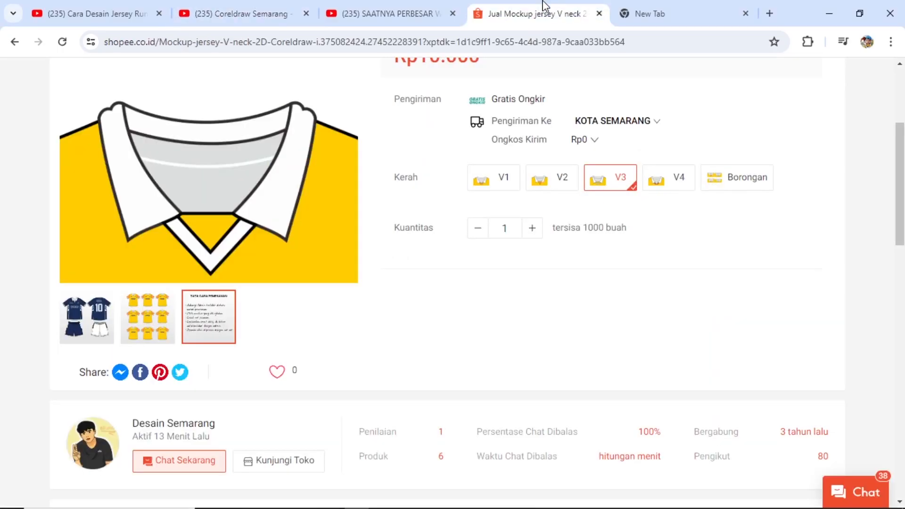
# Review the Shopee listing for the 2D V-neck jersey mockup, including its price, collar variants and seller details
pyautogui.scroll(3, 410, 165)
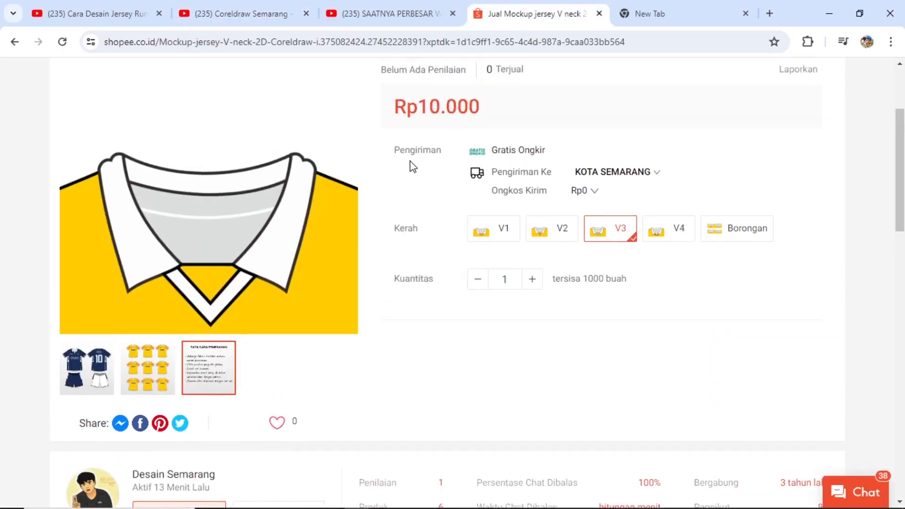
pyautogui.scroll(-1, 419, 181)
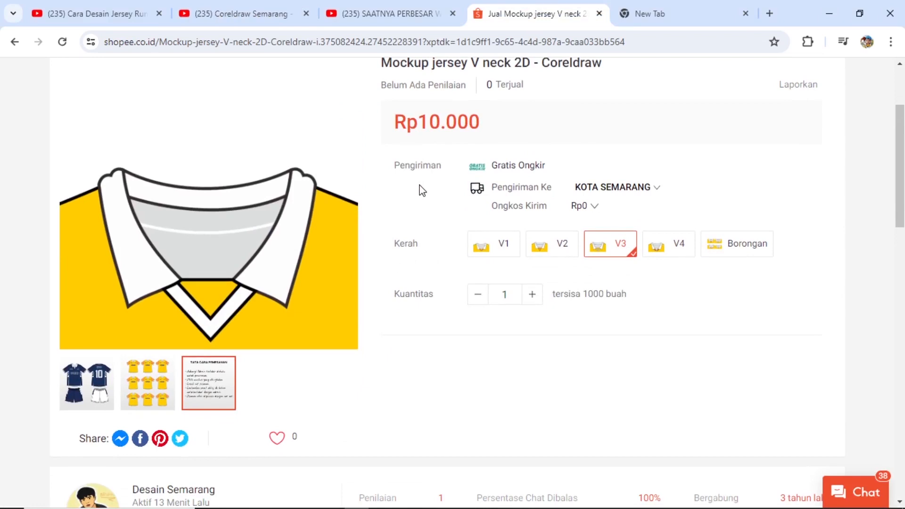
pyautogui.scroll(-2, 423, 191)
pyautogui.scroll(3, 422, 191)
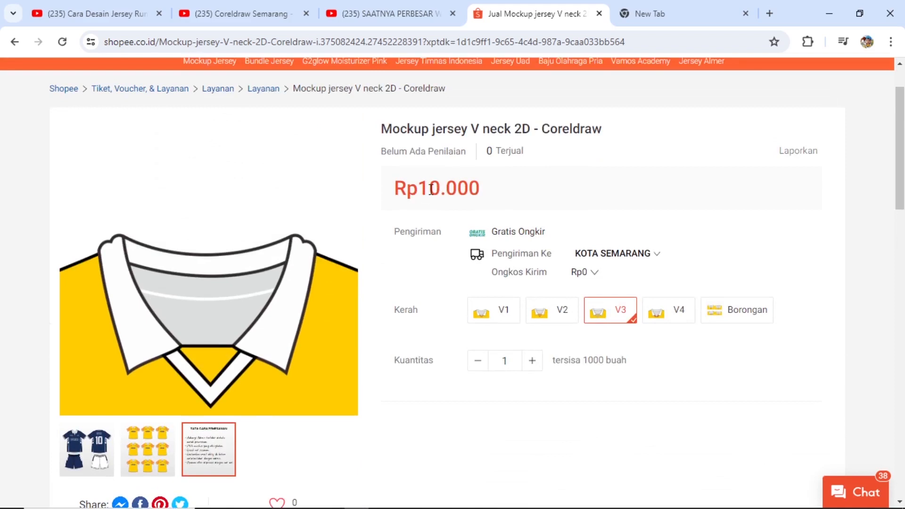
pyautogui.scroll(-1, 431, 188)
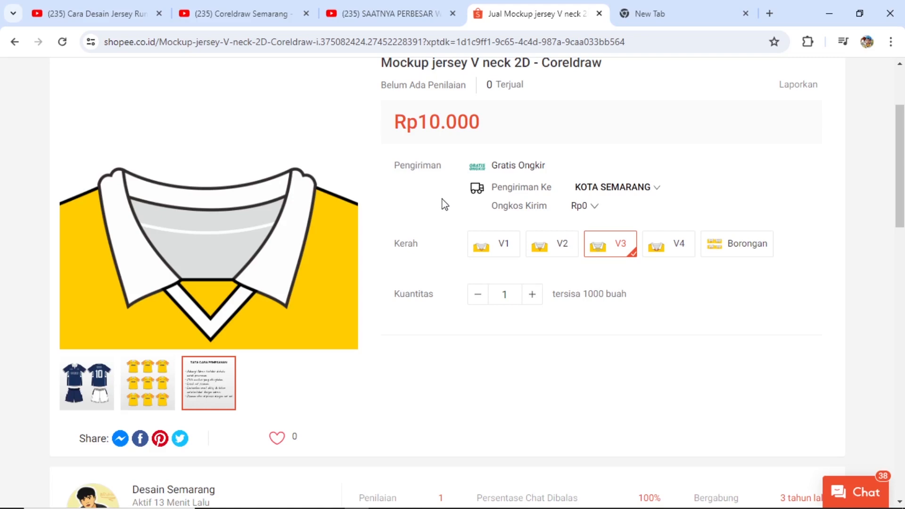
pyautogui.scroll(-1, 441, 202)
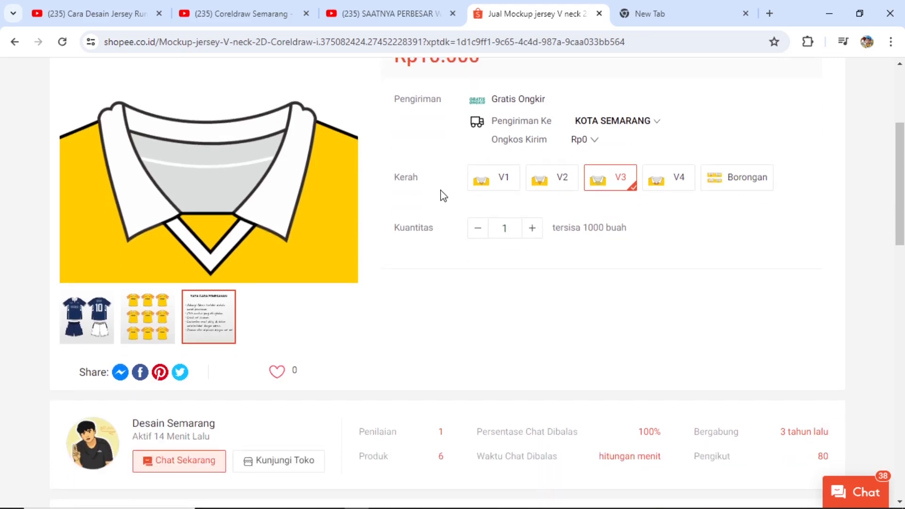
pyautogui.scroll(-1, 442, 198)
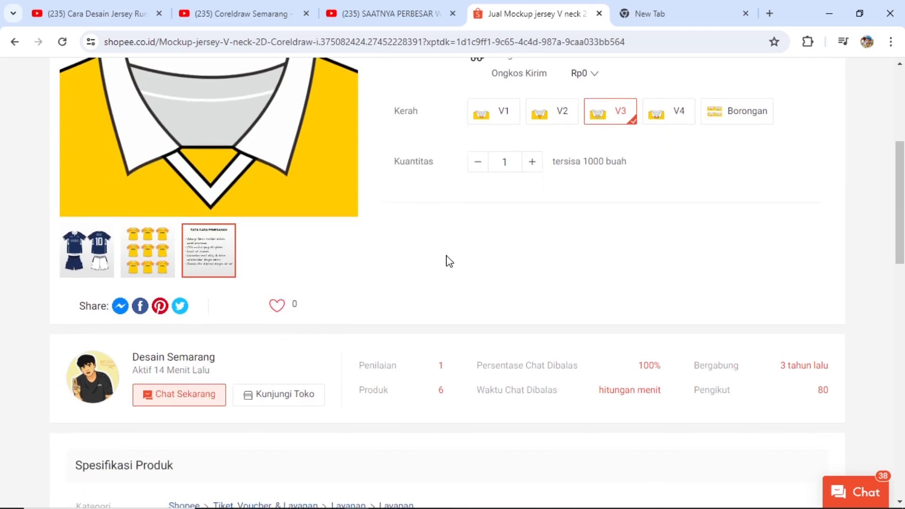
pyautogui.scroll(1, 447, 259)
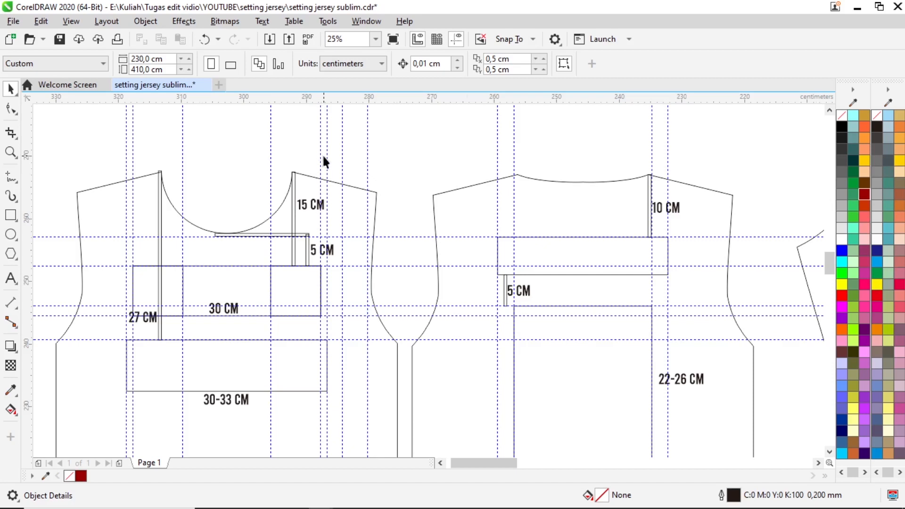
# Examine the measured reference jersey pattern and the rows of pattern pieces laid out on the page in CorelDRAW
pyautogui.scroll(-1, 323, 162)
pyautogui.scroll(-1, 191, 183)
pyautogui.scroll(1, 277, 209)
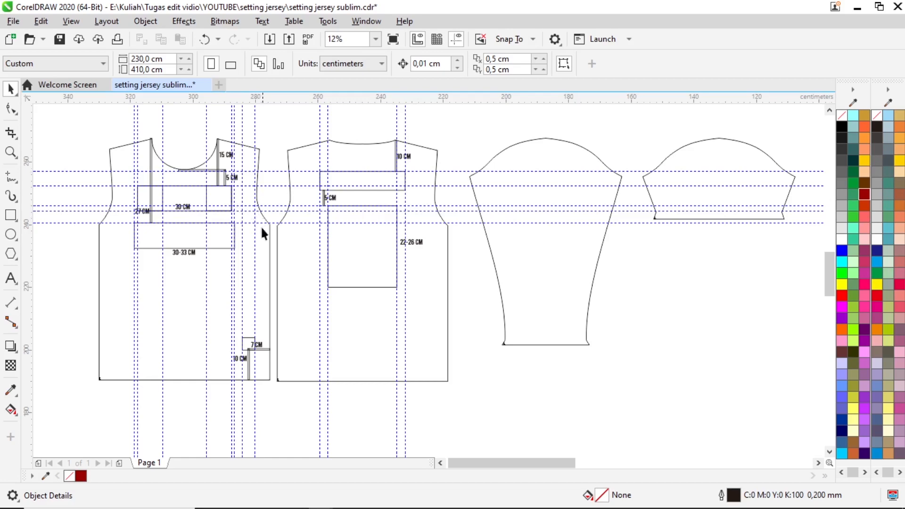
pyautogui.scroll(-2, 218, 245)
pyautogui.scroll(2, 612, 281)
pyautogui.scroll(-1, 674, 338)
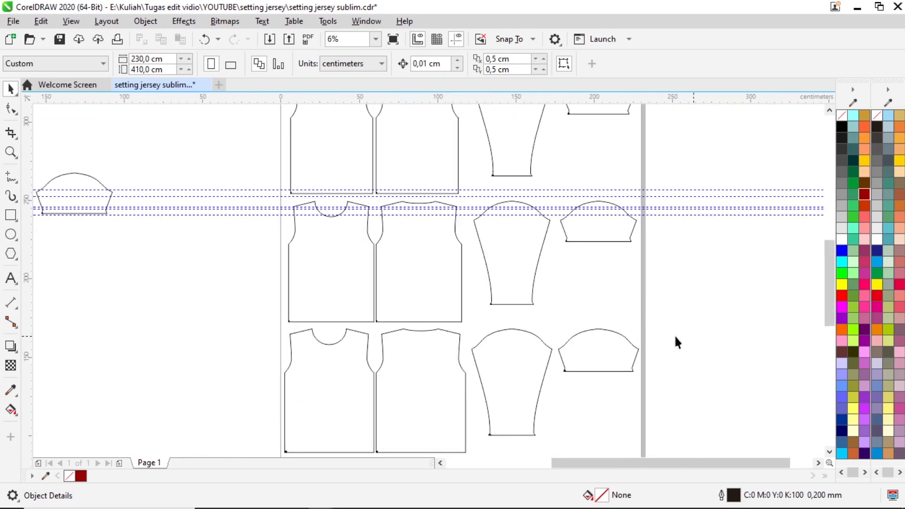
pyautogui.scroll(-1, 541, 301)
pyautogui.scroll(1, 539, 295)
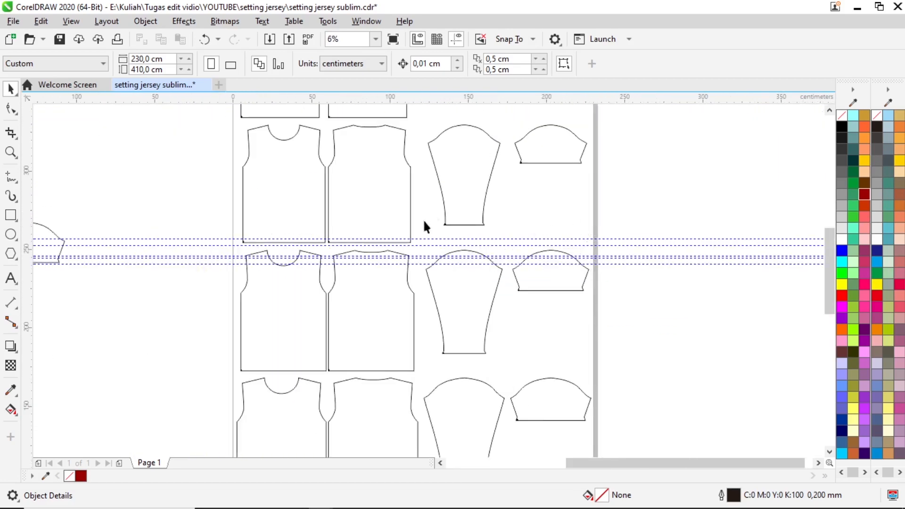
pyautogui.hscroll(-2, 424, 227)
pyautogui.scroll(1, 353, 264)
pyautogui.scroll(1, 306, 176)
pyautogui.scroll(-2, 313, 162)
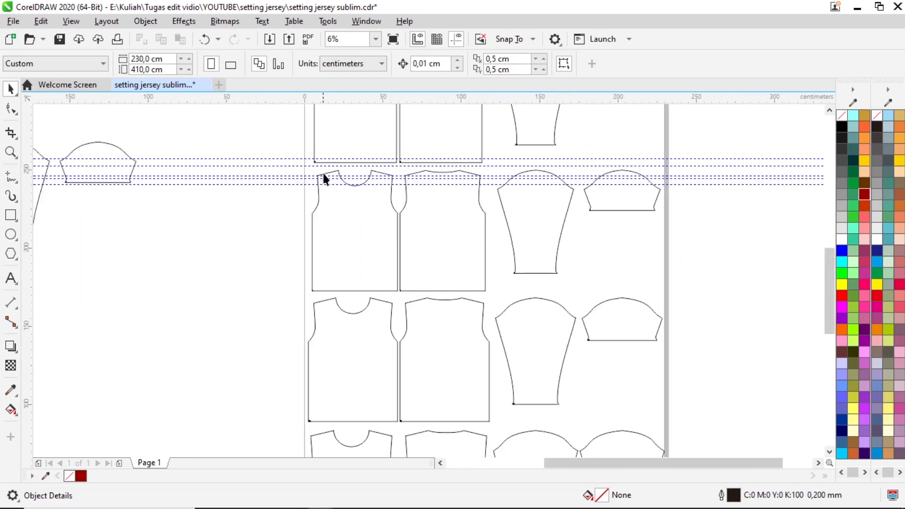
# Duplicate the four pattern pieces of the page's middle row and place the copy in the empty area beyond the reference pattern
pyautogui.moveTo(290, 234); pyautogui.dragTo(255, 156)
pyautogui.scroll(-1, 457, 283)
pyautogui.hotkey('ctrl', 'd')
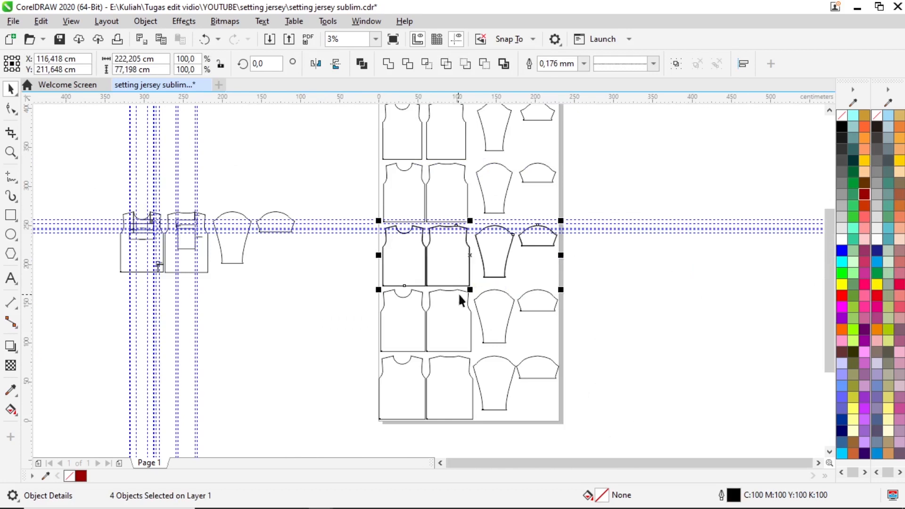
pyautogui.scroll(-1, 468, 267)
pyautogui.moveTo(458, 270); pyautogui.dragTo(230, 304)
pyautogui.scroll(3, 204, 294)
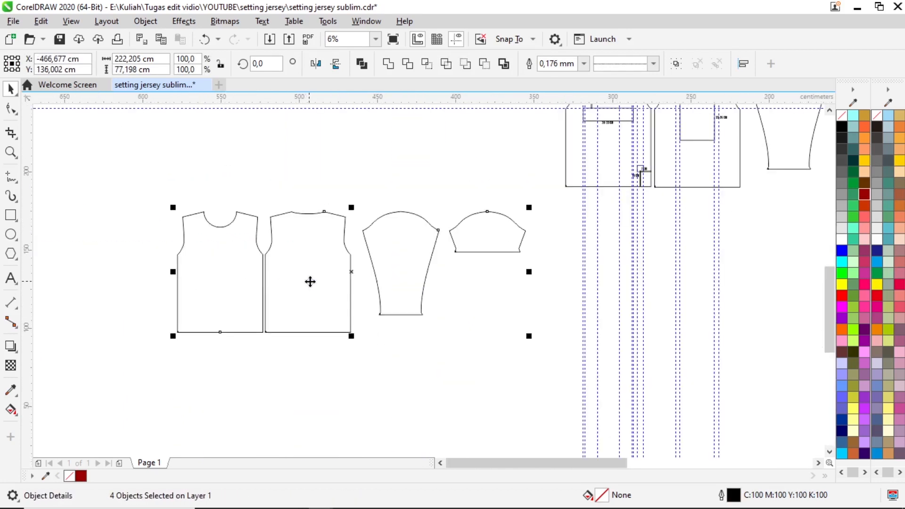
# Delete the long sleeve and short sleeve pieces from the copied set
pyautogui.click(471, 335)
pyautogui.click(401, 274)
pyautogui.scroll(-2, 404, 283)
pyautogui.press('Delete')
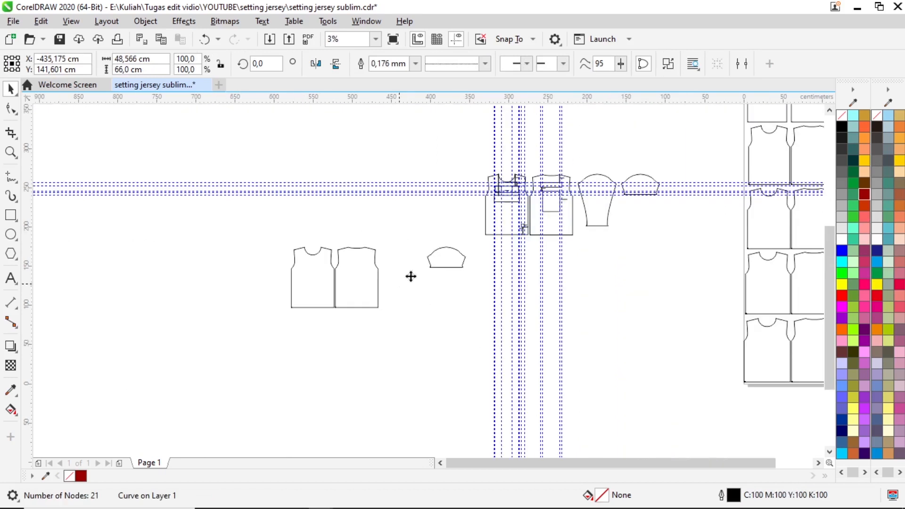
pyautogui.click(443, 259)
pyautogui.press('Delete')
# Move the copied front and back body pieces together closer to the measured reference pattern
pyautogui.moveTo(269, 220); pyautogui.dragTo(390, 328)
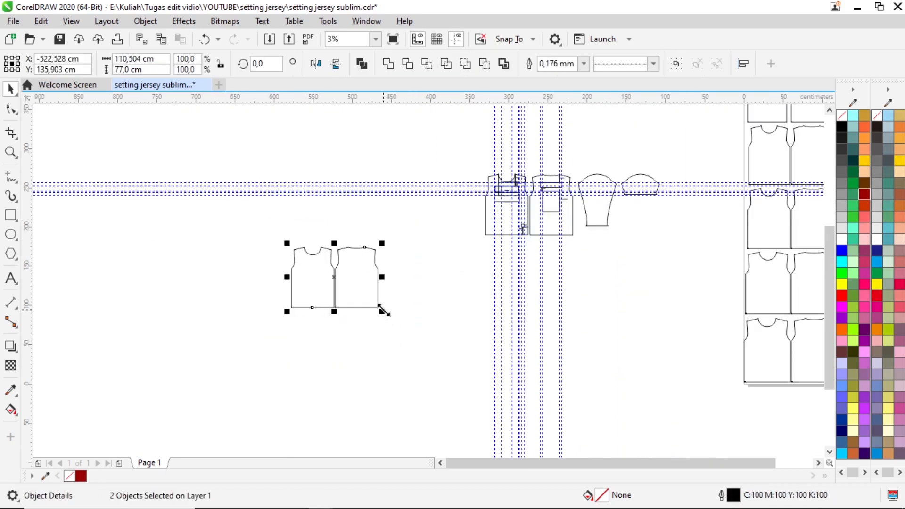
pyautogui.moveTo(356, 284); pyautogui.dragTo(433, 250)
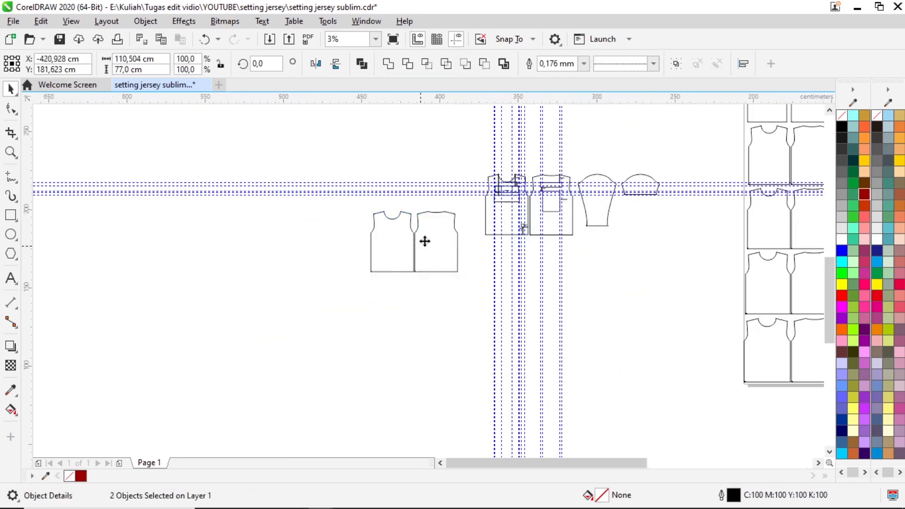
pyautogui.scroll(5, 415, 247)
pyautogui.scroll(-2, 347, 308)
pyautogui.scroll(2, 553, 169)
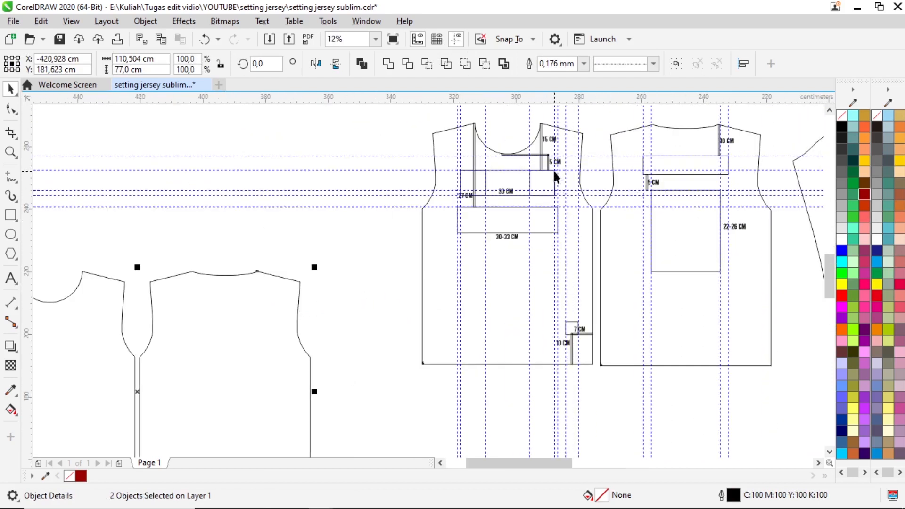
pyautogui.scroll(-2, 393, 282)
pyautogui.scroll(1, 236, 302)
pyautogui.click(327, 228)
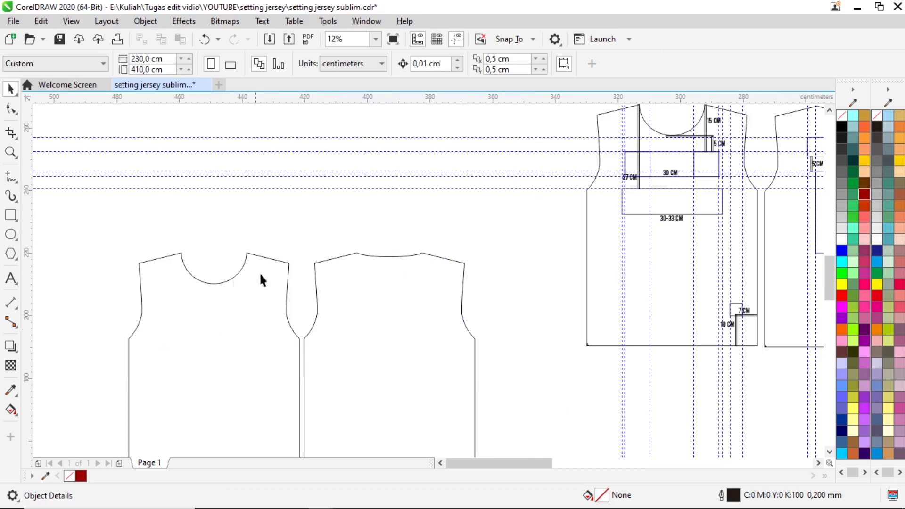
# Fill the 15 cm vertical measuring bar at the reference front's neckline with yellow (#FFCC00)
pyautogui.scroll(3, 744, 160)
pyautogui.scroll(-1, 585, 285)
pyautogui.scroll(1, 575, 198)
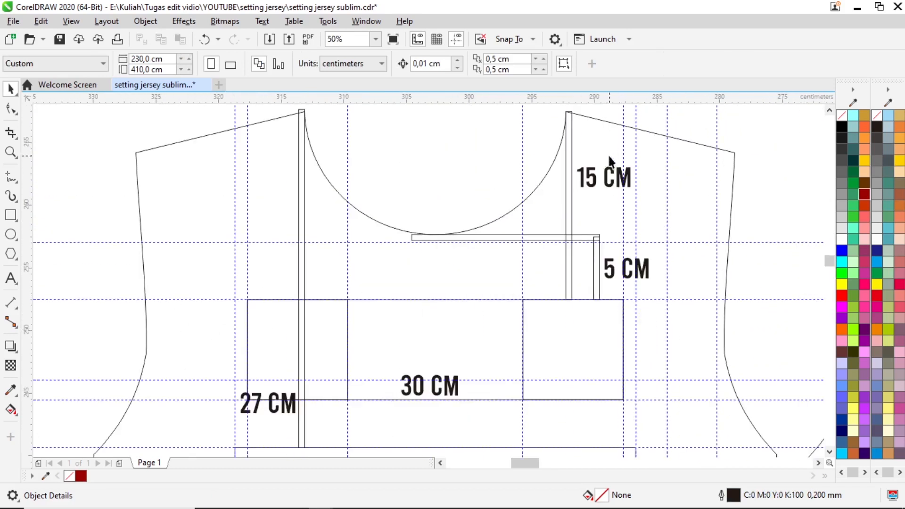
pyautogui.click(571, 191)
pyautogui.click(864, 162)
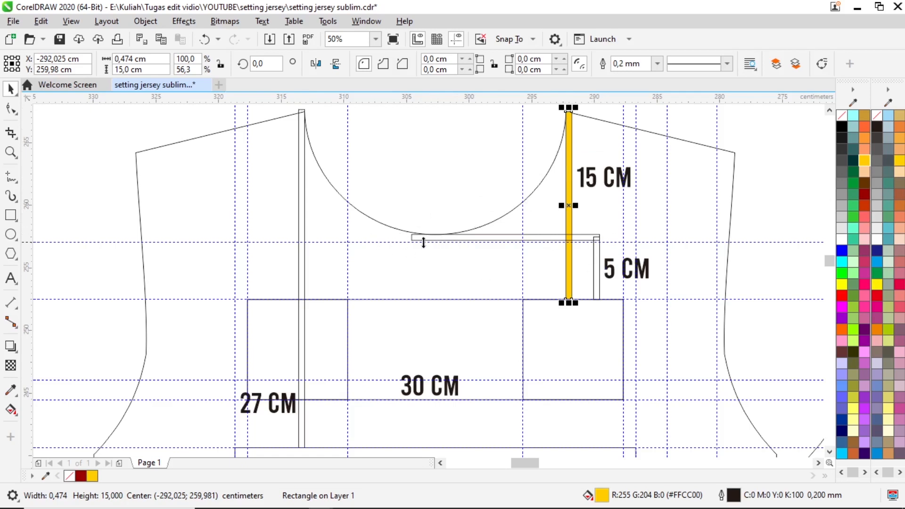
# Place a copy of the yellow 15 cm measuring bar on the blank front piece, between its neckline and armhole
pyautogui.scroll(-2, 612, 233)
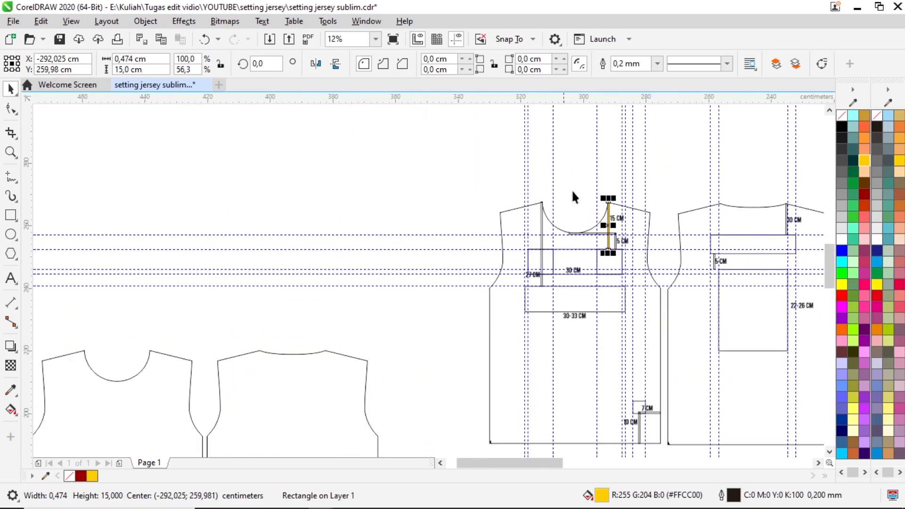
pyautogui.scroll(-1, 572, 196)
pyautogui.scroll(1, 421, 313)
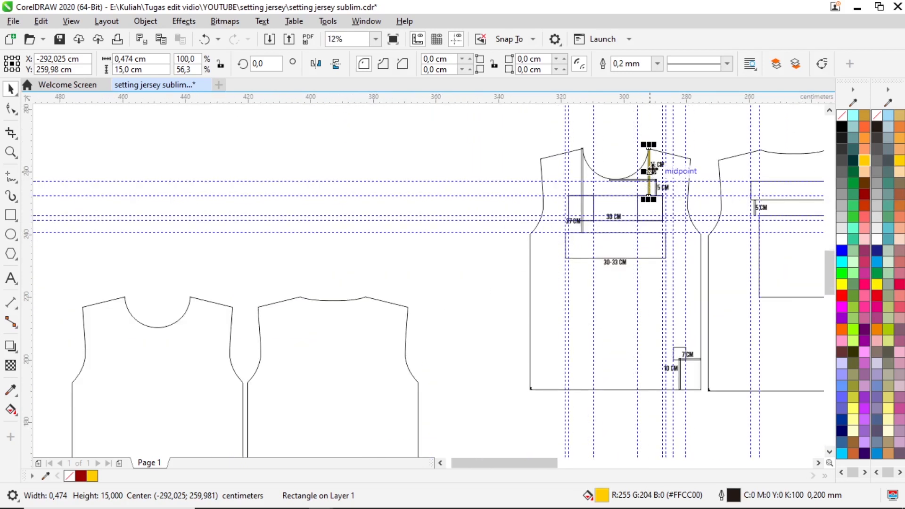
pyautogui.moveTo(647, 172); pyautogui.dragTo(211, 322)
pyautogui.scroll(-2, 191, 298)
pyautogui.scroll(4, 324, 348)
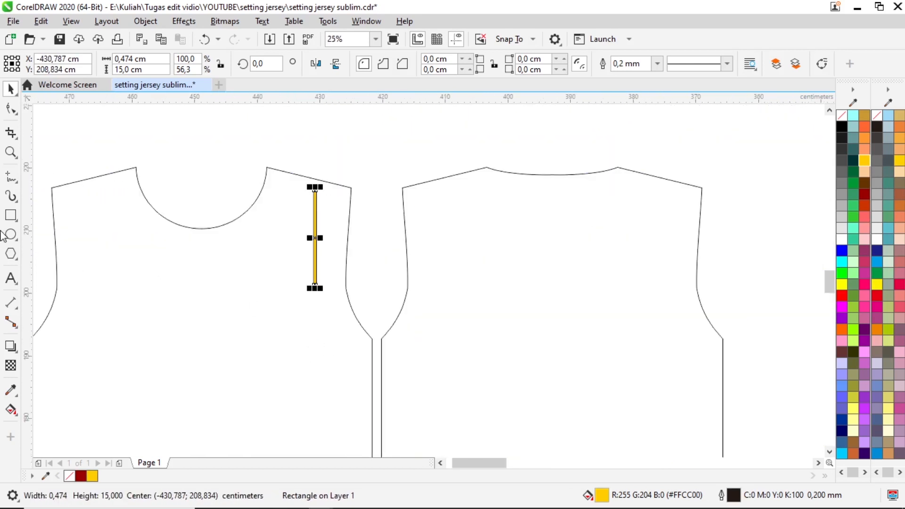
# Draw a vertical rectangle about 0.86 cm wide down from the blank front's neckline-shoulder corner and set its height to 15 cm
pyautogui.press('F6')
pyautogui.moveTo(266, 168); pyautogui.dragTo(272, 267)
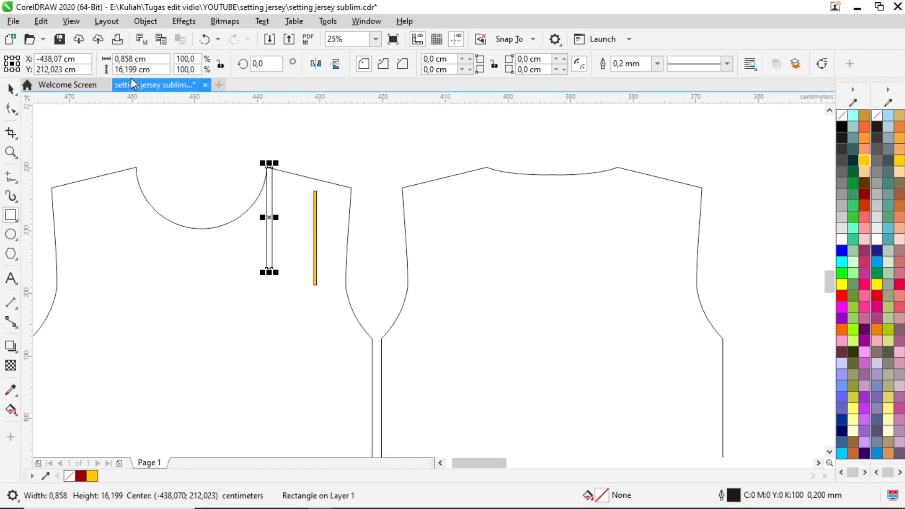
pyautogui.click(160, 69)
pyautogui.moveTo(161, 69); pyautogui.dragTo(94, 69)
pyautogui.write('15')
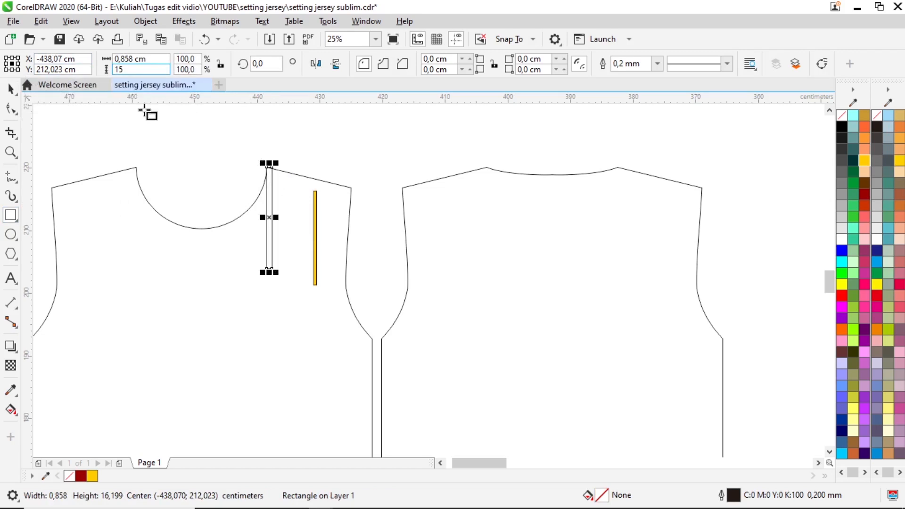
pyautogui.press('Return')
# Move the new 15 cm rectangle up so its top corner snaps to the neckline-shoulder corner of the front piece
pyautogui.scroll(1, 258, 179)
pyautogui.scroll(2, 323, 157)
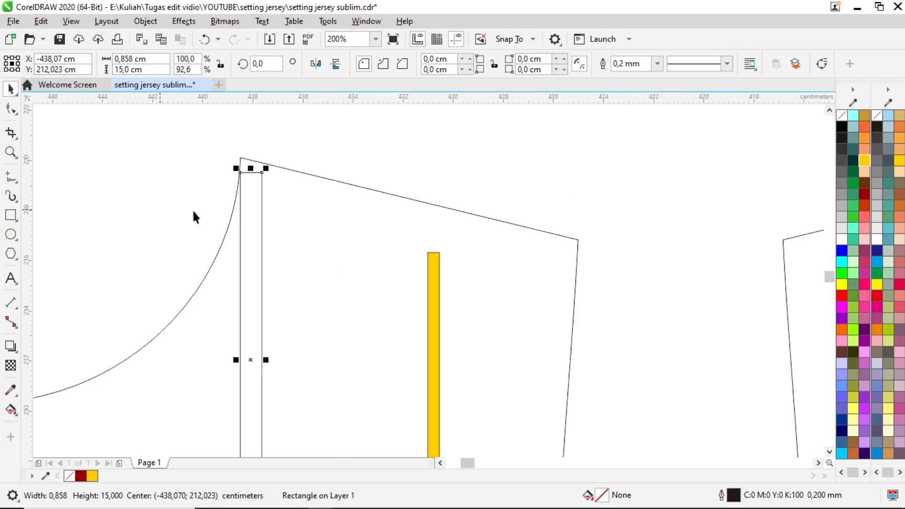
pyautogui.press('space')
pyautogui.moveTo(198, 193); pyautogui.dragTo(198, 163)
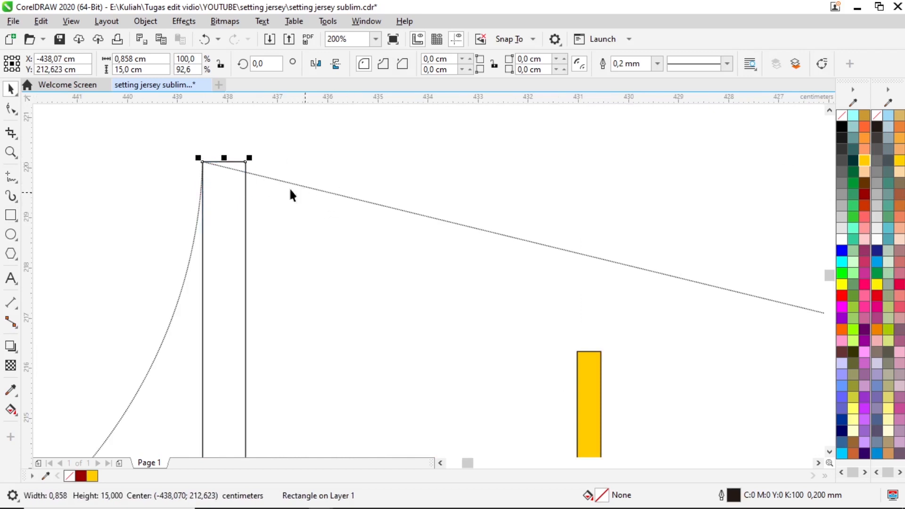
pyautogui.scroll(-2, 295, 151)
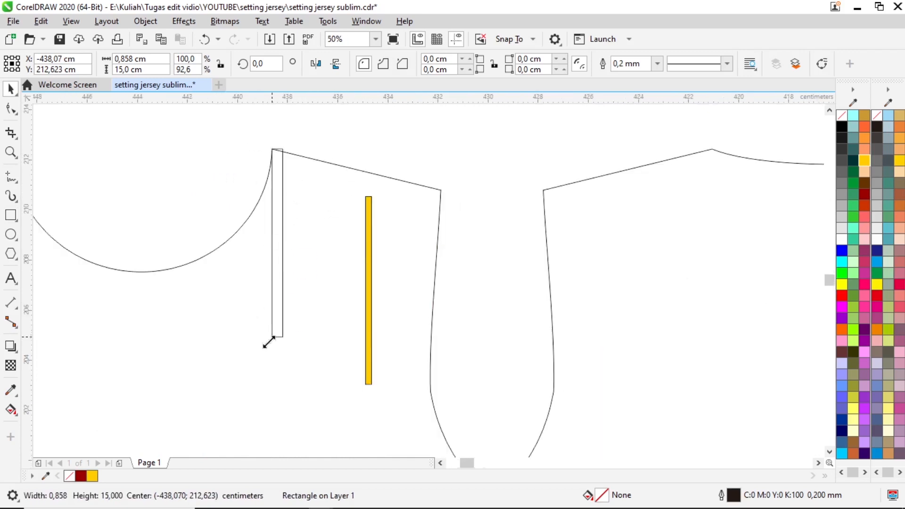
pyautogui.scroll(1, 268, 341)
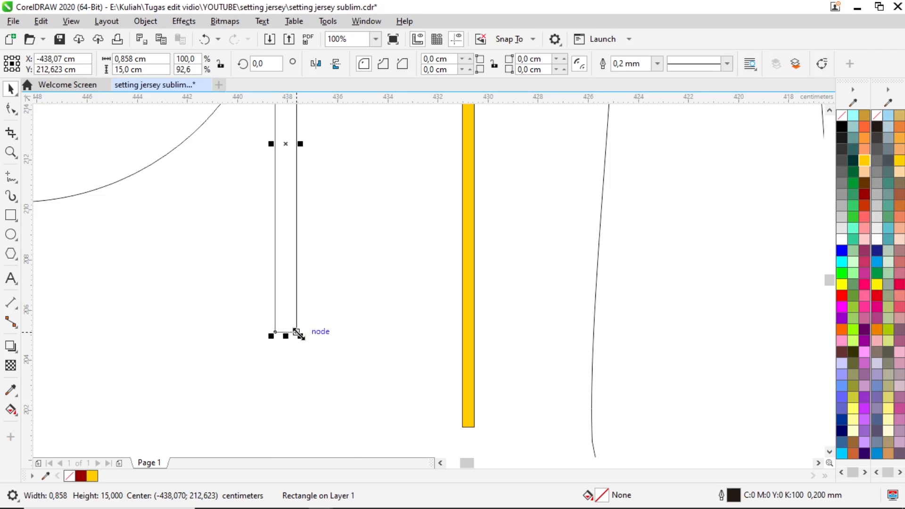
pyautogui.scroll(-1, 293, 324)
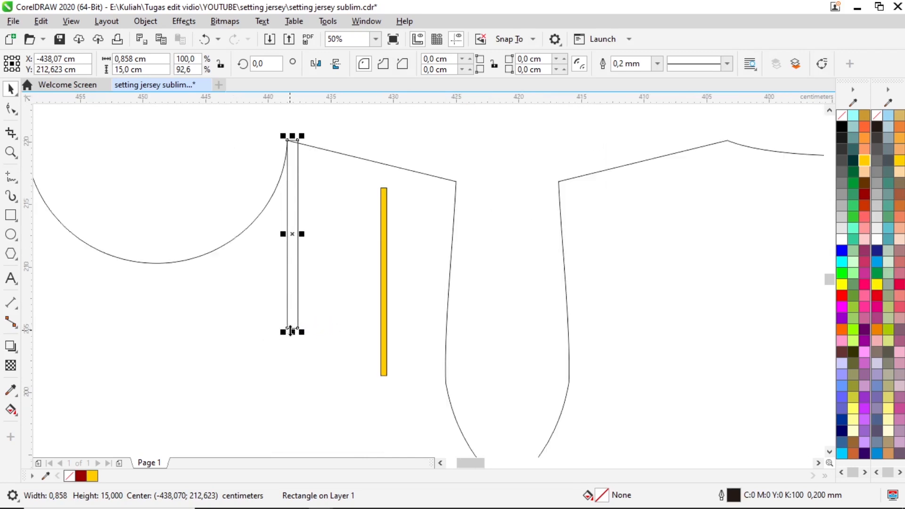
pyautogui.scroll(-2, 283, 301)
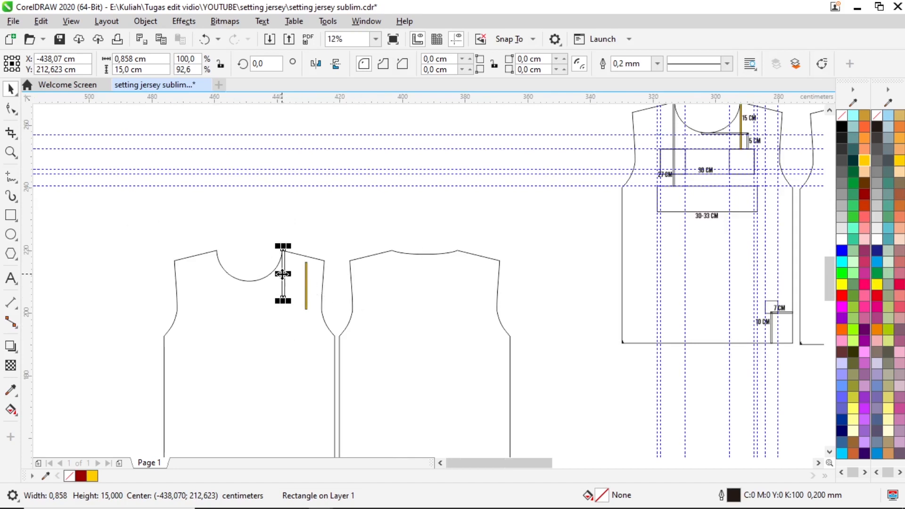
pyautogui.scroll(1, 283, 283)
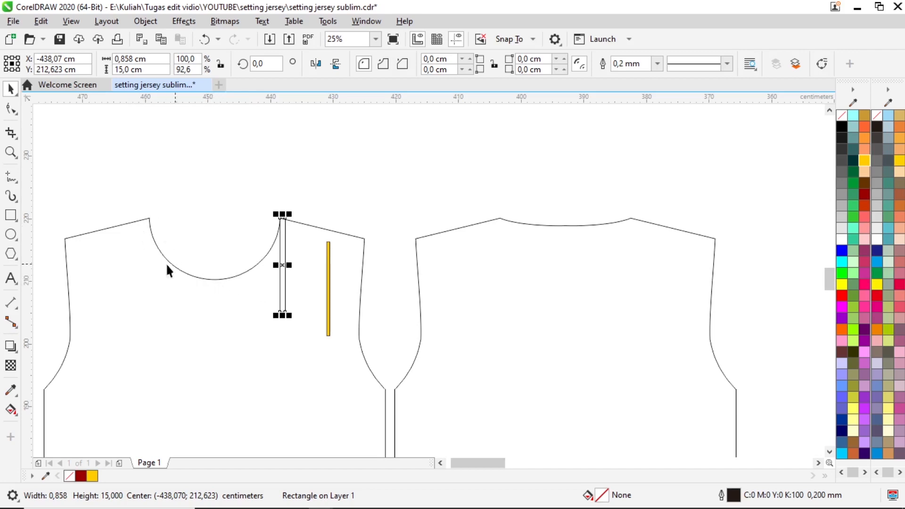
# Move the yellow measuring bar off the front piece to the gap above the two body pieces, then select the white rectangle
pyautogui.click(327, 261)
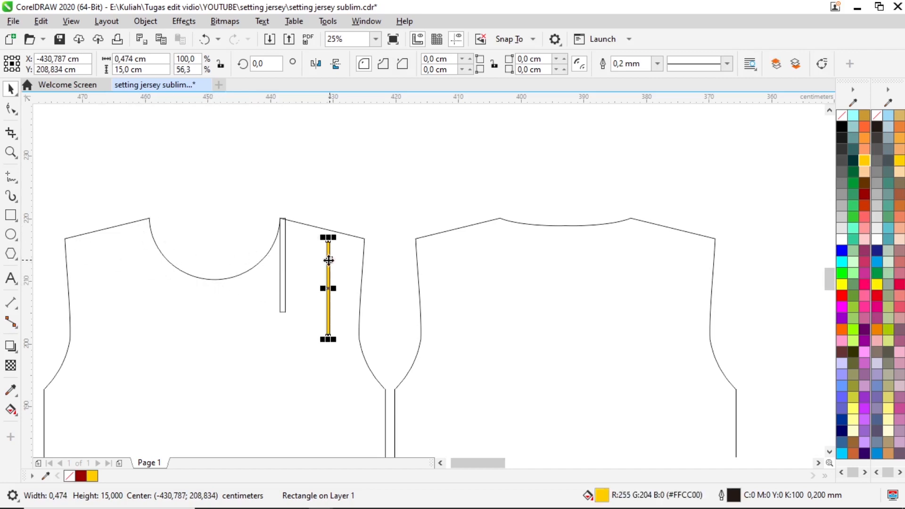
pyautogui.click(285, 277)
pyautogui.click(327, 290)
pyautogui.moveTo(329, 305); pyautogui.dragTo(386, 205)
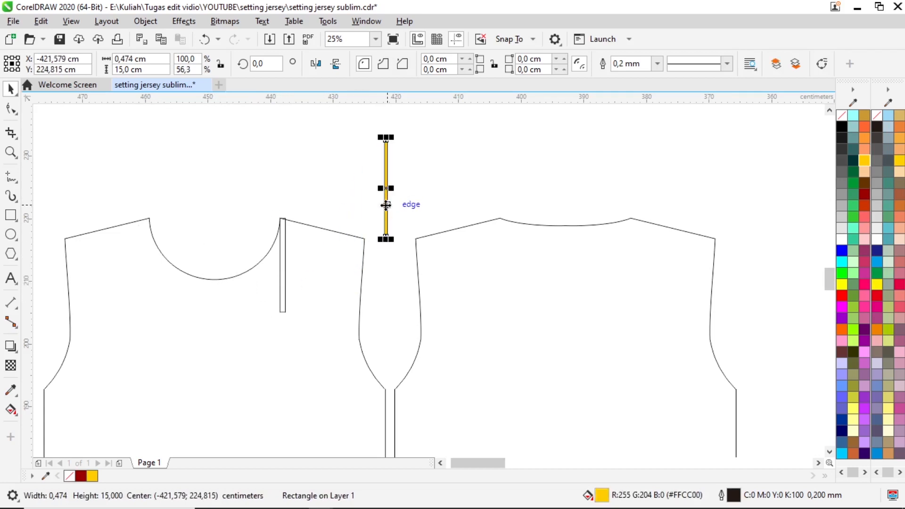
pyautogui.click(283, 278)
pyautogui.scroll(-1, 321, 250)
pyautogui.scroll(1, 287, 278)
pyautogui.scroll(-1, 255, 271)
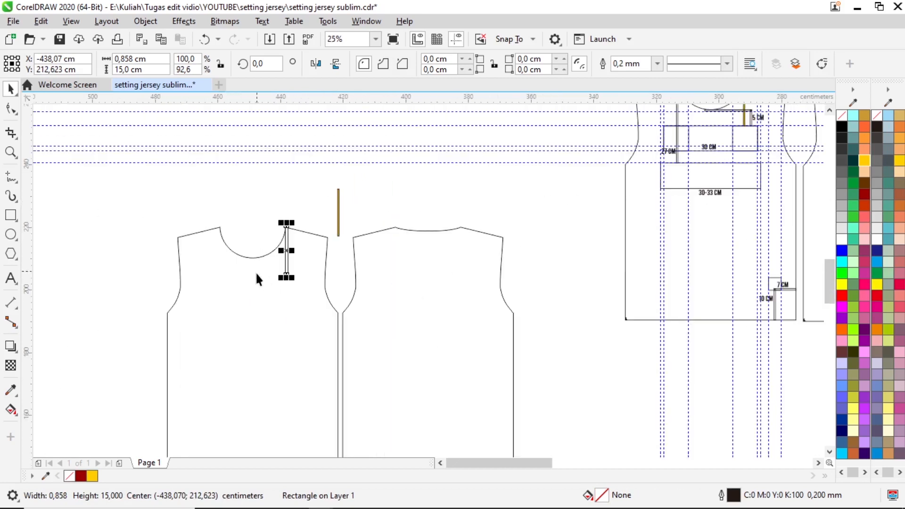
# Examine the width and height of the 30 cm chest rectangle on the reference front piece
pyautogui.scroll(-1, 545, 251)
pyautogui.scroll(1, 592, 195)
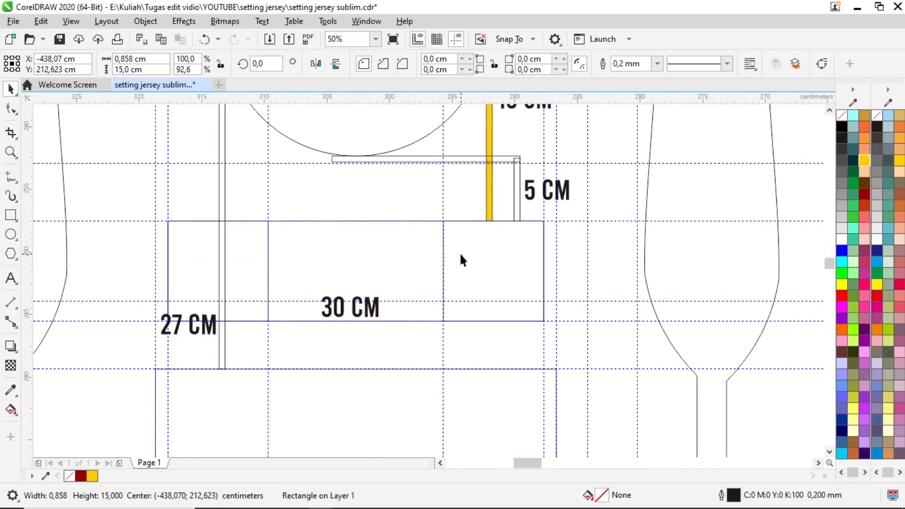
pyautogui.click(461, 262)
pyautogui.click(374, 251)
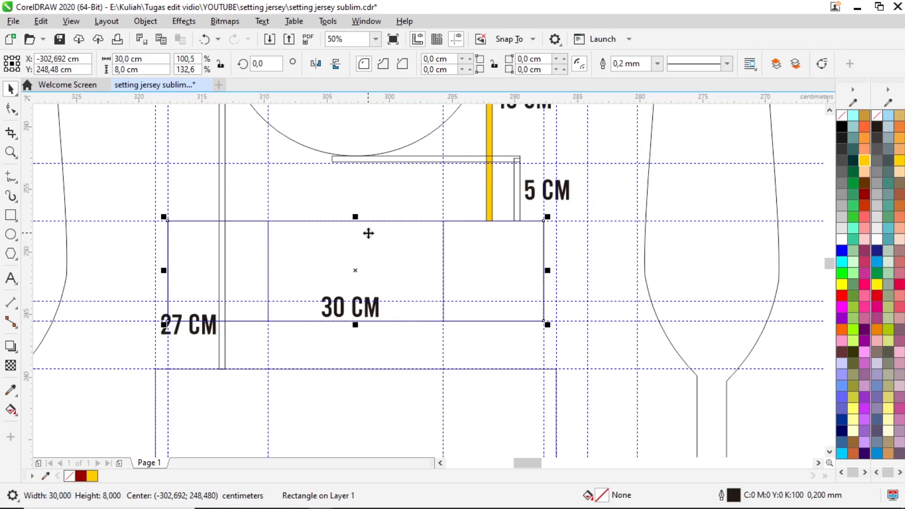
pyautogui.scroll(-3, 525, 236)
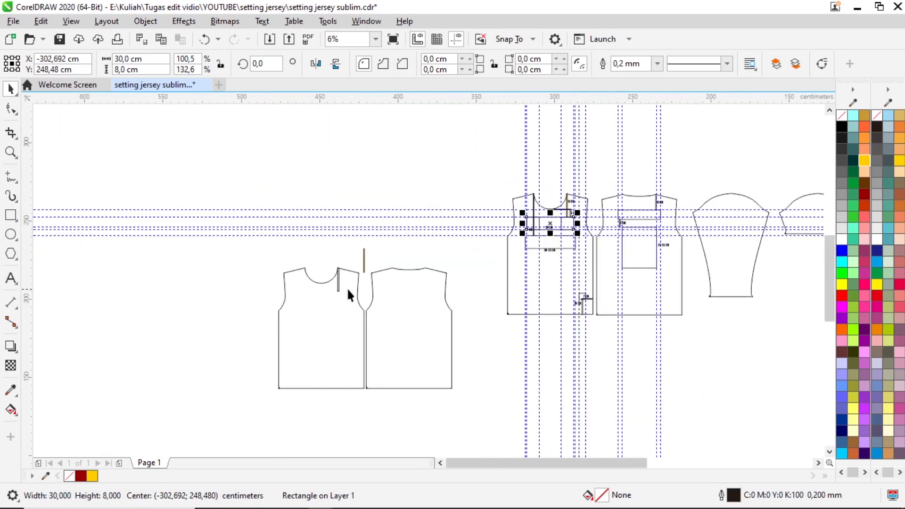
pyautogui.scroll(2, 348, 290)
pyautogui.scroll(-2, 287, 250)
pyautogui.scroll(1, 460, 203)
pyautogui.click(360, 148)
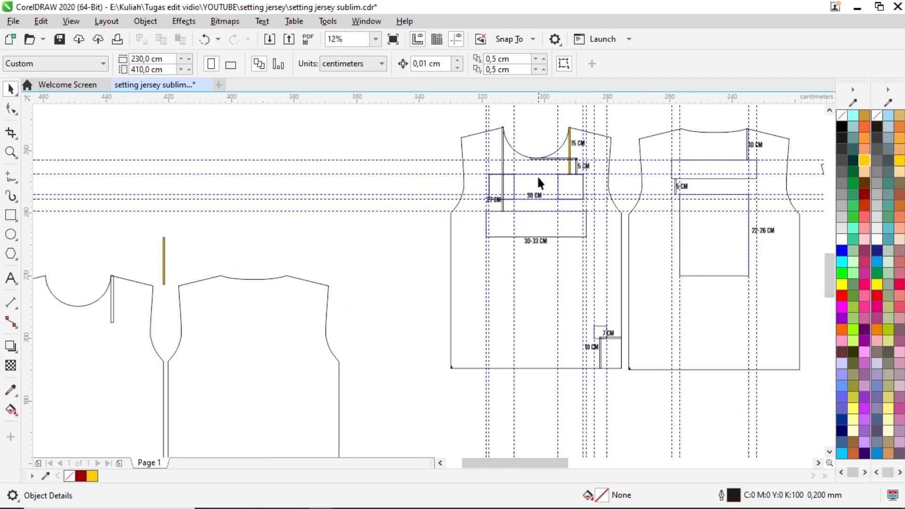
pyautogui.click(539, 178)
pyautogui.scroll(3, 539, 180)
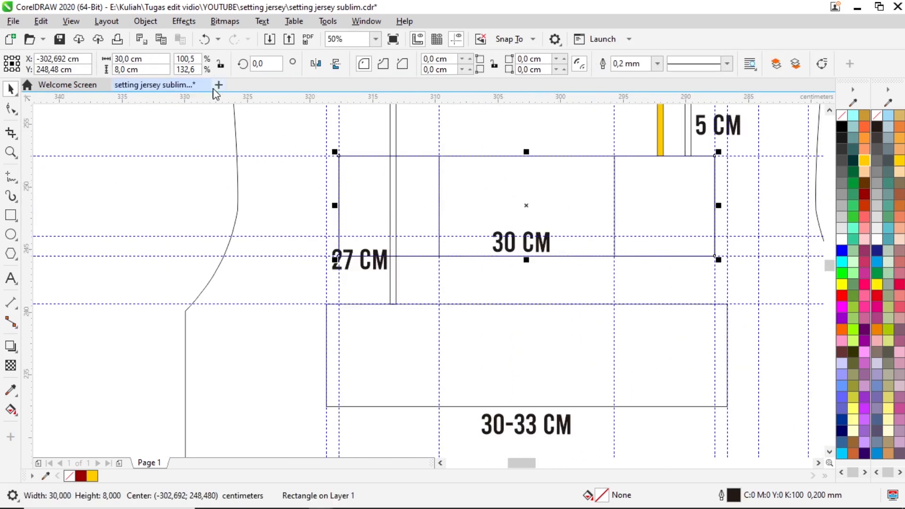
pyautogui.scroll(-3, 436, 186)
pyautogui.scroll(-2, 500, 202)
pyautogui.scroll(2, 252, 249)
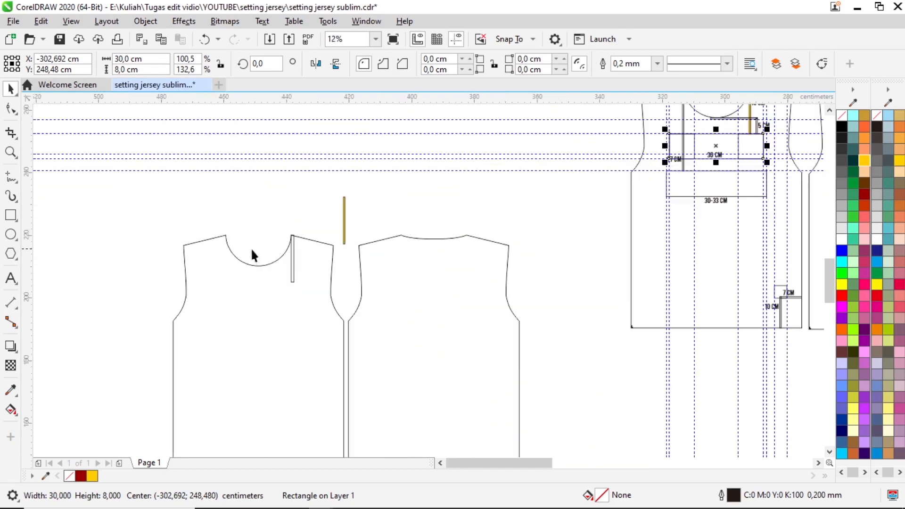
# Draw a horizontal rectangle about 26.9 by 7.7 cm below the blank front's neckline and set its size to 30 by 8 cm
pyautogui.click(13, 219)
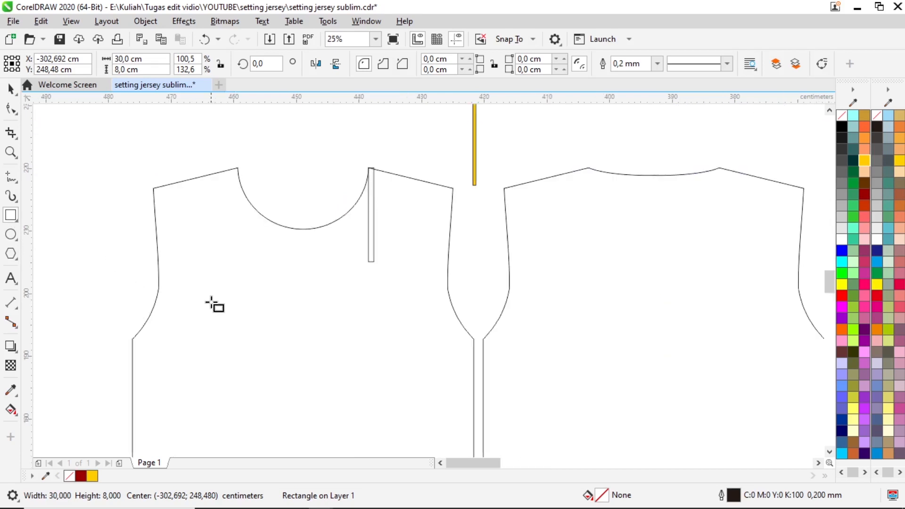
pyautogui.scroll(2, 214, 303)
pyautogui.moveTo(197, 257); pyautogui.dragTo(366, 305)
pyautogui.click(134, 59)
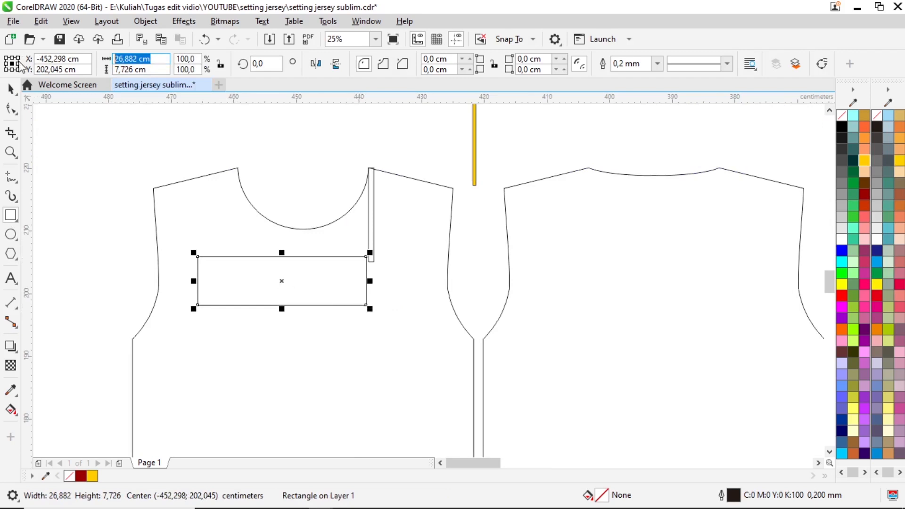
pyautogui.write('30')
pyautogui.press('Tab')
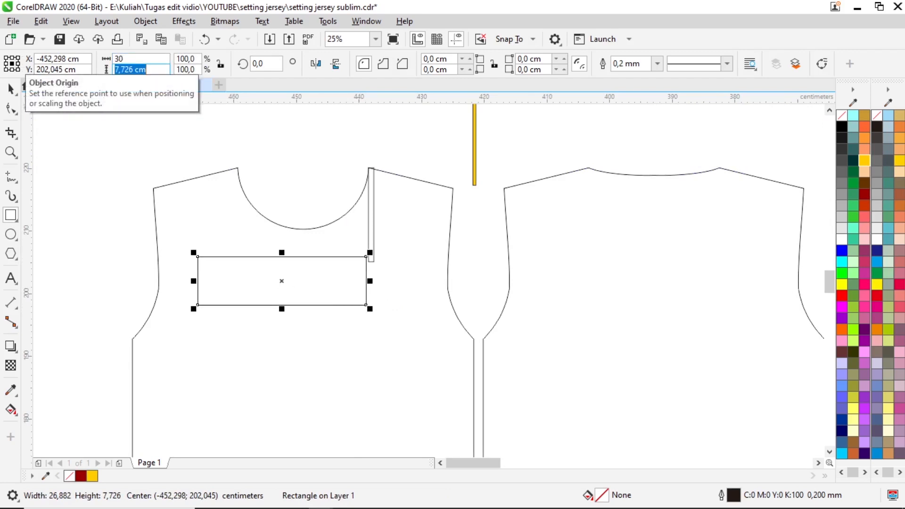
pyautogui.write('8')
pyautogui.press('Return')
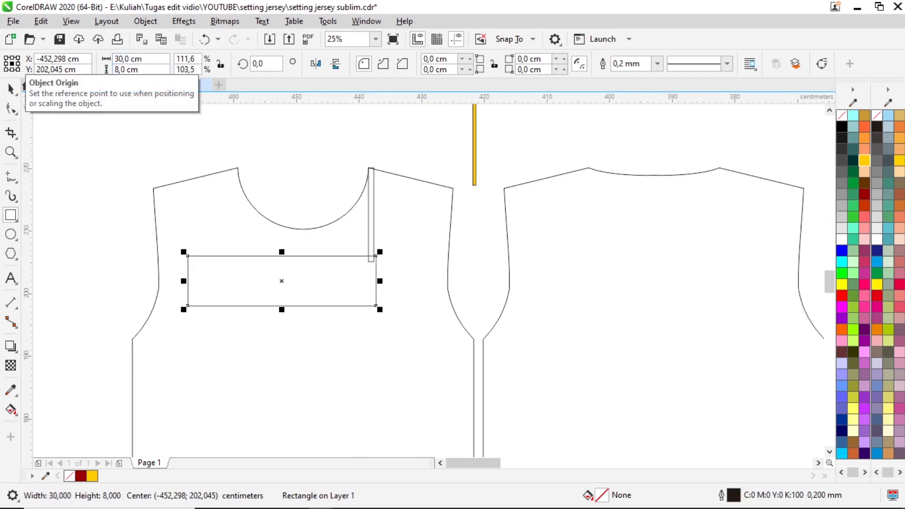
# Move the 30 by 8 cm rectangle so its upper edge snaps to the lower end of the 15 cm measuring bar
pyautogui.click(10, 88)
pyautogui.scroll(1, 413, 277)
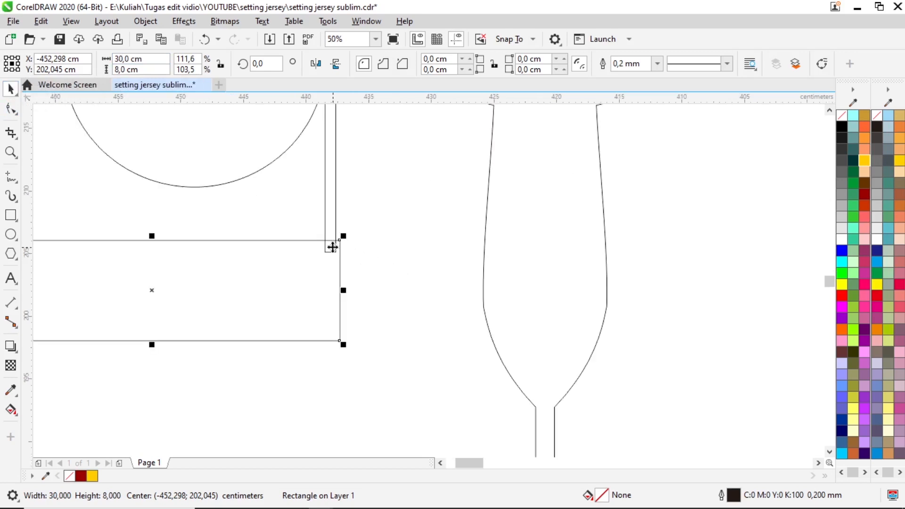
pyautogui.scroll(-1, 414, 250)
pyautogui.click(305, 191)
pyautogui.scroll(1, 334, 243)
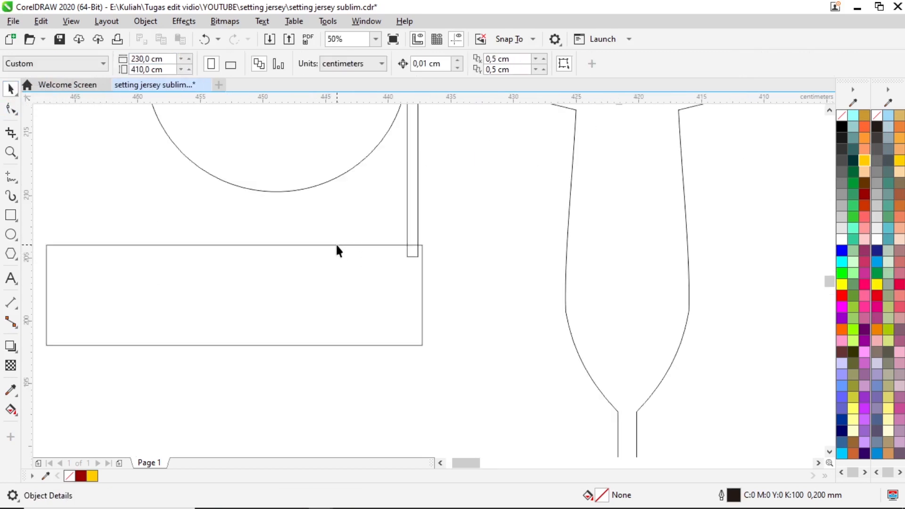
pyautogui.click(344, 259)
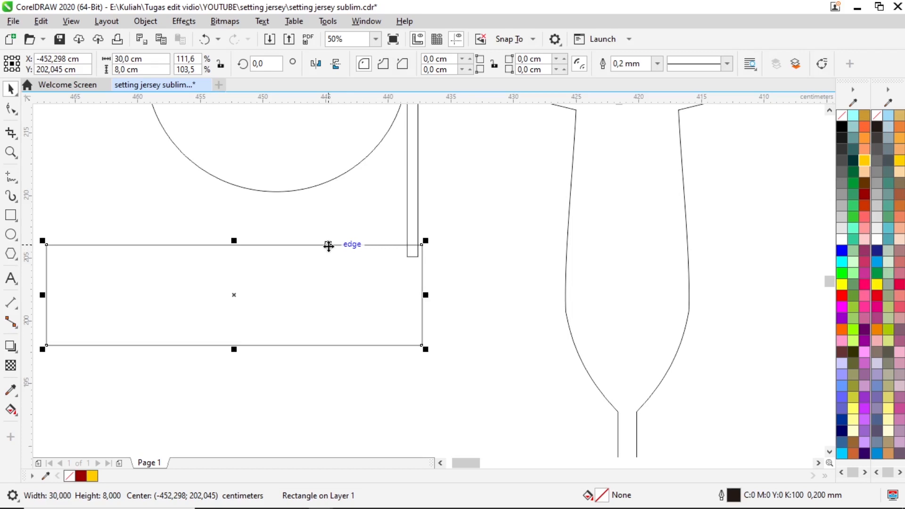
pyautogui.moveTo(329, 245); pyautogui.dragTo(411, 256)
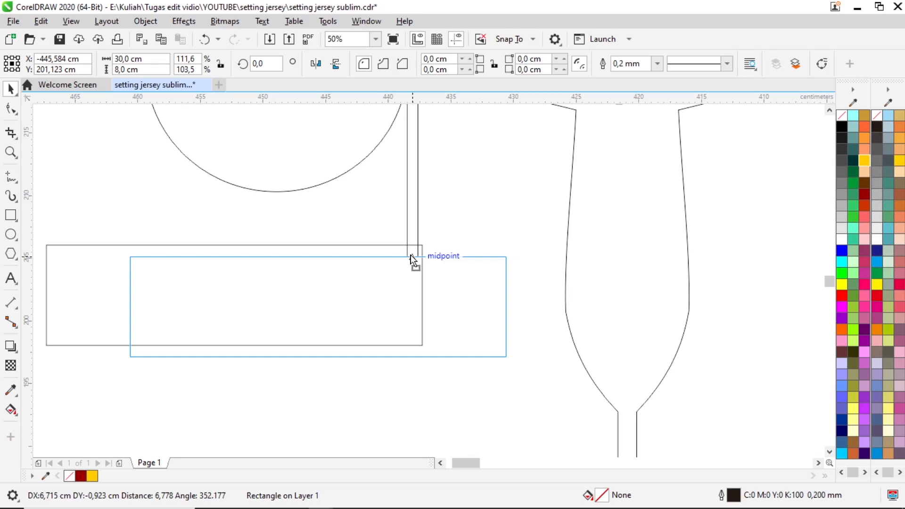
pyautogui.moveTo(410, 256); pyautogui.dragTo(410, 257)
pyautogui.scroll(5, 410, 260)
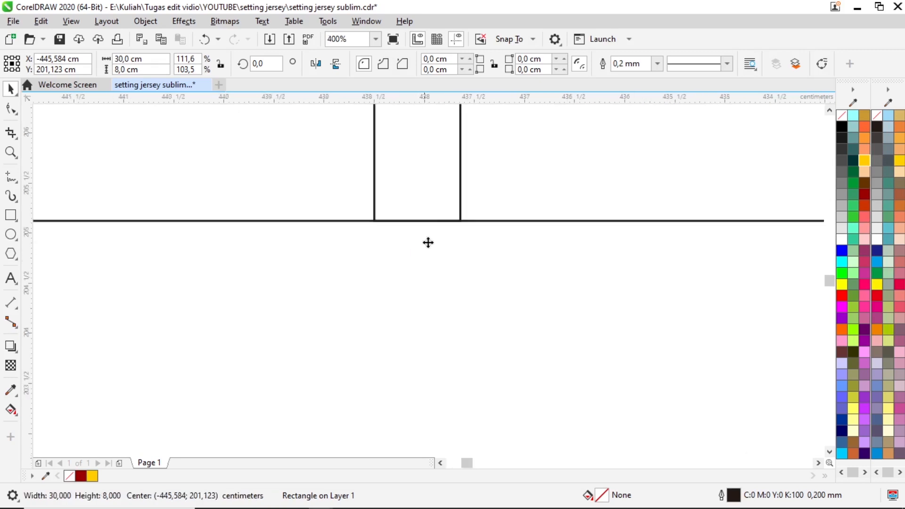
pyautogui.scroll(-6, 415, 219)
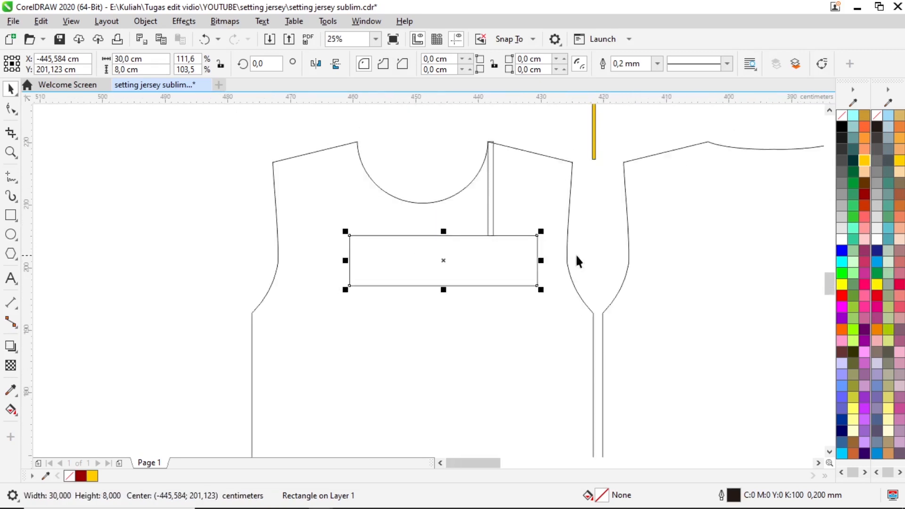
# Centre the 30 by 8 cm rectangle horizontally on the blank front piece
pyautogui.click(576, 256)
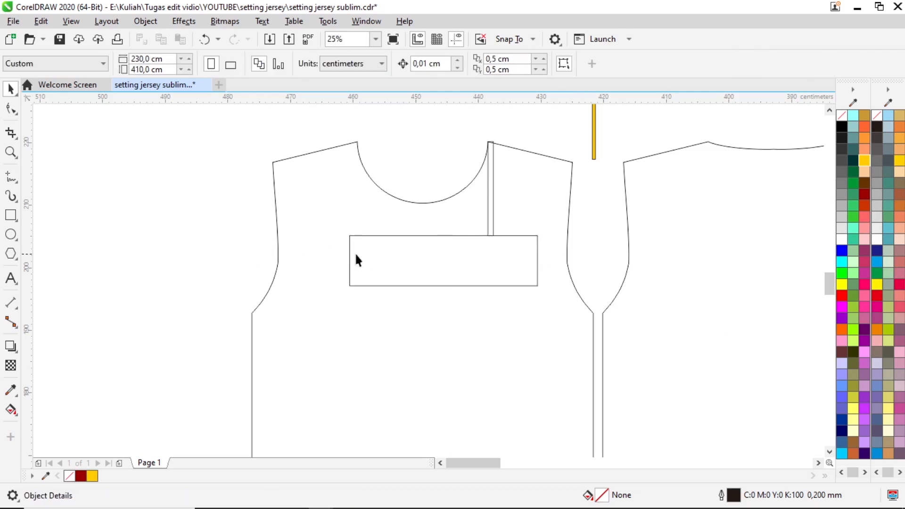
pyautogui.click(405, 253)
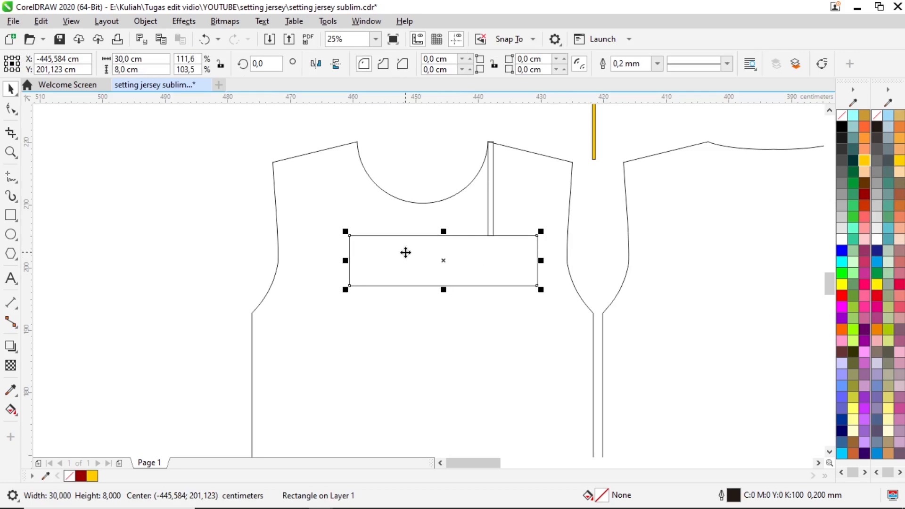
pyautogui.keyDown('shift'); pyautogui.click(383, 343); pyautogui.keyUp('shift')
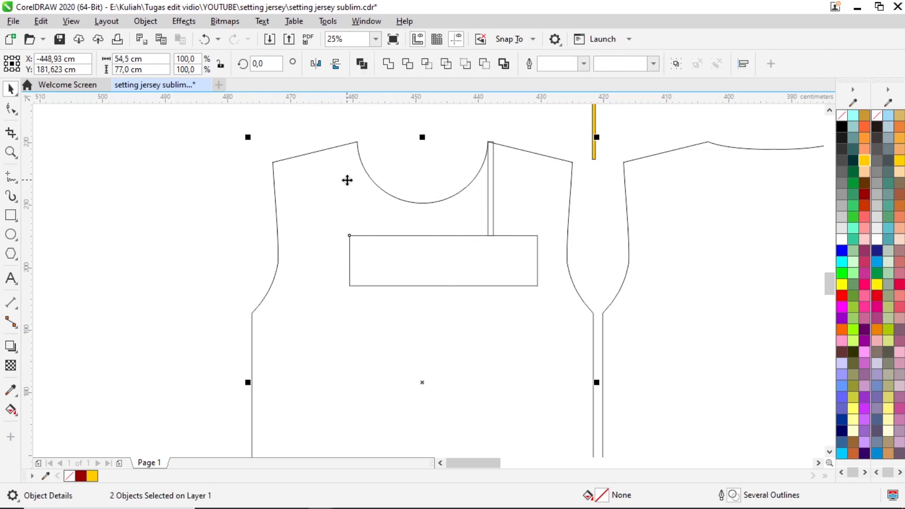
pyautogui.press('c')
pyautogui.click(265, 241)
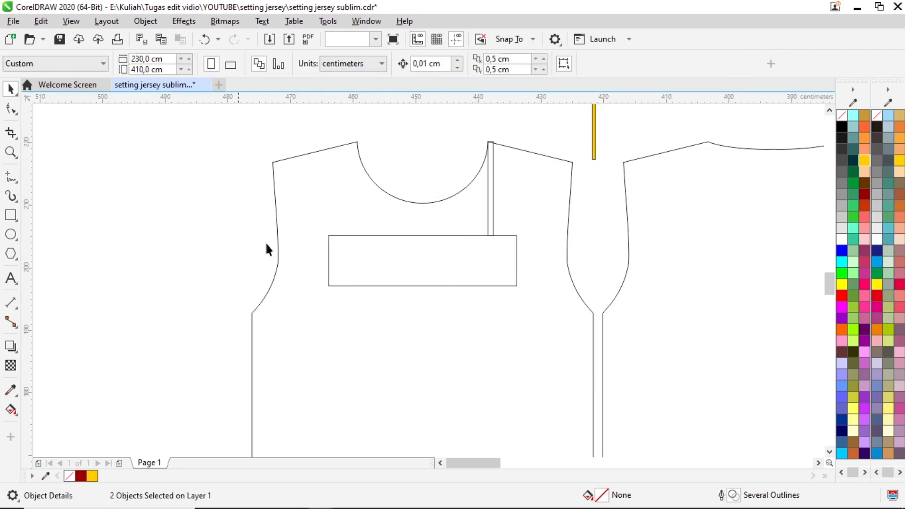
pyautogui.click(447, 274)
pyautogui.click(321, 254)
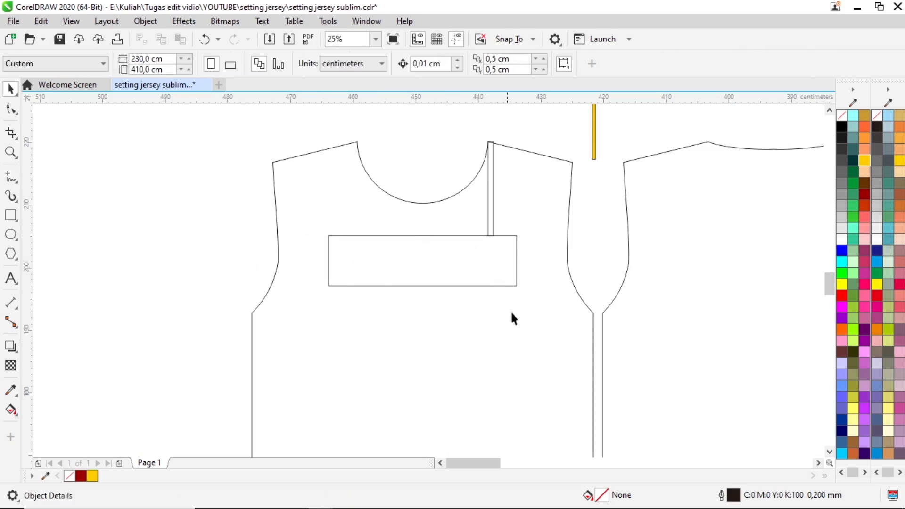
# Draw an 8 by 8 cm square inside each end of the 30 cm chest rectangle, starting from its upper corners
pyautogui.click(12, 216)
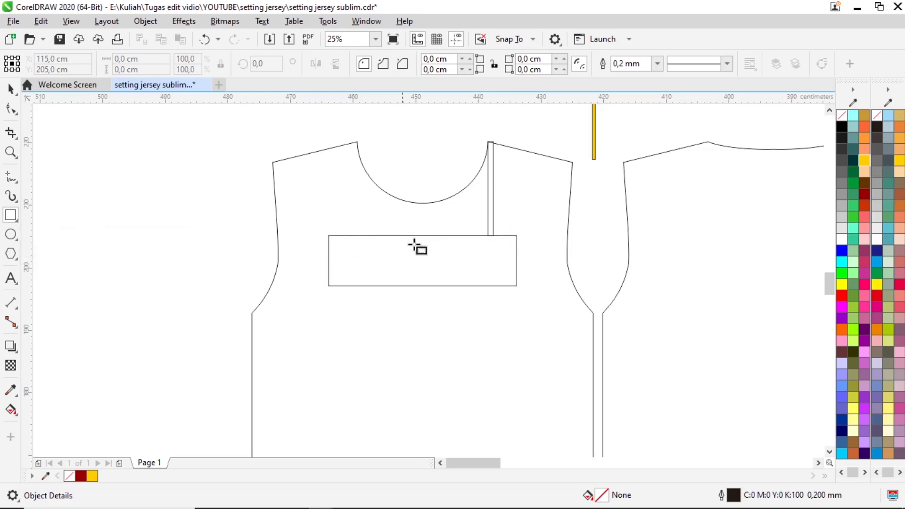
pyautogui.scroll(2, 559, 293)
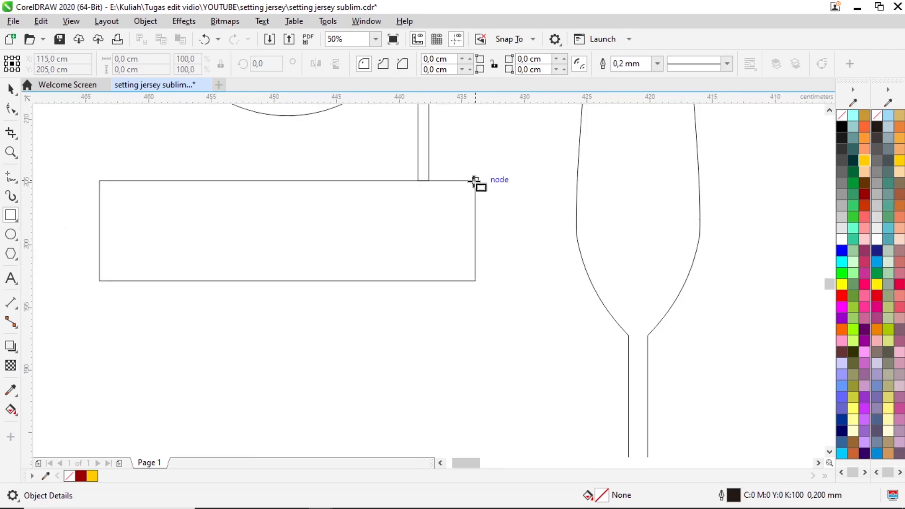
pyautogui.moveTo(476, 181); pyautogui.dragTo(374, 281)
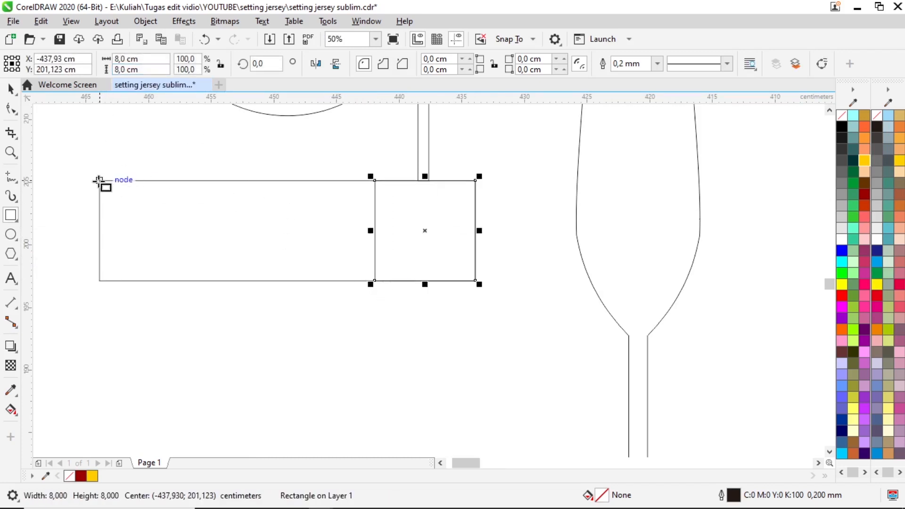
pyautogui.moveTo(100, 181); pyautogui.dragTo(200, 281)
pyautogui.press('space')
pyautogui.scroll(-3, 312, 249)
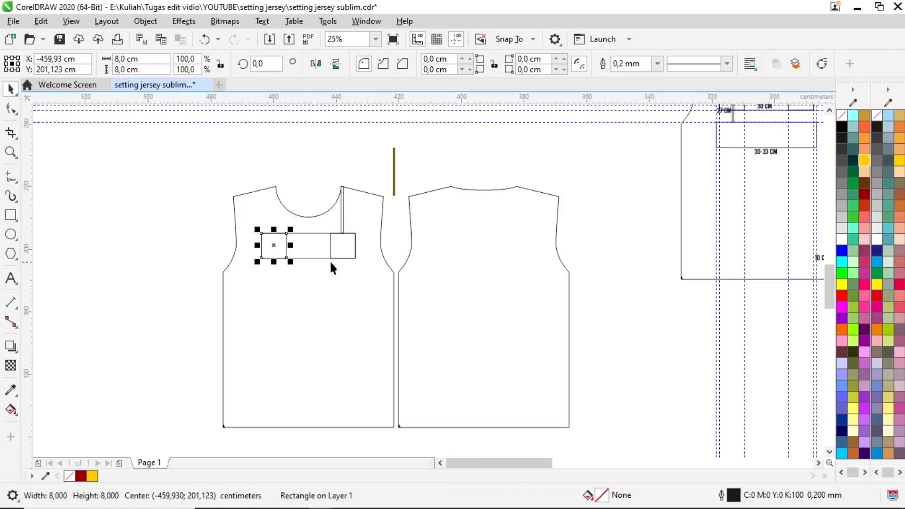
pyautogui.click(159, 249)
pyautogui.scroll(3, 301, 253)
pyautogui.scroll(-1, 329, 235)
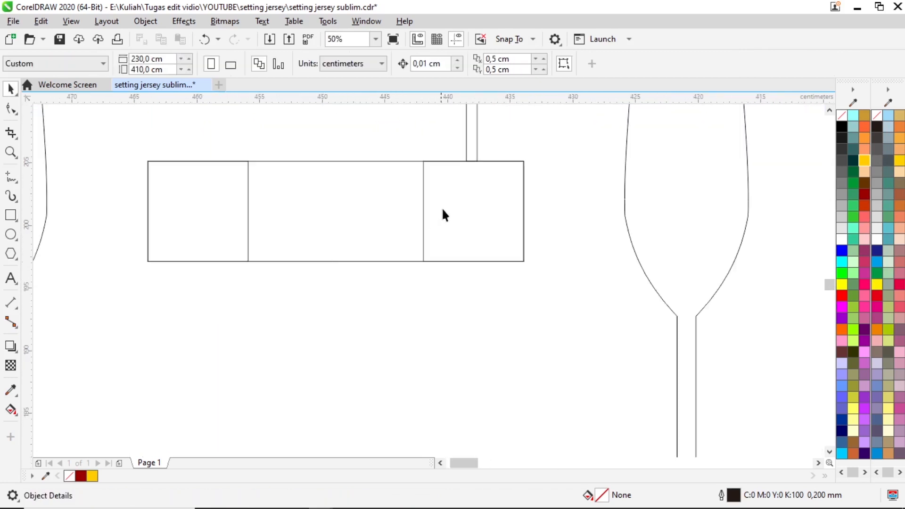
# Add the text "logo" inside the 8 cm square under the measuring bar and set its font to Bebas
pyautogui.click(442, 208)
pyautogui.click(212, 224)
pyautogui.press('Tab')
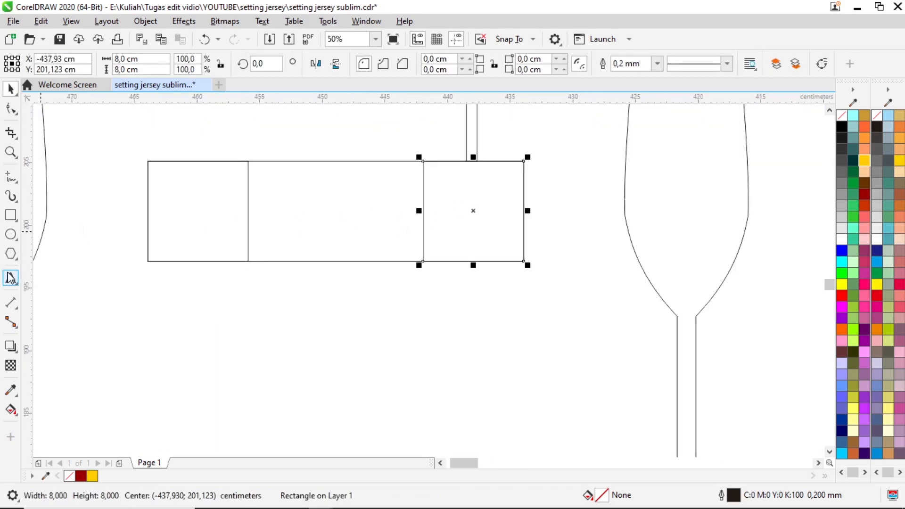
pyautogui.click(11, 278)
pyautogui.click(447, 211)
pyautogui.write('logo')
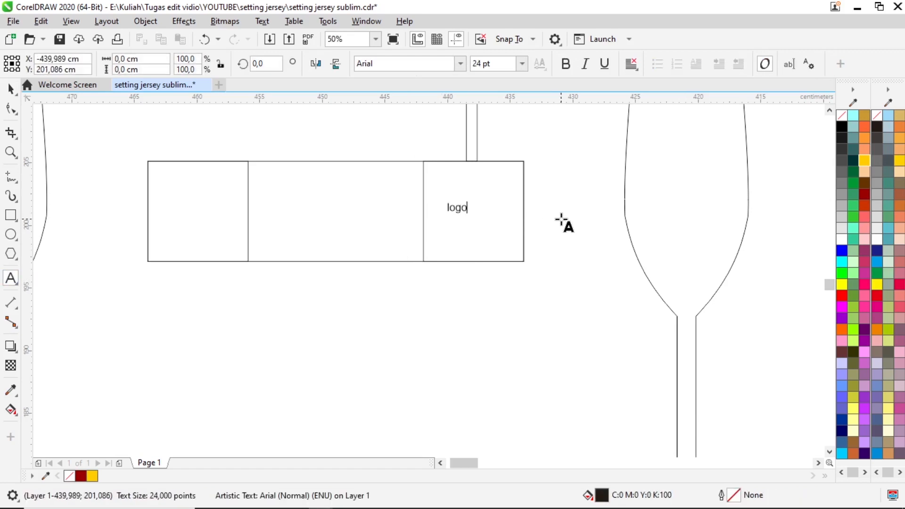
pyautogui.hotkey('ctrl', 'a')
pyautogui.click(460, 63)
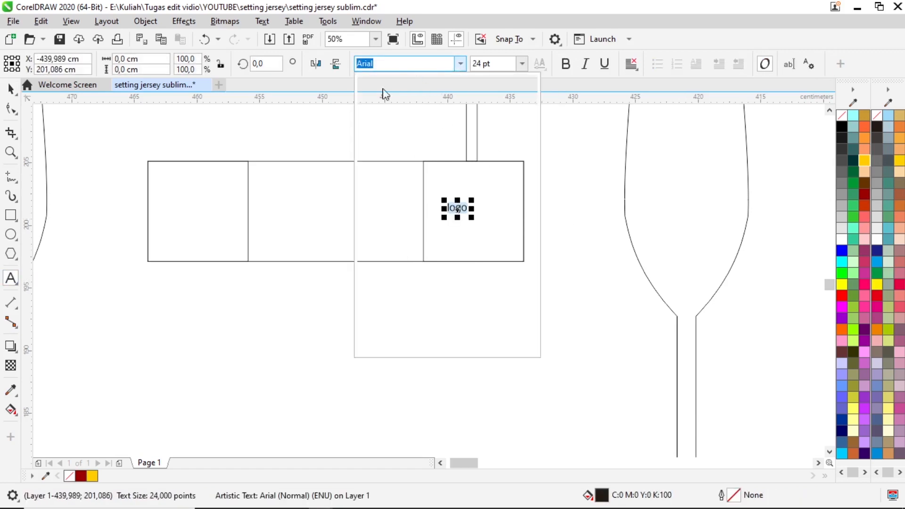
pyautogui.click(389, 104)
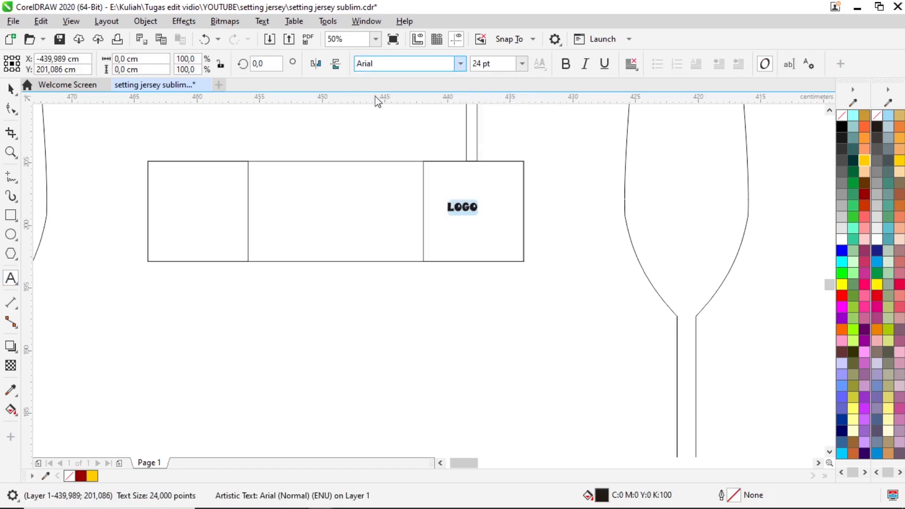
# Copy the LOGO text, enlarged to about 93 pt, into the opposite 8 cm square and change the copy to APPAREL
pyautogui.click(10, 89)
pyautogui.moveTo(470, 217); pyautogui.dragTo(148, 220)
pyautogui.doubleClick(222, 216)
pyautogui.write('APPAREL')
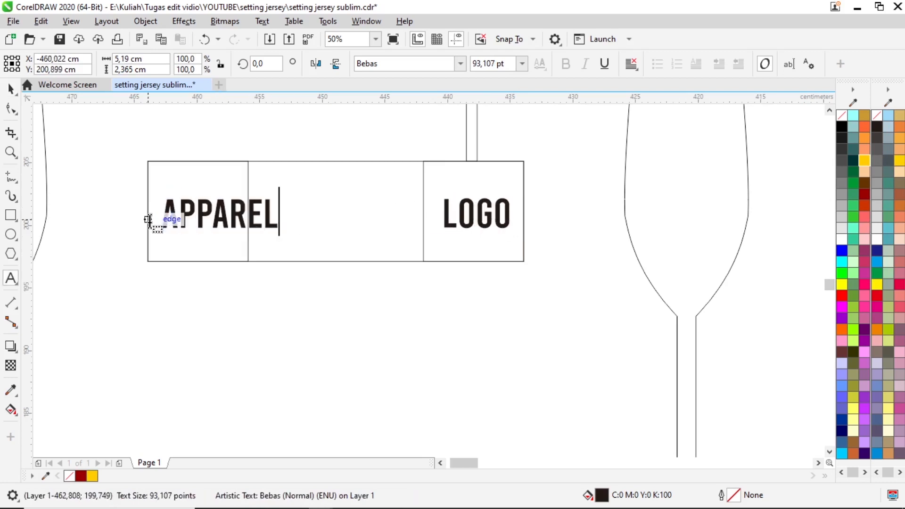
pyautogui.click(10, 89)
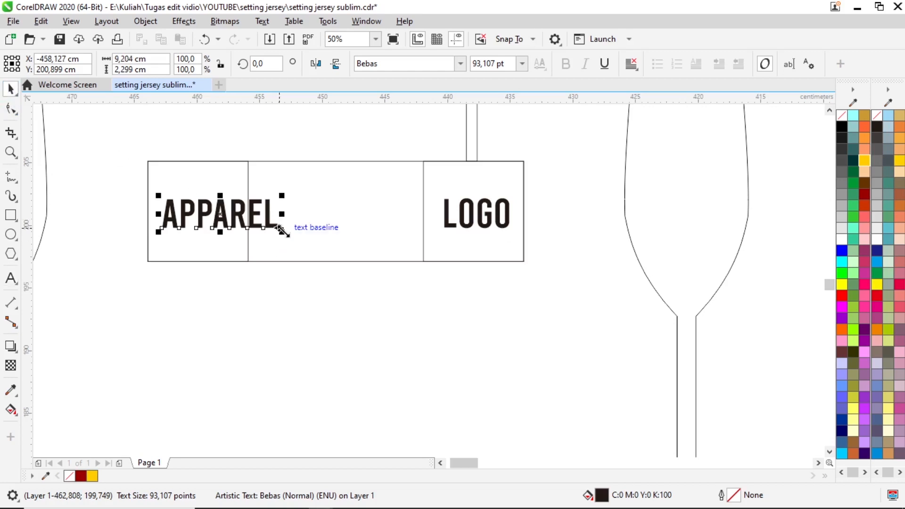
# Shrink the APPAREL text to fit within its square and centre both labels in their 8 cm squares
pyautogui.moveTo(279, 228); pyautogui.dragTo(249, 220)
pyautogui.keyDown('shift'); pyautogui.click(222, 172); pyautogui.keyUp('shift')
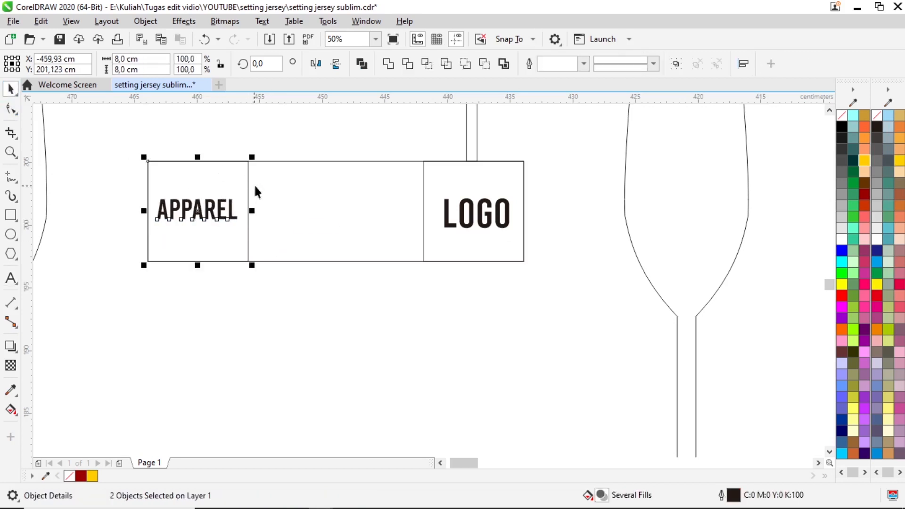
pyautogui.click(476, 182)
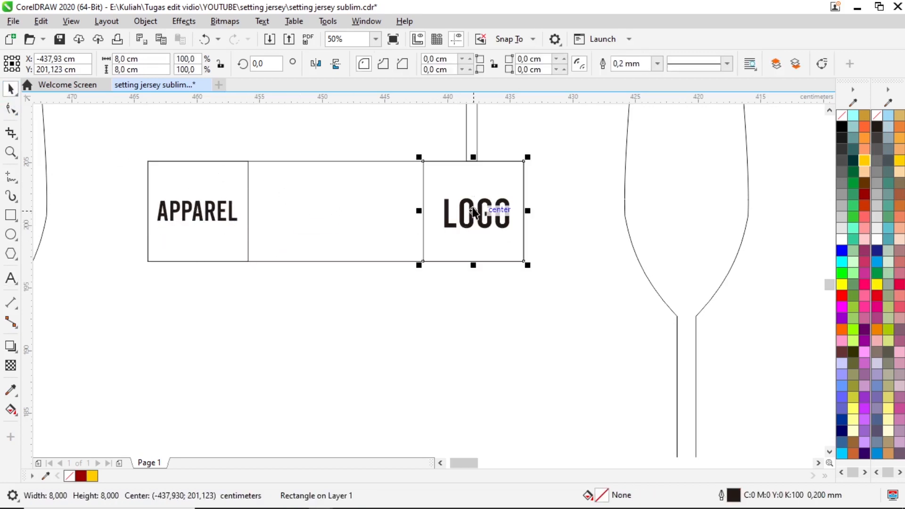
pyautogui.click(473, 202)
pyautogui.keyDown('shift'); pyautogui.click(474, 178); pyautogui.keyUp('shift')
pyautogui.scroll(-1, 474, 188)
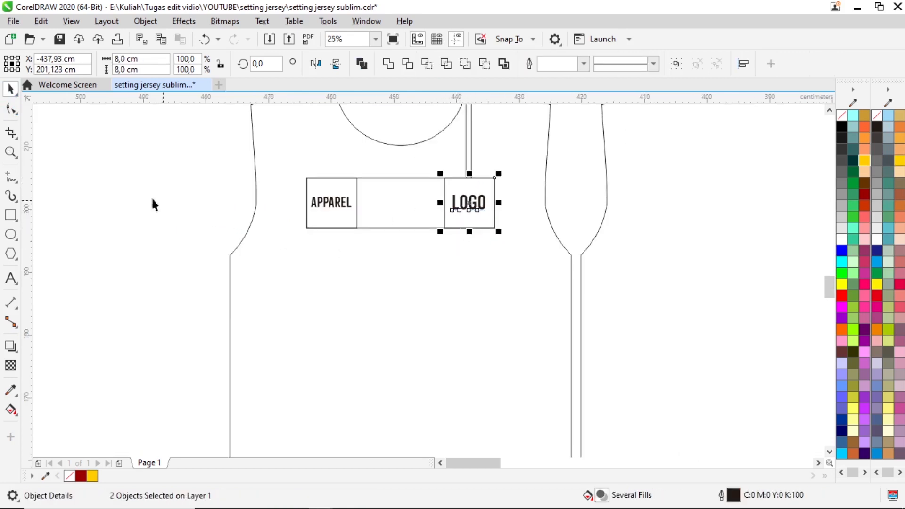
# Copy the 15 CM label from the reference front pattern beside the blank pattern's 15 cm bar, enlarged to about 90 pt
pyautogui.scroll(-1, 282, 245)
pyautogui.click(323, 253)
pyautogui.scroll(1, 380, 162)
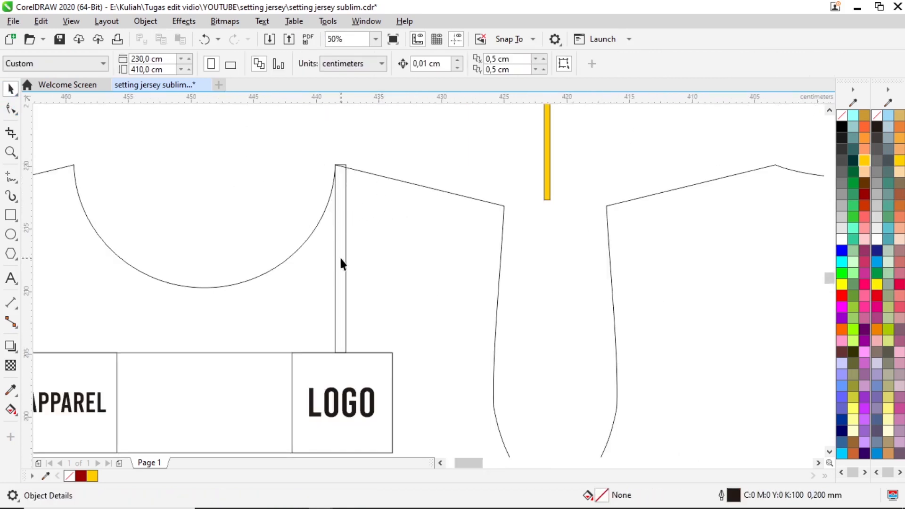
pyautogui.click(341, 263)
pyautogui.scroll(-1, 188, 256)
pyautogui.scroll(-1, 436, 183)
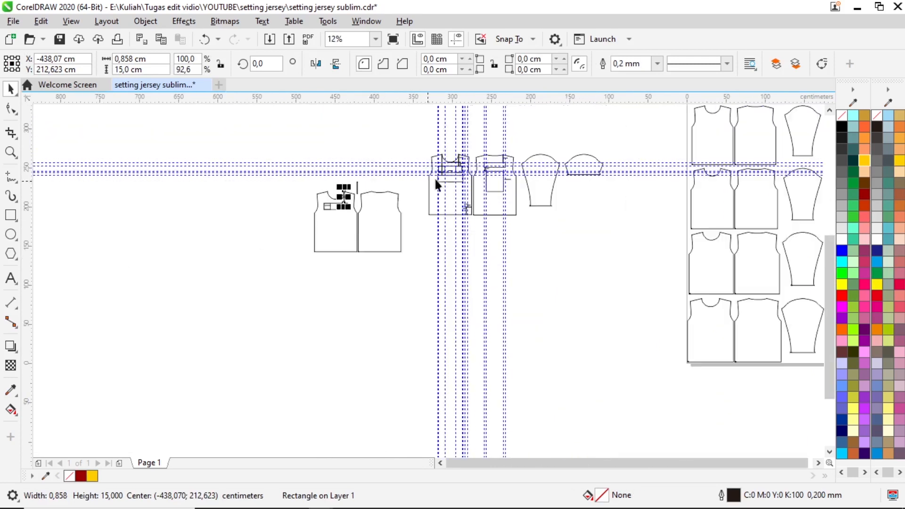
pyautogui.scroll(1, 434, 178)
pyautogui.scroll(1, 439, 156)
pyautogui.click(438, 156)
pyautogui.scroll(-1, 467, 164)
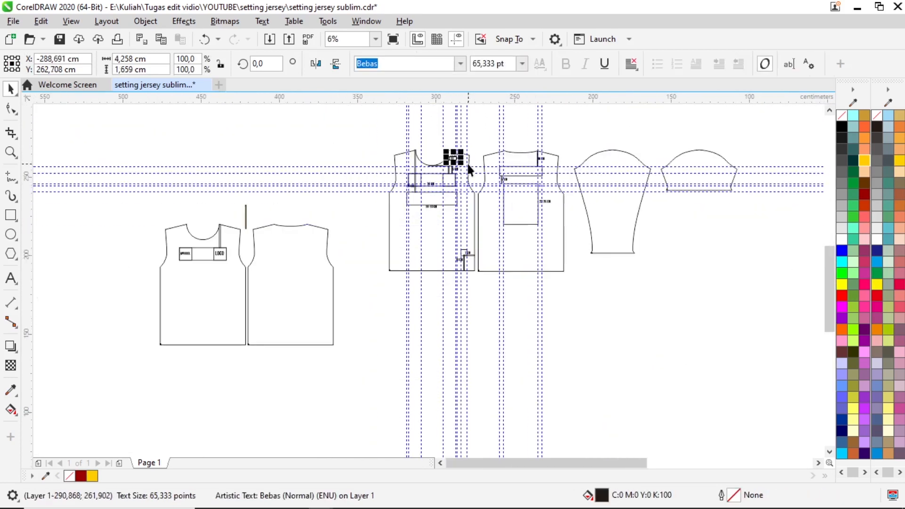
pyautogui.moveTo(459, 160); pyautogui.dragTo(250, 252)
pyautogui.scroll(3, 216, 237)
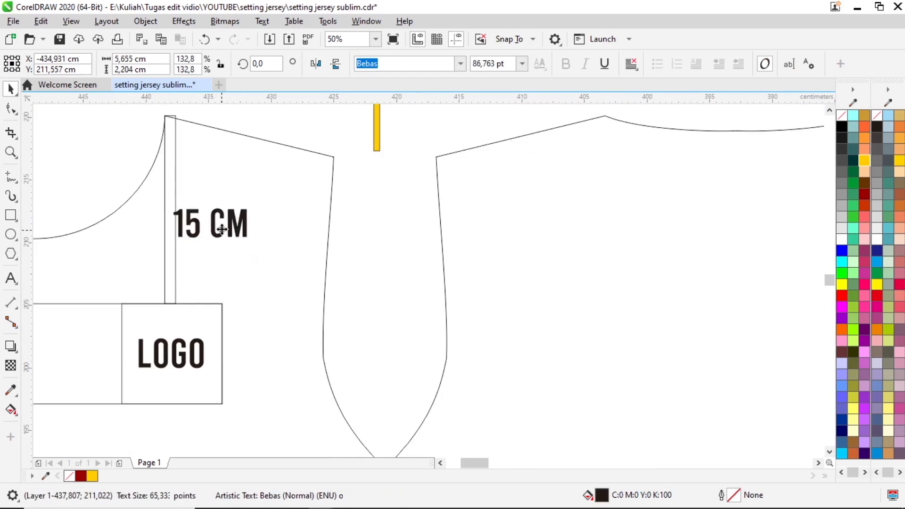
pyautogui.moveTo(218, 219); pyautogui.dragTo(230, 215)
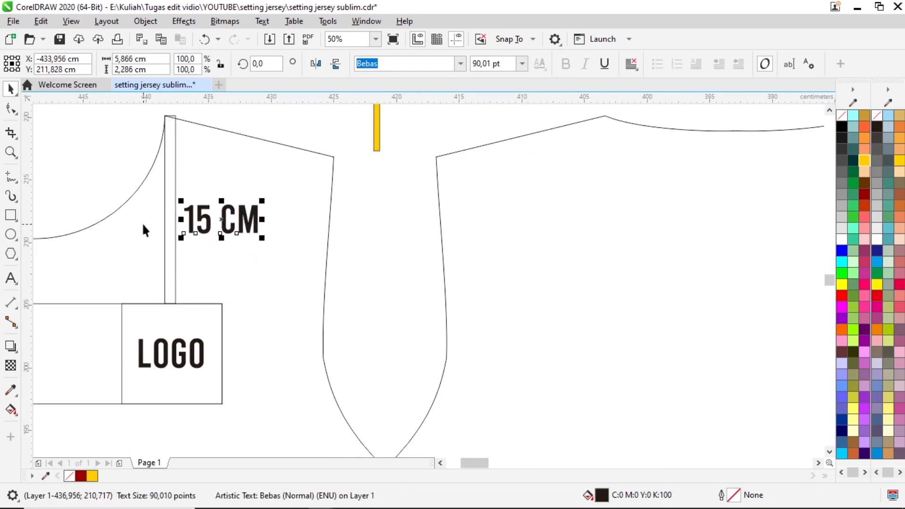
# Draw a narrow rectangle about 0.62 by 5.3 cm between the bottom of the neckline and the chest rectangle's upper edge
pyautogui.scroll(-3, 188, 228)
pyautogui.scroll(3, 161, 249)
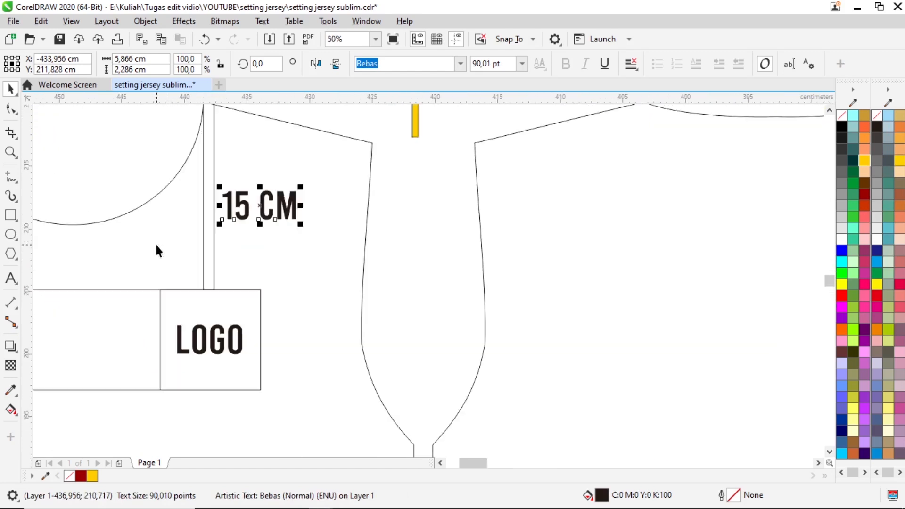
pyautogui.scroll(-1, 225, 254)
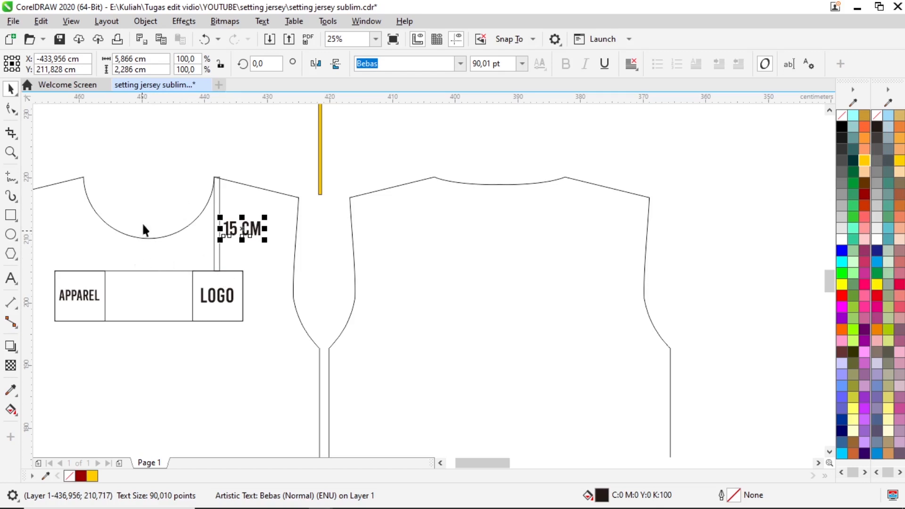
pyautogui.scroll(1, 138, 249)
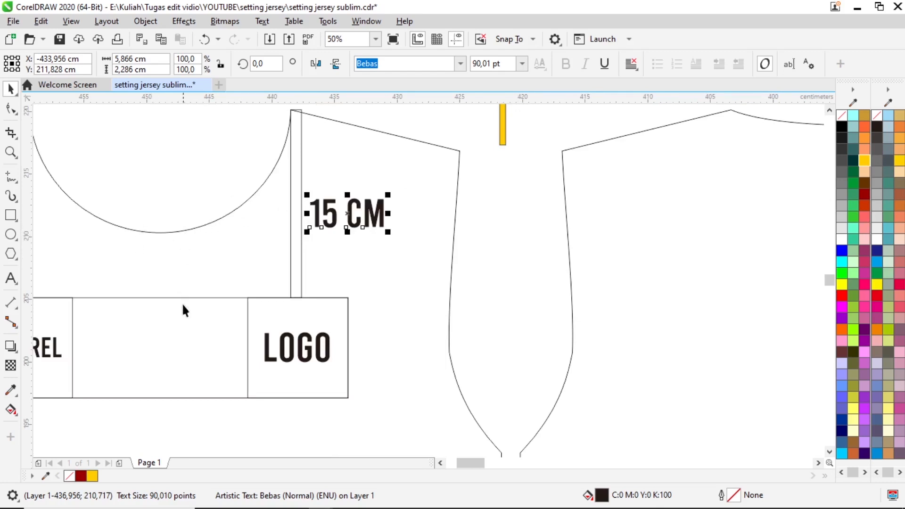
pyautogui.click(137, 69)
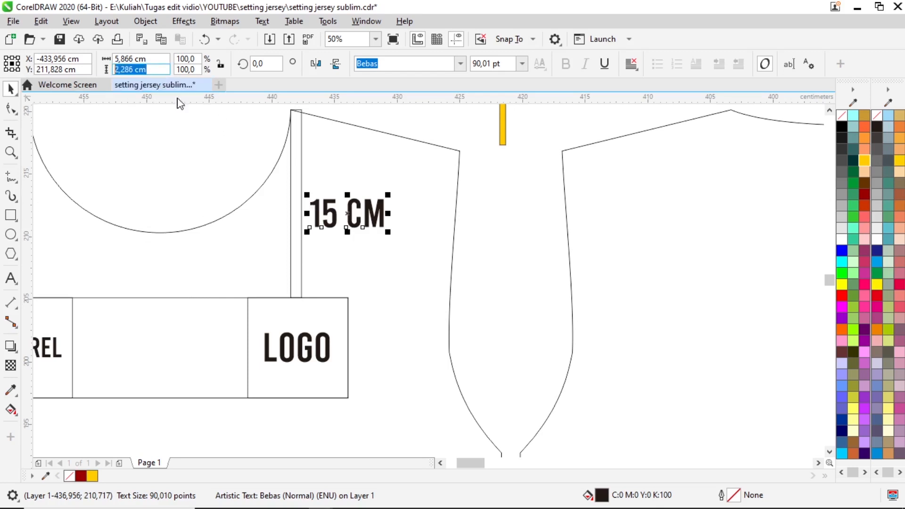
pyautogui.click(11, 215)
pyautogui.moveTo(145, 232); pyautogui.dragTo(152, 298)
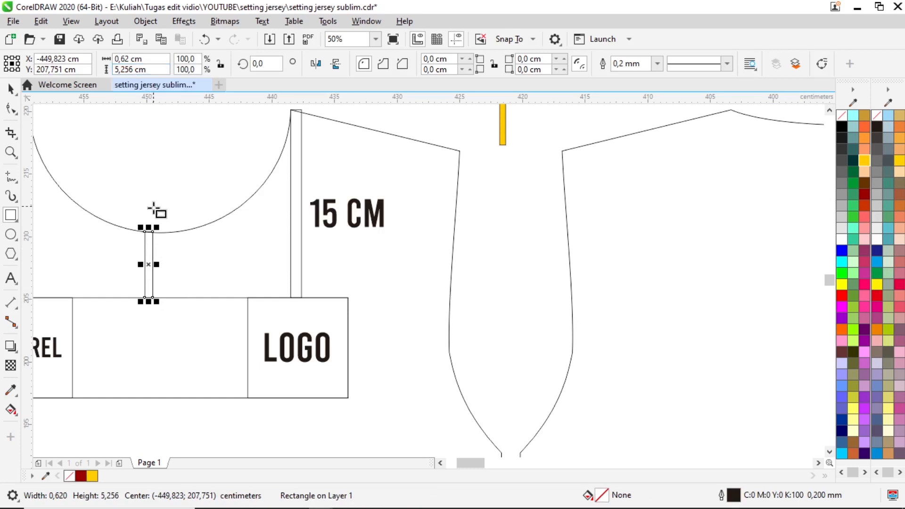
pyautogui.click(10, 88)
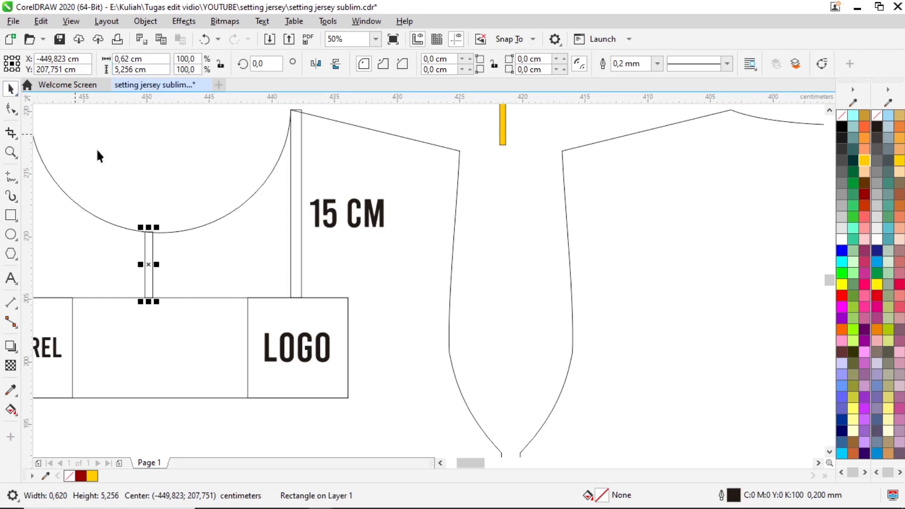
# Check the sizes of the 15 cm bar and the short bar below the neckline
pyautogui.scroll(-1, 164, 267)
pyautogui.scroll(3, 164, 266)
pyautogui.scroll(-2, 230, 236)
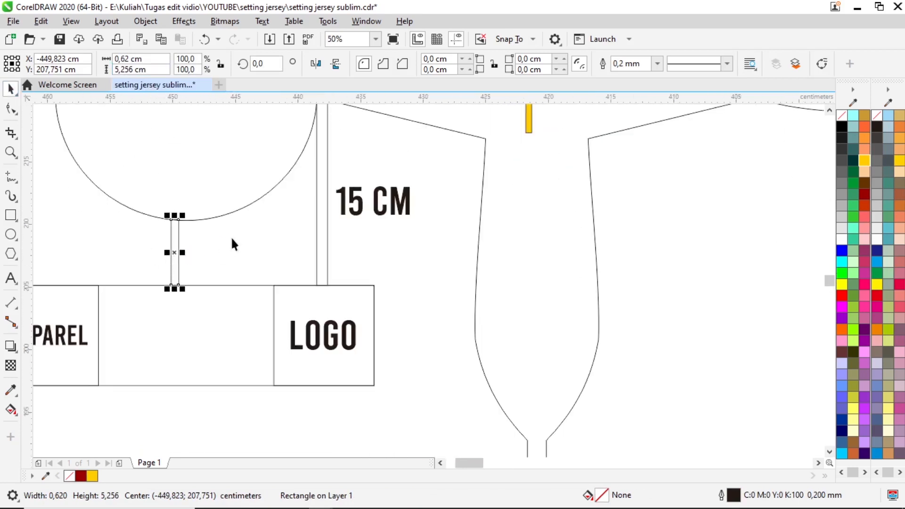
pyautogui.scroll(-1, 204, 230)
pyautogui.scroll(1, 257, 207)
pyautogui.click(275, 190)
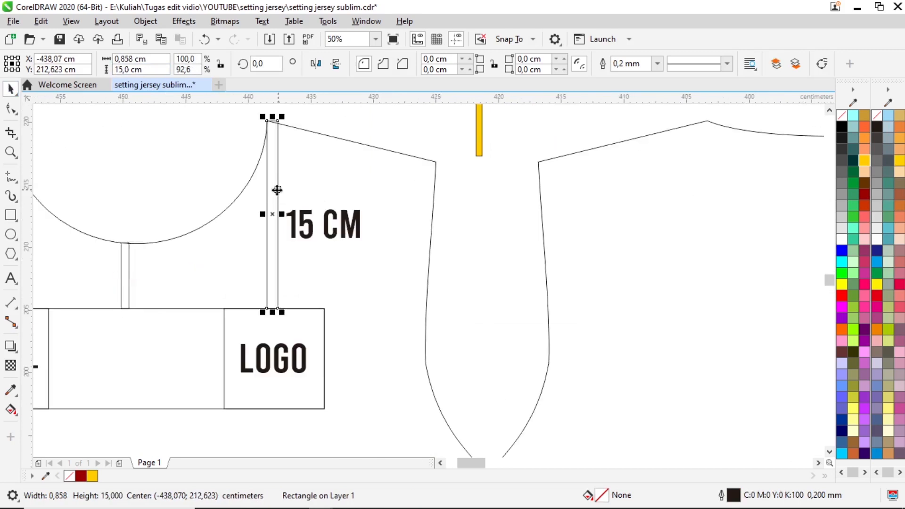
pyautogui.click(125, 275)
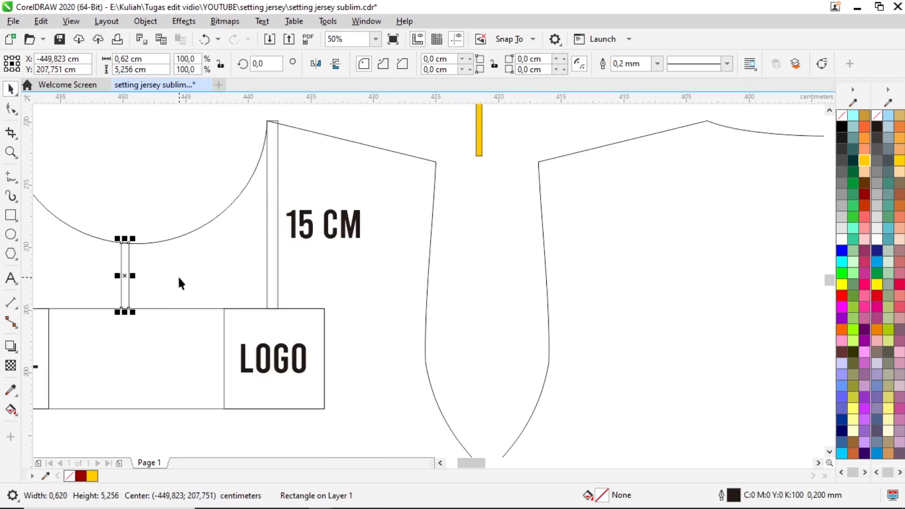
pyautogui.click(151, 206)
# Examine the distances marked around the lower chest box on the reference front pattern
pyautogui.scroll(-2, 174, 210)
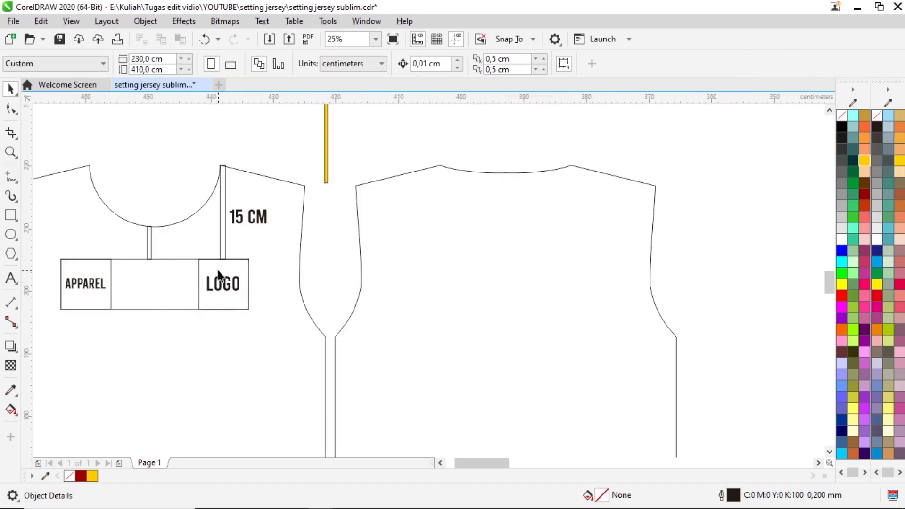
pyautogui.scroll(-1, 218, 275)
pyautogui.scroll(-1, 116, 273)
pyautogui.scroll(3, 389, 195)
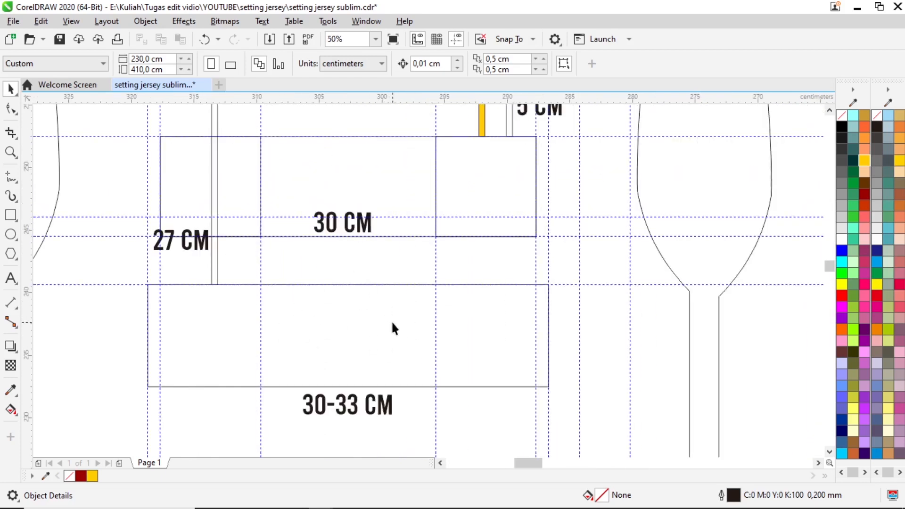
pyautogui.scroll(-2, 395, 328)
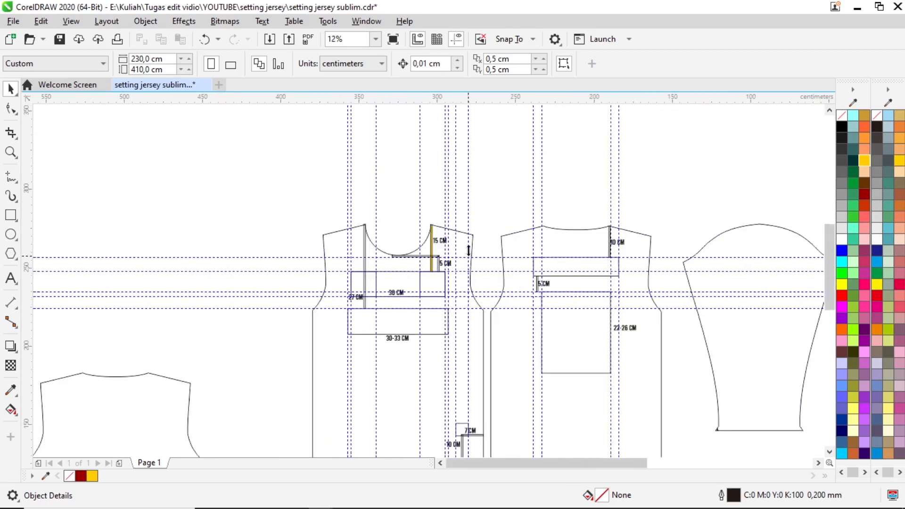
pyautogui.scroll(-1, 167, 369)
pyautogui.scroll(3, 186, 352)
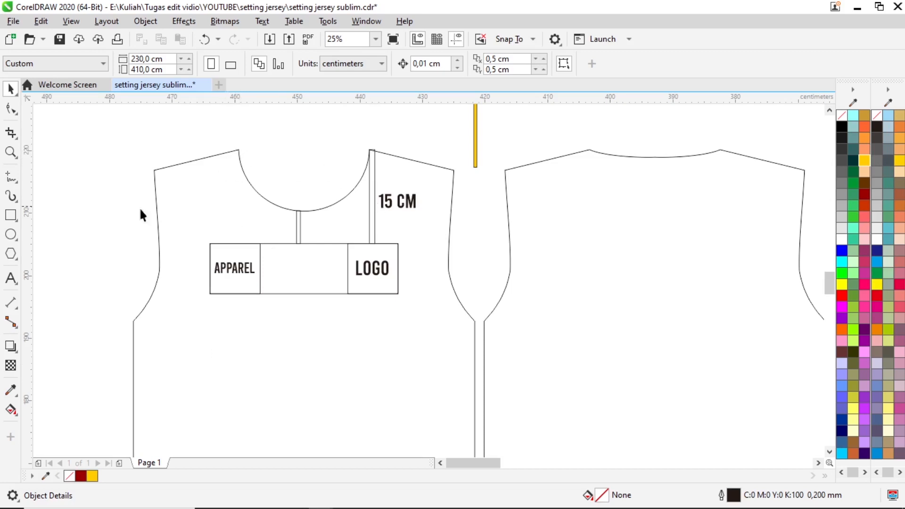
# Copy the 15 cm measuring bar outside the front pattern and set the copy's height to 27 cm
pyautogui.click(371, 200)
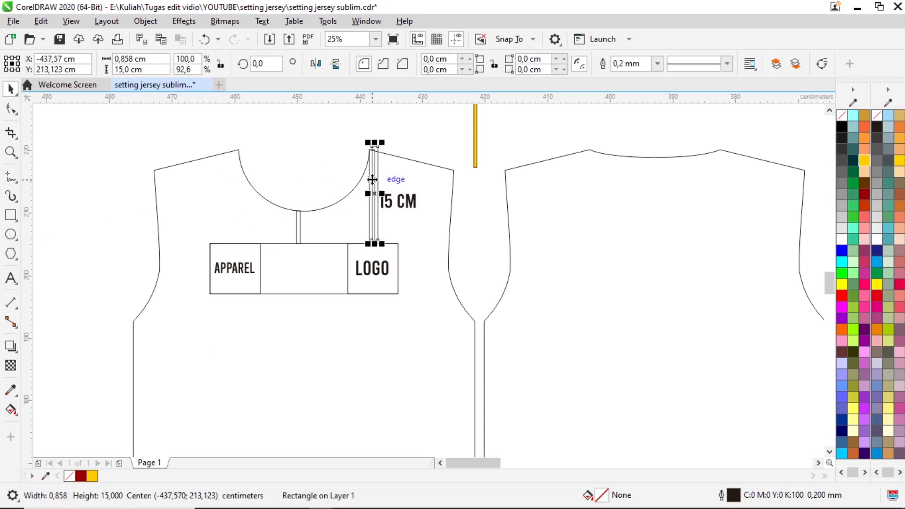
pyautogui.moveTo(375, 178); pyautogui.dragTo(109, 232)
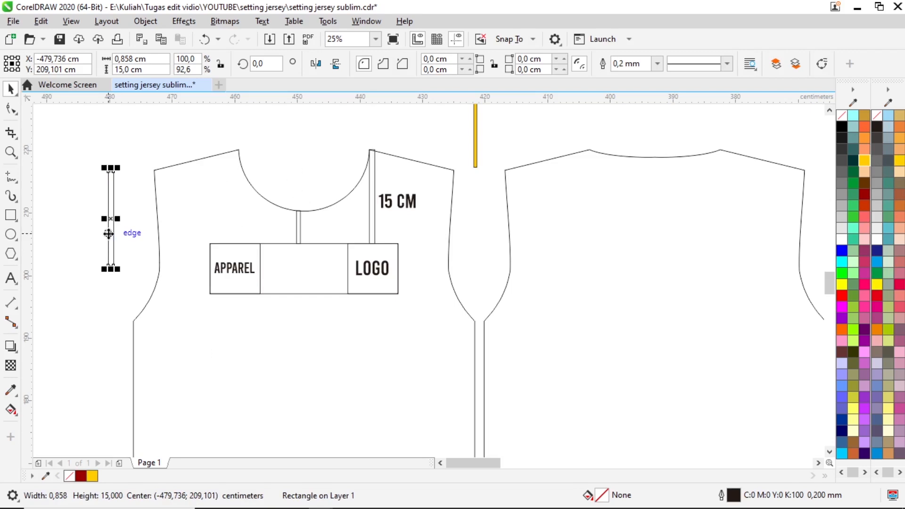
pyautogui.click(152, 70)
pyautogui.write('2')
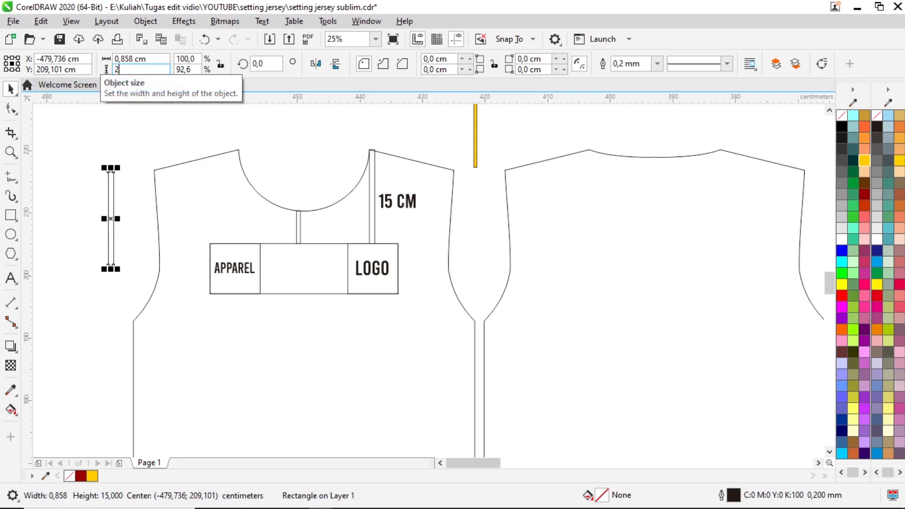
pyautogui.write('7')
pyautogui.press('Return')
# Move the 27 cm bar so its upper corner meets the neckline's shoulder point on the APPAREL side
pyautogui.moveTo(112, 134); pyautogui.dragTo(238, 153)
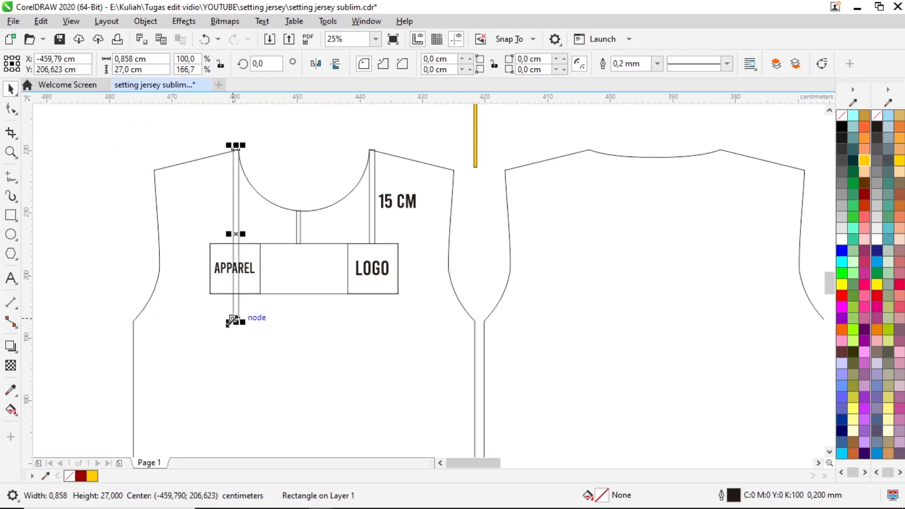
pyautogui.scroll(2, 229, 330)
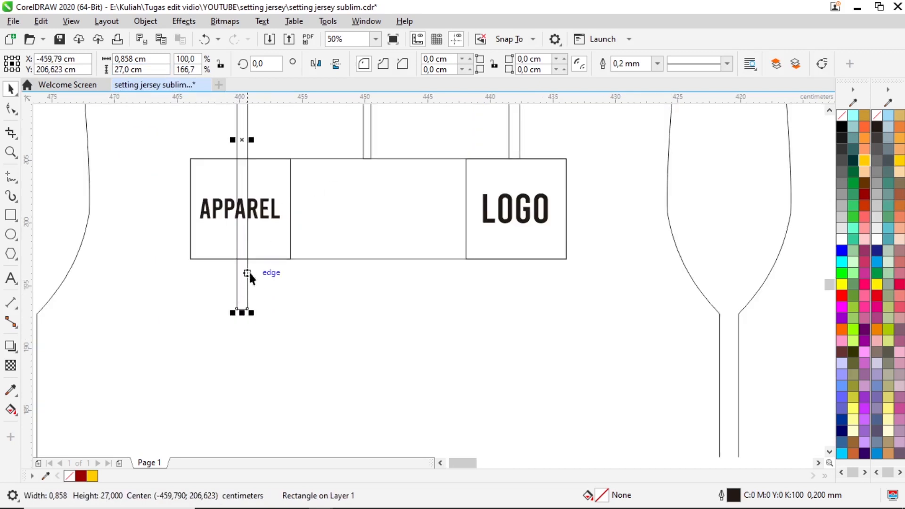
pyautogui.scroll(-2, 241, 291)
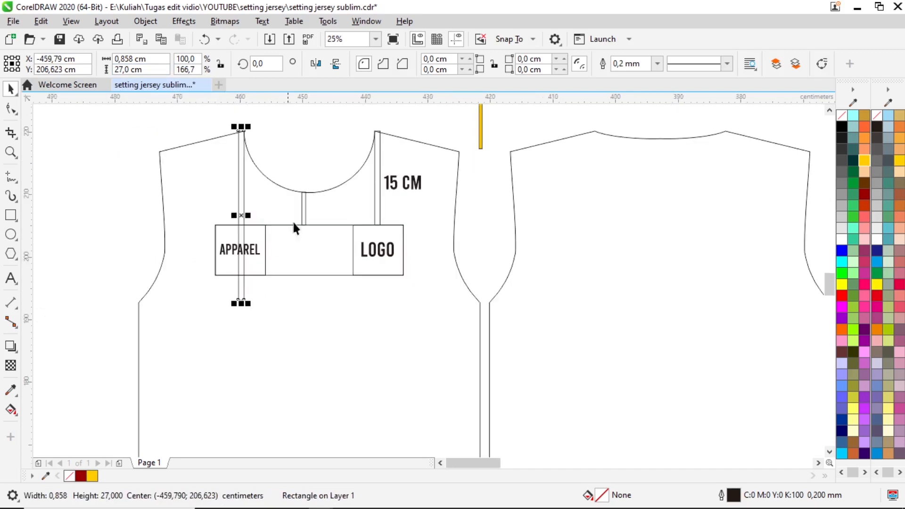
# Copy the short neckline bar beside the 27 cm bar, starting at the lower edge of the APPAREL square
pyautogui.click(304, 209)
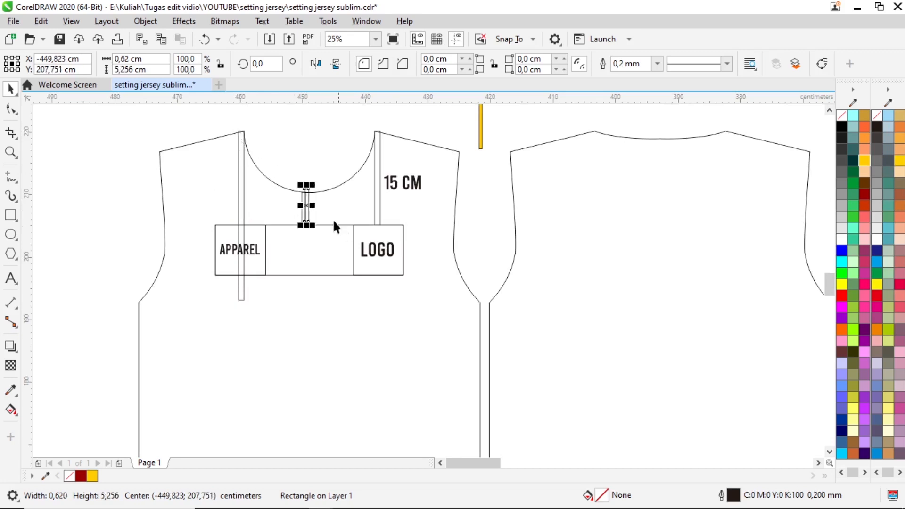
pyautogui.moveTo(304, 206); pyautogui.dragTo(308, 198)
pyautogui.moveTo(265, 296); pyautogui.dragTo(243, 287)
pyautogui.scroll(3, 246, 274)
pyautogui.scroll(-1, 267, 274)
pyautogui.scroll(-2, 248, 288)
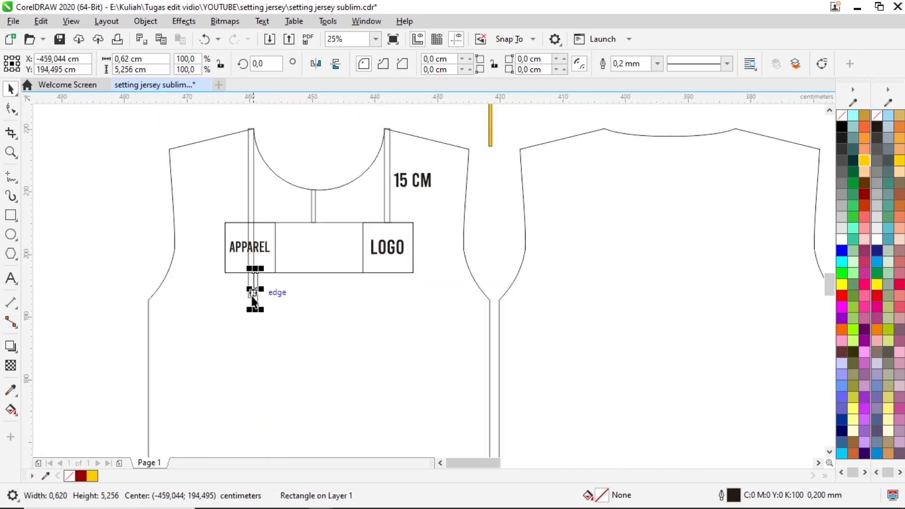
# Compare the lower ends of the 27 cm bar and the short bar under the APPAREL square
pyautogui.scroll(2, 249, 297)
pyautogui.click(247, 283)
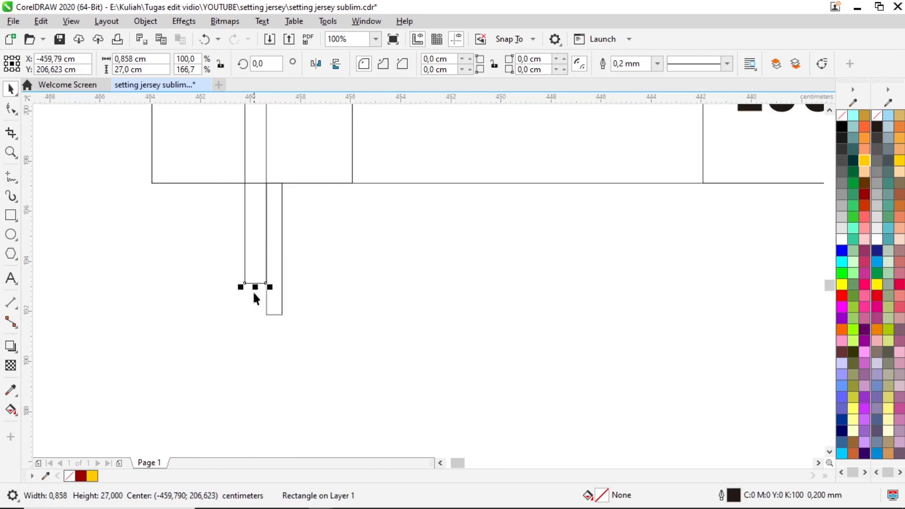
pyautogui.click(270, 314)
pyautogui.scroll(-2, 261, 310)
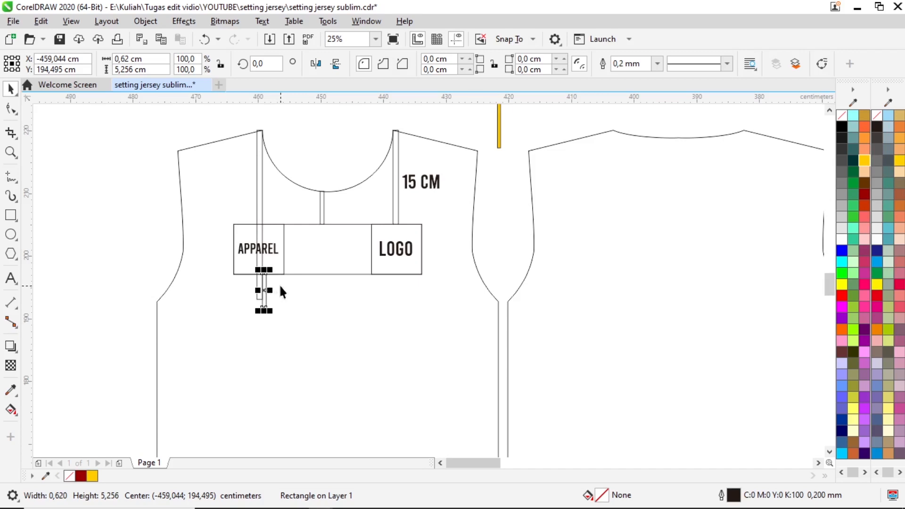
pyautogui.click(107, 271)
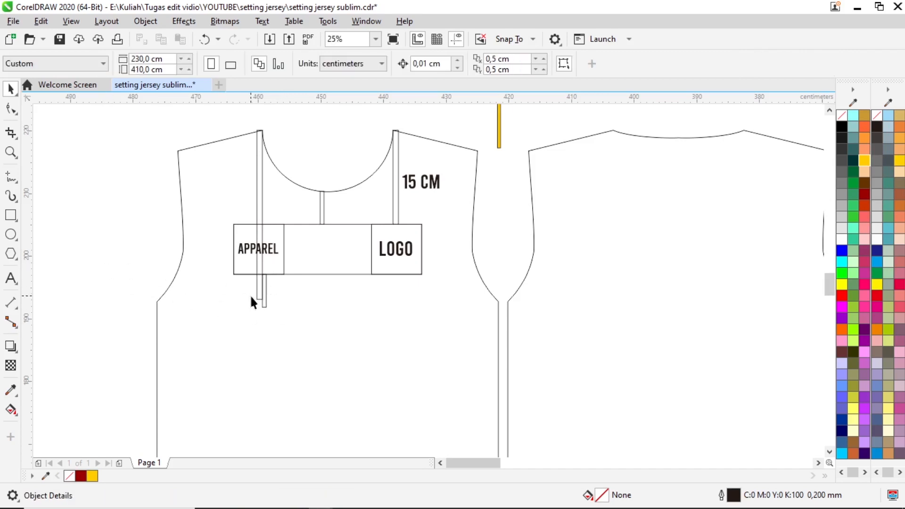
pyautogui.scroll(2, 252, 297)
pyautogui.click(282, 277)
pyautogui.click(306, 292)
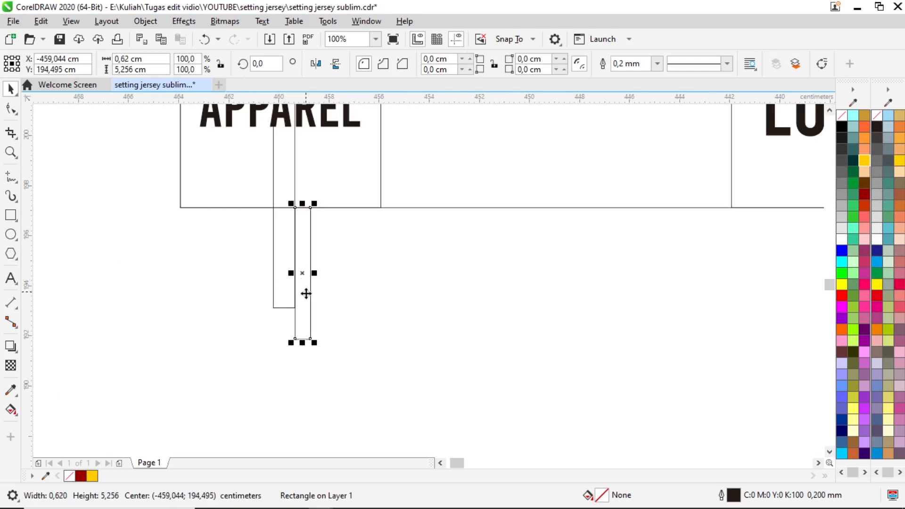
# Try to stretch the 27 cm bar down to the lower end of the adjacent short bar
pyautogui.scroll(-1, 306, 294)
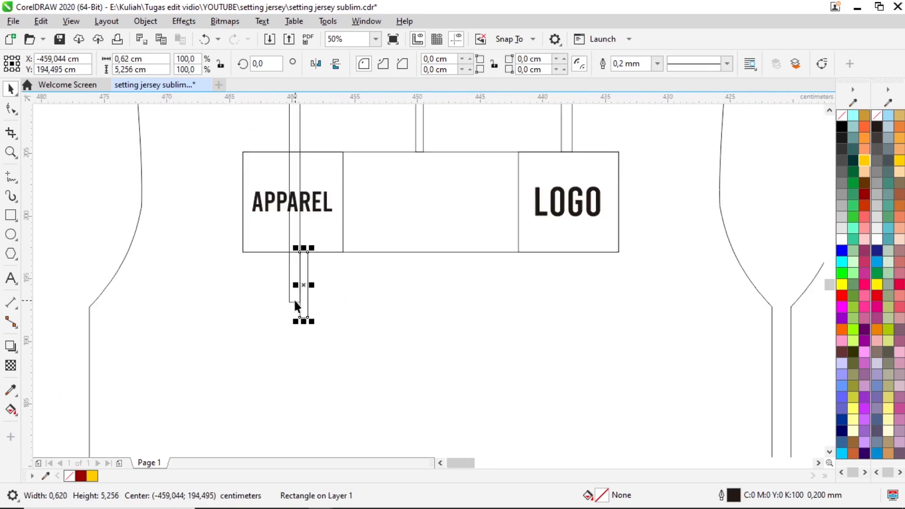
pyautogui.click(295, 302)
pyautogui.scroll(2, 297, 322)
pyautogui.moveTo(289, 263); pyautogui.dragTo(292, 328)
pyautogui.scroll(-2, 285, 295)
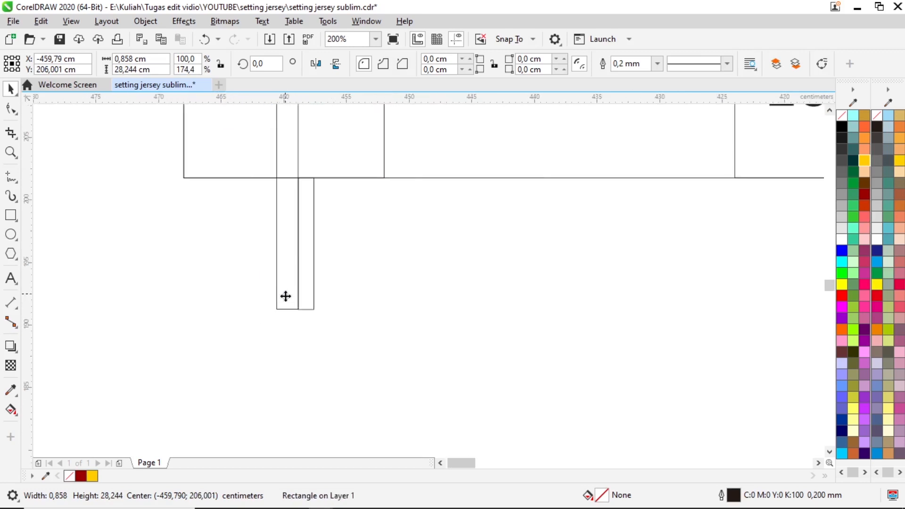
pyautogui.click(296, 281)
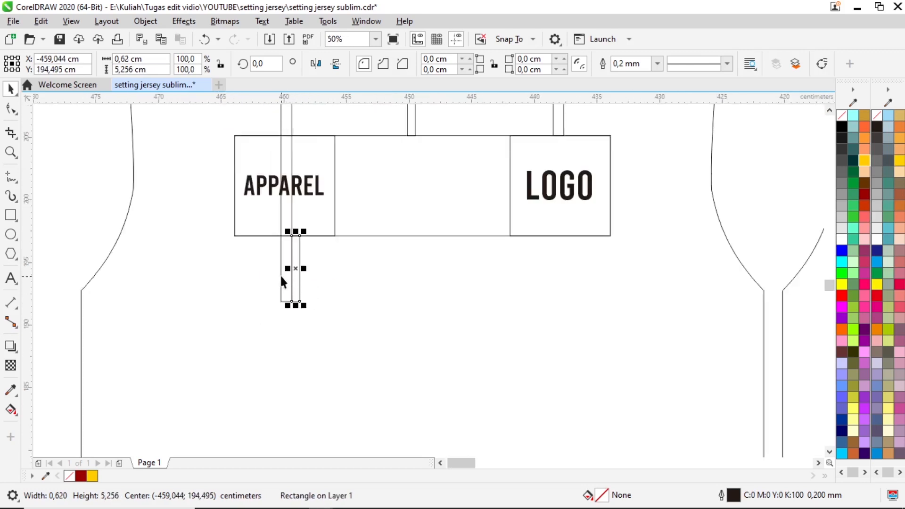
pyautogui.hotkey('ctrl', 'z')
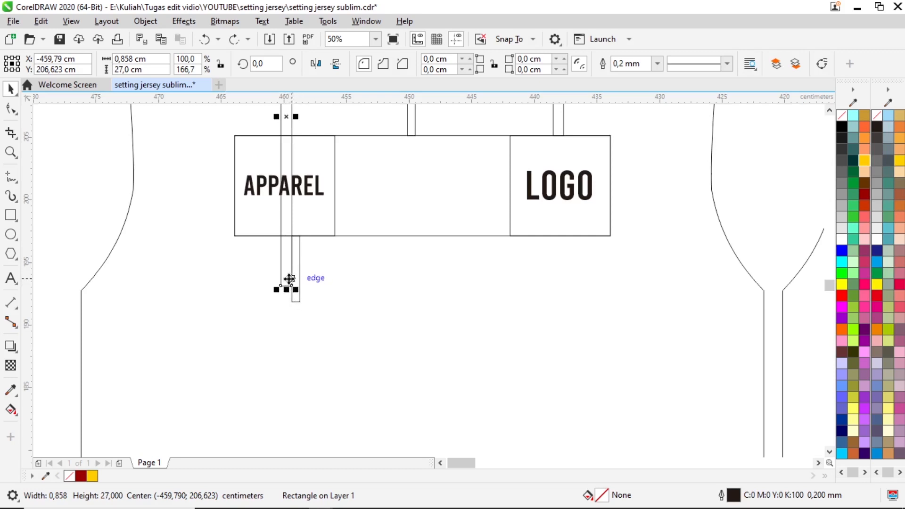
pyautogui.scroll(-4, 289, 278)
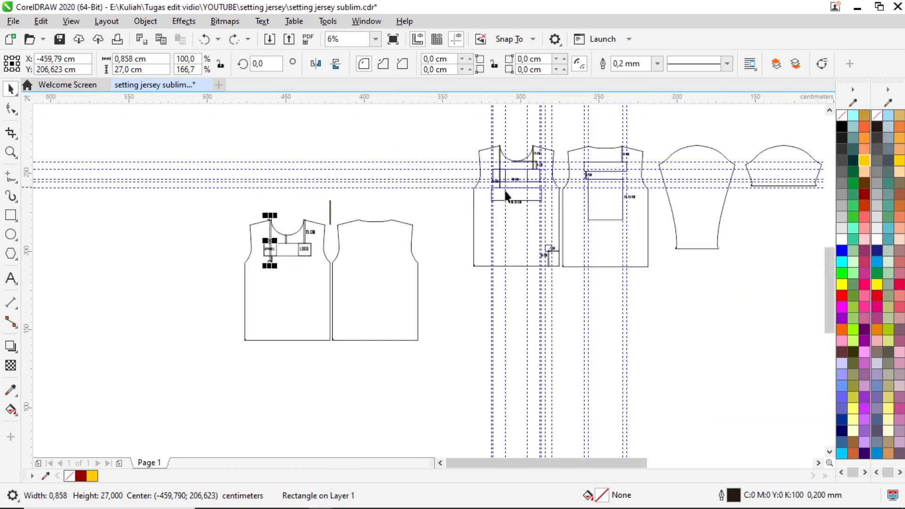
# Copy the 27 CM label from the reference front to beside the 27 cm bar on the blank front, above the APPAREL square
pyautogui.scroll(2, 461, 163)
pyautogui.scroll(2, 461, 162)
pyautogui.click(469, 175)
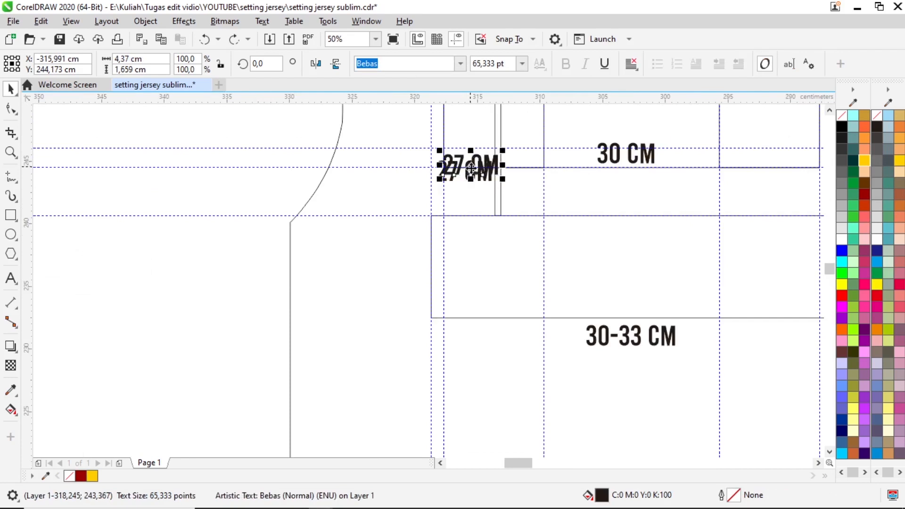
pyautogui.scroll(-2, 484, 183)
pyautogui.moveTo(484, 183); pyautogui.dragTo(50, 302)
pyautogui.scroll(-1, 84, 298)
pyautogui.scroll(2, 84, 299)
pyautogui.scroll(2, 198, 299)
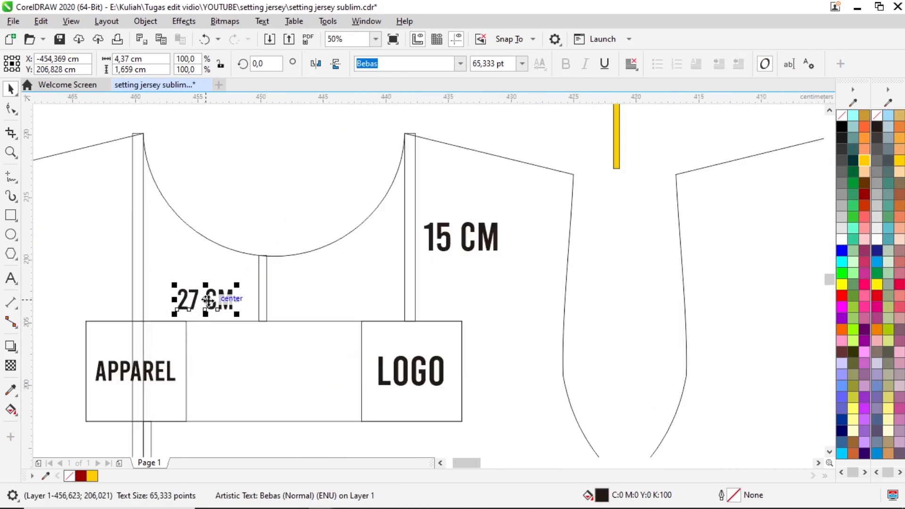
pyautogui.moveTo(207, 304); pyautogui.dragTo(176, 285)
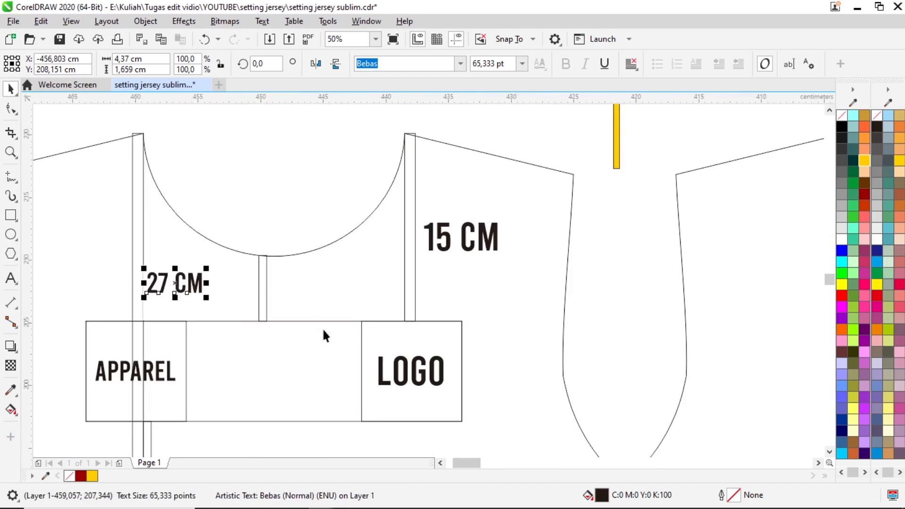
# Copy the 15 CM label to below the APPAREL square and change its text to 5 CM
pyautogui.click(431, 244)
pyautogui.scroll(-3, 465, 225)
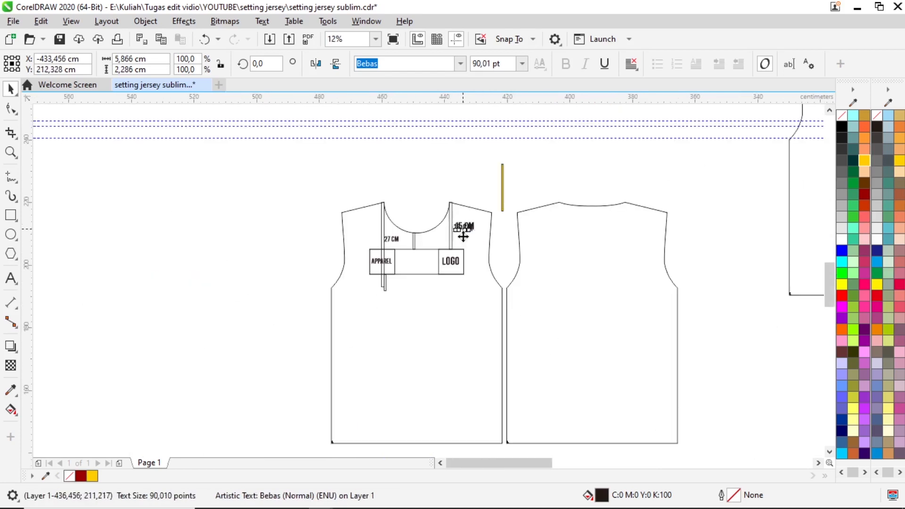
pyautogui.moveTo(464, 227); pyautogui.dragTo(401, 289)
pyautogui.scroll(5, 377, 292)
pyautogui.doubleClick(373, 300)
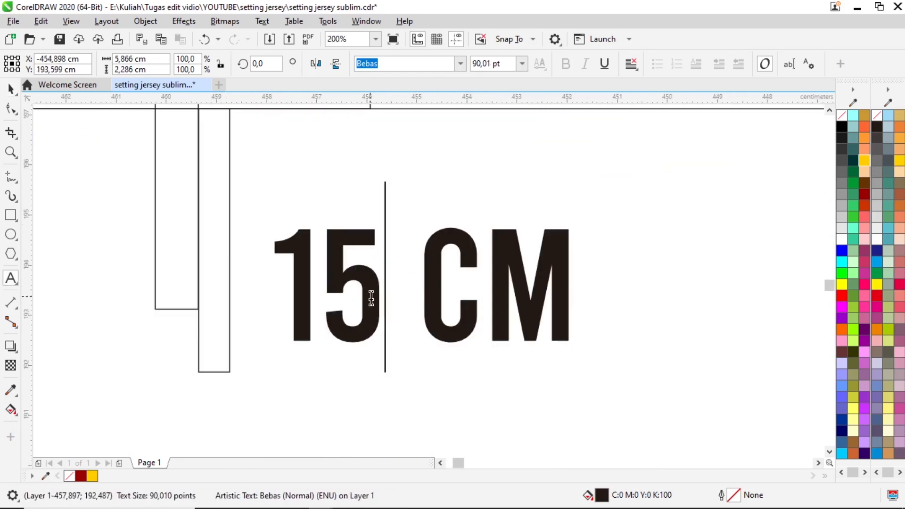
pyautogui.click(330, 304)
pyautogui.press('BackSpace')
pyautogui.click(10, 89)
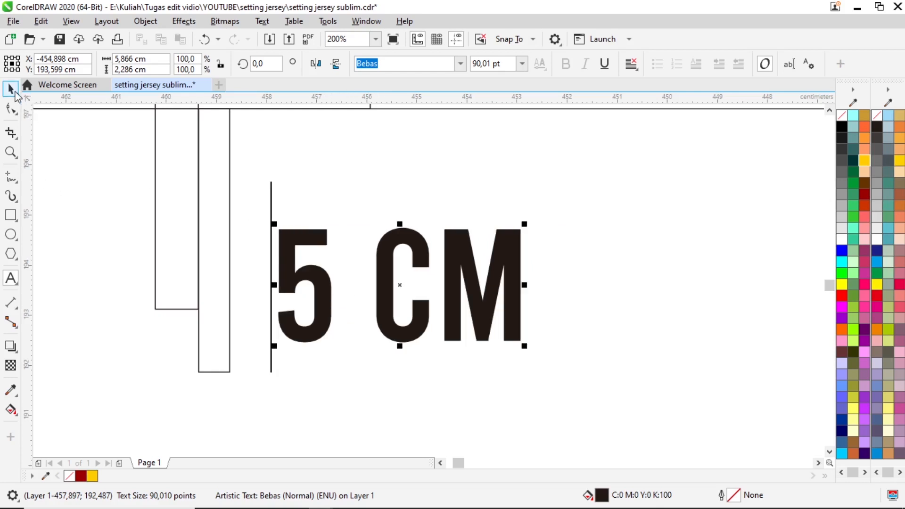
# Move the 5 CM label right beside the short bar under the APPAREL square
pyautogui.moveTo(338, 275); pyautogui.dragTo(368, 249)
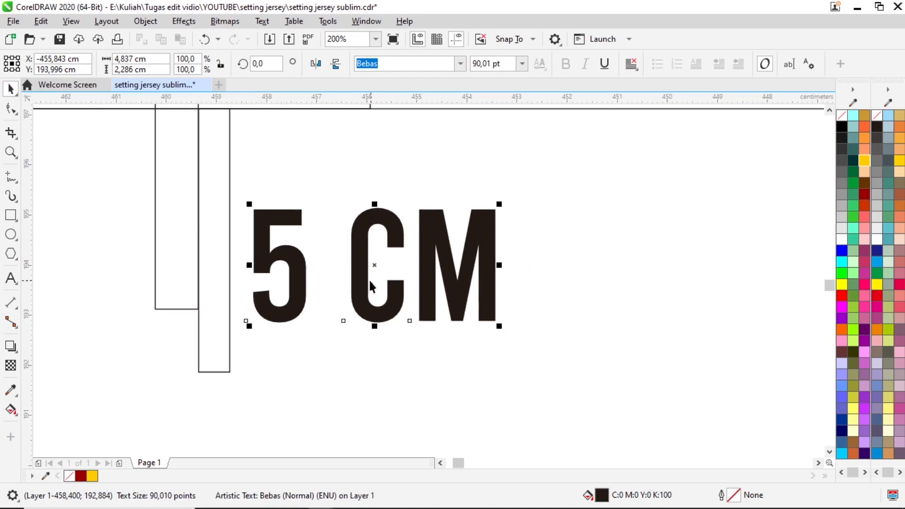
pyautogui.moveTo(366, 262); pyautogui.dragTo(351, 247)
pyautogui.scroll(-1, 350, 248)
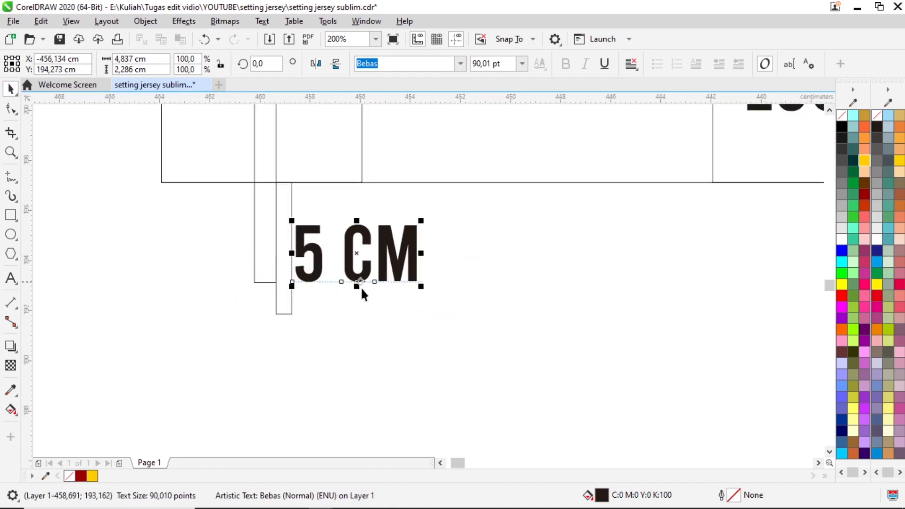
pyautogui.scroll(-1, 262, 277)
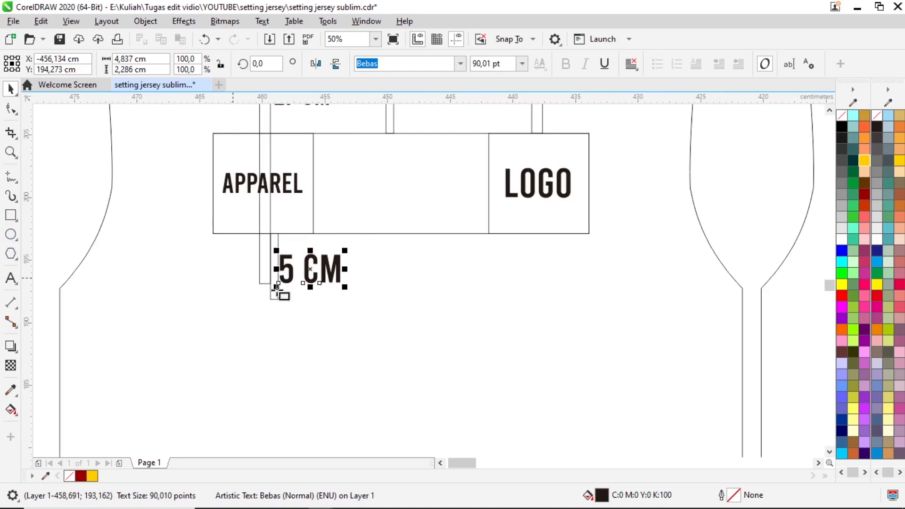
# Draw a rectangle about 35.6 cm wide and 7.5 cm high below the short 5 CM bar on the blank front
pyautogui.press('F6')
pyautogui.moveTo(168, 298); pyautogui.dragTo(614, 392)
pyautogui.scroll(-2, 359, 329)
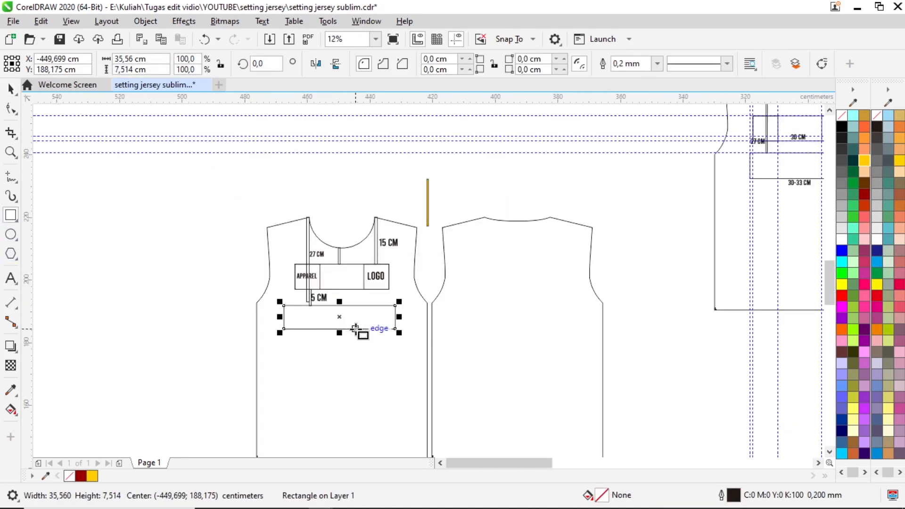
pyautogui.scroll(1, 359, 329)
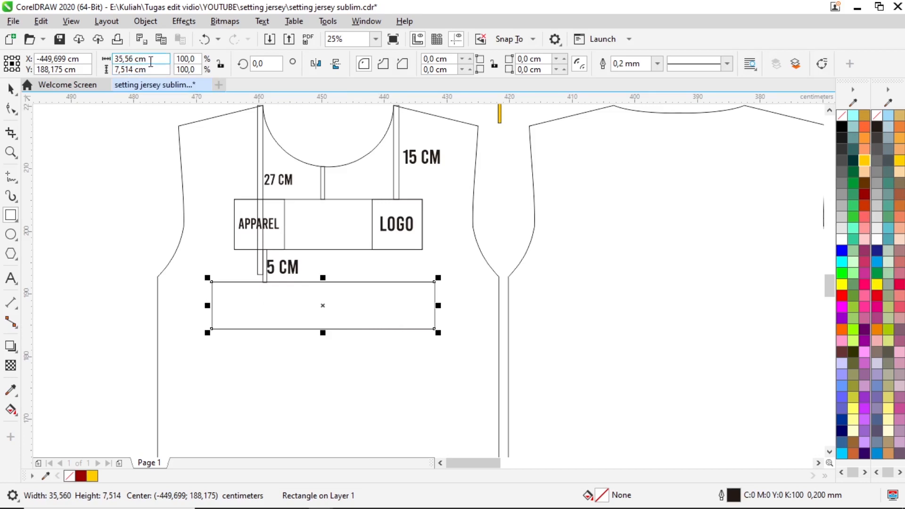
# Set the new rectangle's width to 32 cm
pyautogui.click(132, 58)
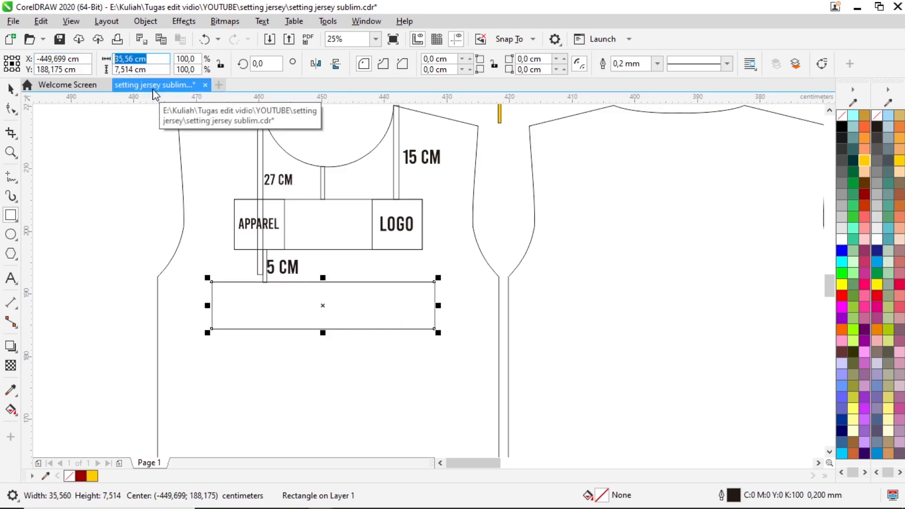
pyautogui.write('3')
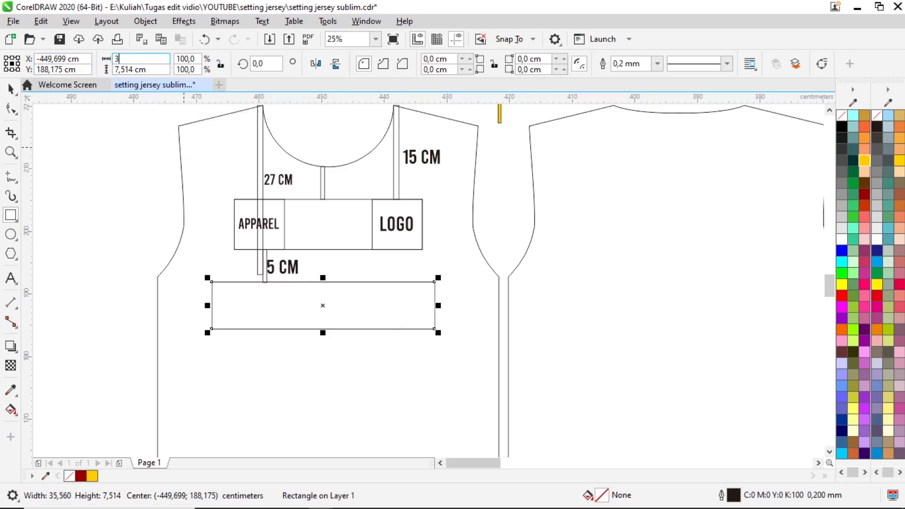
pyautogui.write('2')
pyautogui.press('Return')
pyautogui.scroll(1, 344, 320)
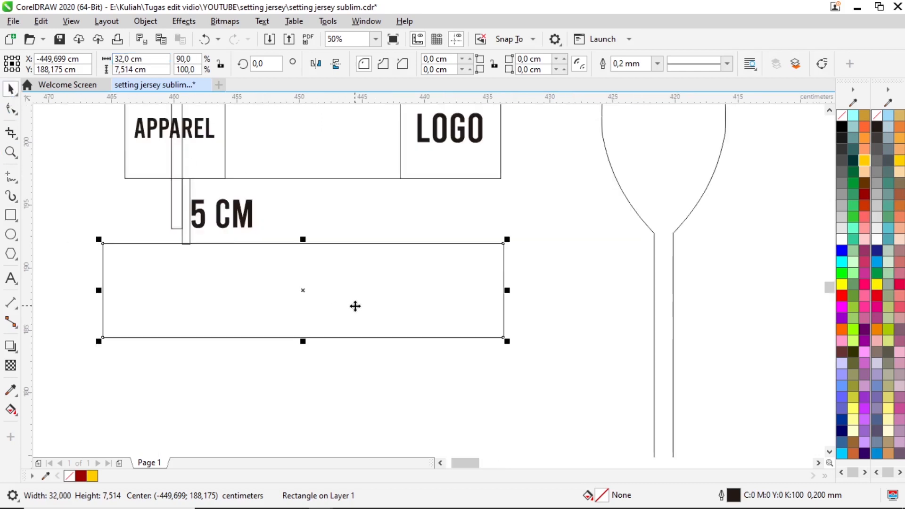
pyautogui.scroll(-1, 360, 311)
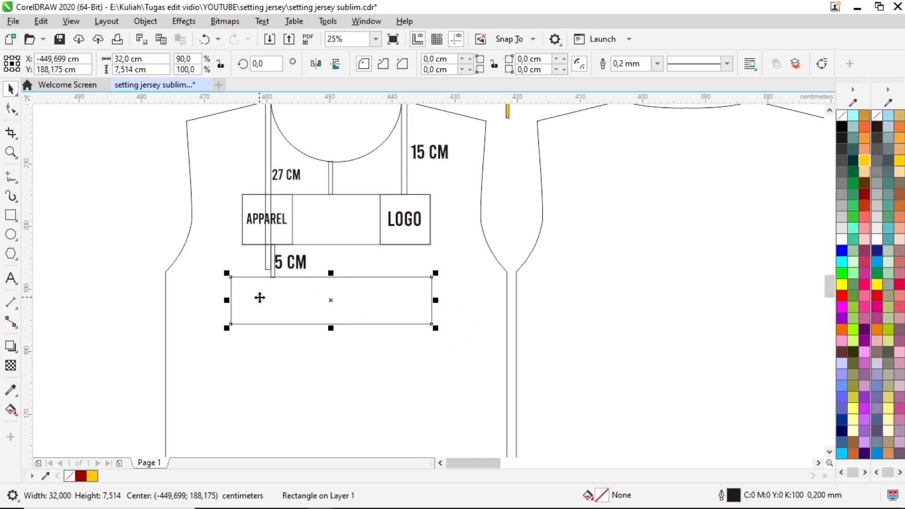
# Move the 32 cm rectangle so its upper edge meets the lower end of the short 5 CM bar
pyautogui.scroll(1, 291, 286)
pyautogui.moveTo(314, 291); pyautogui.dragTo(318, 346)
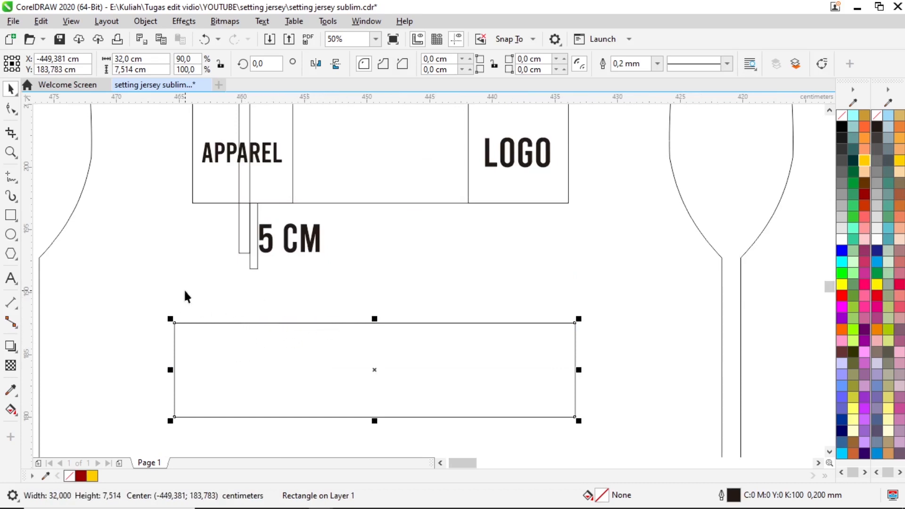
pyautogui.scroll(2, 235, 315)
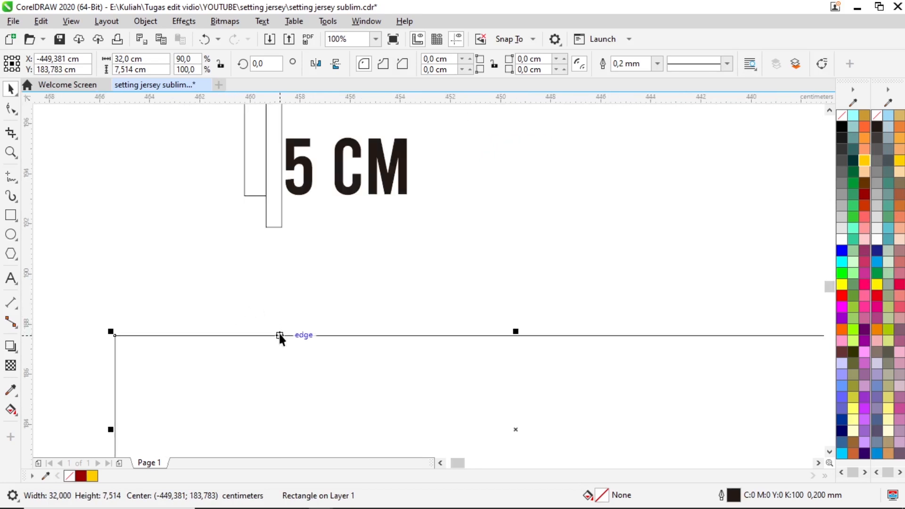
pyautogui.moveTo(280, 335); pyautogui.dragTo(276, 227)
pyautogui.scroll(2, 282, 230)
pyautogui.scroll(-4, 263, 222)
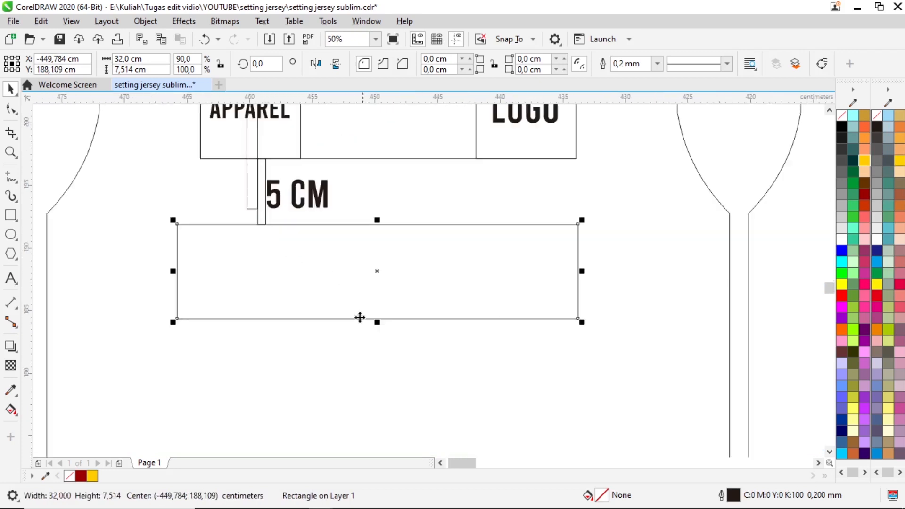
# Centre the 32 cm rectangle horizontally on the blank front pattern
pyautogui.click(307, 351)
pyautogui.click(324, 294)
pyautogui.scroll(-2, 334, 283)
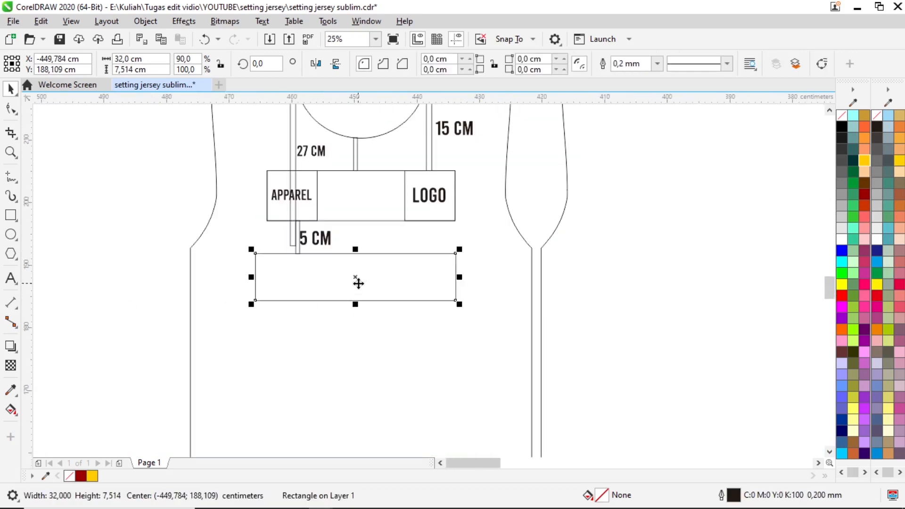
pyautogui.keyDown('shift'); pyautogui.click(394, 349); pyautogui.keyUp('shift')
pyautogui.scroll(-2, 339, 321)
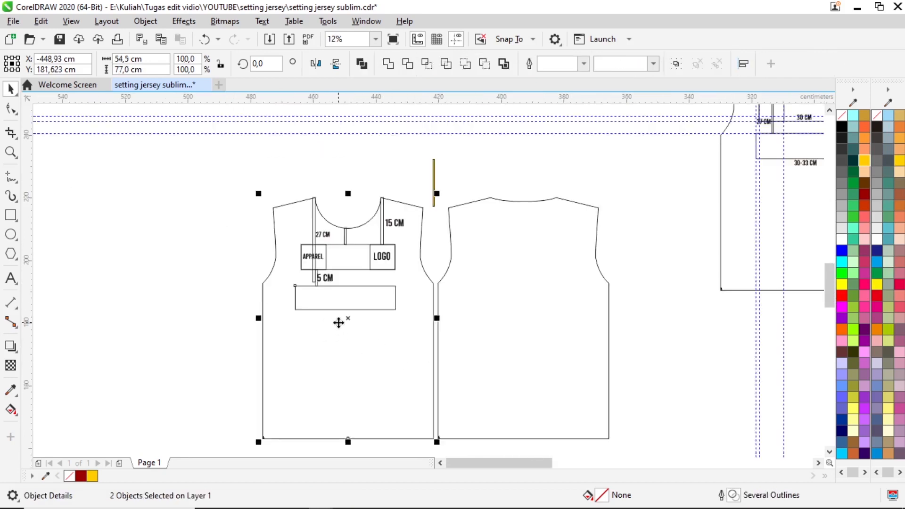
pyautogui.press('c')
pyautogui.click(228, 320)
pyautogui.scroll(2, 343, 298)
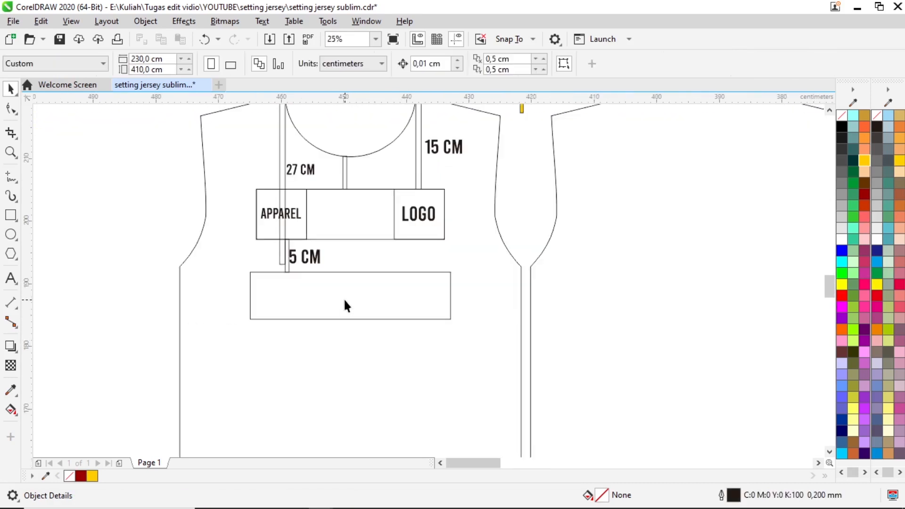
# Stretch the 32 cm rectangle's lower edge downward to a height of about 8.65 cm
pyautogui.click(301, 307)
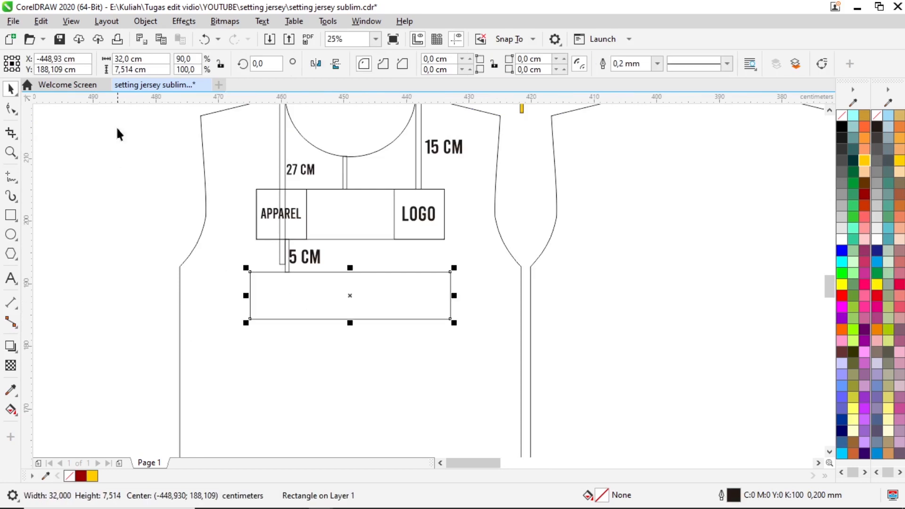
pyautogui.click(143, 59)
pyautogui.scroll(2, 369, 346)
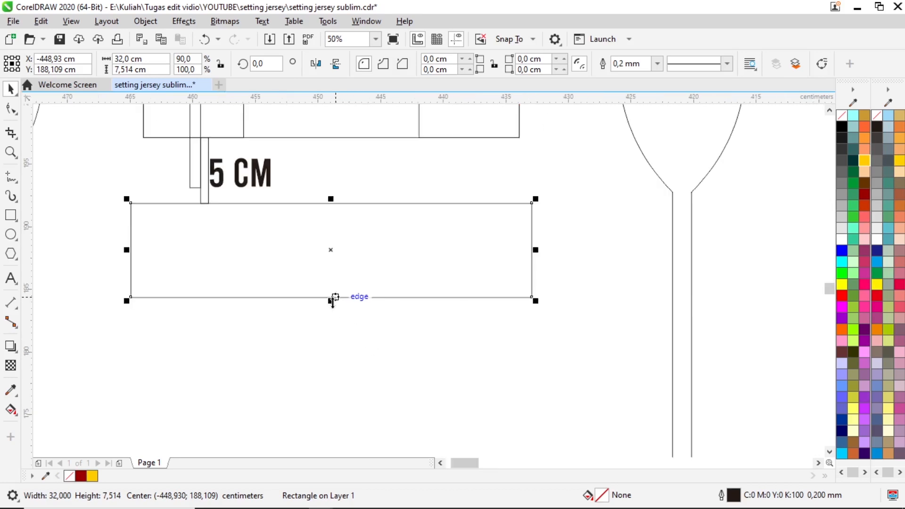
pyautogui.moveTo(333, 301); pyautogui.dragTo(335, 315)
pyautogui.scroll(-2, 305, 306)
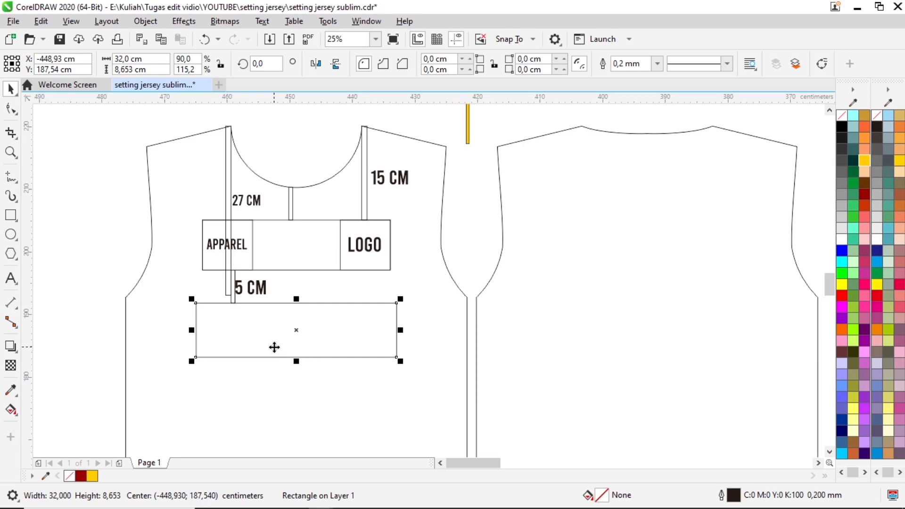
# Examine the 7 CM and 10 CM hem-corner markings on the reference front against the blank front's lower corner
pyautogui.scroll(-4, 308, 226)
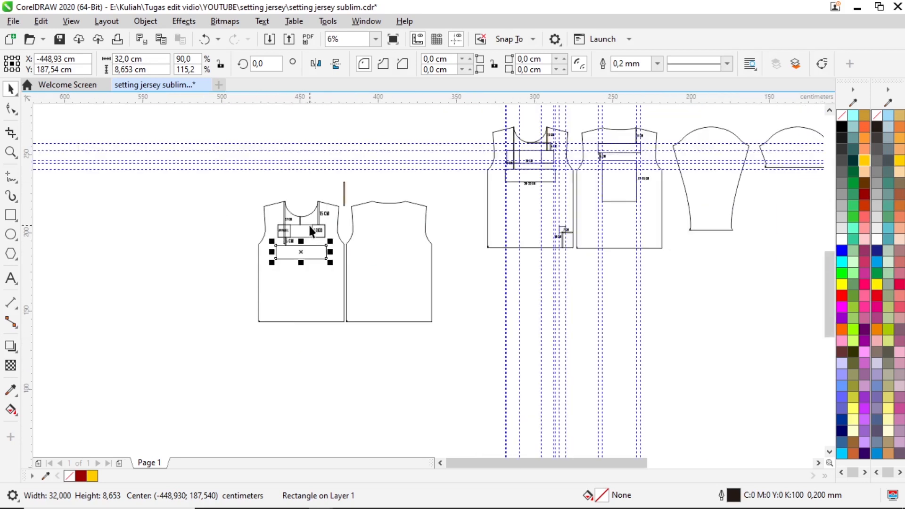
pyautogui.scroll(4, 321, 316)
pyautogui.scroll(-4, 183, 288)
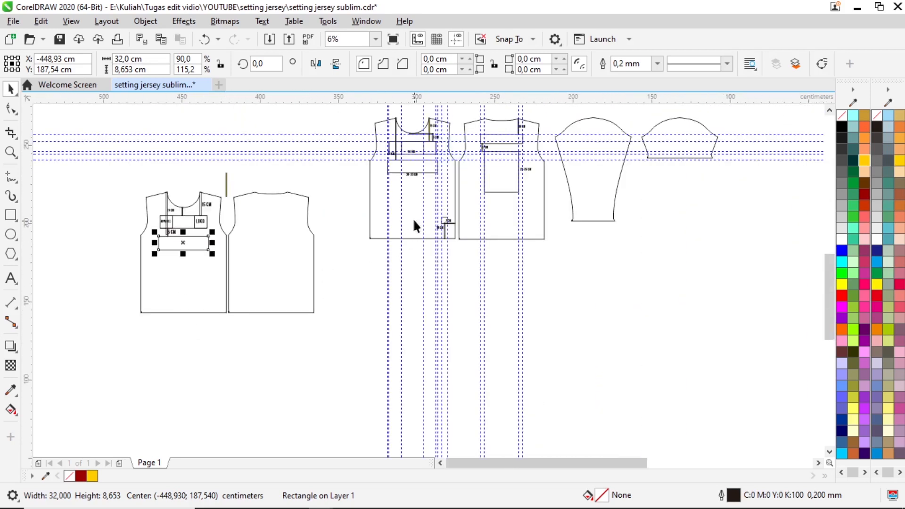
pyautogui.scroll(5, 413, 218)
pyautogui.scroll(-4, 401, 267)
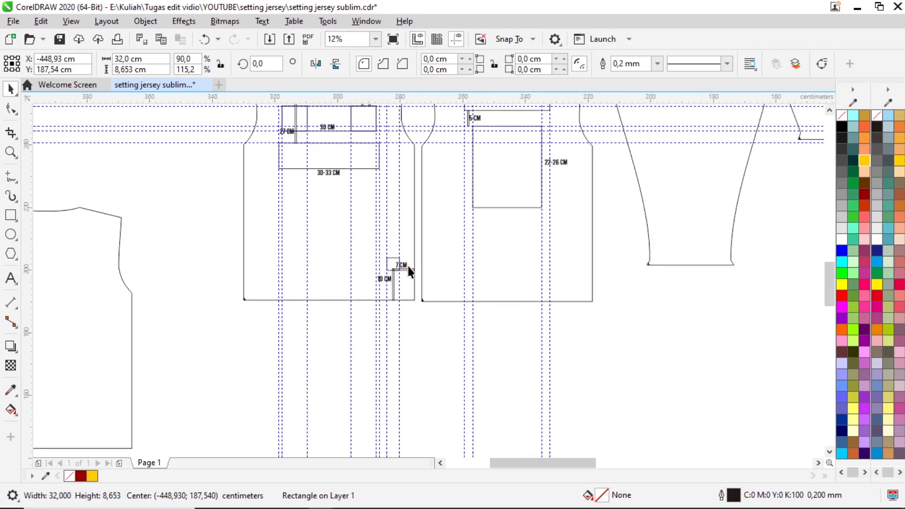
pyautogui.scroll(-2, 406, 273)
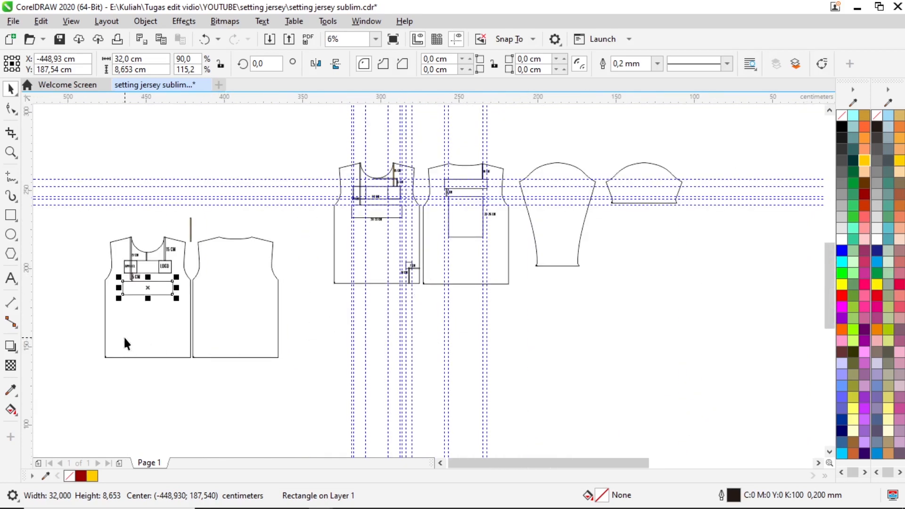
pyautogui.scroll(4, 183, 337)
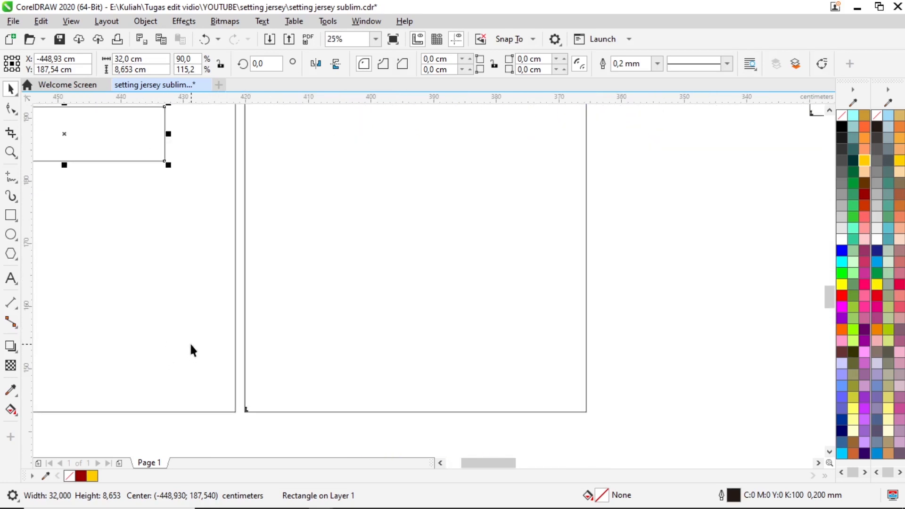
pyautogui.scroll(-2, 203, 348)
pyautogui.scroll(2, 174, 358)
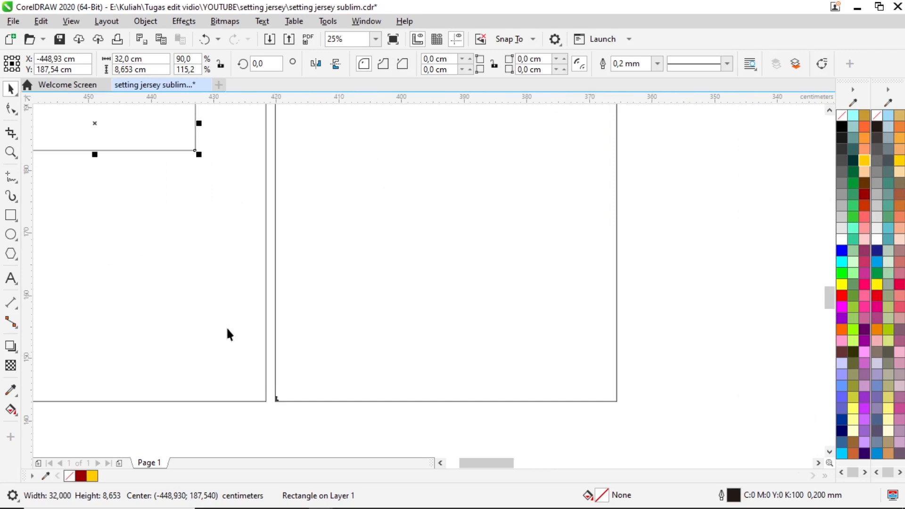
pyautogui.scroll(-3, 227, 335)
pyautogui.scroll(4, 469, 271)
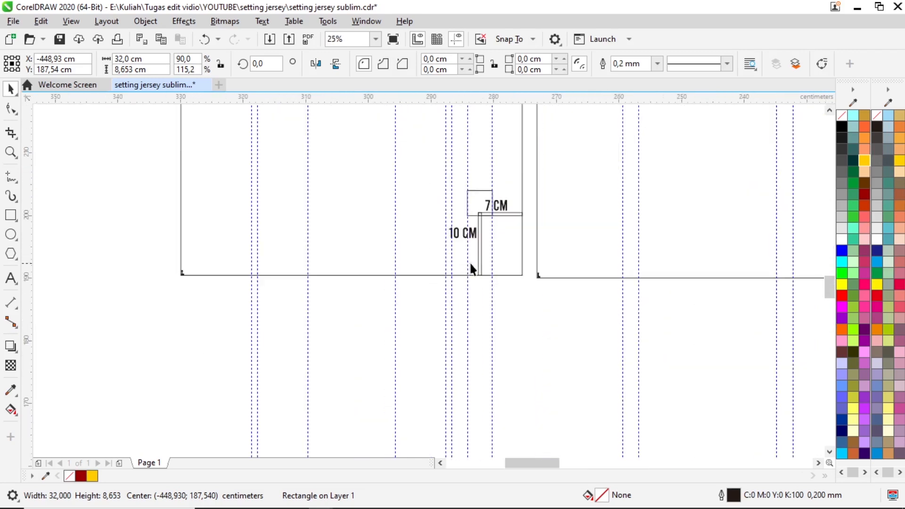
# Copy the reference front's 10 cm bar to the blank front, standing on the hem near the corner beside the back pattern
pyautogui.scroll(-2, 493, 247)
pyautogui.click(482, 253)
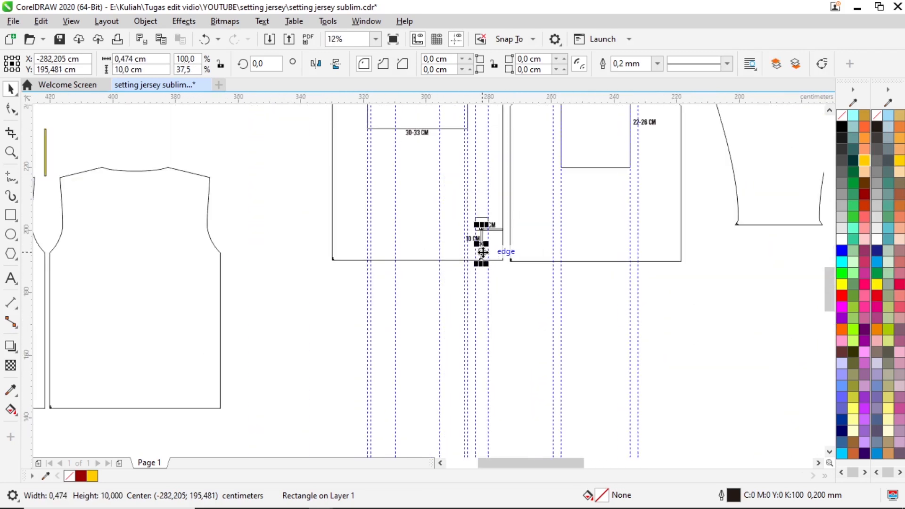
pyautogui.moveTo(482, 252); pyautogui.dragTo(106, 391)
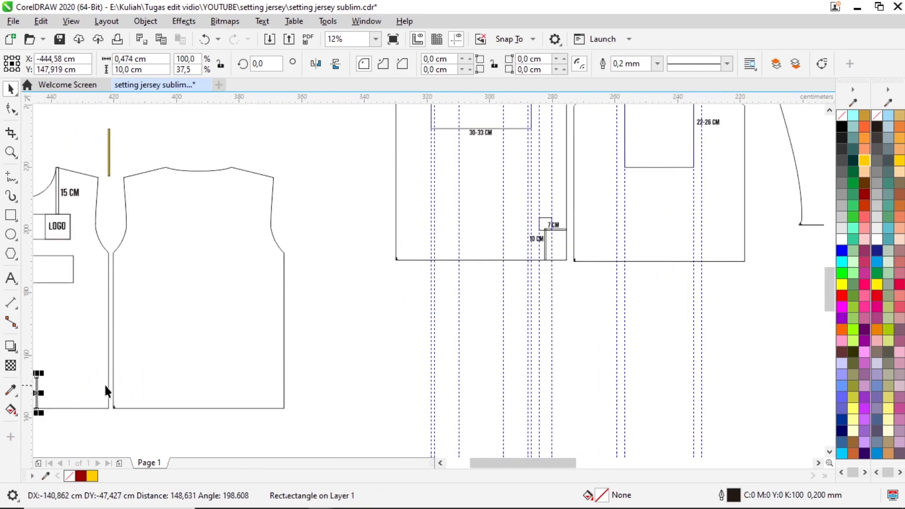
pyautogui.scroll(-1, 109, 385)
pyautogui.scroll(2, 76, 403)
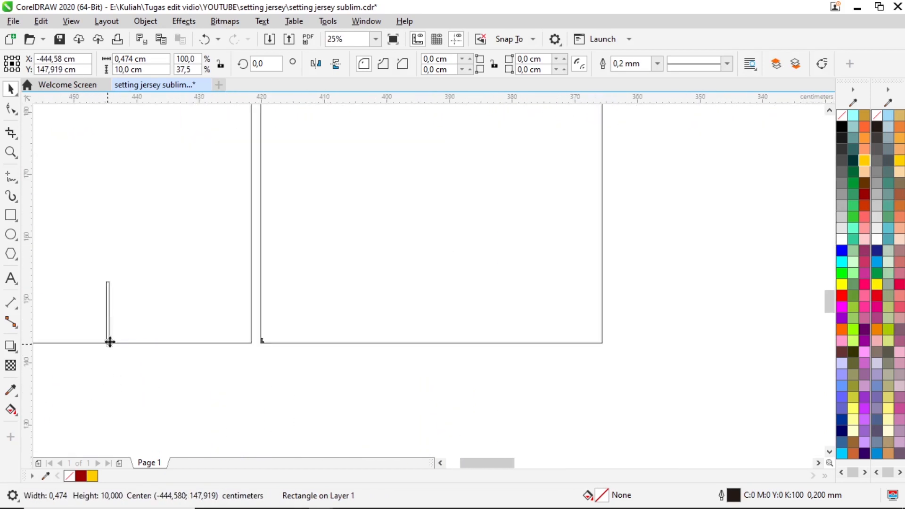
pyautogui.moveTo(109, 341); pyautogui.dragTo(204, 347)
pyautogui.scroll(-1, 169, 324)
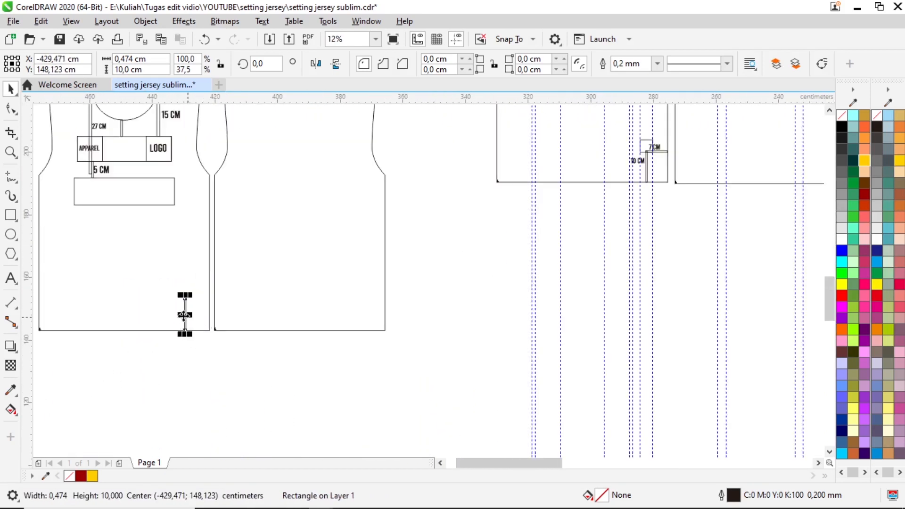
# Duplicate the 10 cm bar at the blank front's hem, place the copy just below the hem and set its height to 7 cm
pyautogui.scroll(2, 134, 324)
pyautogui.hotkey('ctrl', 'd')
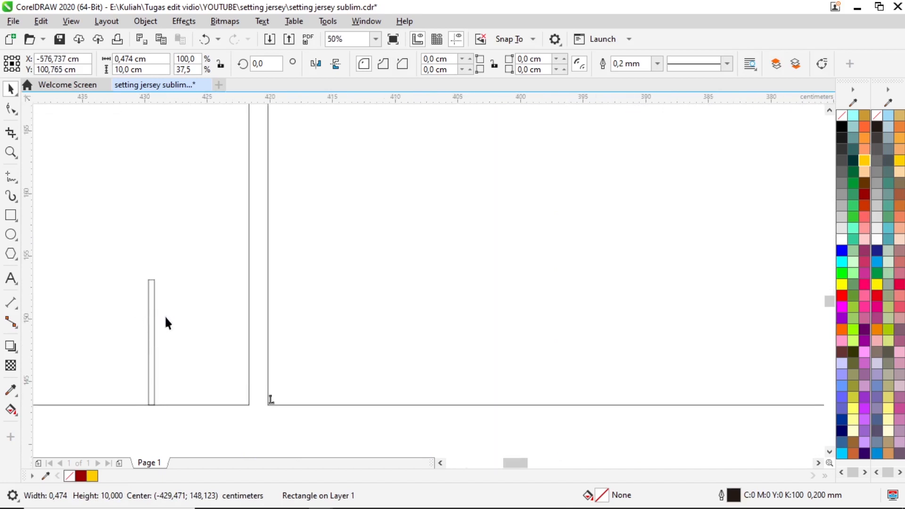
pyautogui.scroll(-3, 281, 339)
pyautogui.scroll(1, 172, 371)
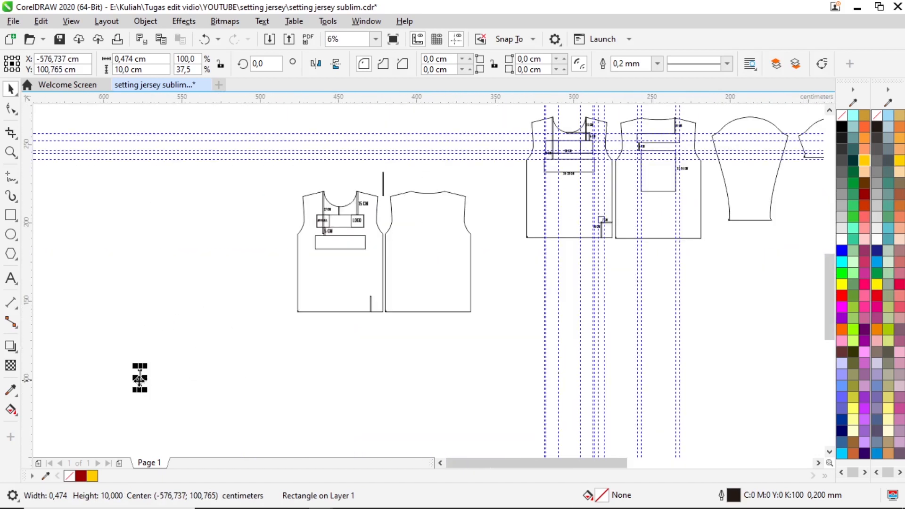
pyautogui.moveTo(140, 378); pyautogui.dragTo(377, 299)
pyautogui.scroll(5, 380, 334)
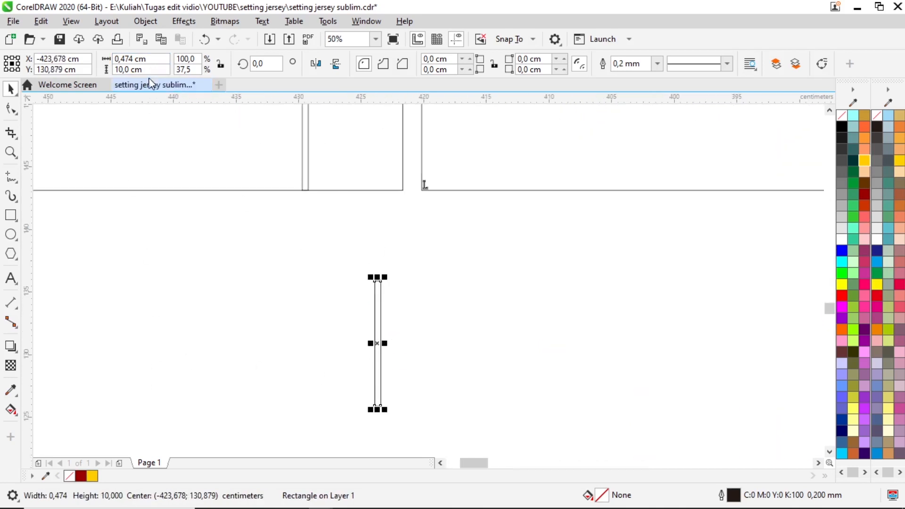
pyautogui.click(136, 69)
pyautogui.write('7')
pyautogui.press('Return')
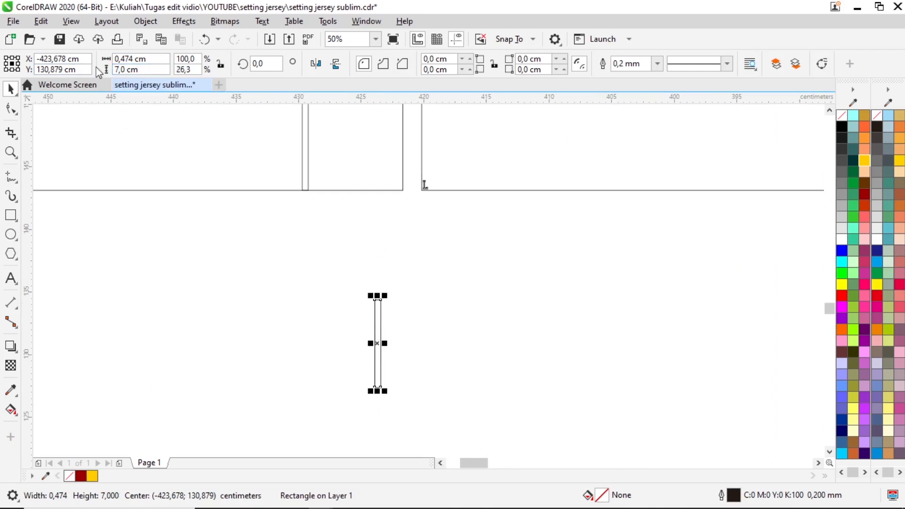
# Rotate the 7 cm bar by 90 degrees and move it against the front's side edge, level with the 10 cm bar's top
pyautogui.click(271, 63)
pyautogui.write('90')
pyautogui.press('Return')
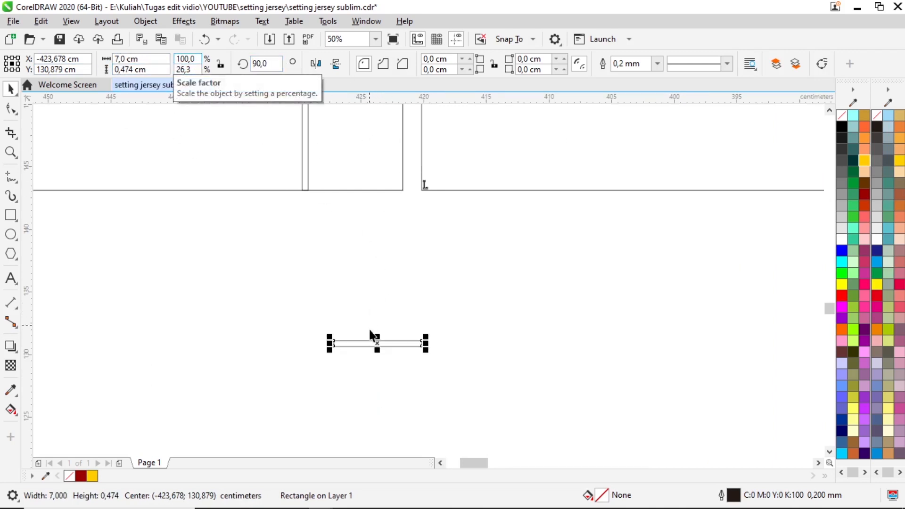
pyautogui.moveTo(370, 347); pyautogui.dragTo(370, 128)
pyautogui.scroll(2, 359, 122)
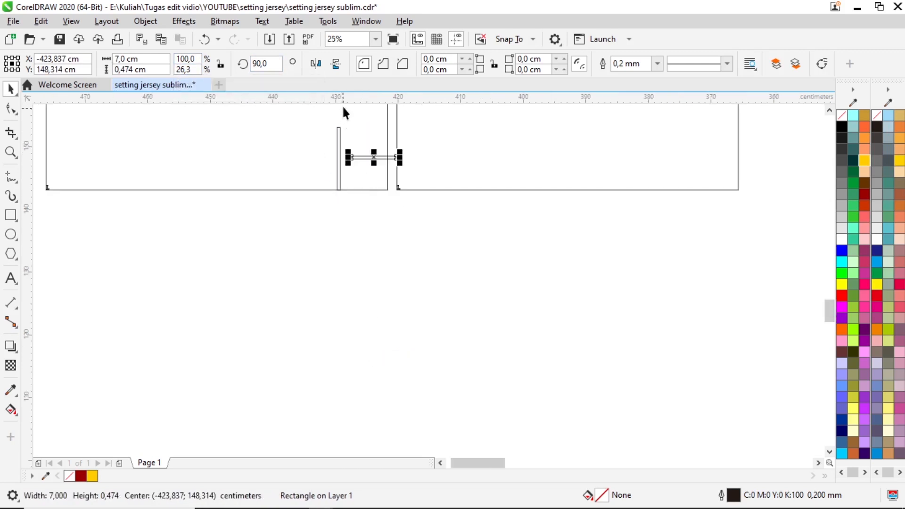
pyautogui.scroll(-2, 369, 230)
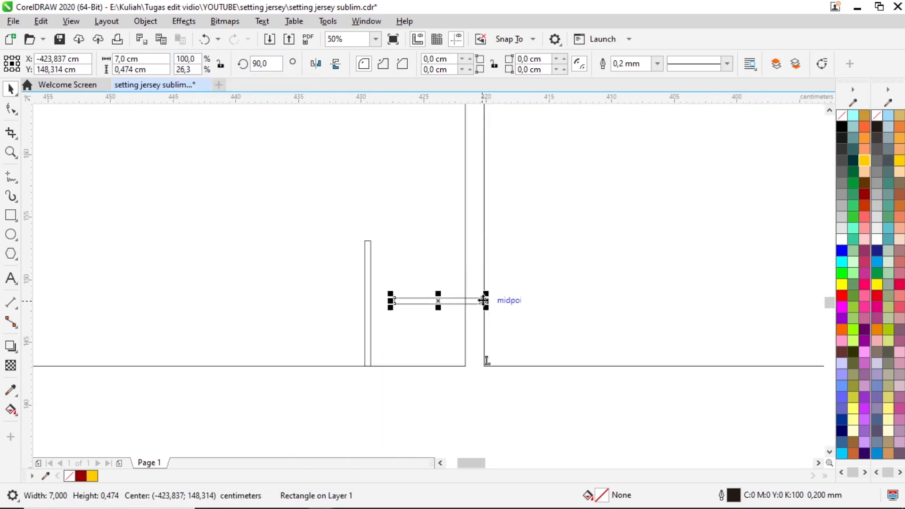
pyautogui.moveTo(483, 298); pyautogui.dragTo(453, 250)
# Shift the 10 cm bar sideways until its outer edge lines up with the free end of the 7 cm bar
pyautogui.click(370, 246)
pyautogui.scroll(4, 376, 244)
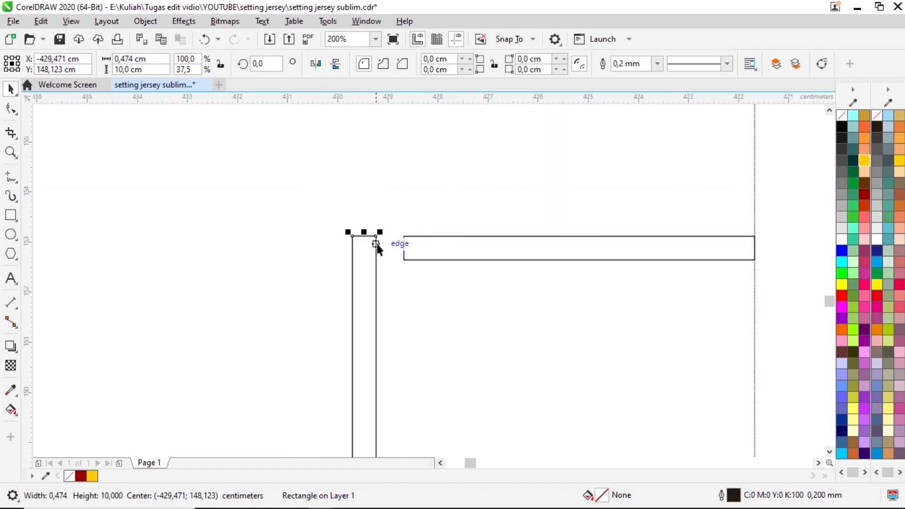
pyautogui.moveTo(383, 244); pyautogui.dragTo(422, 240)
pyautogui.scroll(-2, 424, 241)
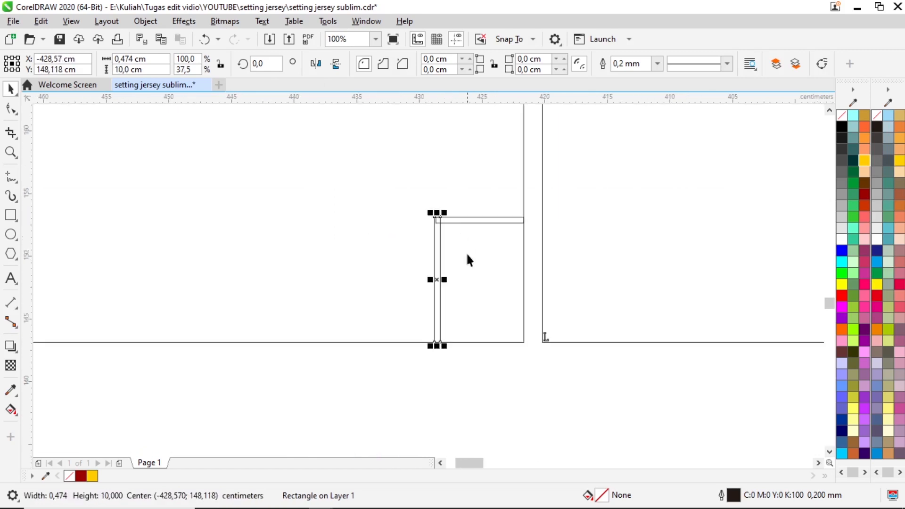
pyautogui.scroll(8, 446, 217)
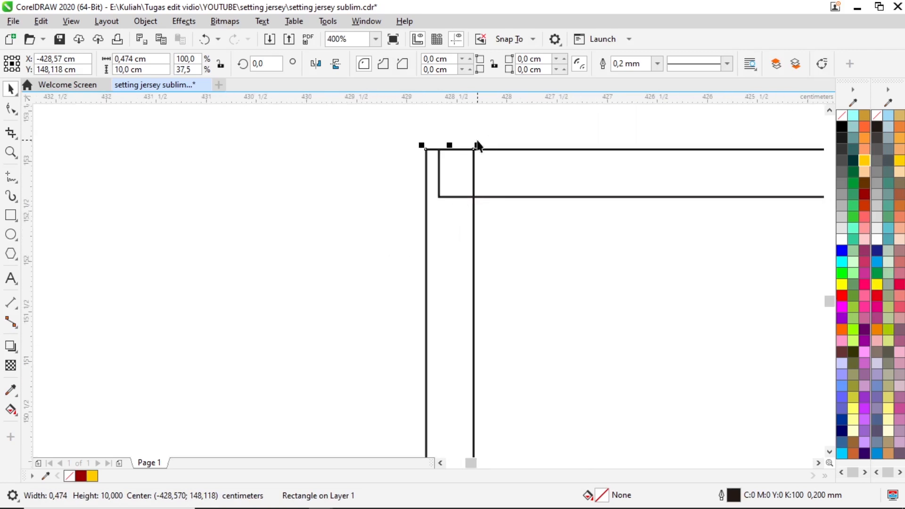
pyautogui.moveTo(470, 158); pyautogui.dragTo(497, 158)
pyautogui.scroll(-6, 444, 233)
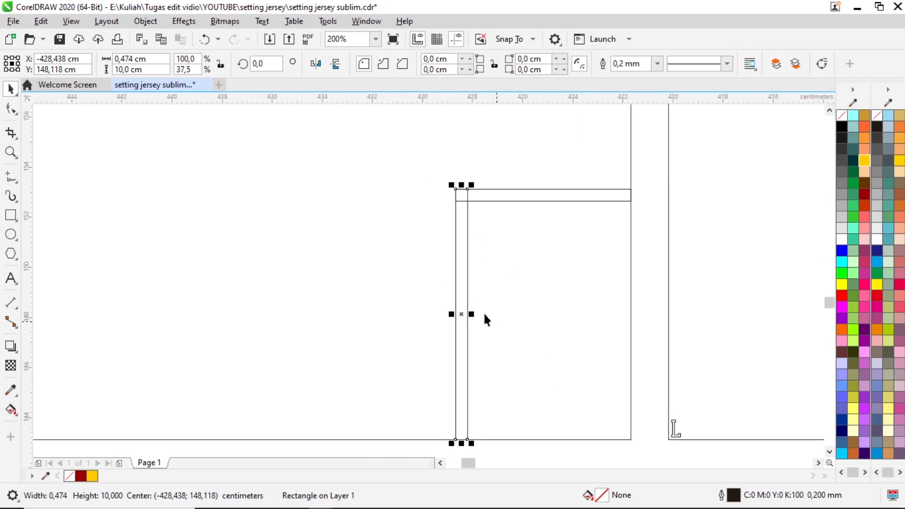
# Draw a rectangle over the corner where the two bars meet and size it 2 cm wide by 3 cm high
pyautogui.click(10, 214)
pyautogui.moveTo(427, 139); pyautogui.dragTo(494, 228)
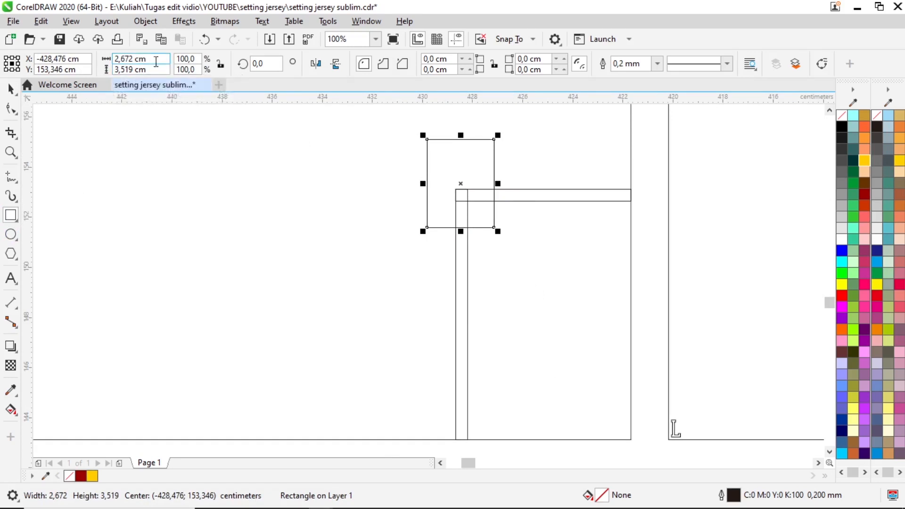
pyautogui.moveTo(156, 59); pyautogui.dragTo(66, 52)
pyautogui.write('2')
pyautogui.moveTo(160, 70); pyautogui.dragTo(82, 68)
pyautogui.write('3')
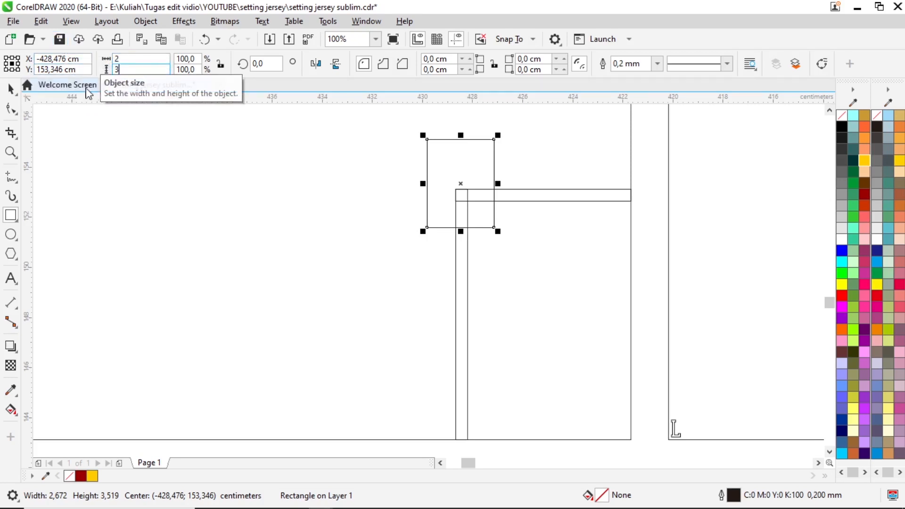
pyautogui.press('Return')
pyautogui.scroll(-2, 452, 285)
pyautogui.scroll(2, 451, 285)
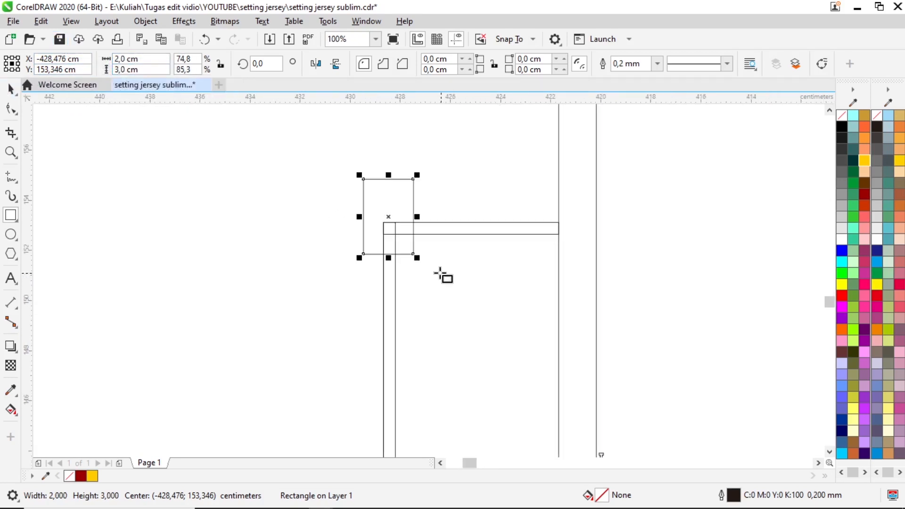
# Rotate the small rectangle by 90 degrees and centre it on the top end of the 10 cm bar
pyautogui.click(11, 88)
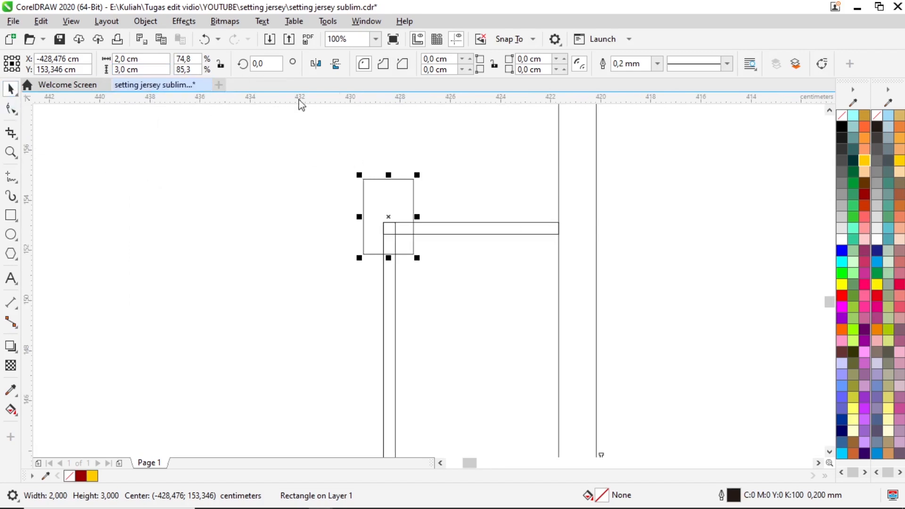
pyautogui.click(266, 63)
pyautogui.write('90')
pyautogui.press('Return')
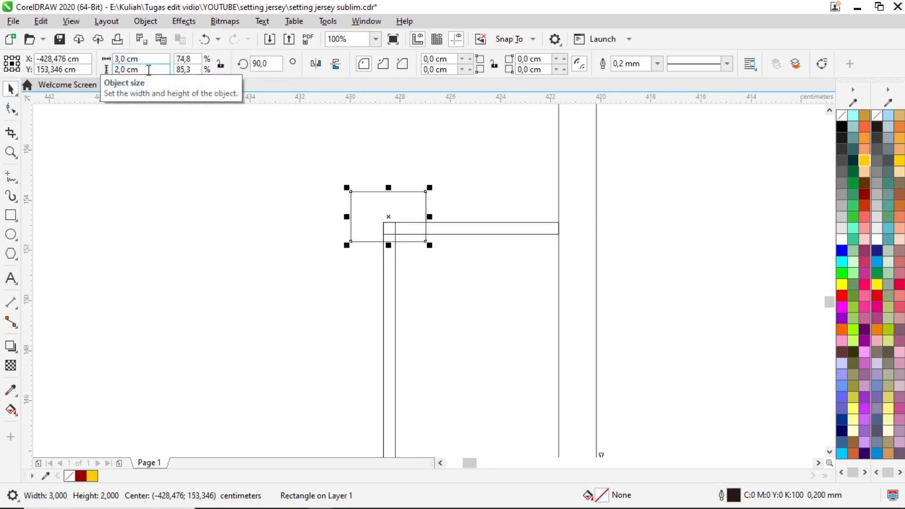
pyautogui.scroll(1, 403, 241)
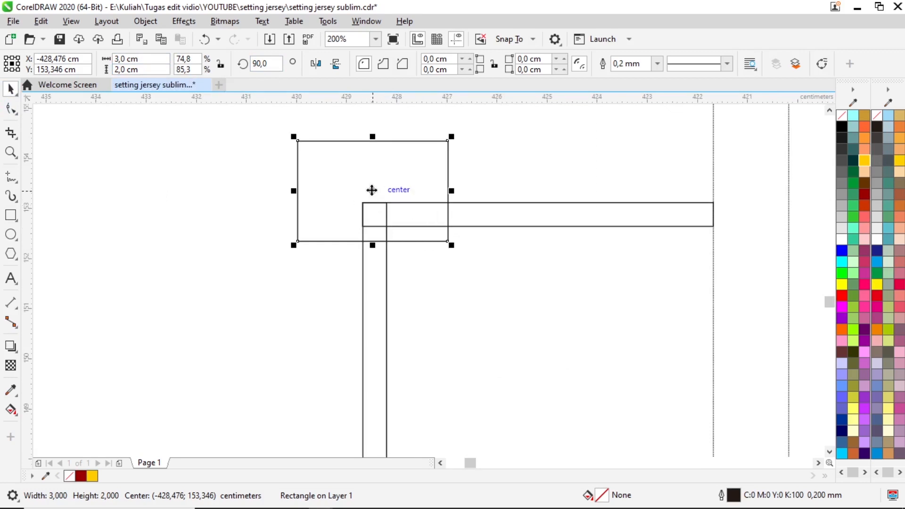
pyautogui.moveTo(372, 193)
pyautogui.mouseDown()
pyautogui.moveTo(378, 224)
pyautogui.moveTo(375, 208)
pyautogui.mouseUp()
pyautogui.keyDown('shift'); pyautogui.click(374, 287); pyautogui.keyUp('shift')
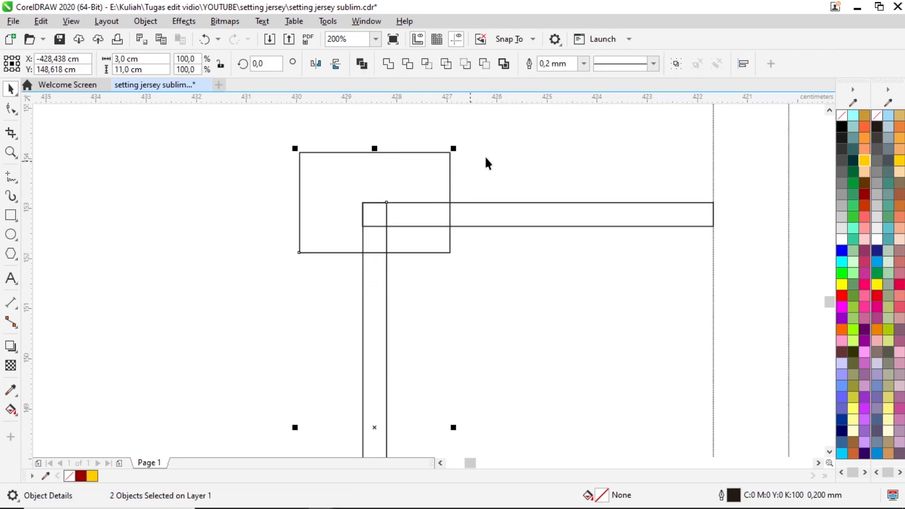
pyautogui.click(418, 178)
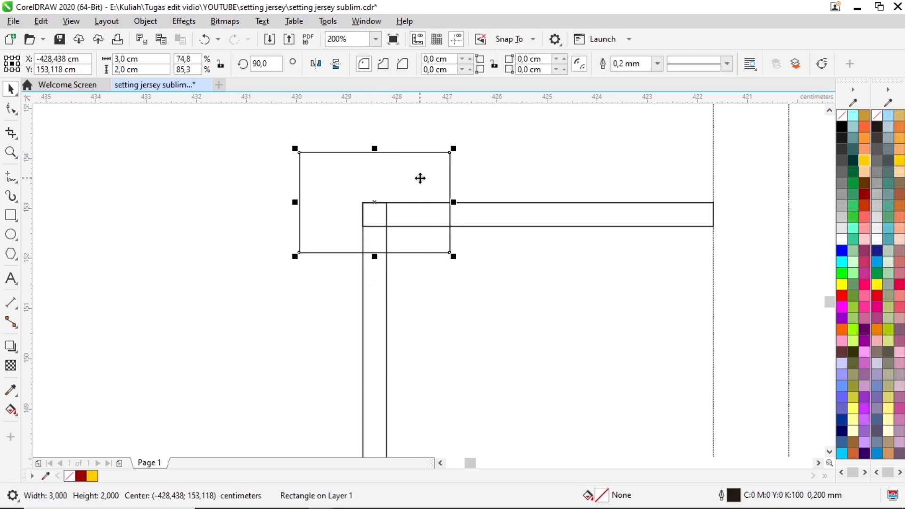
pyautogui.keyDown('shift'); pyautogui.click(372, 305); pyautogui.keyUp('shift')
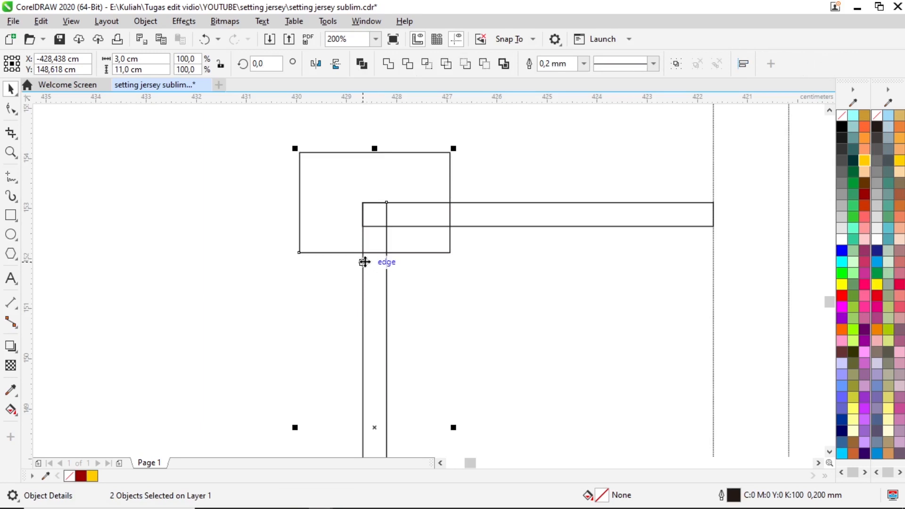
pyautogui.scroll(-2, 364, 262)
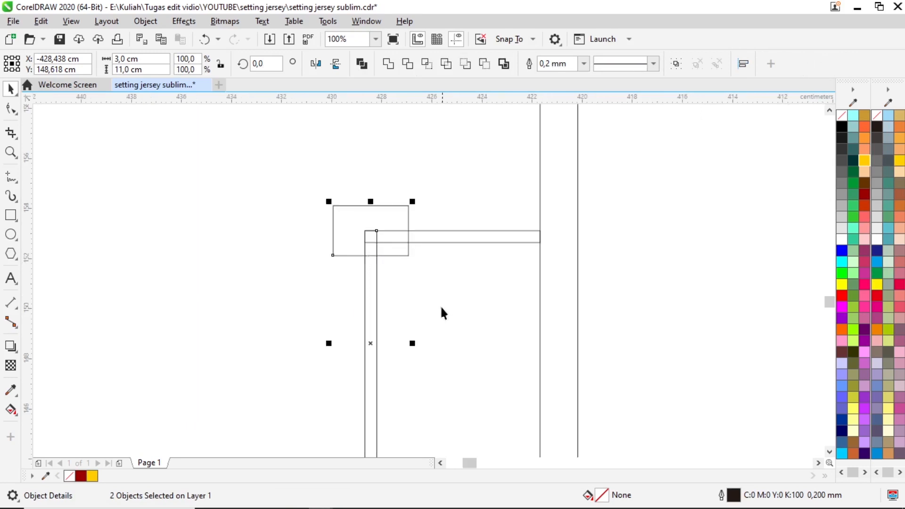
pyautogui.click(622, 310)
# Review the blank front's boxes and bars, then examine the reference back's upper rectangle and its 10 CM and 5 CM markings
pyautogui.scroll(-2, 401, 299)
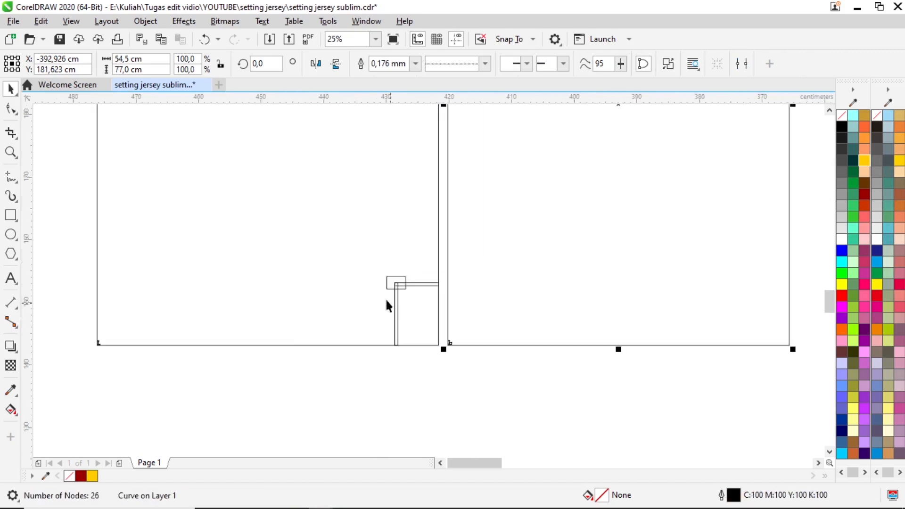
pyautogui.scroll(2, 394, 282)
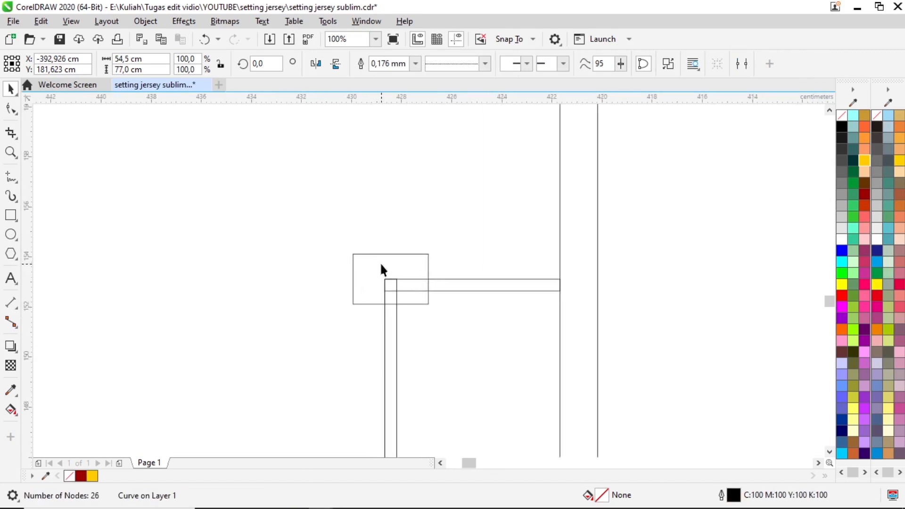
pyautogui.scroll(-4, 381, 265)
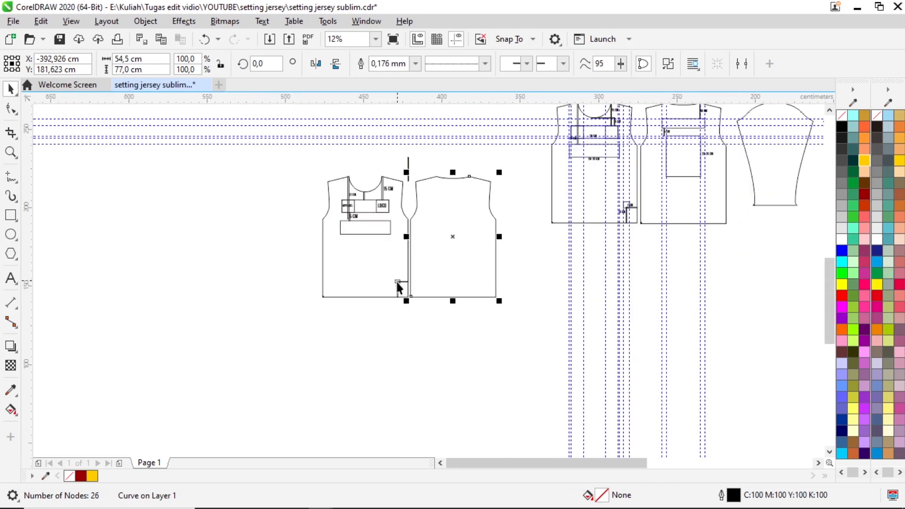
pyautogui.scroll(4, 397, 286)
pyautogui.scroll(-2, 381, 297)
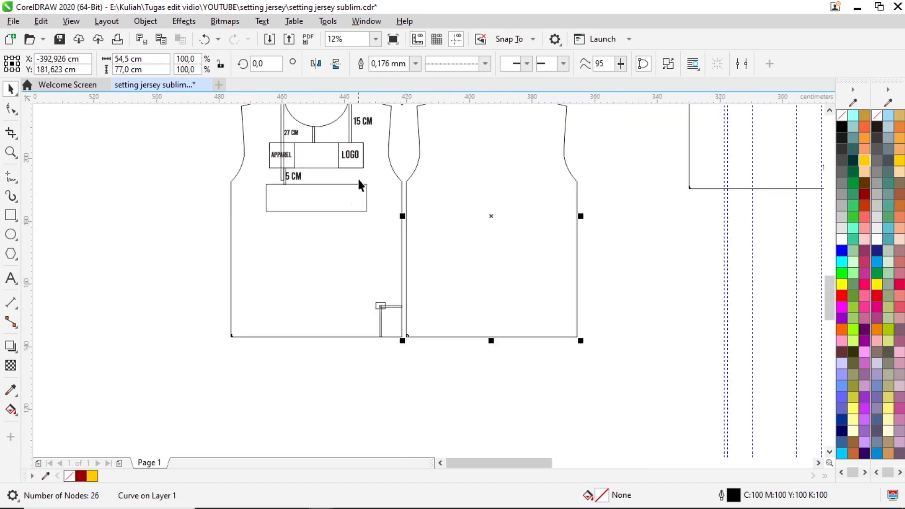
pyautogui.scroll(2, 357, 249)
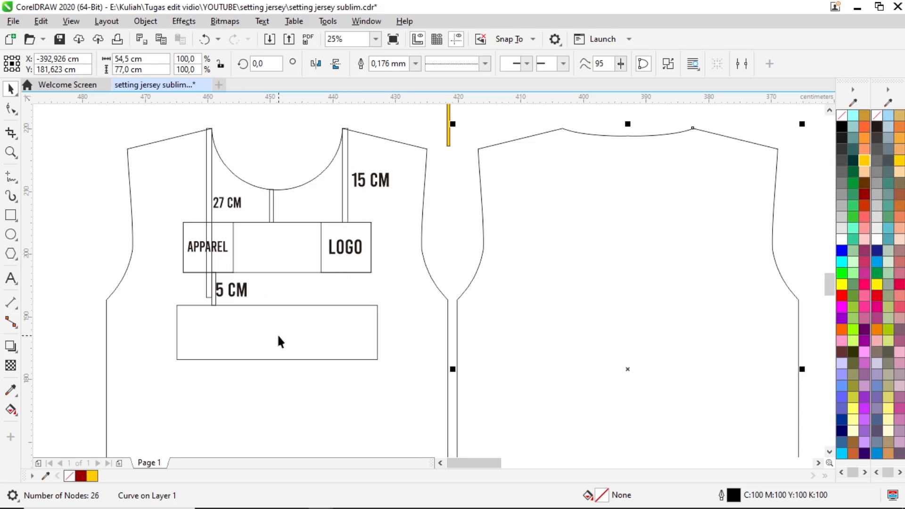
pyautogui.scroll(-2, 332, 245)
pyautogui.scroll(4, 382, 400)
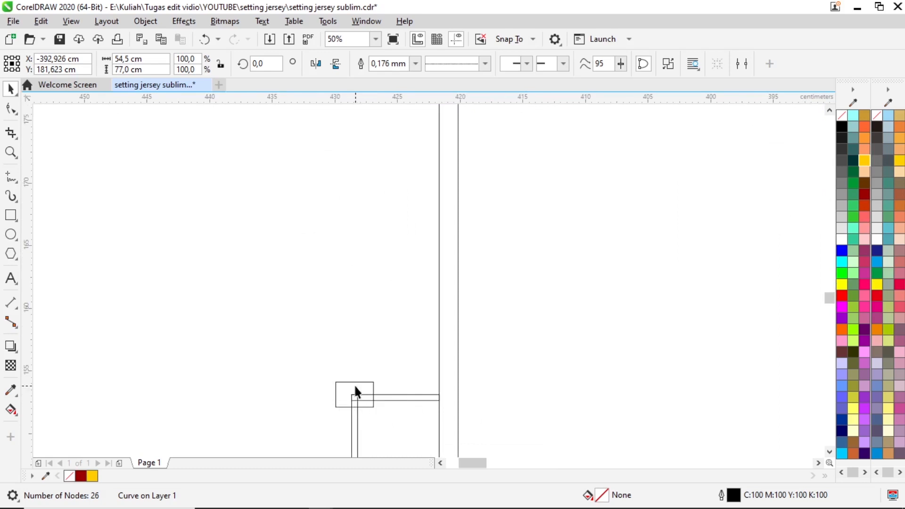
pyautogui.scroll(-2, 355, 392)
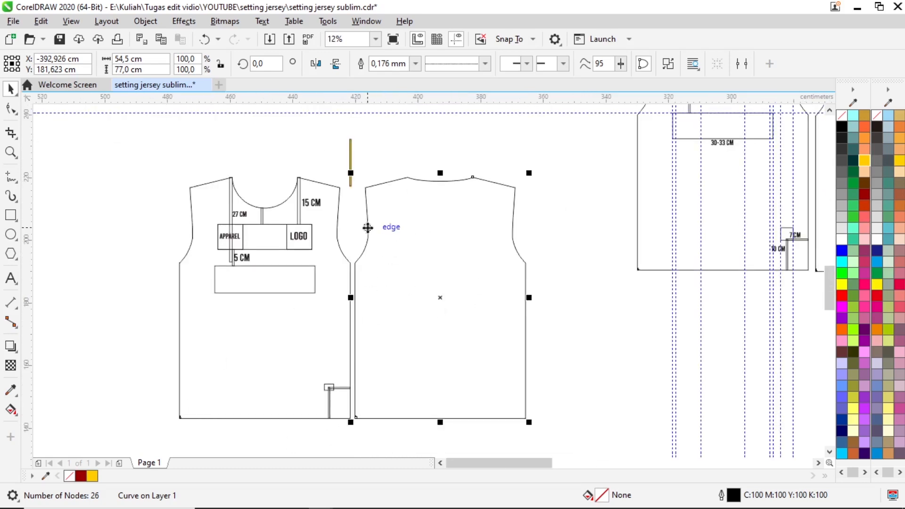
pyautogui.scroll(-1, 368, 227)
pyautogui.scroll(4, 646, 136)
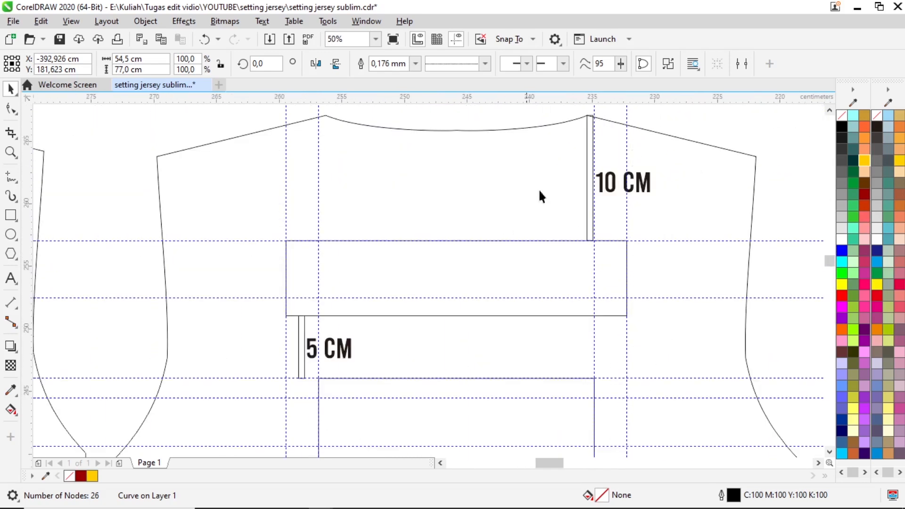
pyautogui.scroll(-2, 622, 153)
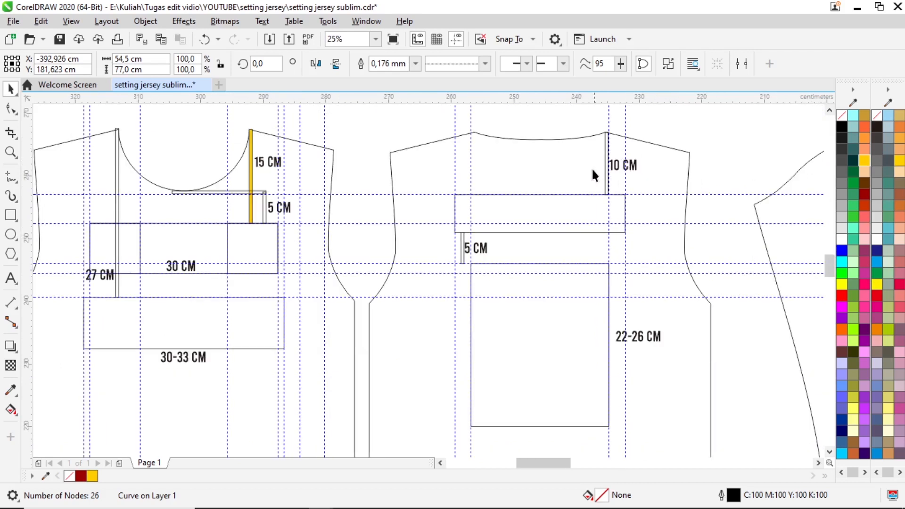
pyautogui.click(571, 194)
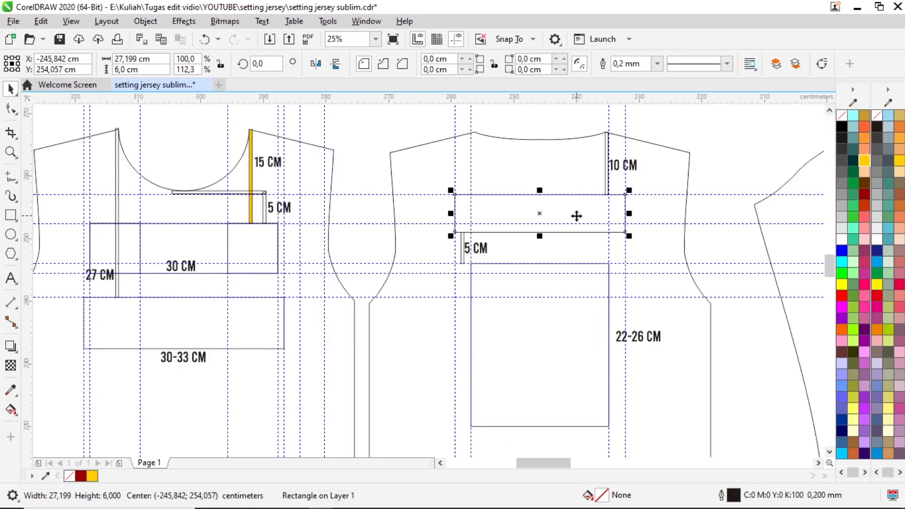
# Duplicate the blank front's 15 cm bar and place the copy at the blank back's neck-shoulder point, hanging down from it
pyautogui.scroll(-2, 610, 145)
pyautogui.scroll(-2, 459, 264)
pyautogui.scroll(4, 307, 282)
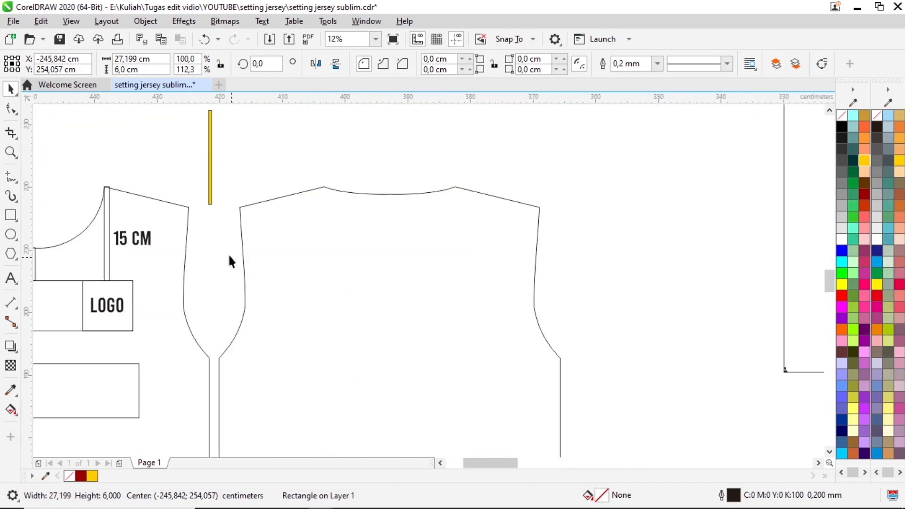
pyautogui.click(110, 255)
pyautogui.hotkey('ctrl', 'd')
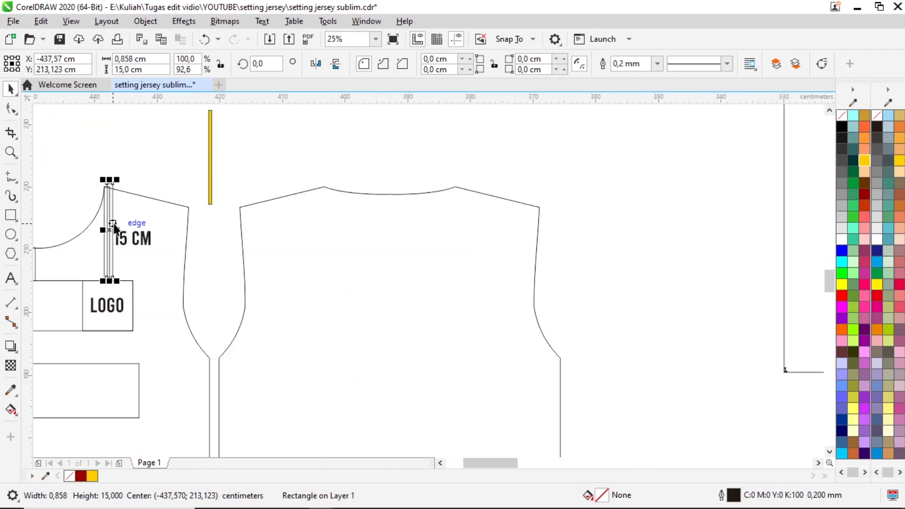
pyautogui.moveTo(112, 222); pyautogui.dragTo(441, 167)
pyautogui.scroll(6, 457, 188)
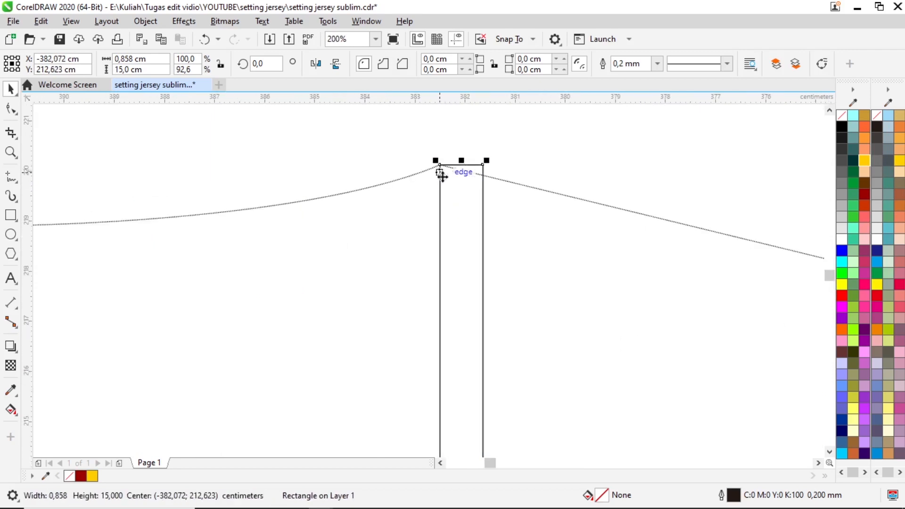
# Set the blank back's bar to 10 cm high and realign its top end with the neck-shoulder point
pyautogui.scroll(-2, 442, 175)
pyautogui.doubleClick(131, 69)
pyautogui.write('10')
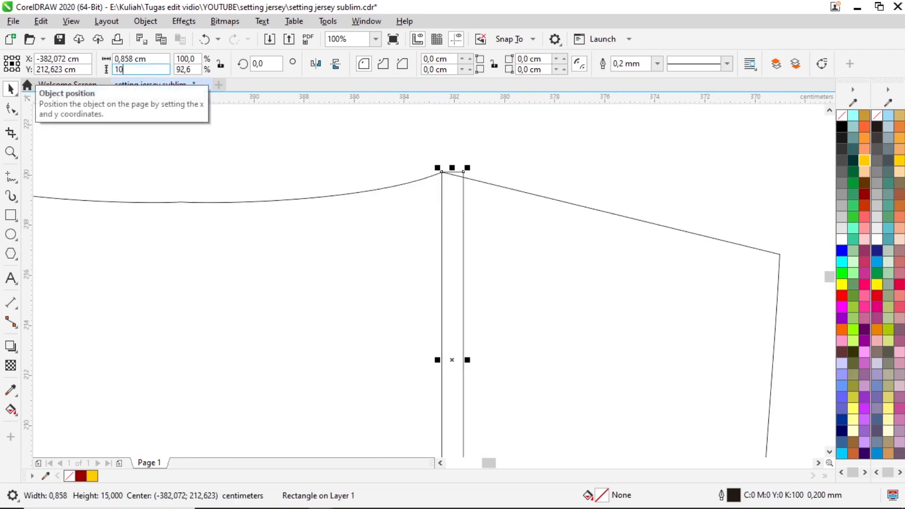
pyautogui.press('Return')
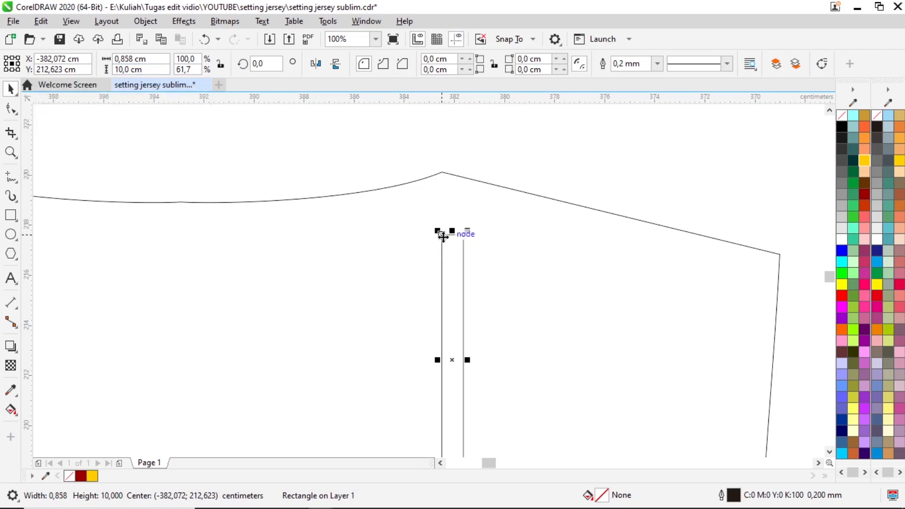
pyautogui.moveTo(441, 234); pyautogui.dragTo(442, 171)
pyautogui.scroll(-3, 474, 250)
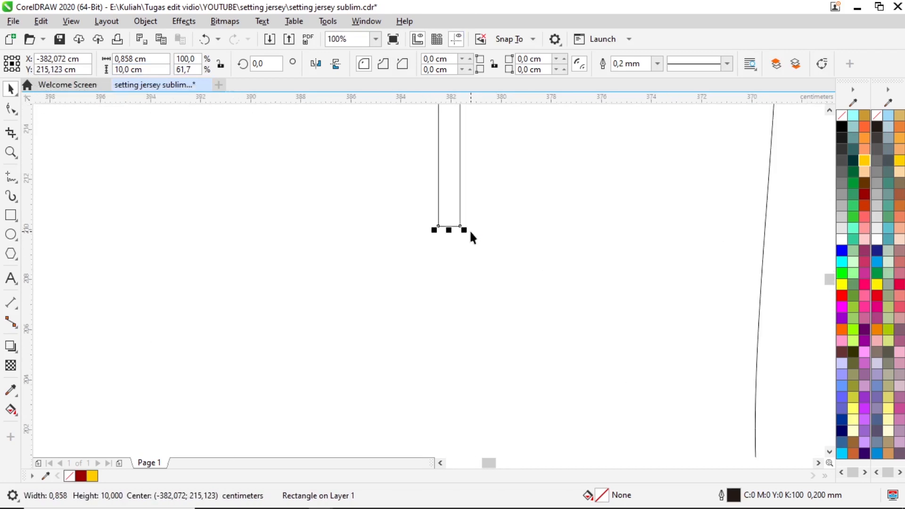
# Examine the size of the reference back's upper rectangle below the 10 CM bar
pyautogui.scroll(-3, 524, 227)
pyautogui.scroll(5, 479, 258)
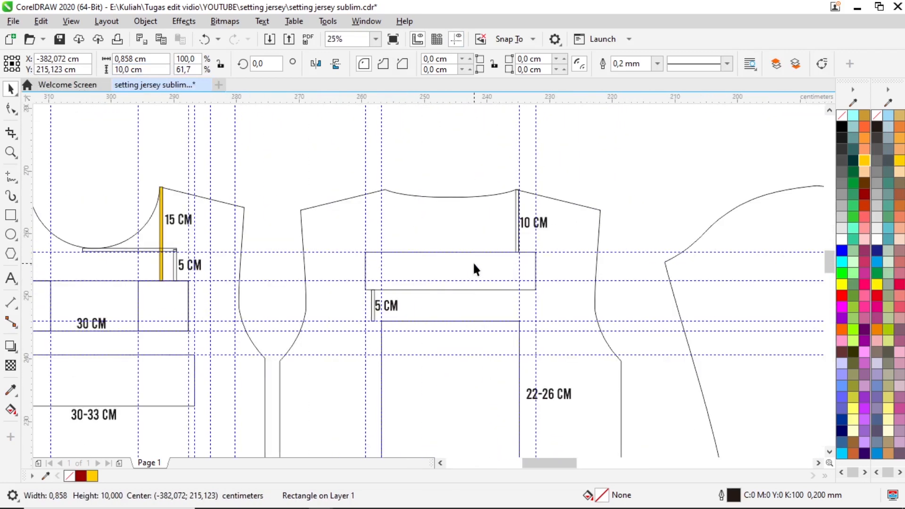
pyautogui.click(475, 266)
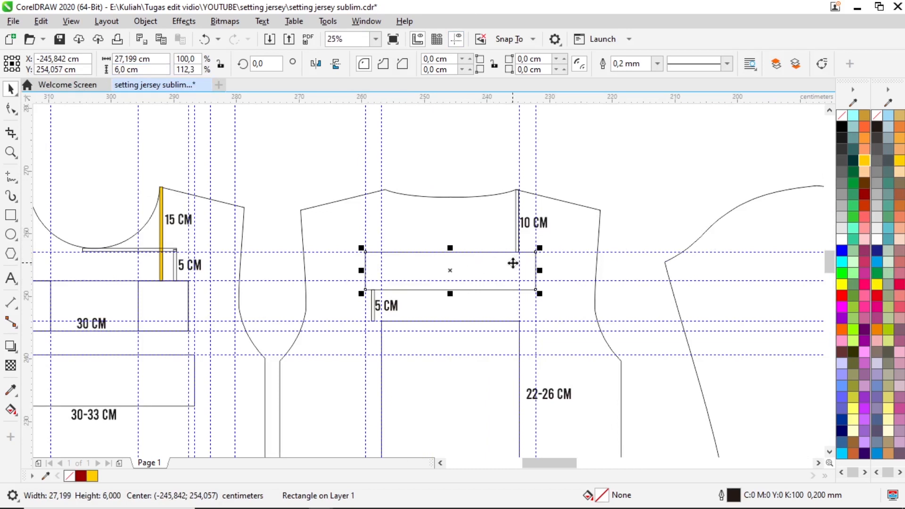
pyautogui.scroll(-2, 568, 194)
pyautogui.scroll(-2, 602, 197)
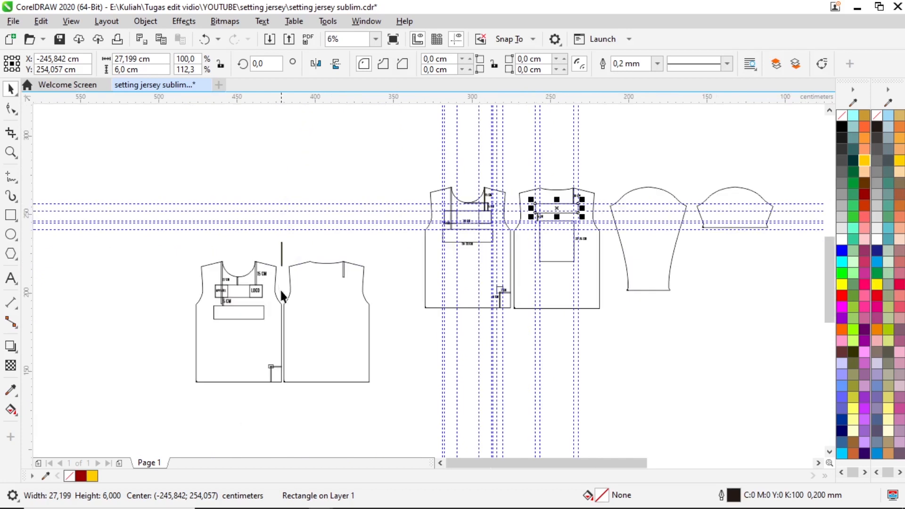
pyautogui.scroll(4, 280, 289)
pyautogui.scroll(-1, 258, 275)
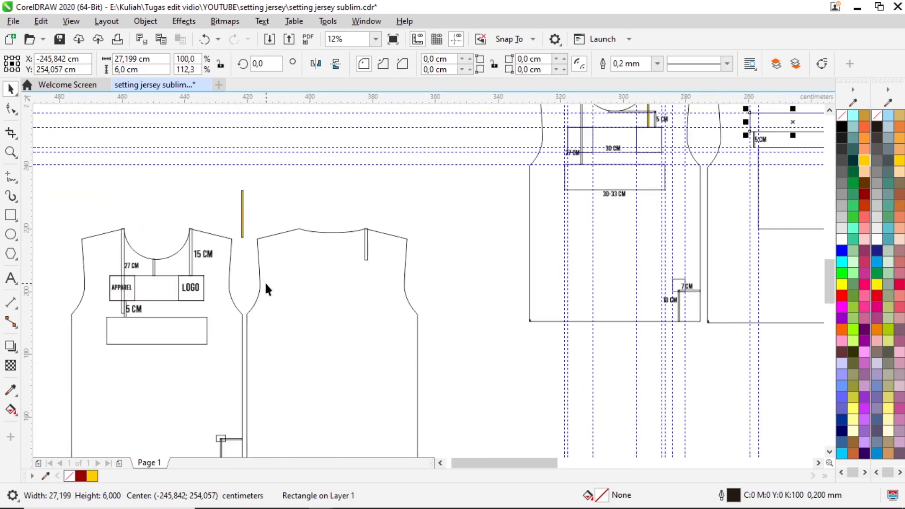
pyautogui.scroll(1, 365, 275)
# Draw a rectangle about 27.9 cm wide from the lower end of the blank back's 10 cm bar and set its height to 6 cm
pyautogui.click(10, 215)
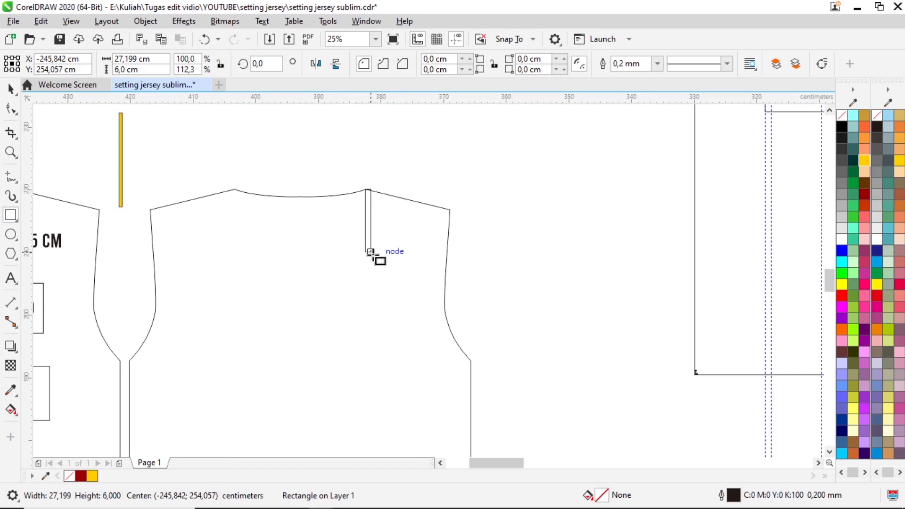
pyautogui.moveTo(371, 252); pyautogui.dragTo(196, 305)
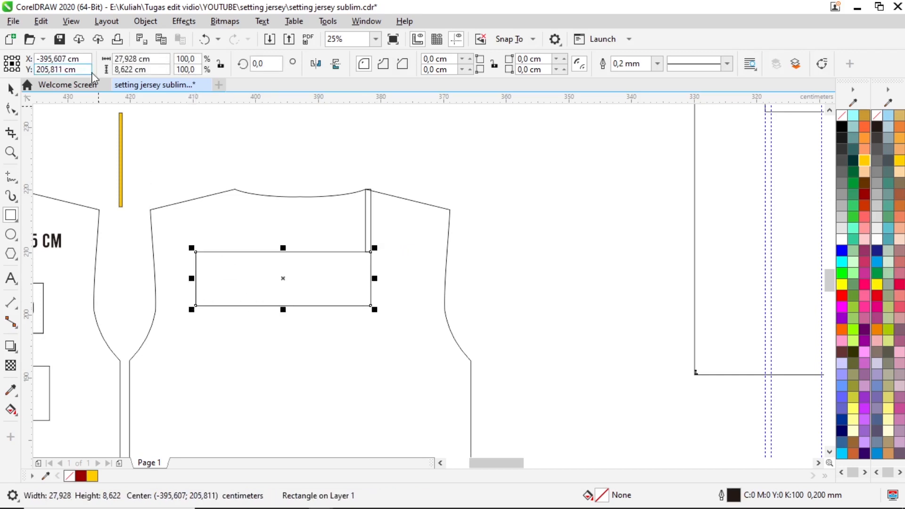
pyautogui.moveTo(154, 70); pyautogui.dragTo(80, 69)
pyautogui.write('6')
pyautogui.press('Return')
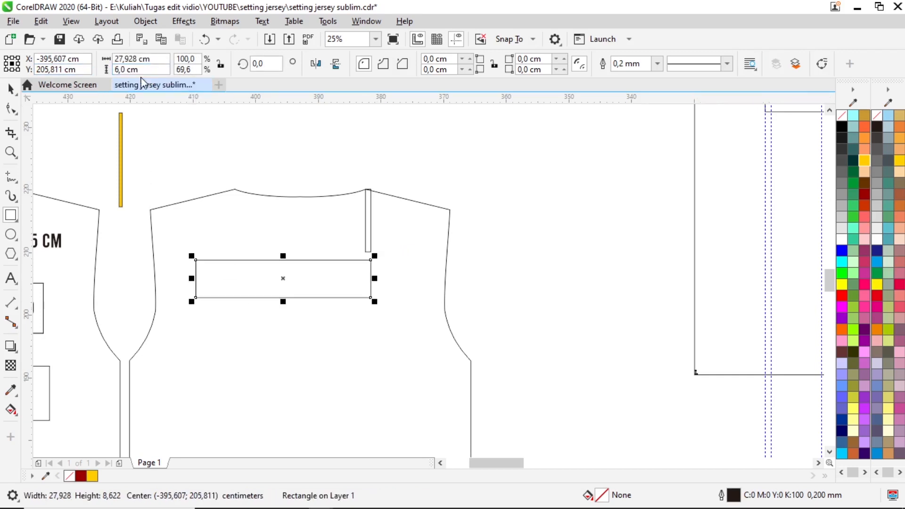
pyautogui.click(17, 91)
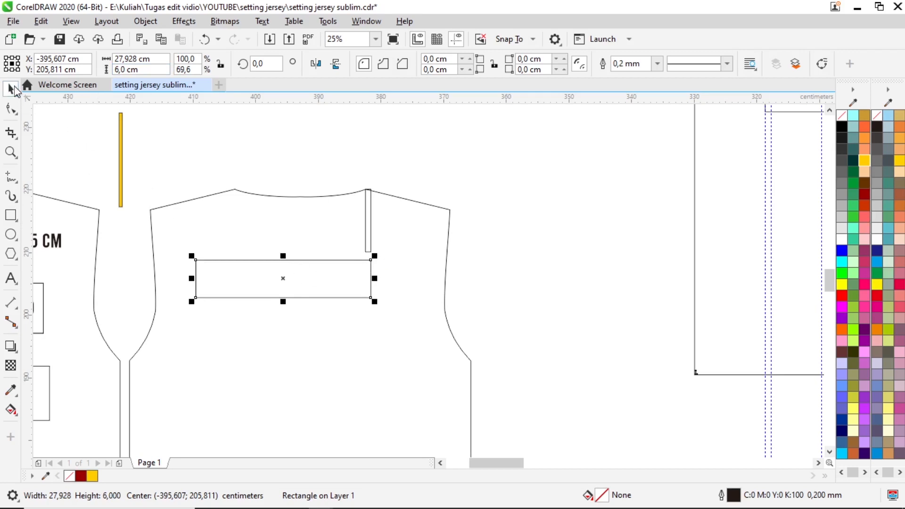
pyautogui.click(272, 155)
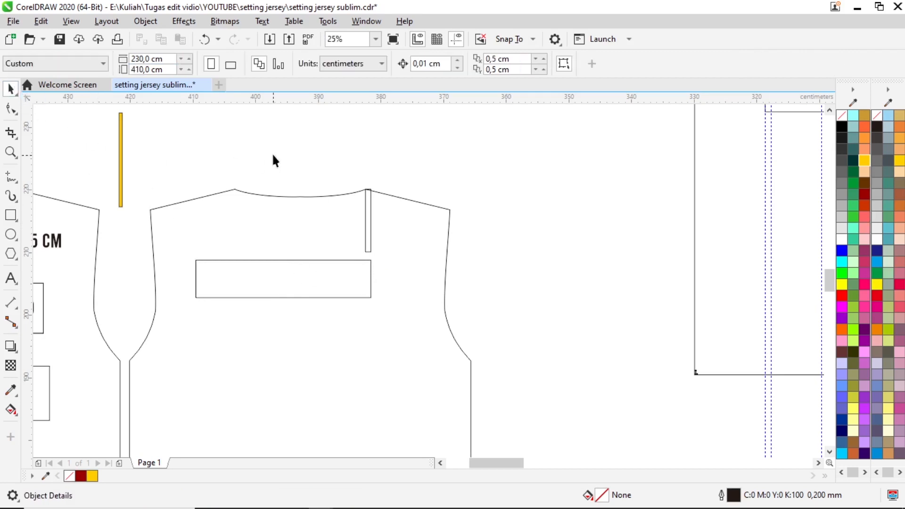
# Move the 6 cm high rectangle so its upper edge meets the lower end of the 10 cm bar
pyautogui.click(292, 266)
pyautogui.scroll(1, 347, 260)
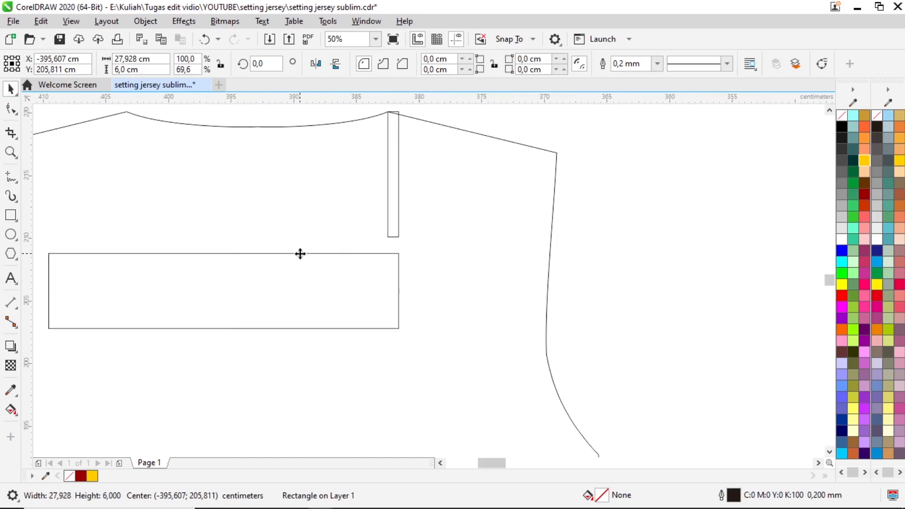
pyautogui.moveTo(298, 253); pyautogui.dragTo(392, 236)
pyautogui.scroll(-1, 392, 235)
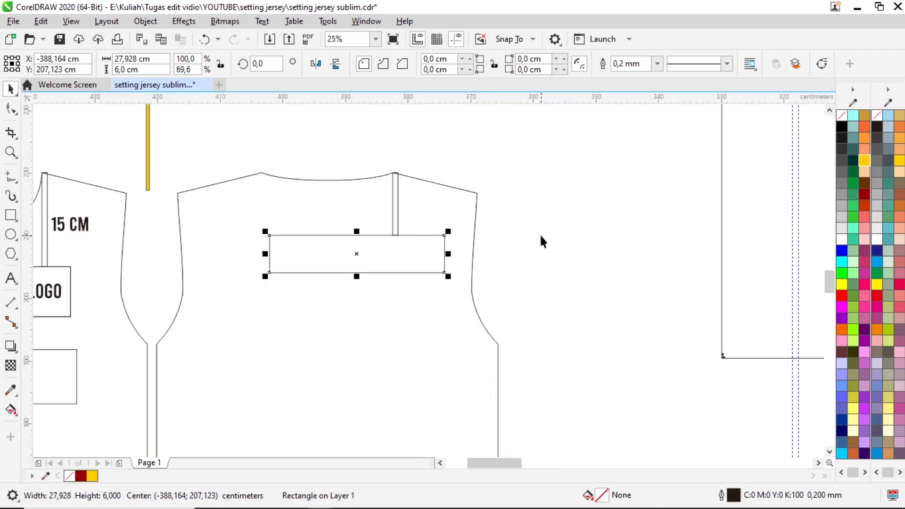
# Centre the 6 cm high rectangle horizontally on the blank back pattern
pyautogui.scroll(2, 394, 239)
pyautogui.scroll(-2, 382, 243)
pyautogui.scroll(-1, 382, 243)
pyautogui.click(459, 255)
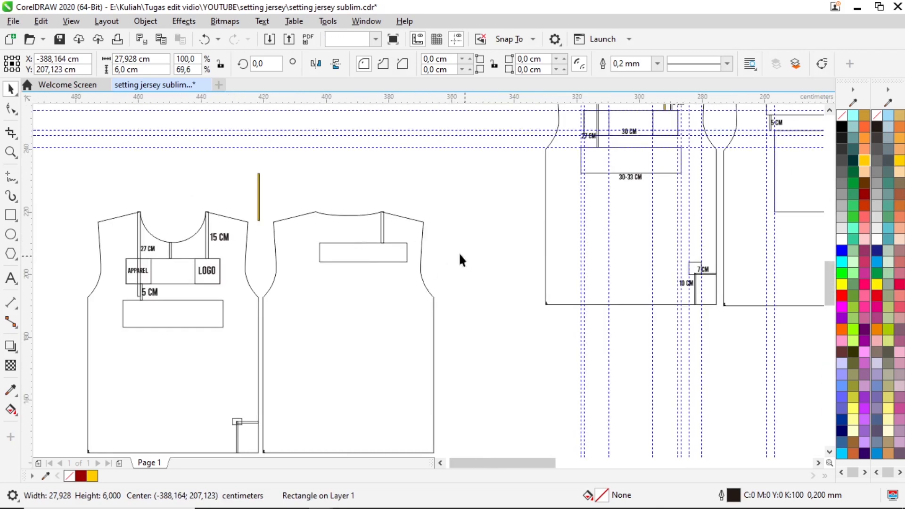
pyautogui.click(392, 250)
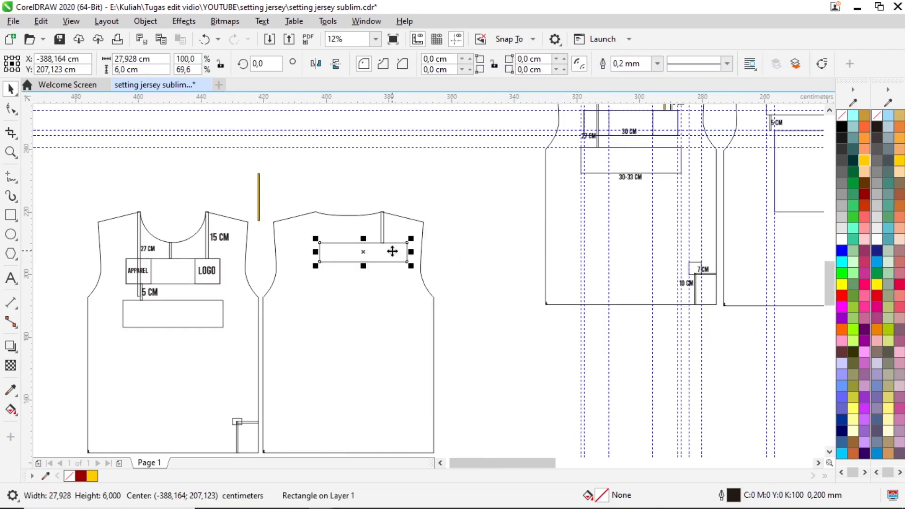
pyautogui.keyDown('shift'); pyautogui.click(391, 307); pyautogui.keyUp('shift')
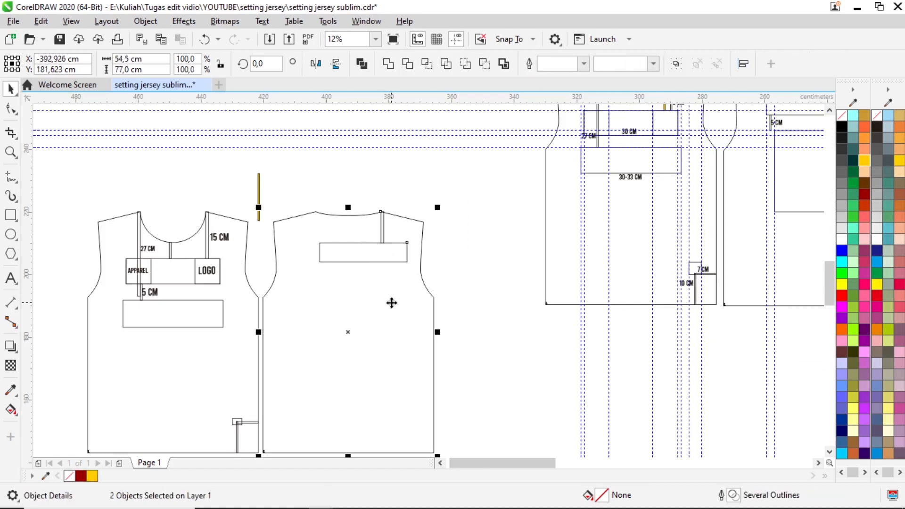
pyautogui.press('c')
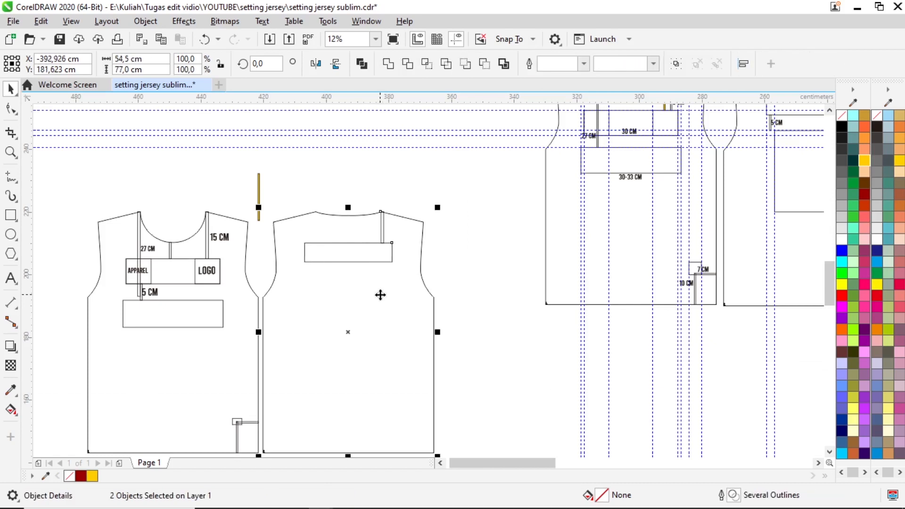
pyautogui.click(454, 264)
pyautogui.click(358, 261)
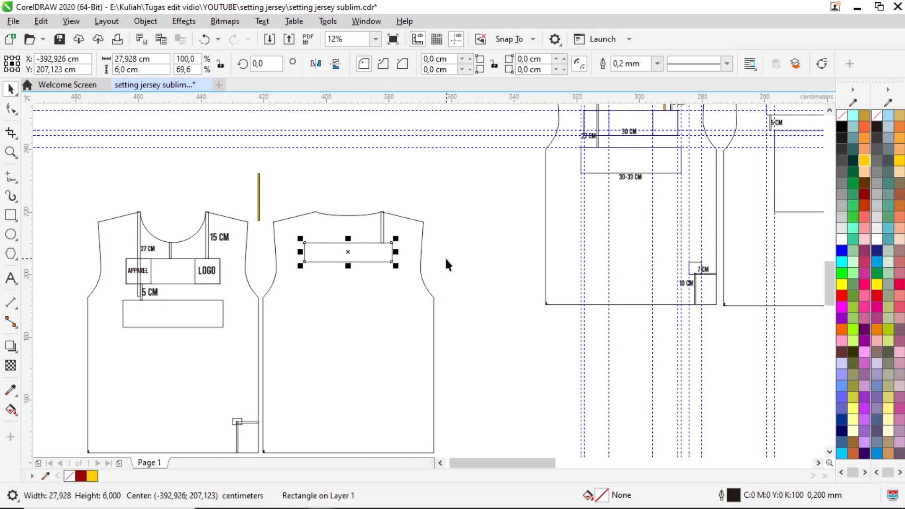
pyautogui.click(469, 289)
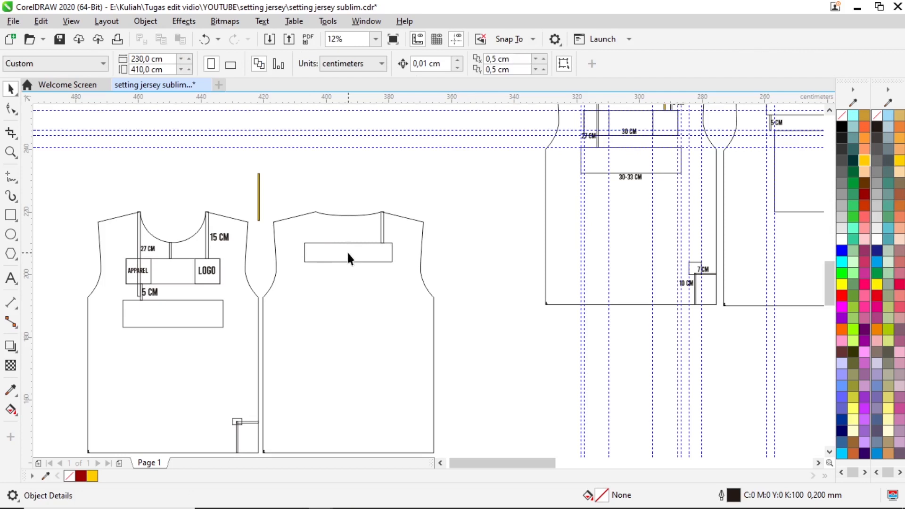
# Duplicate the short bar below the front neckline and hang the copy from the back rectangle's lower edge, near its left end
pyautogui.click(387, 255)
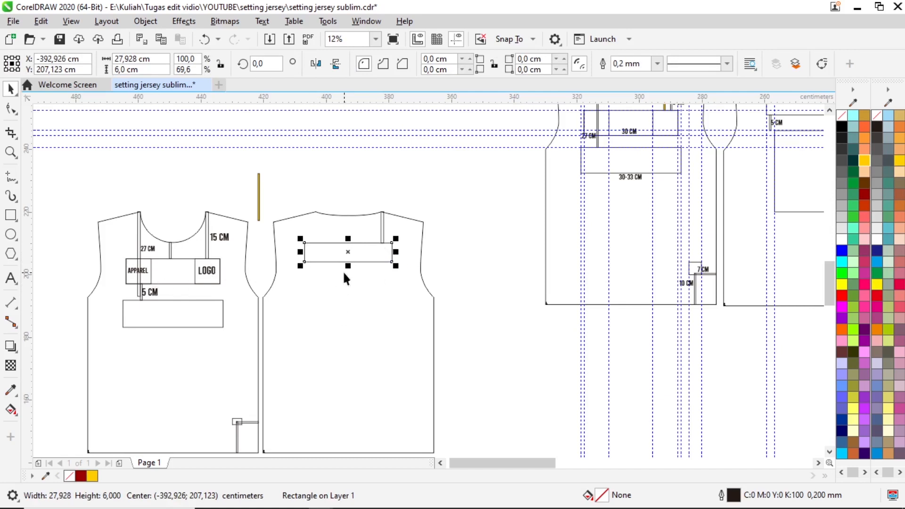
pyautogui.scroll(1, 343, 270)
pyautogui.scroll(-1, 152, 274)
pyautogui.scroll(1, 157, 238)
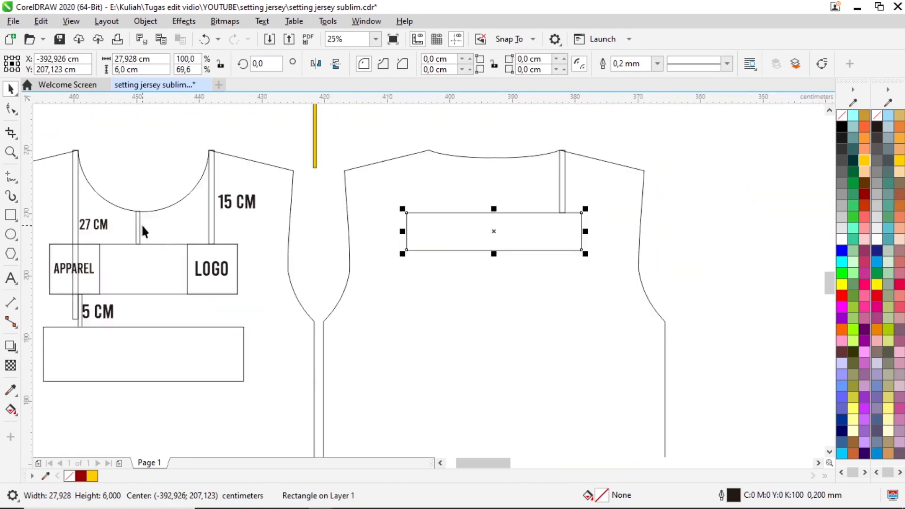
pyautogui.click(141, 226)
pyautogui.moveTo(139, 225); pyautogui.dragTo(430, 239)
pyautogui.scroll(1, 443, 257)
pyautogui.scroll(-1, 435, 307)
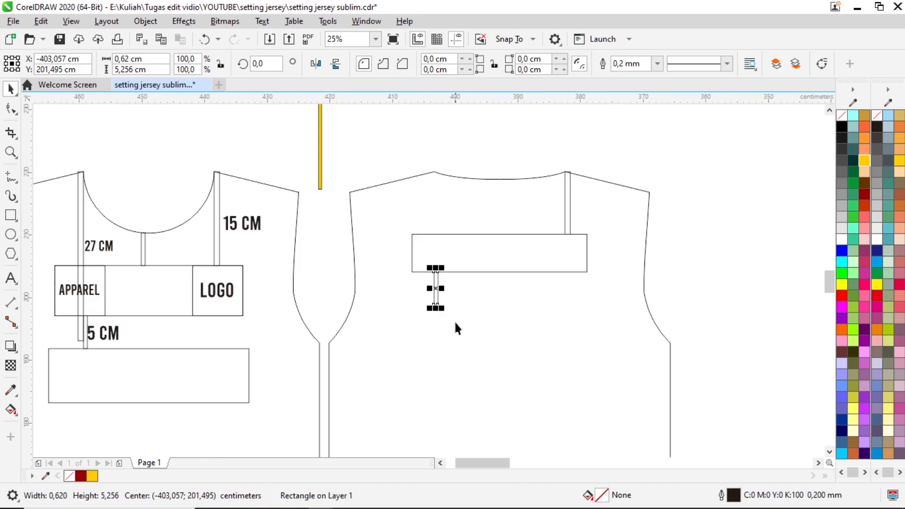
# Draw a rectangle about 21.2 cm wide from the short bar's lower end on the blank back and set its height to 25 cm
pyautogui.click(10, 215)
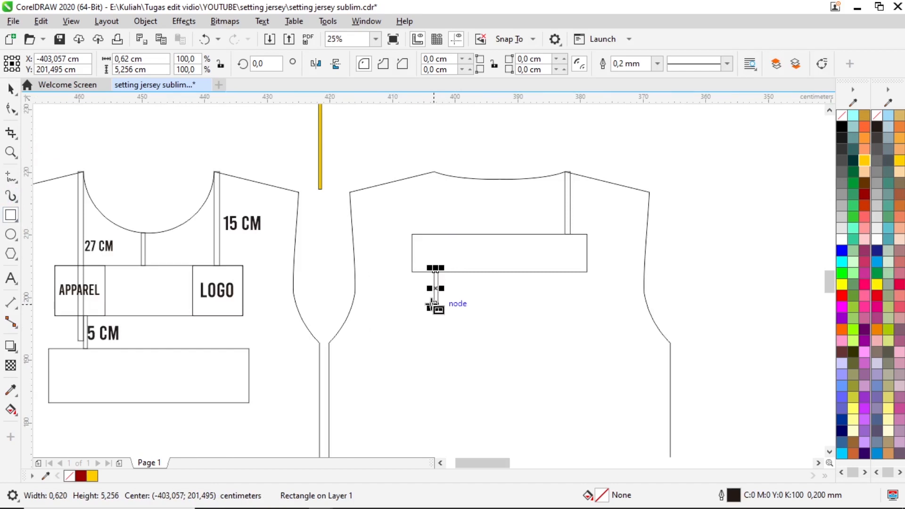
pyautogui.moveTo(434, 305); pyautogui.dragTo(567, 412)
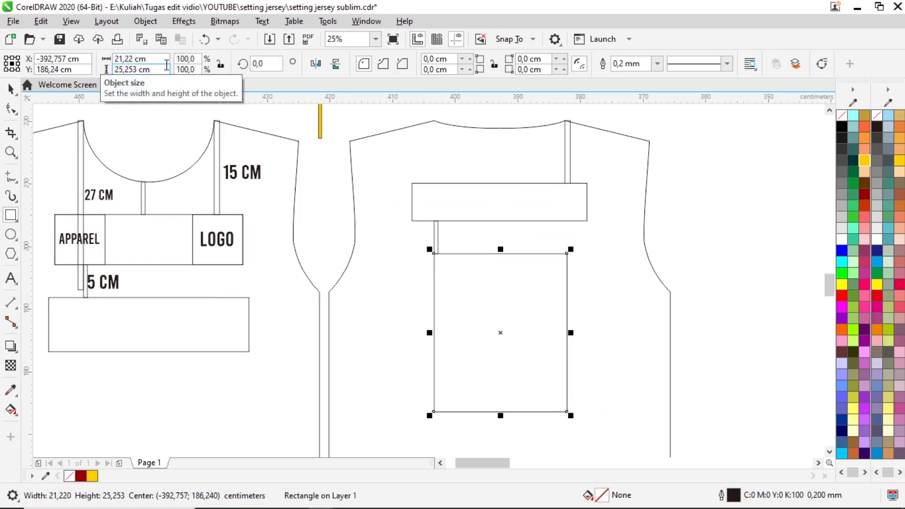
pyautogui.doubleClick(153, 69)
pyautogui.write('25')
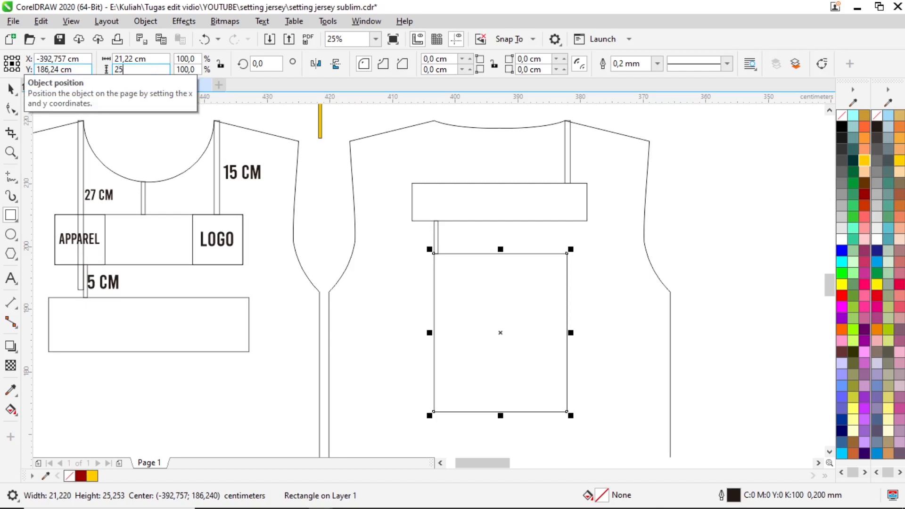
pyautogui.press('Return')
pyautogui.click(10, 89)
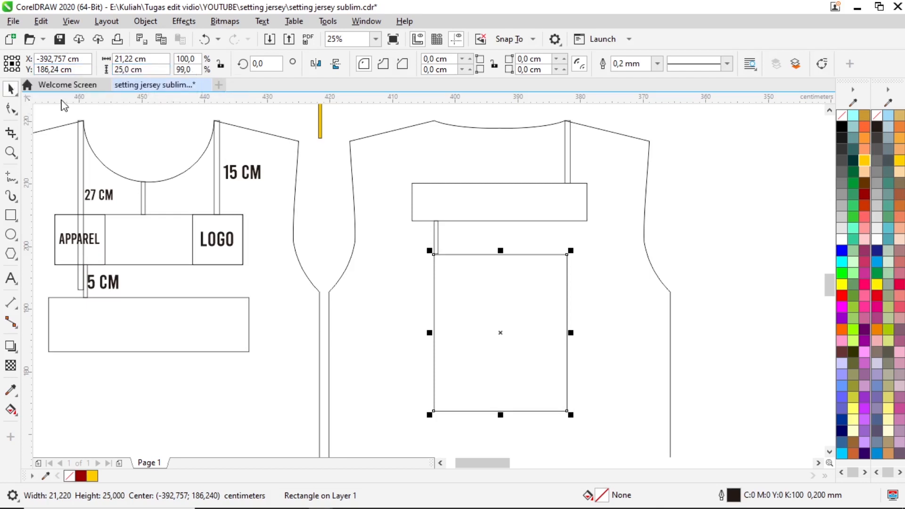
# Move the 25 cm high rectangle so its upper edge touches the lower end of the short bar
pyautogui.scroll(-2, 429, 230)
pyautogui.scroll(2, 425, 235)
pyautogui.scroll(2, 425, 235)
pyautogui.moveTo(437, 228); pyautogui.dragTo(388, 213)
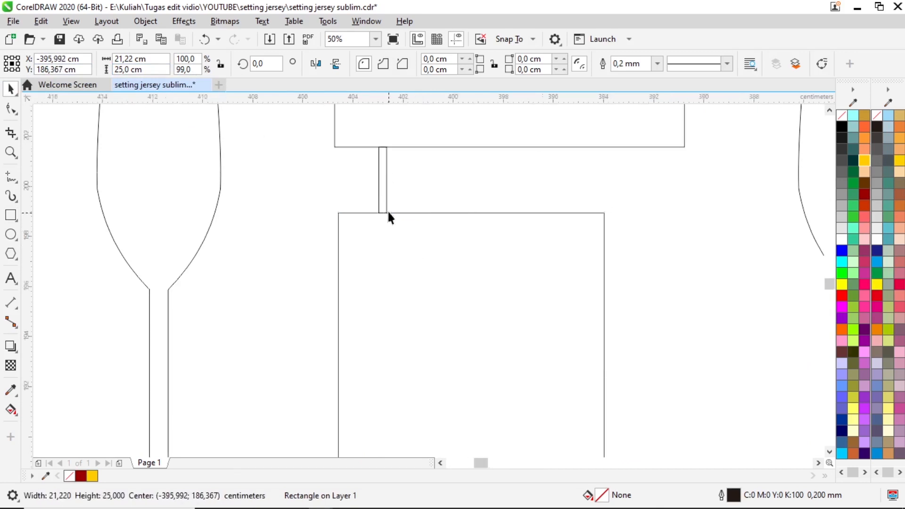
# Centre the 25 cm high rectangle horizontally on the blank back pattern
pyautogui.scroll(-3, 471, 264)
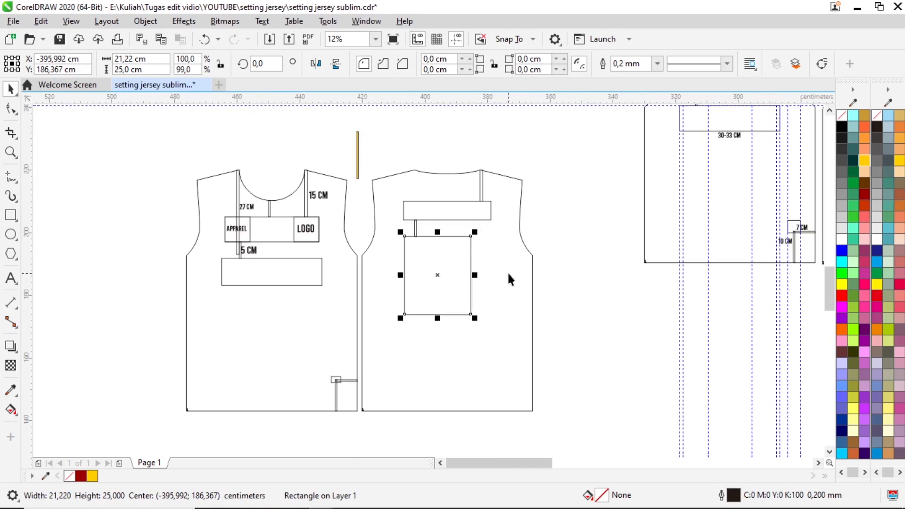
pyautogui.keyDown('shift'); pyautogui.click(507, 271); pyautogui.keyUp('shift')
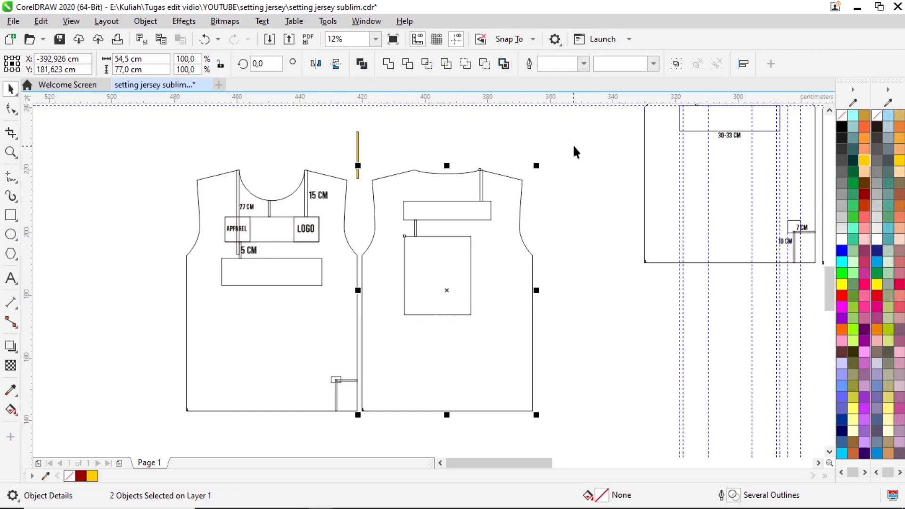
pyautogui.press('c')
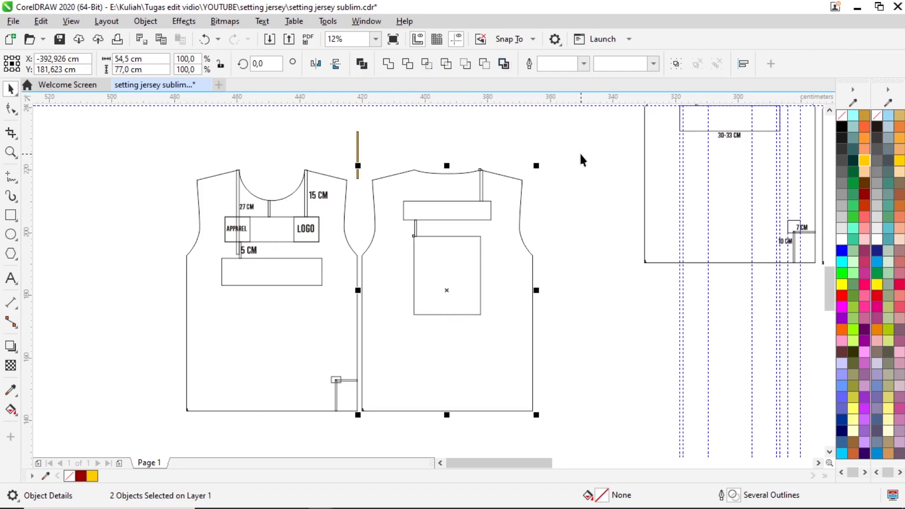
pyautogui.click(557, 193)
pyautogui.click(448, 268)
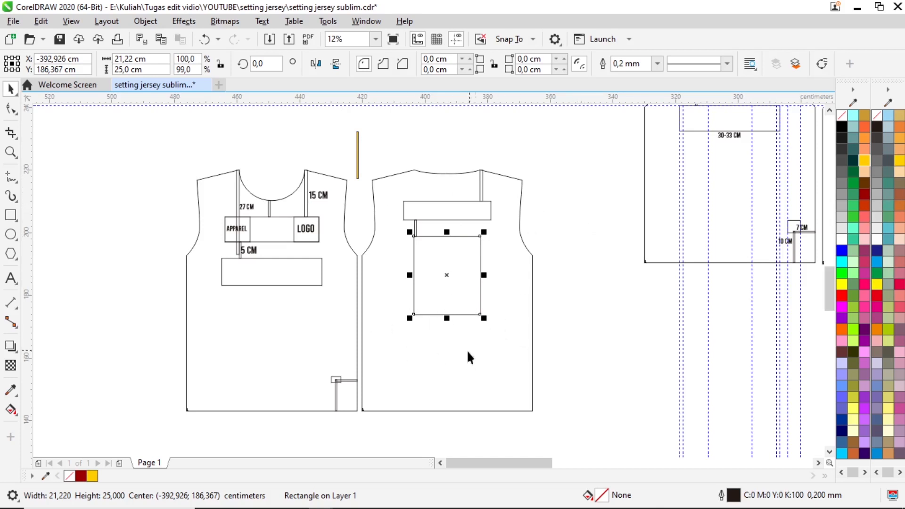
pyautogui.click(541, 266)
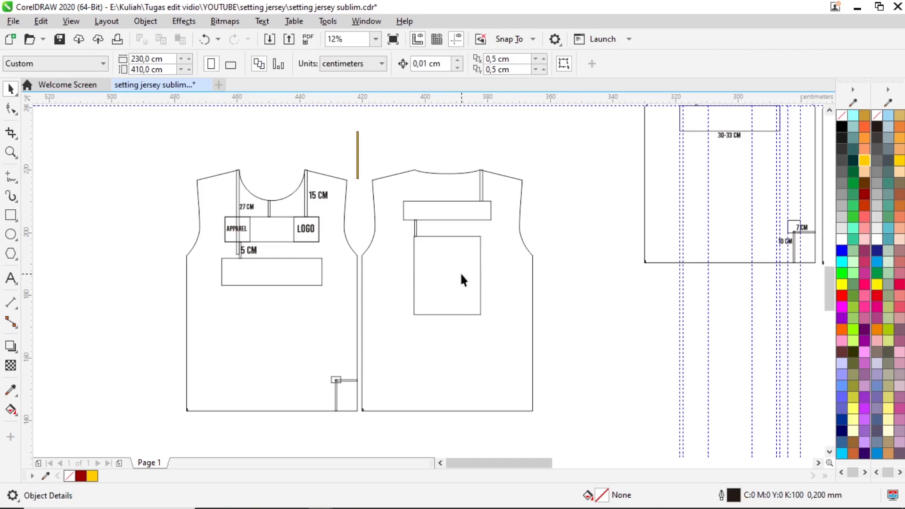
pyautogui.click(462, 274)
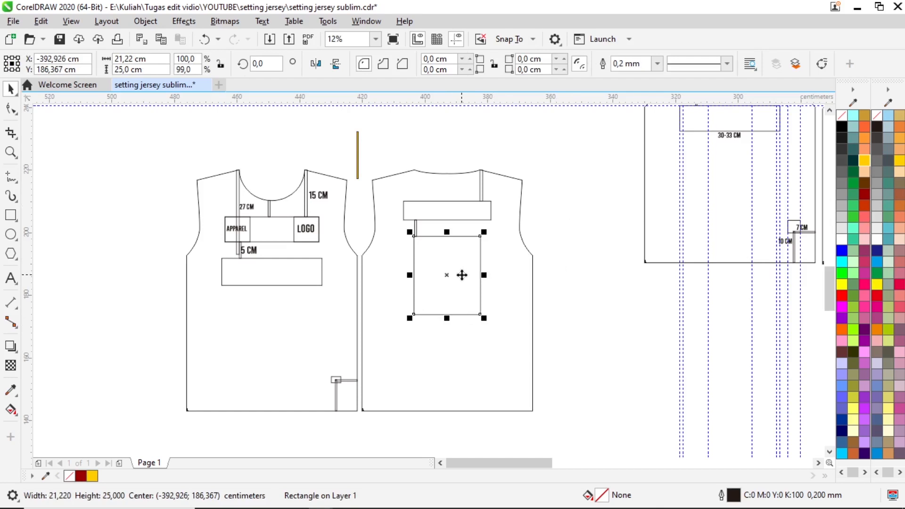
pyautogui.click(550, 265)
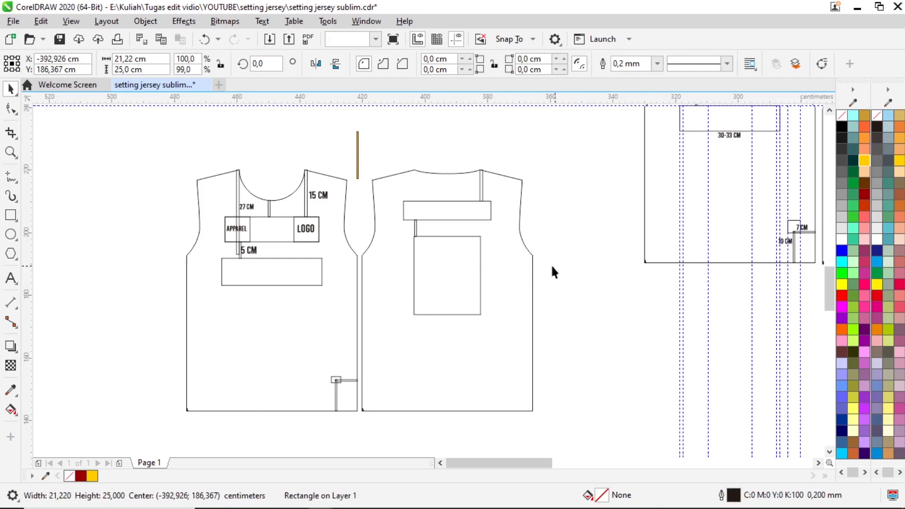
pyautogui.click(452, 276)
pyautogui.click(447, 215)
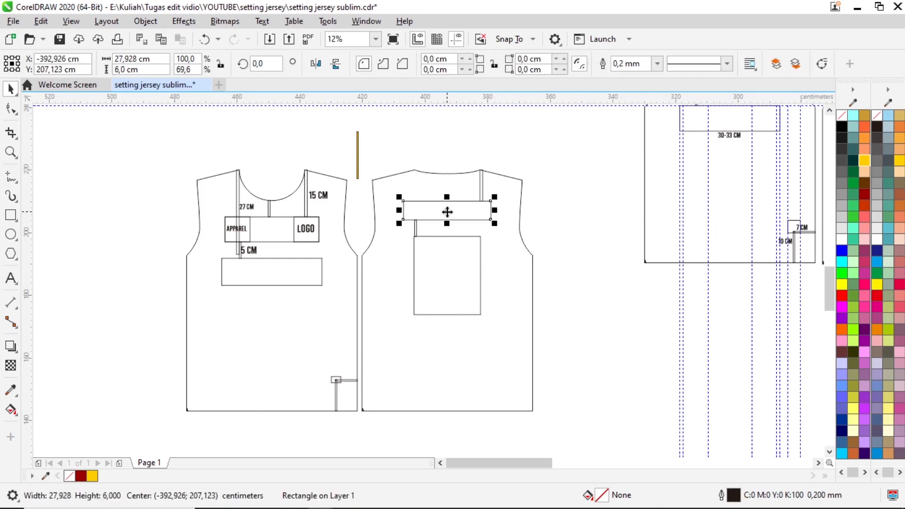
pyautogui.click(440, 280)
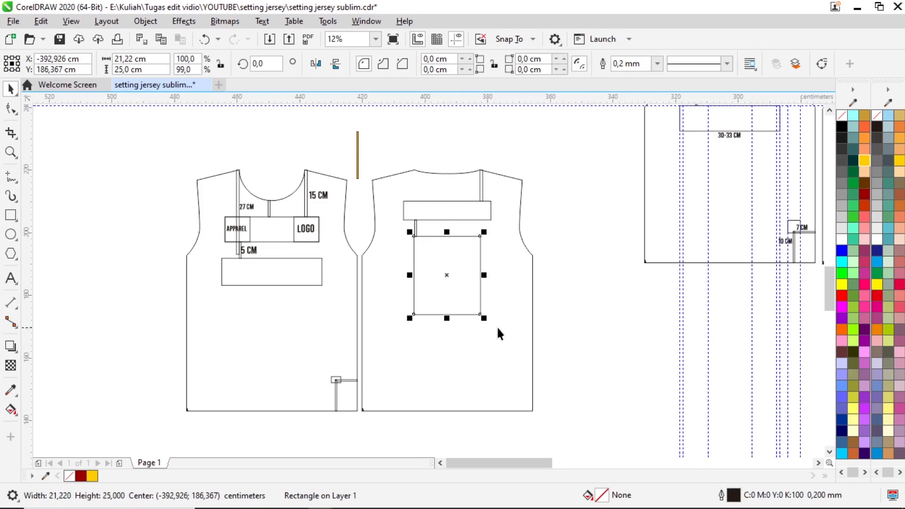
pyautogui.scroll(-2, 375, 307)
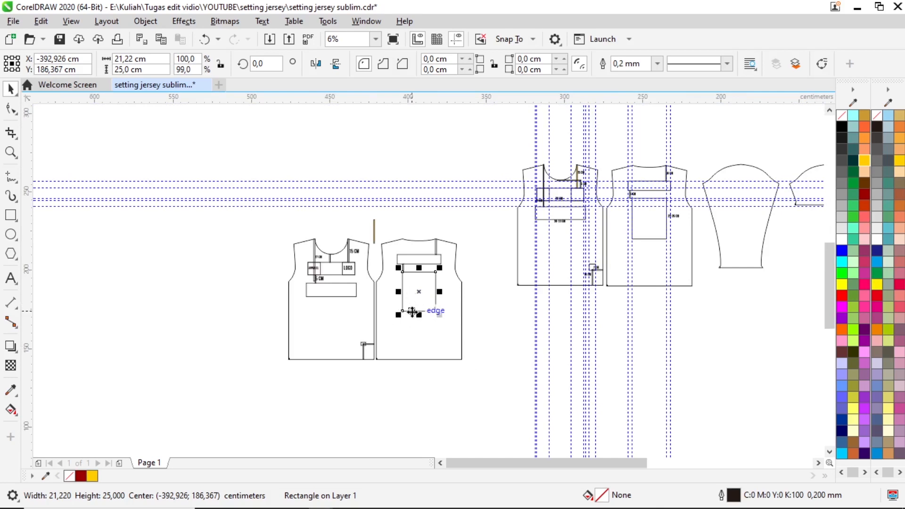
pyautogui.scroll(2, 406, 311)
# Hang a copy of the short bar from the lower edge of the 25 cm high back rectangle, near its left end
pyautogui.click(426, 185)
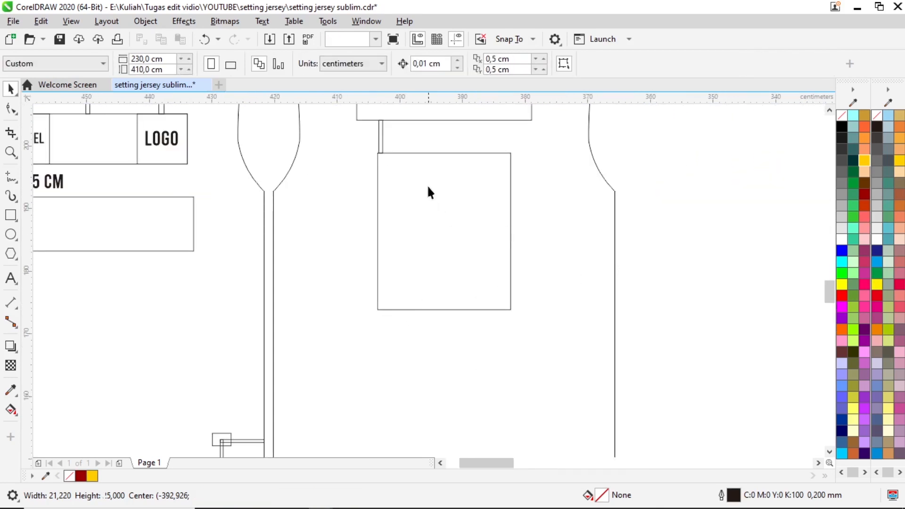
pyautogui.click(380, 138)
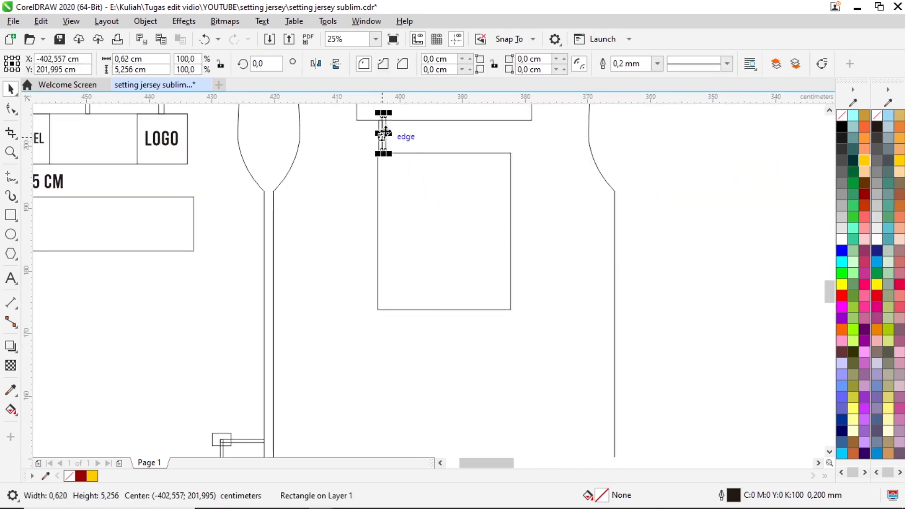
pyautogui.moveTo(382, 137); pyautogui.dragTo(403, 325)
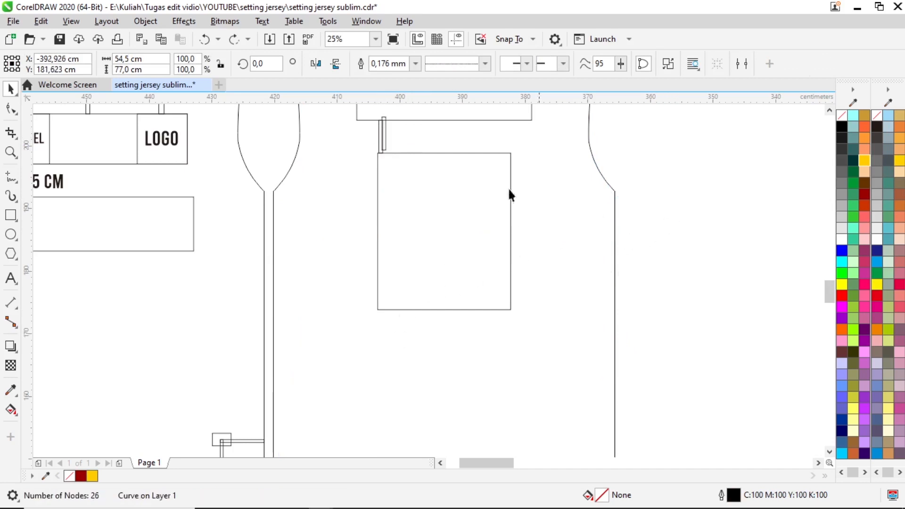
pyautogui.click(453, 165)
pyautogui.moveTo(383, 133); pyautogui.dragTo(381, 295)
pyautogui.scroll(1, 389, 335)
pyautogui.scroll(-1, 384, 301)
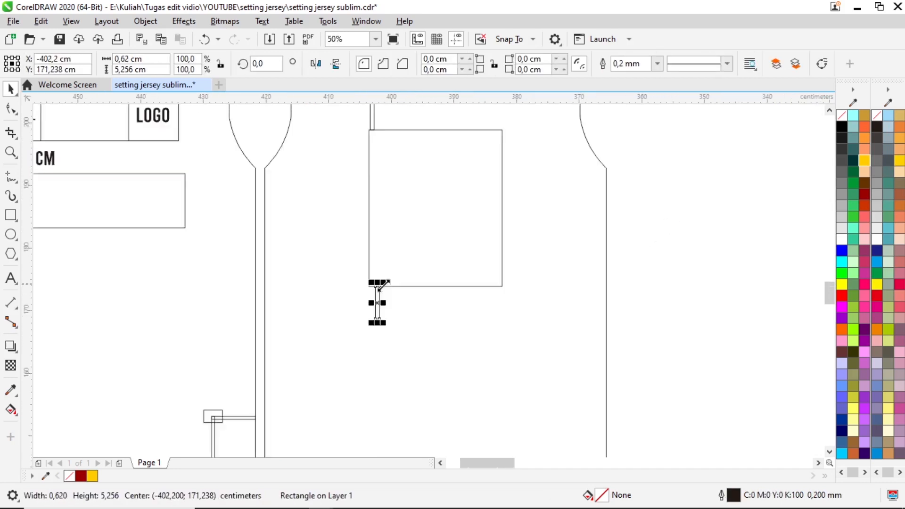
# Draw a rectangle about 6.4 cm high from the lowest short bar's lower end on the back and set its width to 30 cm
pyautogui.click(10, 215)
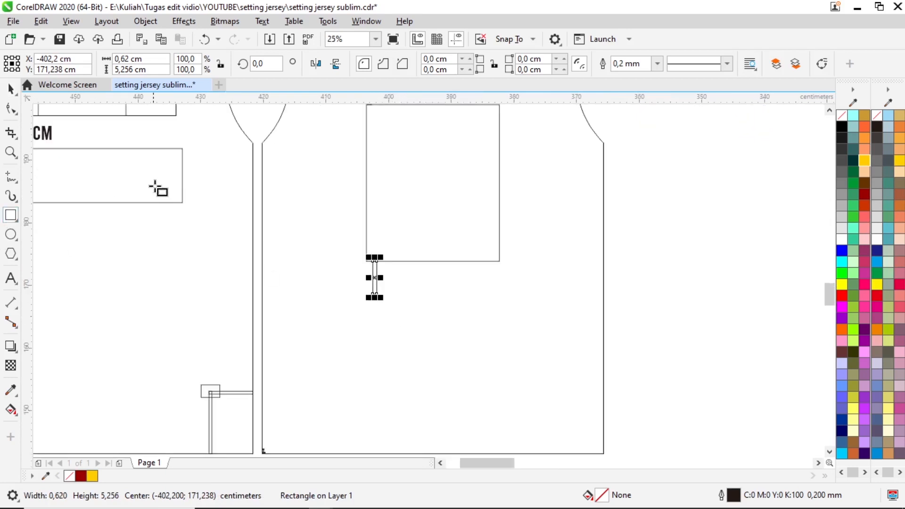
pyautogui.scroll(-1, 157, 188)
pyautogui.scroll(1, 314, 252)
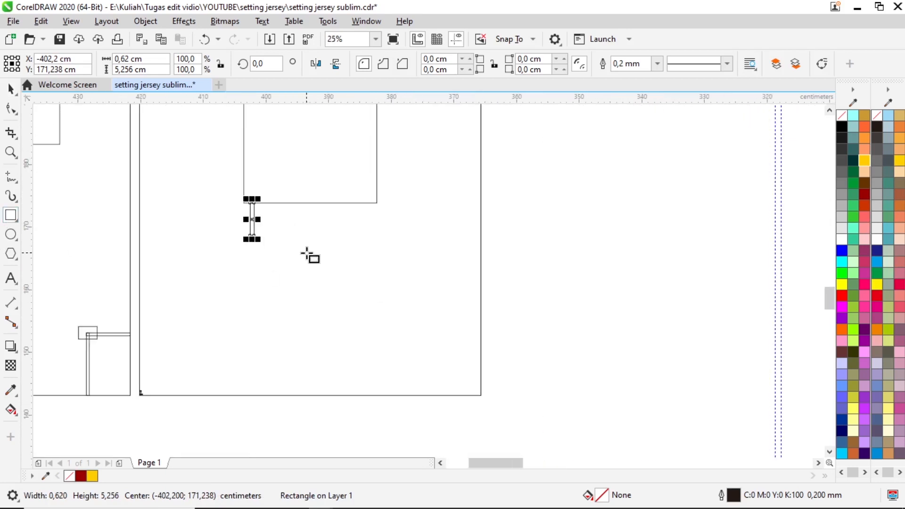
pyautogui.moveTo(249, 236)
pyautogui.mouseDown()
pyautogui.moveTo(382, 290)
pyautogui.moveTo(396, 276)
pyautogui.mouseUp()
pyautogui.moveTo(155, 58); pyautogui.dragTo(61, 66)
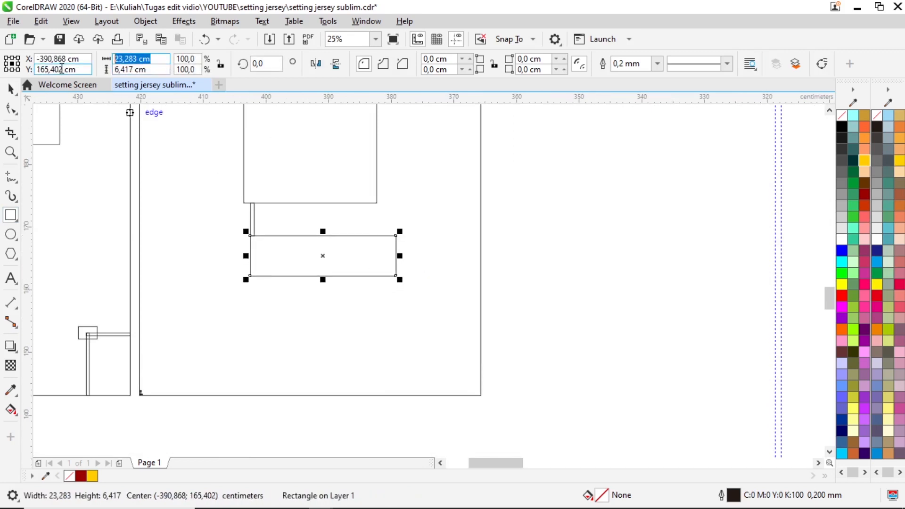
pyautogui.write('30')
pyautogui.press('Return')
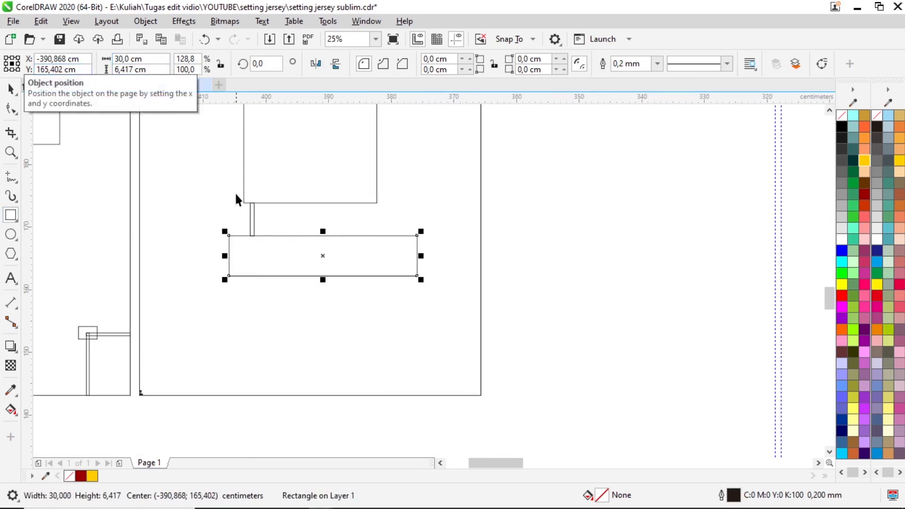
# Reposition the 30 cm wide rectangle so its upper edge touches the lower end of the lowest short bar
pyautogui.scroll(1, 358, 263)
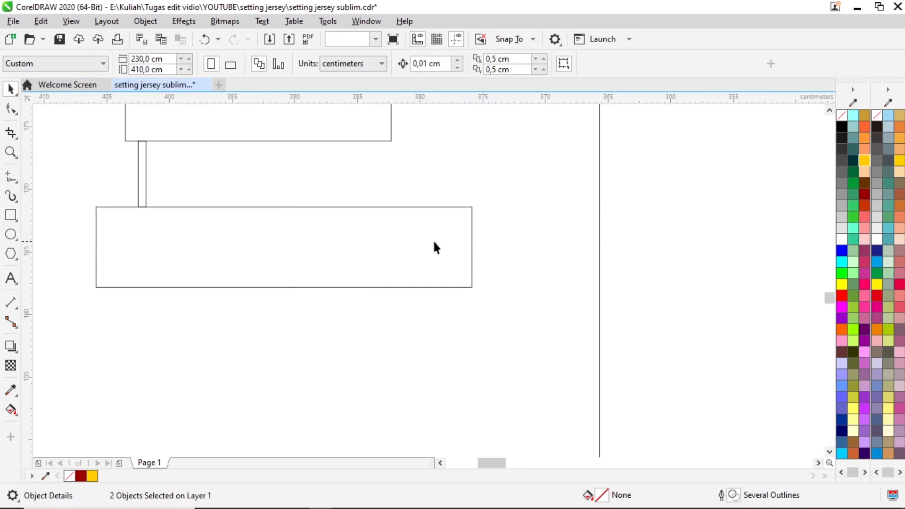
pyautogui.moveTo(434, 246); pyautogui.dragTo(418, 279)
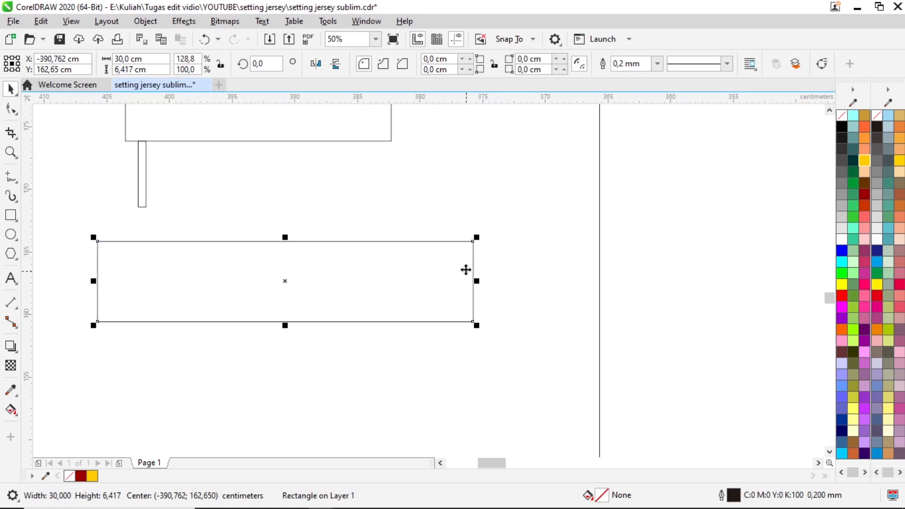
pyautogui.click(646, 275)
pyautogui.click(379, 278)
pyautogui.click(649, 269)
pyautogui.click(377, 262)
pyautogui.scroll(-1, 472, 280)
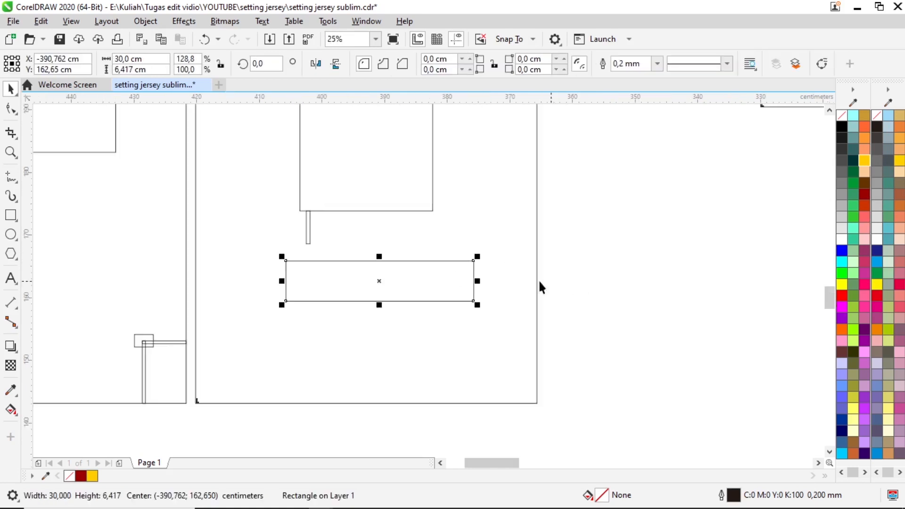
pyautogui.scroll(1, 316, 262)
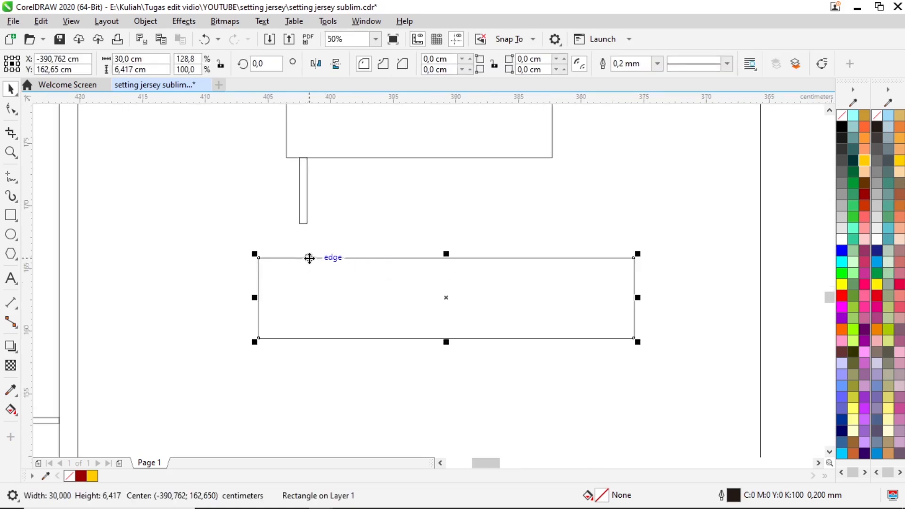
pyautogui.moveTo(308, 259); pyautogui.dragTo(304, 224)
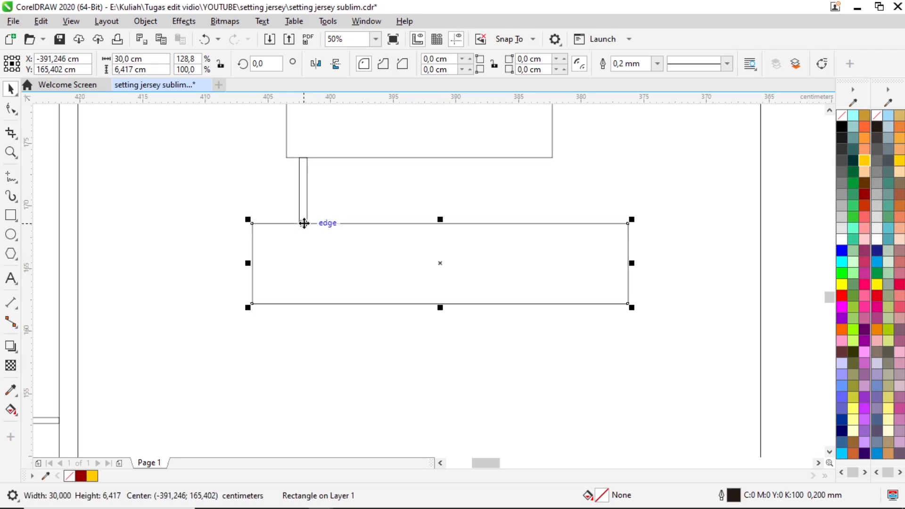
# Centre the 30 cm wide rectangle horizontally on the blank back pattern
pyautogui.scroll(-2, 303, 222)
pyautogui.click(351, 238)
pyautogui.click(352, 234)
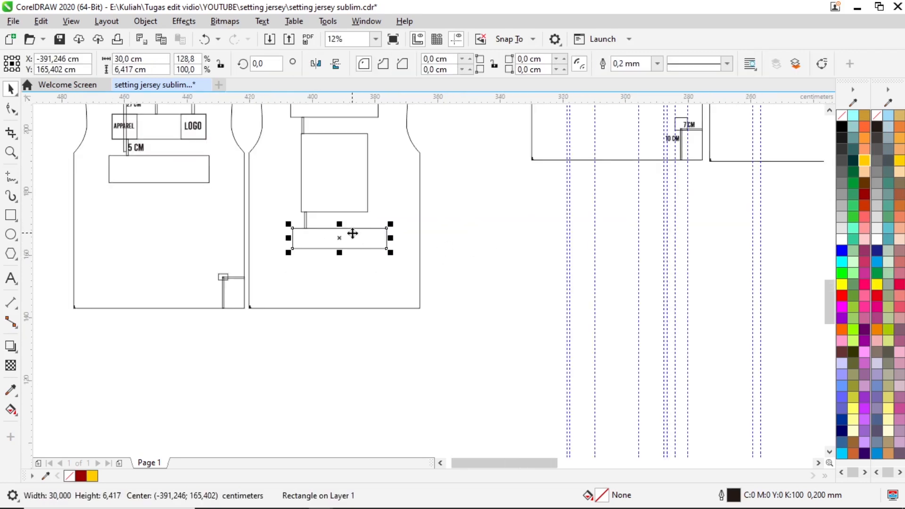
pyautogui.keyDown('shift'); pyautogui.click(348, 271); pyautogui.keyUp('shift')
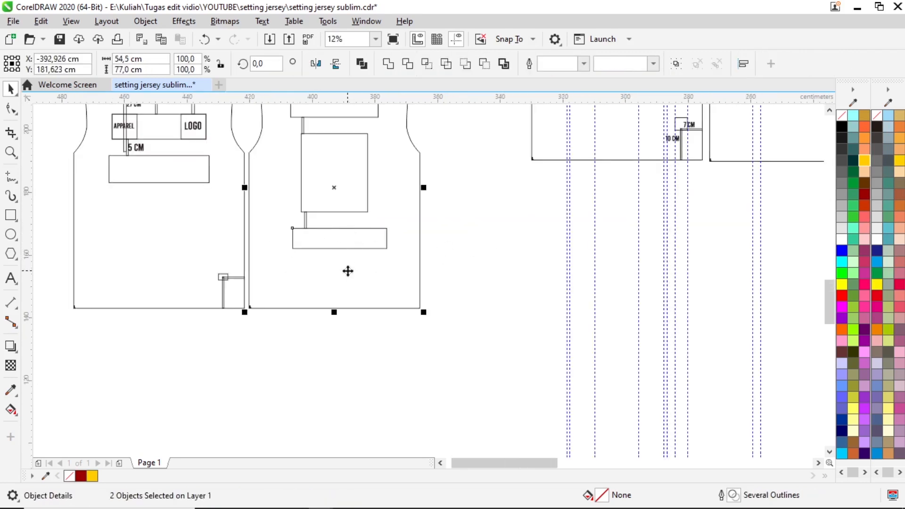
pyautogui.press('c')
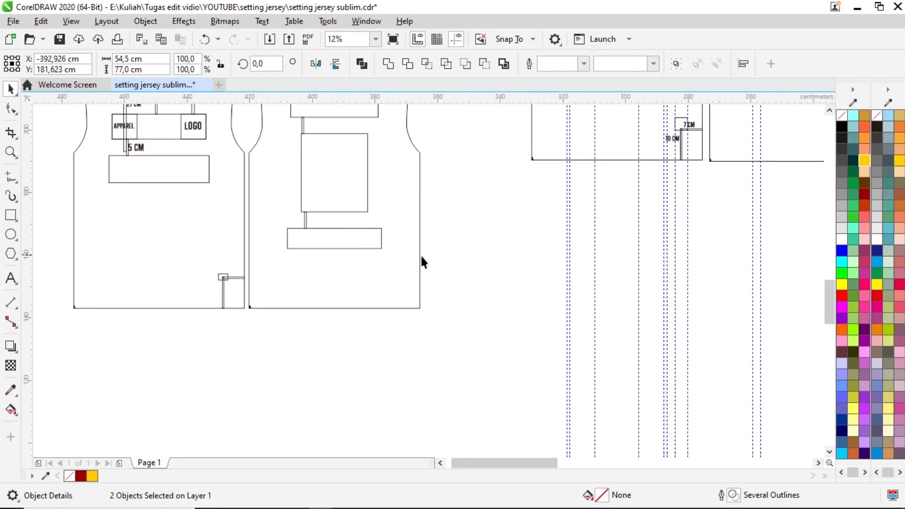
pyautogui.press('Escape')
pyautogui.click(357, 230)
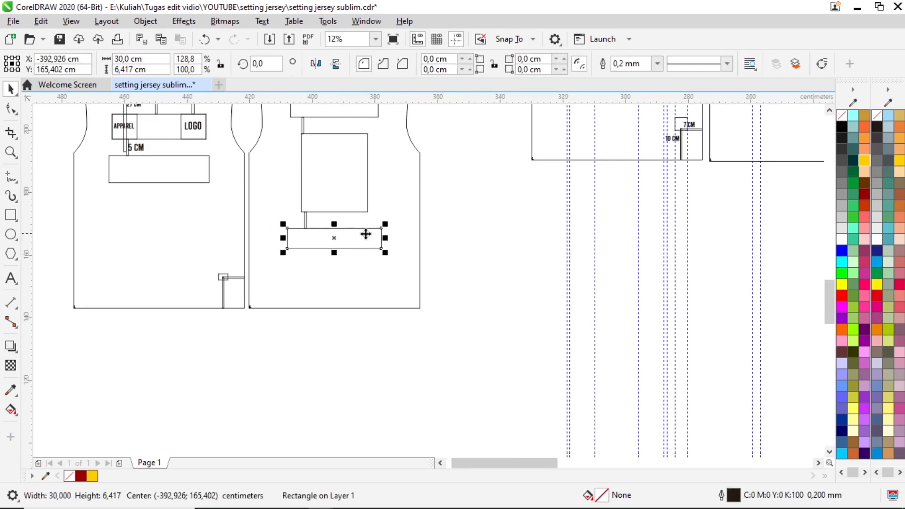
pyautogui.keyDown('shift'); pyautogui.click(406, 207); pyautogui.keyUp('shift')
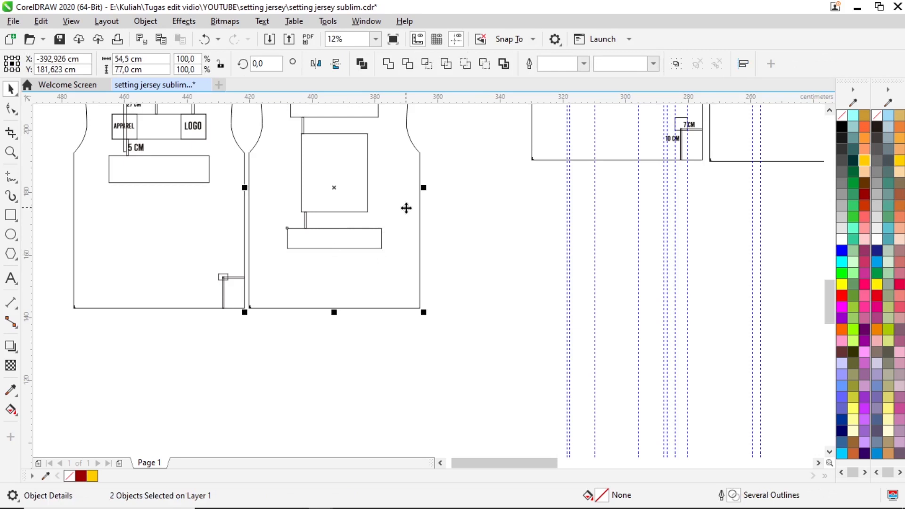
pyautogui.press('Escape')
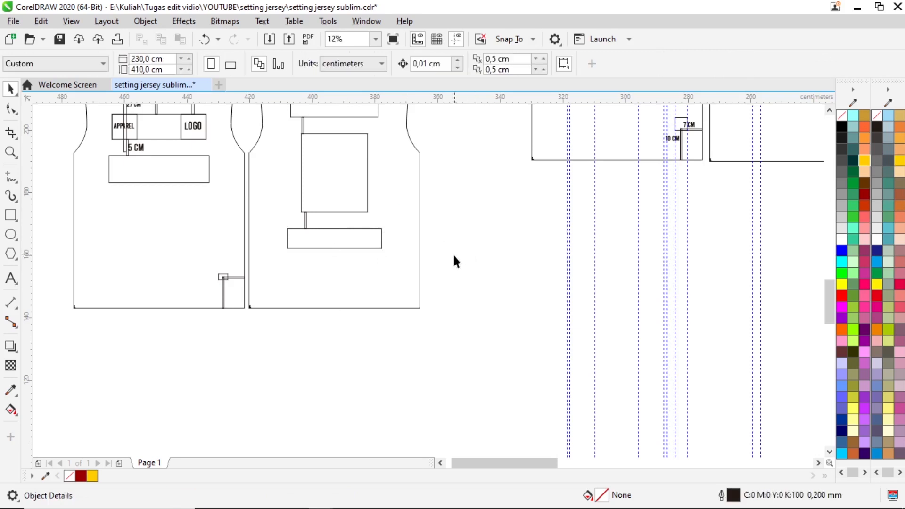
# Duplicate the front's 15 CM label beside the bar below the back neckline and change its text to 10 CM
pyautogui.scroll(-2, 452, 253)
pyautogui.scroll(3, 322, 171)
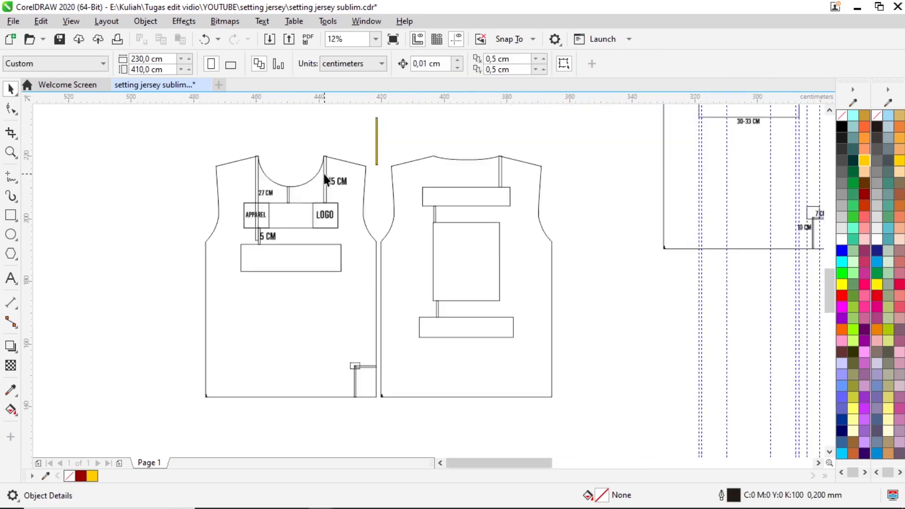
pyautogui.click(350, 190)
pyautogui.scroll(-2, 302, 287)
pyautogui.scroll(1, 316, 216)
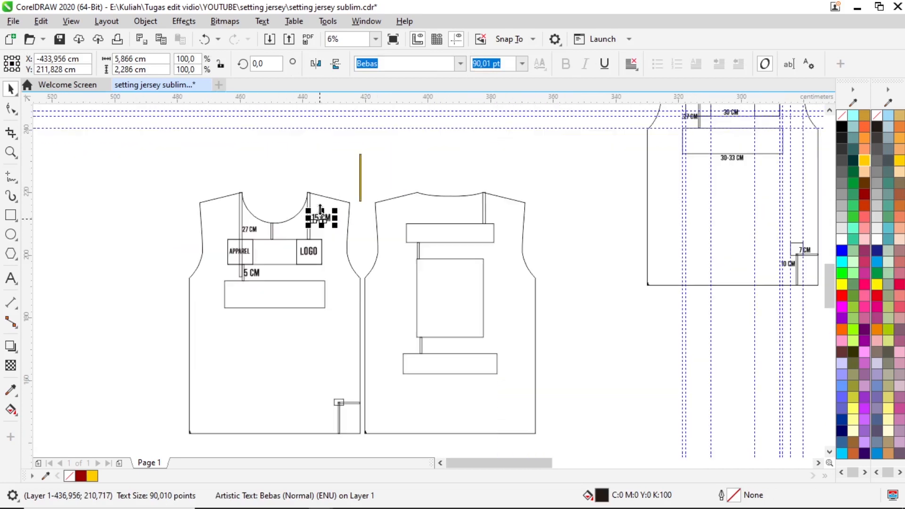
pyautogui.hotkey('ctrl', 'd')
pyautogui.scroll(1, 354, 206)
pyautogui.moveTo(304, 227); pyautogui.dragTo(646, 225)
pyautogui.scroll(1, 617, 224)
pyautogui.doubleClick(617, 224)
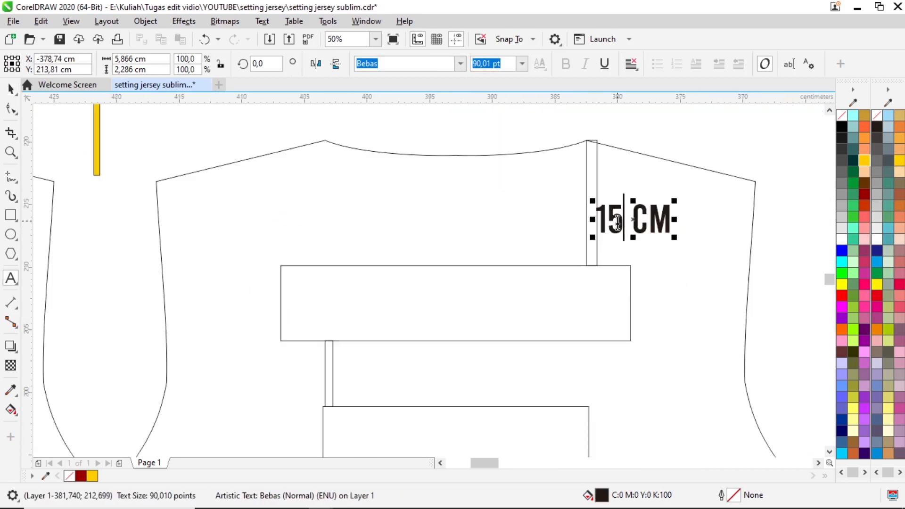
pyautogui.press('BackSpace')
pyautogui.write('0')
pyautogui.click(10, 88)
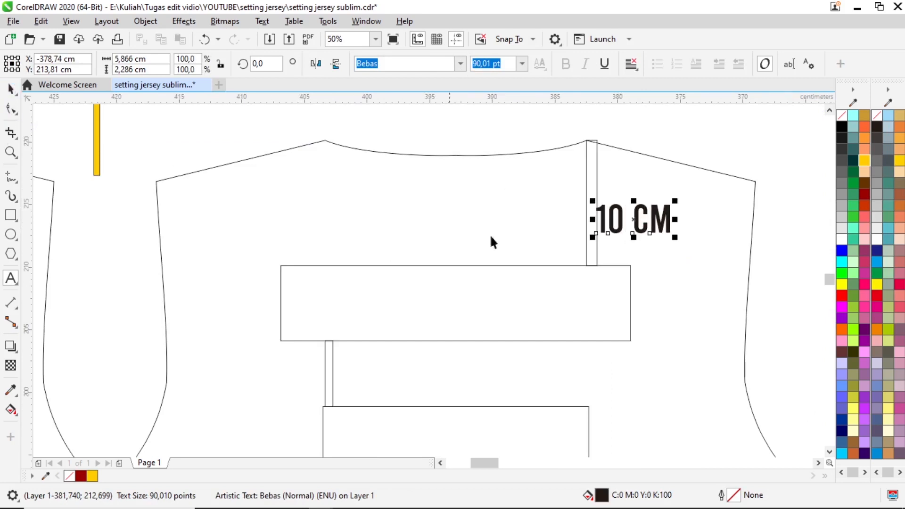
# Copy the 10 CM label beside the short bar under the upper back rectangle and change its text to 5 CM
pyautogui.moveTo(636, 218); pyautogui.dragTo(376, 384)
pyautogui.doubleClick(365, 377)
pyautogui.press('BackSpace')
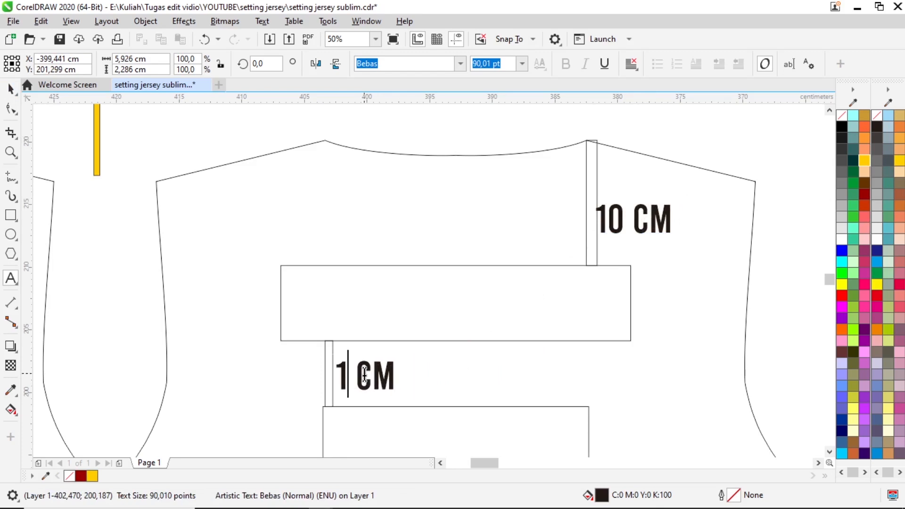
pyautogui.write('5')
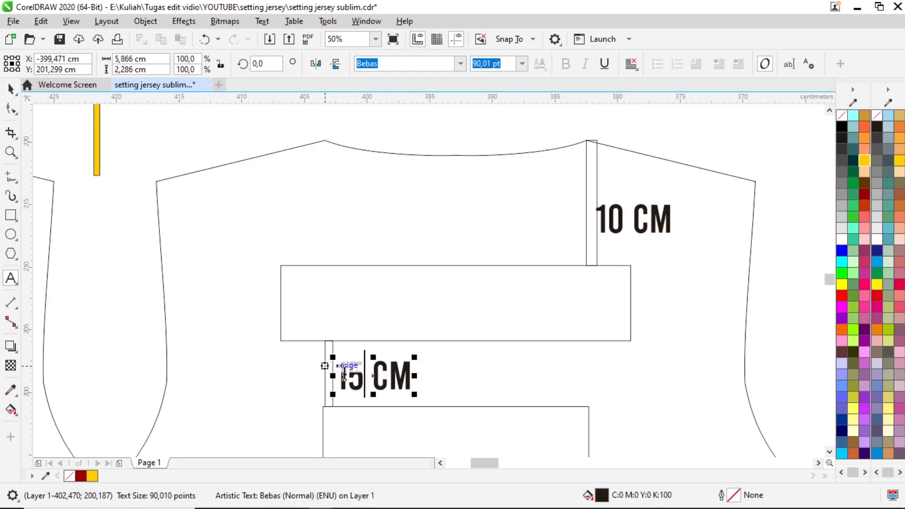
pyautogui.click(348, 365)
pyautogui.press('BackSpace')
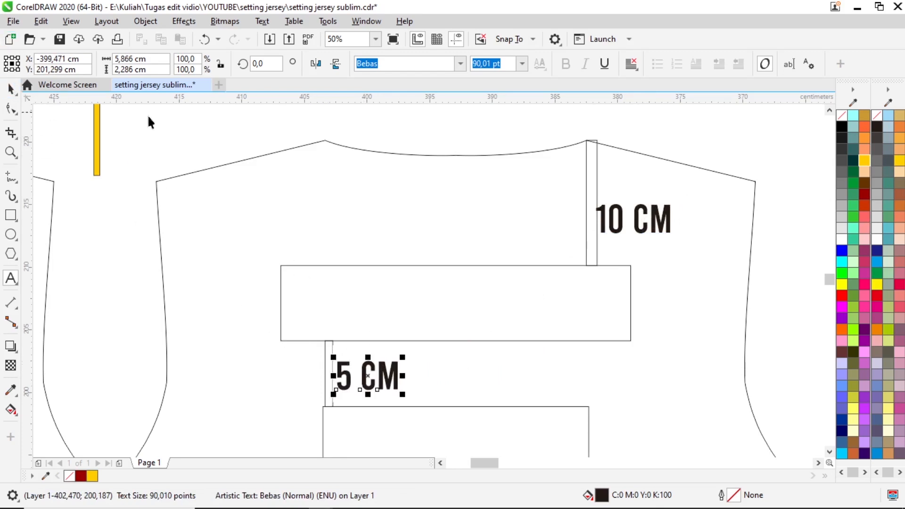
pyautogui.hotkey('ctrl', 'space')
# Copy the 5 CM label into the upper back rectangle and change its text to 30 CM
pyautogui.moveTo(381, 379); pyautogui.dragTo(456, 328)
pyautogui.doubleClick(421, 327)
pyautogui.doubleClick(421, 328)
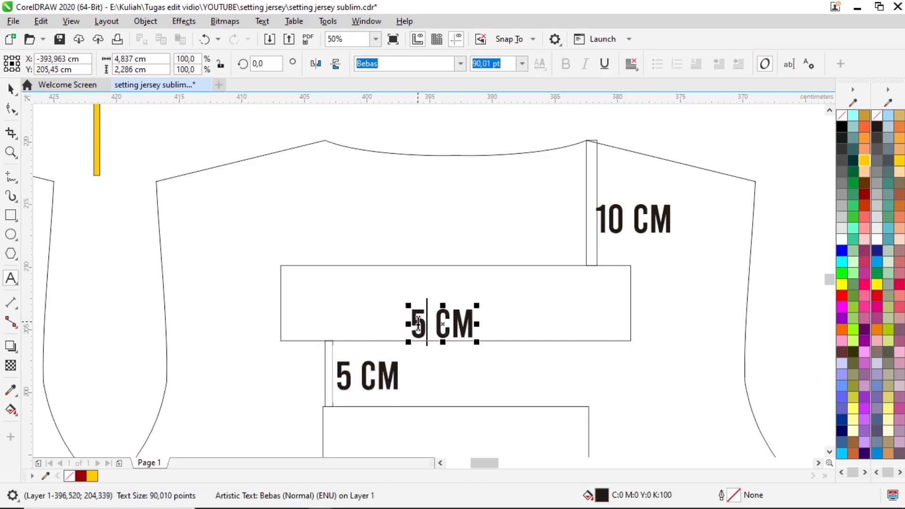
pyautogui.press('BackSpace')
pyautogui.write('30')
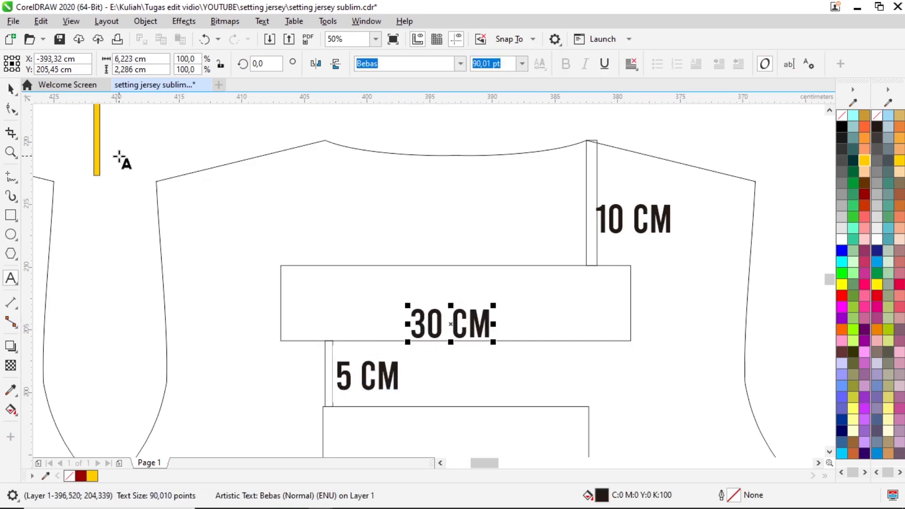
pyautogui.click(10, 89)
# Copy the 30 CM label to the right of the tall back rectangle and change its text to 22-25 CM
pyautogui.scroll(-3, 335, 254)
pyautogui.scroll(2, 336, 258)
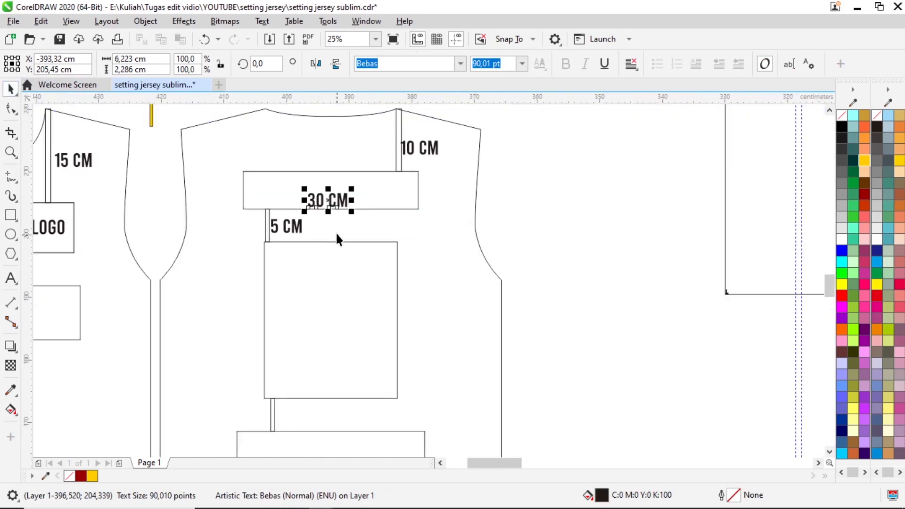
pyautogui.moveTo(329, 200); pyautogui.dragTo(423, 320)
pyautogui.scroll(3, 423, 324)
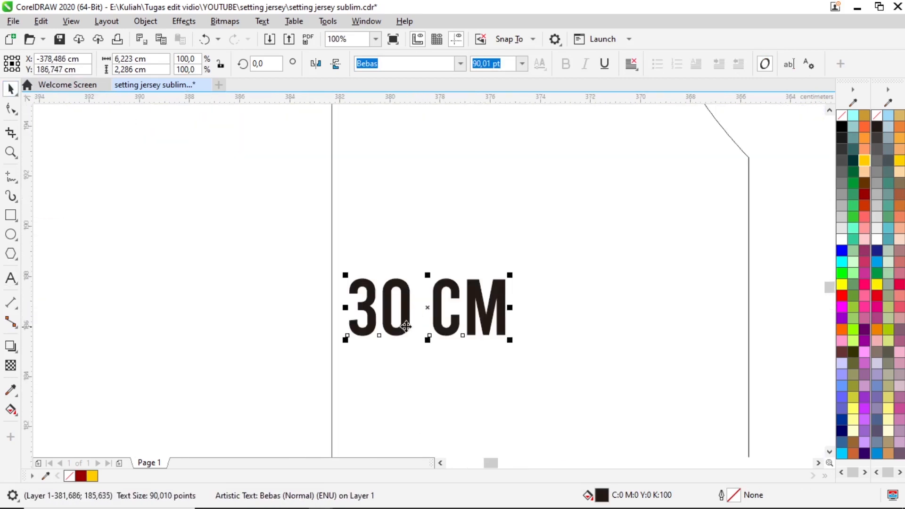
pyautogui.doubleClick(406, 318)
pyautogui.press('BackSpace')
pyautogui.press('BackSpace')
pyautogui.write('22-25')
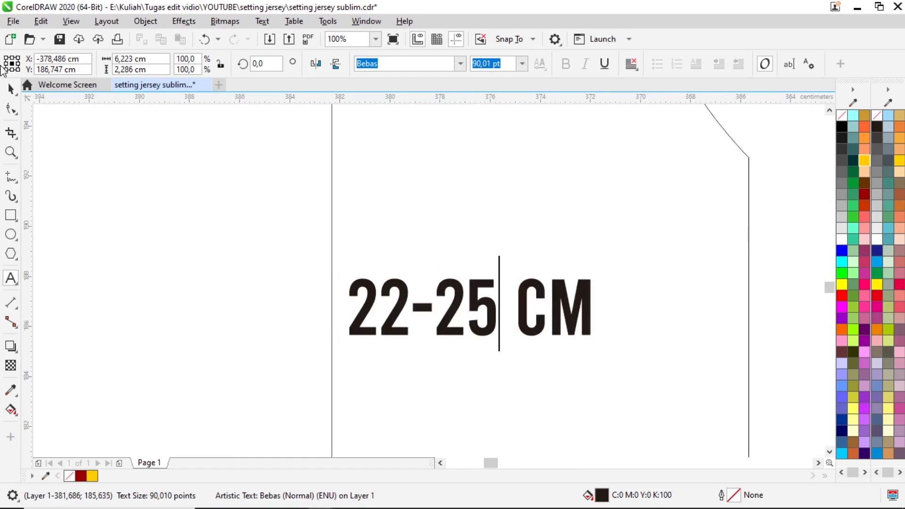
pyautogui.click(10, 88)
# Copy the 5 CM label beside the lowest short bar and the 30 CM label into the lowest back rectangle
pyautogui.scroll(-3, 351, 287)
pyautogui.click(236, 190)
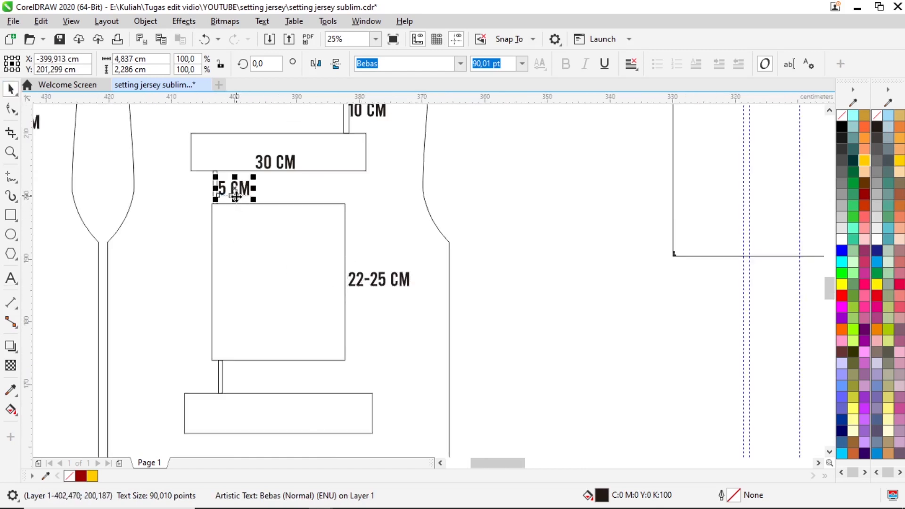
pyautogui.moveTo(235, 191); pyautogui.dragTo(242, 389)
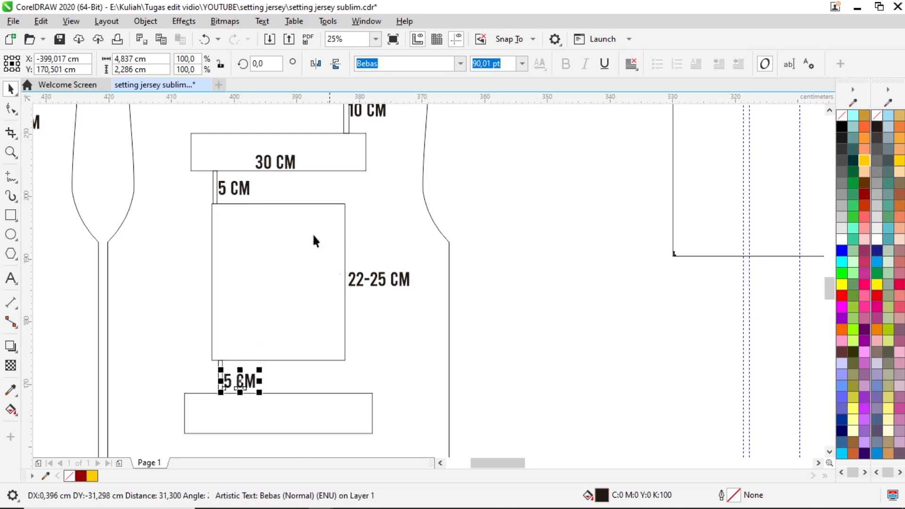
pyautogui.moveTo(275, 162); pyautogui.dragTo(291, 433)
pyautogui.scroll(-2, 443, 265)
pyautogui.scroll(-1, 377, 320)
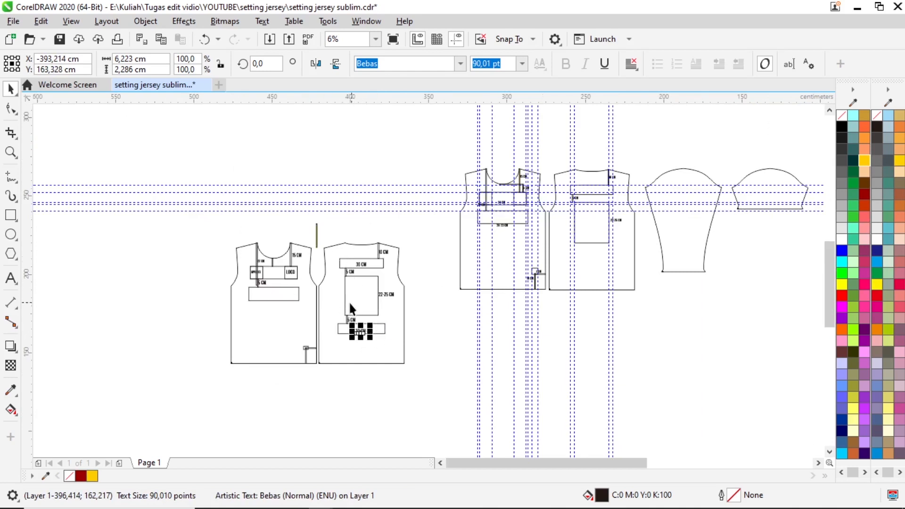
pyautogui.scroll(1, 348, 301)
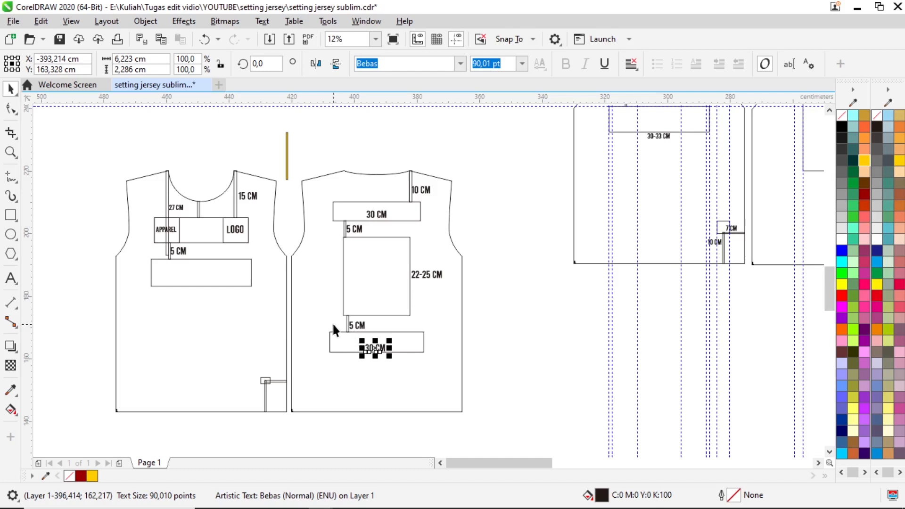
pyautogui.scroll(-1, 386, 309)
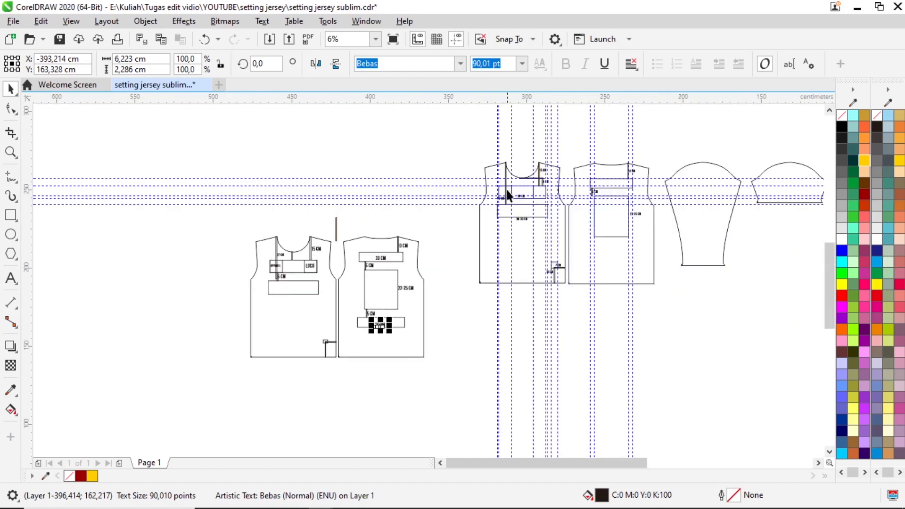
# Try moving the chest boxes and the lower rectangle away from the guidelines on the upper front jersey panel, and undo the moves
pyautogui.scroll(1, 547, 187)
pyautogui.scroll(1, 537, 184)
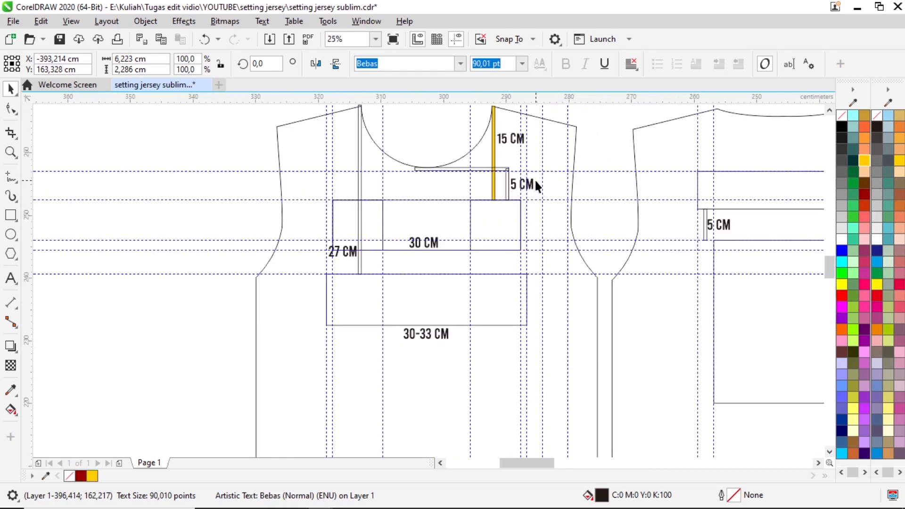
pyautogui.scroll(-1, 507, 198)
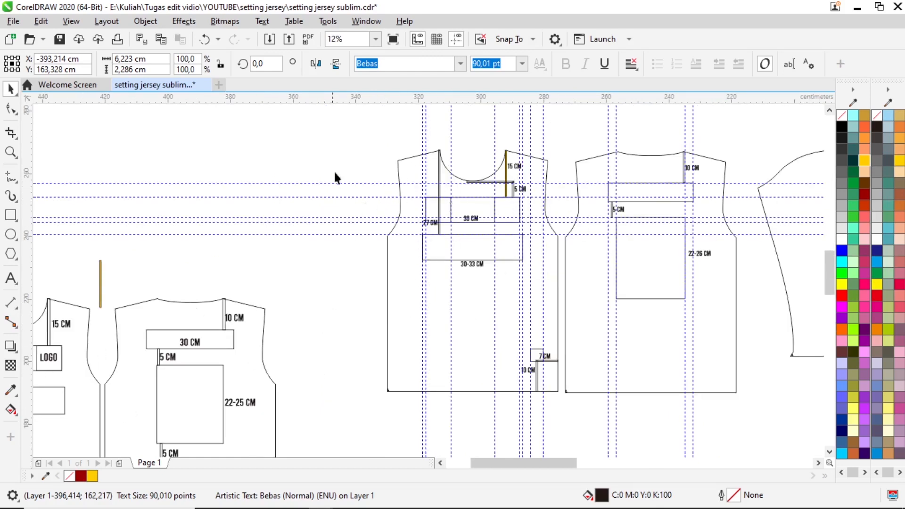
pyautogui.scroll(2, 550, 174)
pyautogui.scroll(-1, 313, 222)
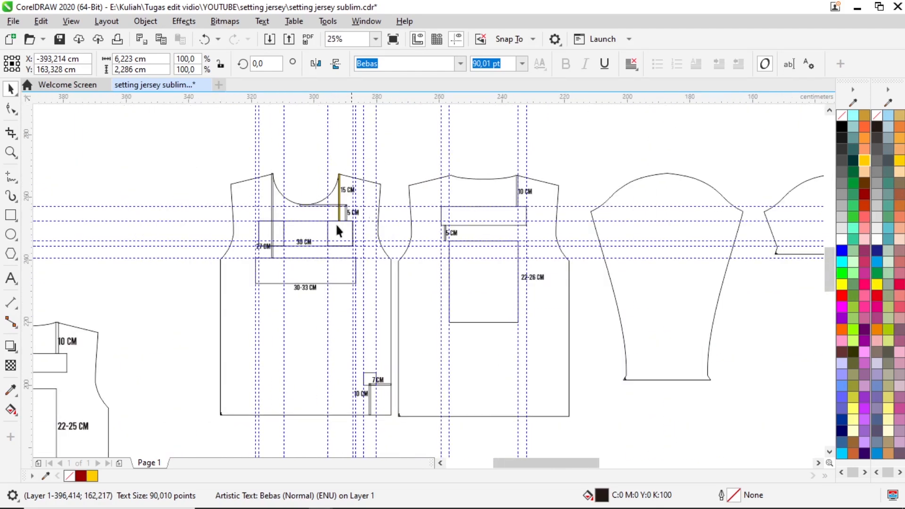
pyautogui.scroll(1, 330, 232)
pyautogui.moveTo(237, 233); pyautogui.dragTo(119, 134)
pyautogui.moveTo(366, 230); pyautogui.dragTo(359, 286)
pyautogui.scroll(-1, 408, 241)
pyautogui.scroll(-1, 496, 254)
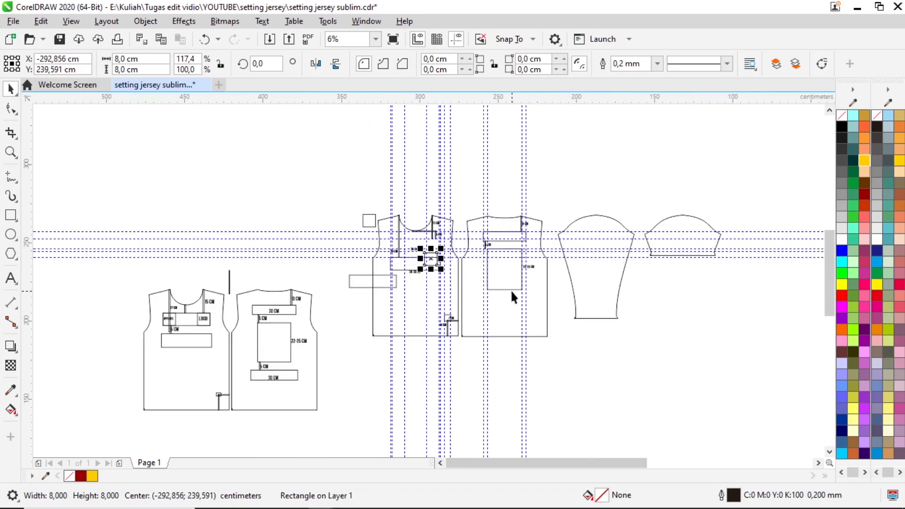
pyautogui.hotkey('ctrl', 'z')
pyautogui.hotkey('ctrl', 'z')
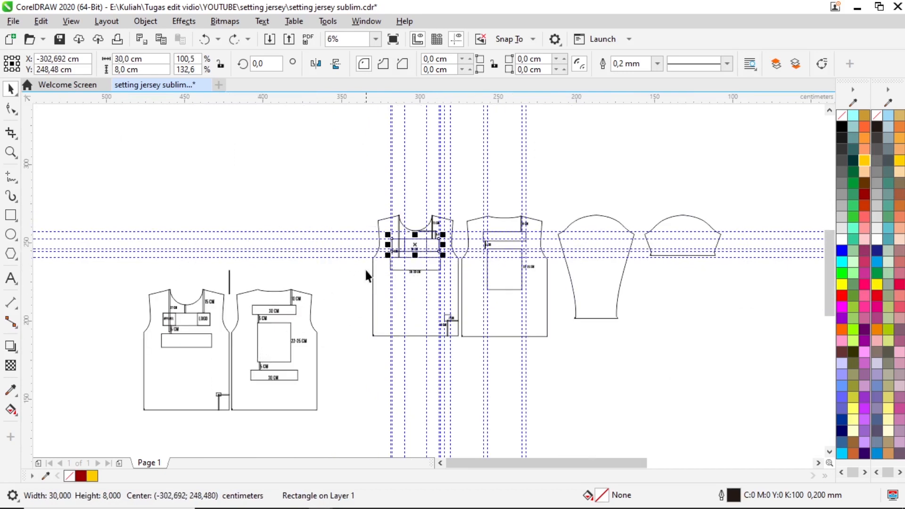
# Hide the rulers and guidelines, and turn both back on
pyautogui.scroll(-1, 370, 267)
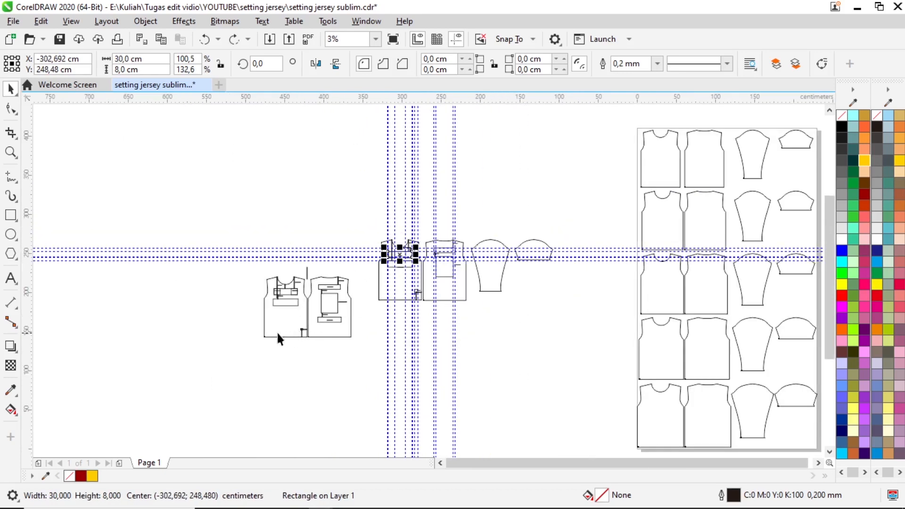
pyautogui.scroll(2, 254, 321)
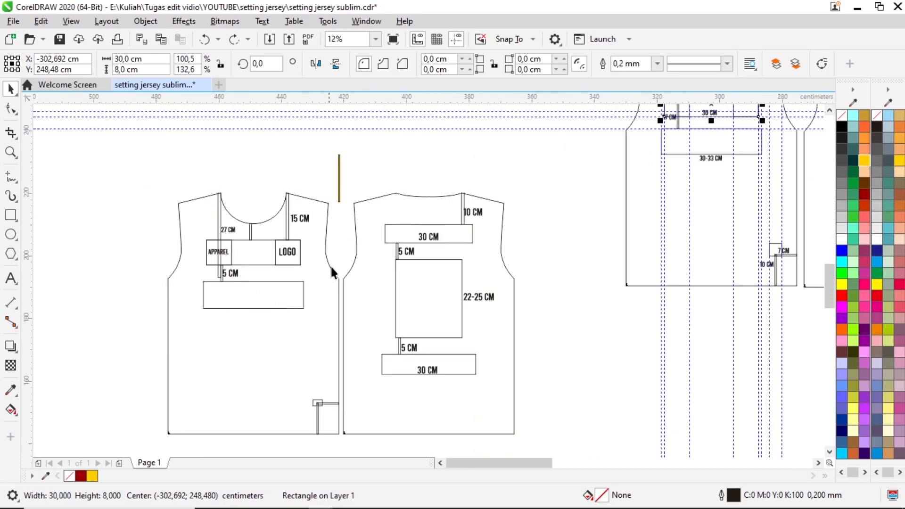
pyautogui.scroll(-1, 262, 373)
pyautogui.click(352, 208)
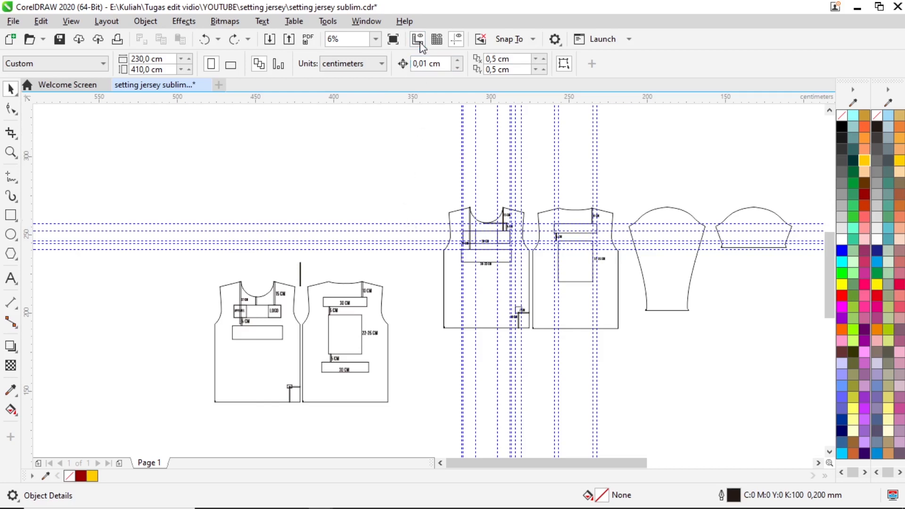
pyautogui.click(419, 43)
pyautogui.click(451, 44)
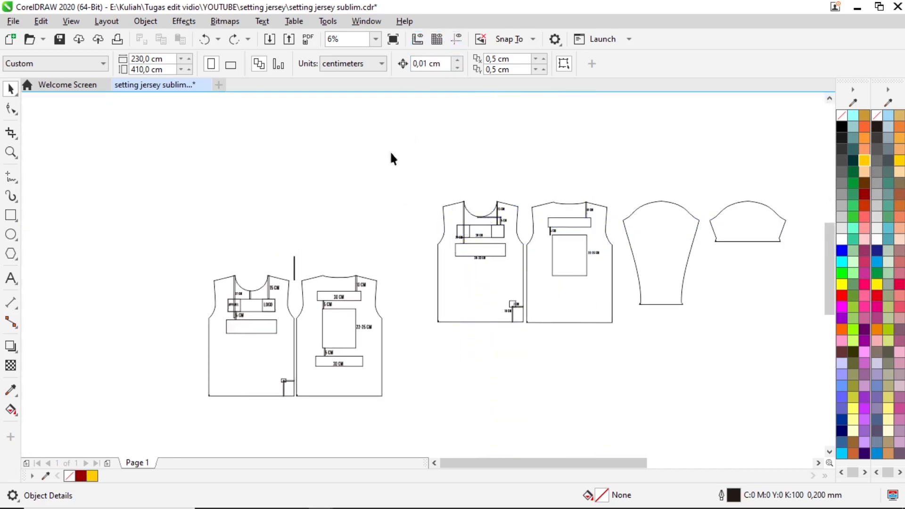
pyautogui.click(417, 40)
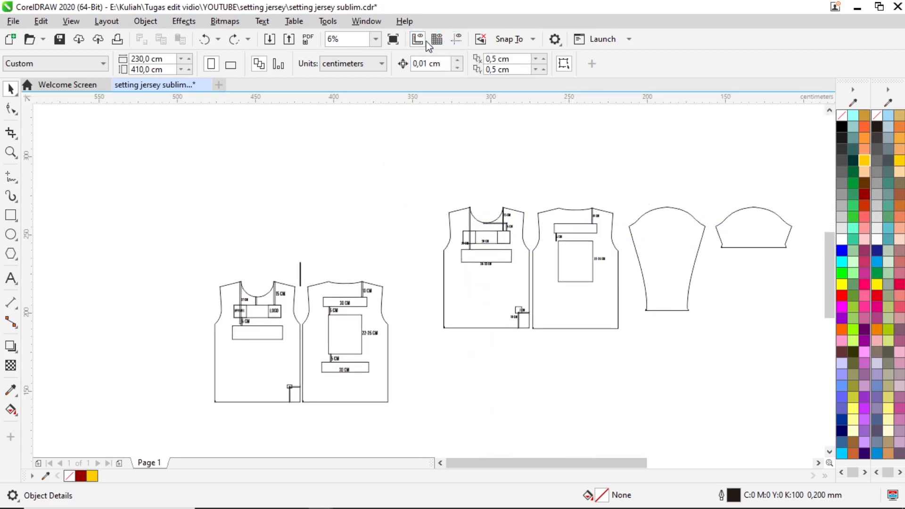
pyautogui.click(457, 39)
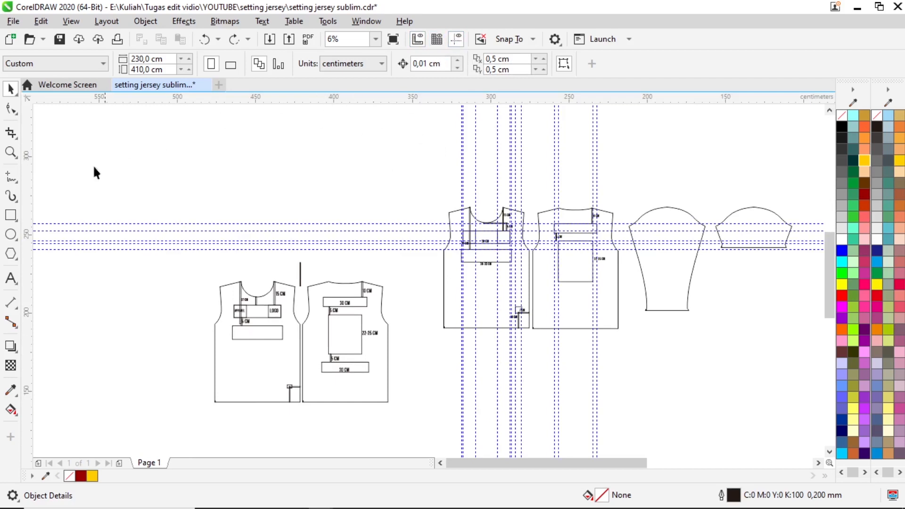
# Place vertical guidelines on both side edges of the APPAREL box, the LOGO box and the rectangle below them on the front panel
pyautogui.scroll(4, 136, 374)
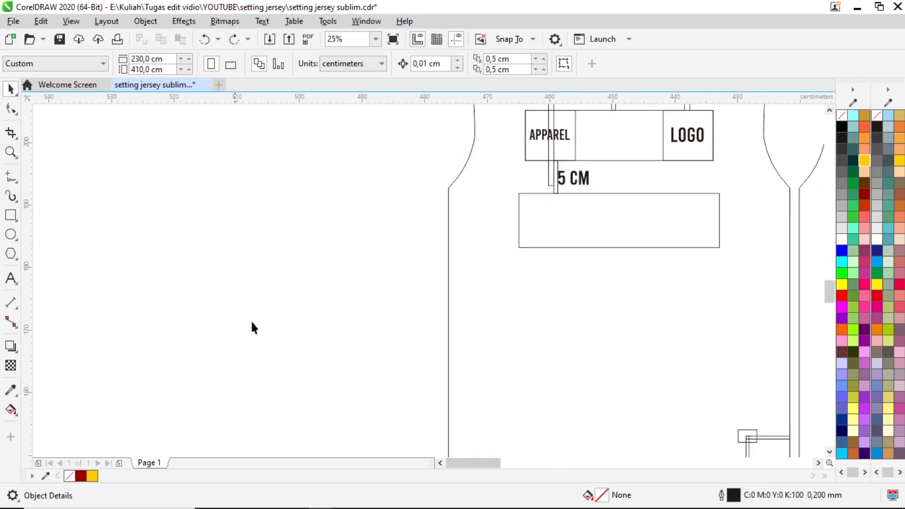
pyautogui.scroll(-2, 337, 264)
pyautogui.scroll(2, 389, 195)
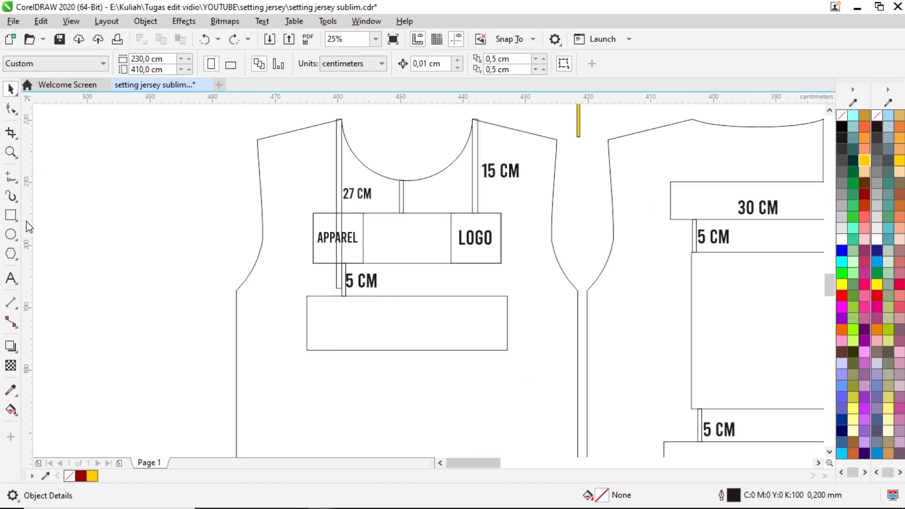
pyautogui.moveTo(26, 221); pyautogui.dragTo(313, 244)
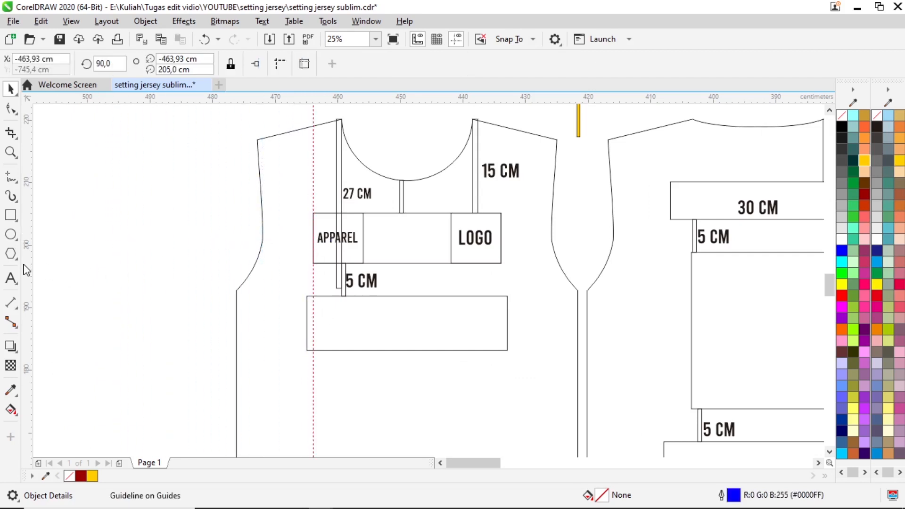
pyautogui.moveTo(188, 261); pyautogui.dragTo(363, 253)
pyautogui.moveTo(31, 275); pyautogui.dragTo(451, 262)
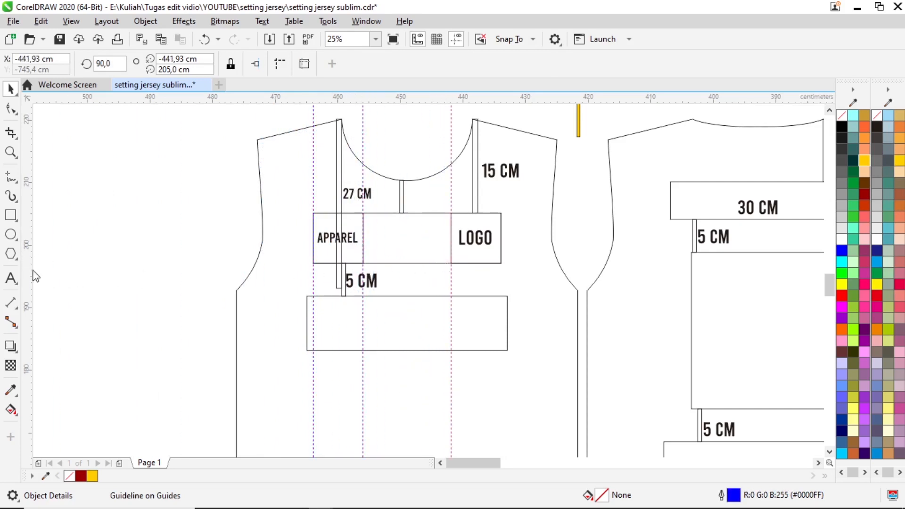
pyautogui.click(501, 291)
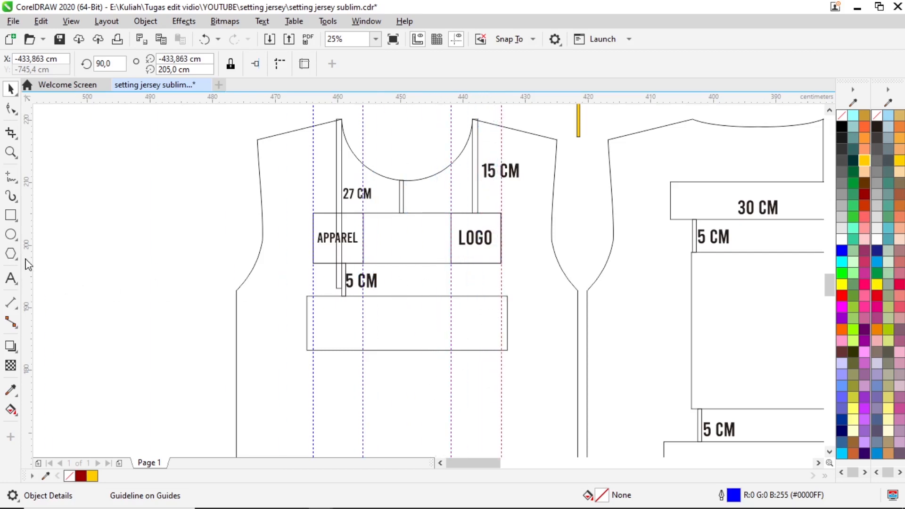
pyautogui.moveTo(28, 265); pyautogui.dragTo(309, 328)
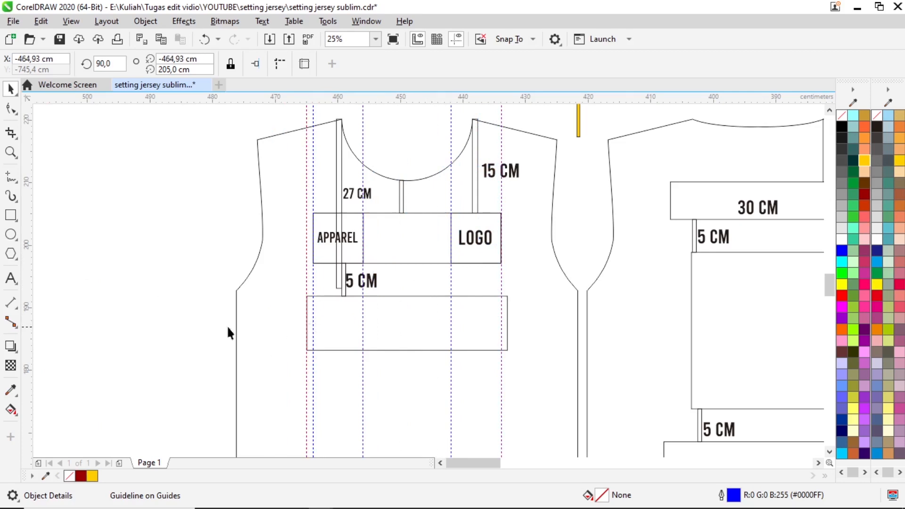
pyautogui.moveTo(470, 343); pyautogui.dragTo(508, 343)
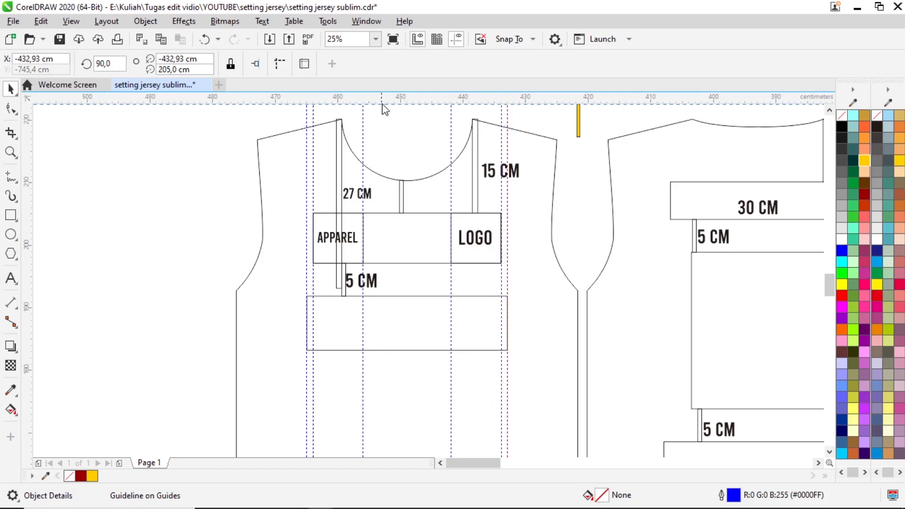
# Add a horizontal guideline across the front panel's shoulders and delete it
pyautogui.moveTo(385, 109); pyautogui.dragTo(383, 127)
pyautogui.moveTo(382, 198); pyautogui.dragTo(383, 200)
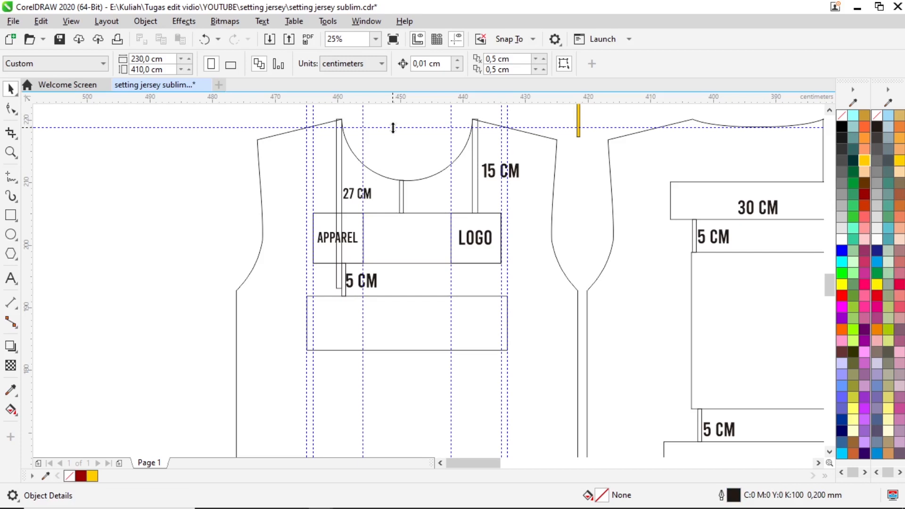
pyautogui.rightClick(230, 127)
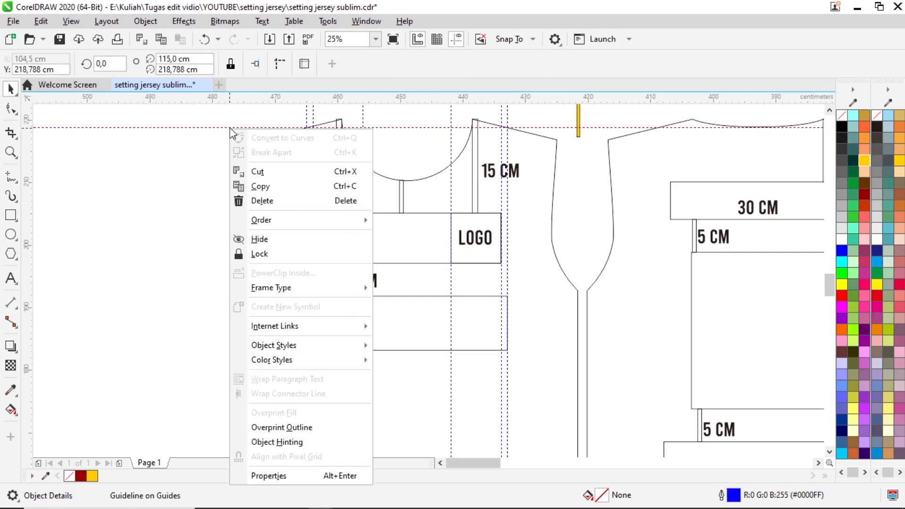
pyautogui.click(262, 201)
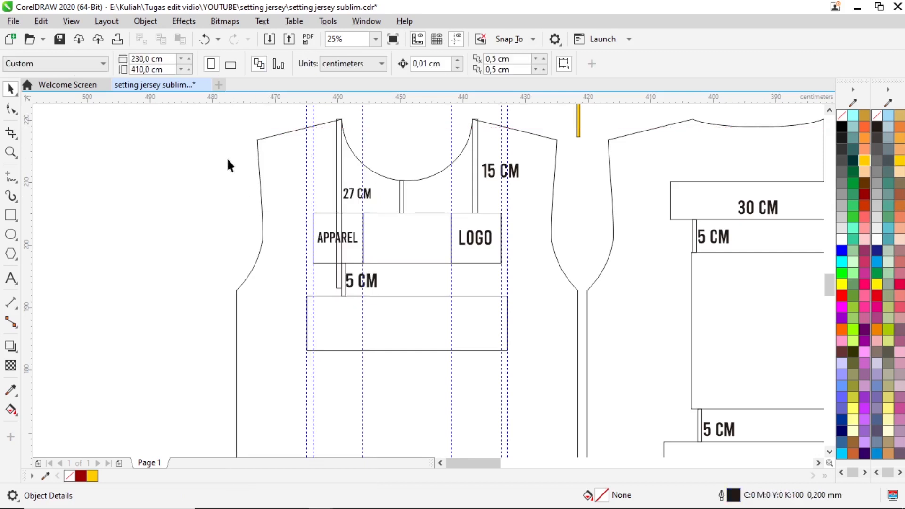
# Delete the vertical guideline on the APPAREL box's inner edge and undo the deletion
pyautogui.click(362, 127)
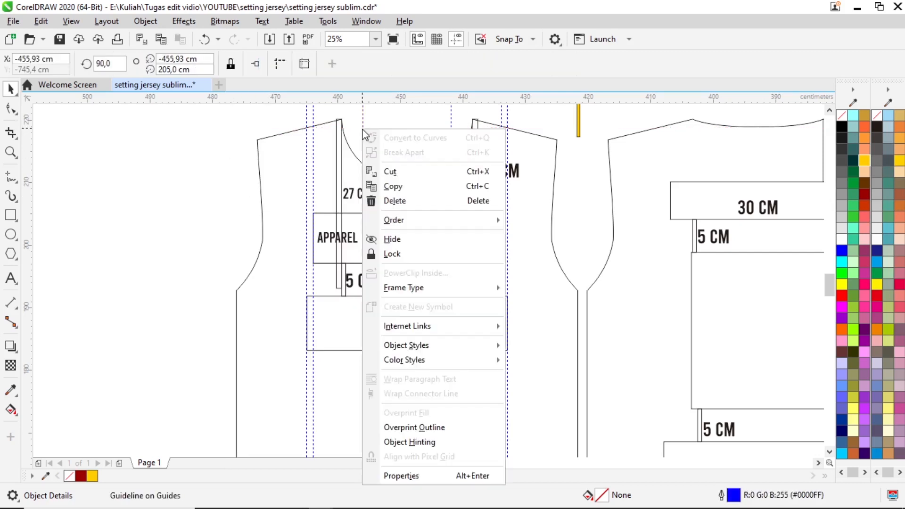
pyautogui.rightClick(362, 127)
pyautogui.click(185, 150)
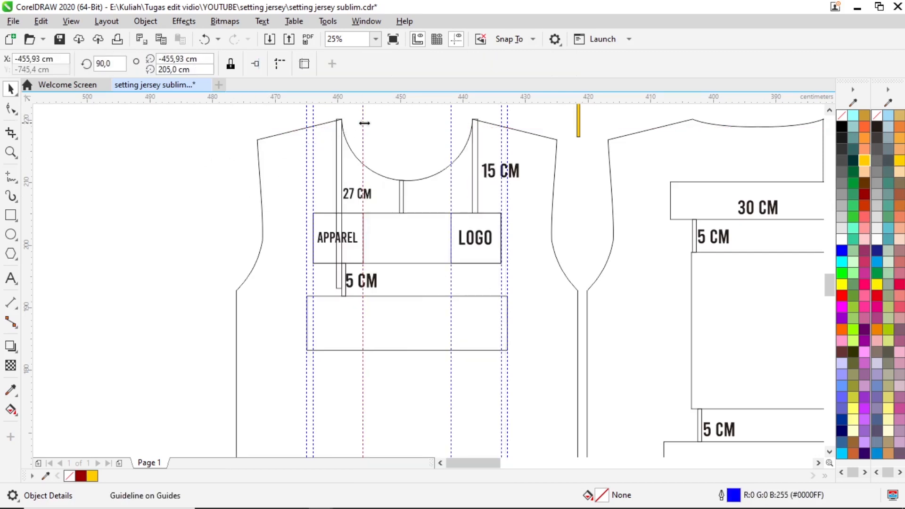
pyautogui.press('Delete')
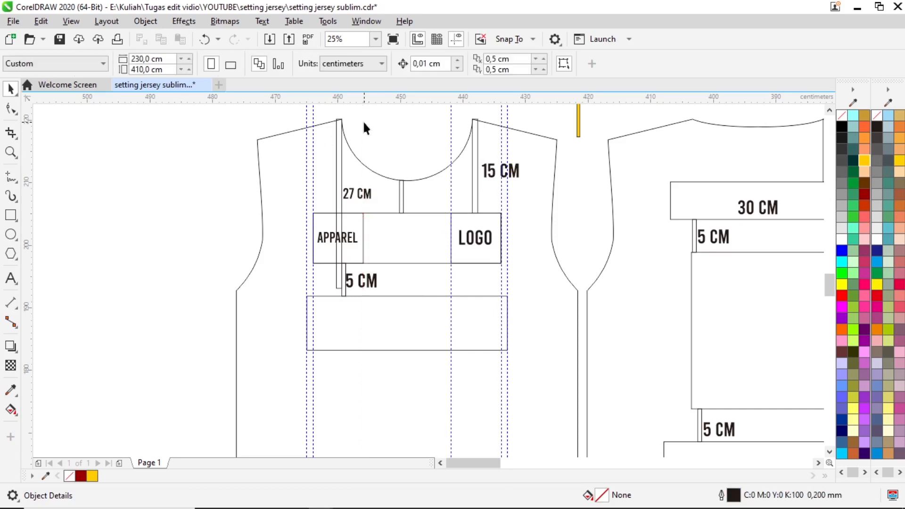
pyautogui.hotkey('ctrl', 'z')
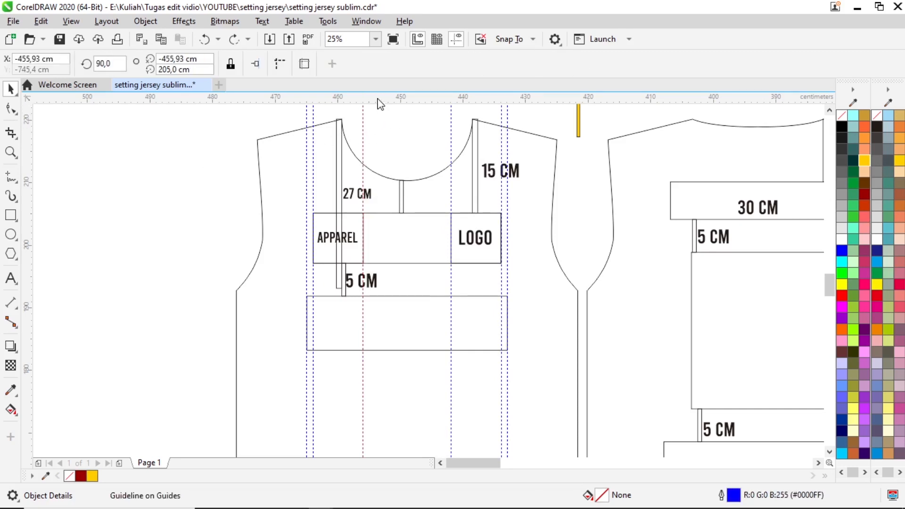
# Place horizontal guidelines on the upper and lower edges of the APPAREL and LOGO boxes and of the rectangle below them
pyautogui.moveTo(382, 99); pyautogui.dragTo(381, 213)
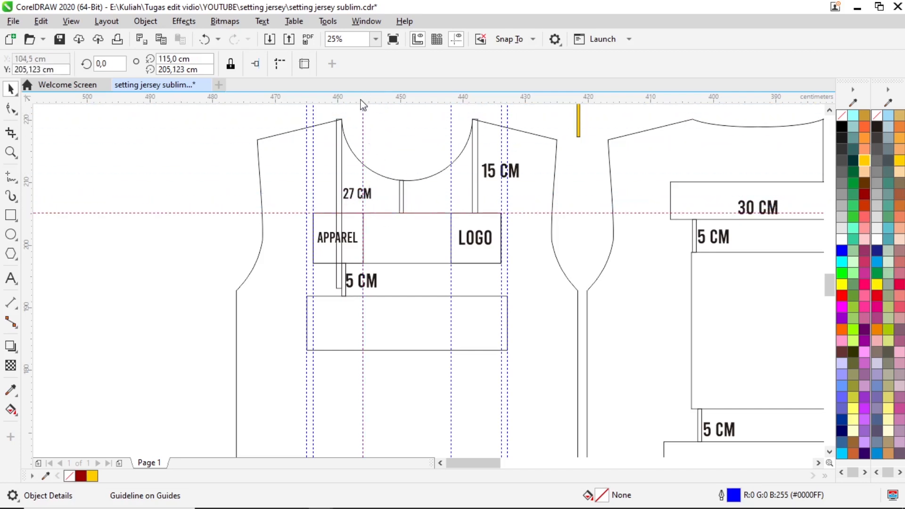
pyautogui.moveTo(362, 137); pyautogui.dragTo(373, 249)
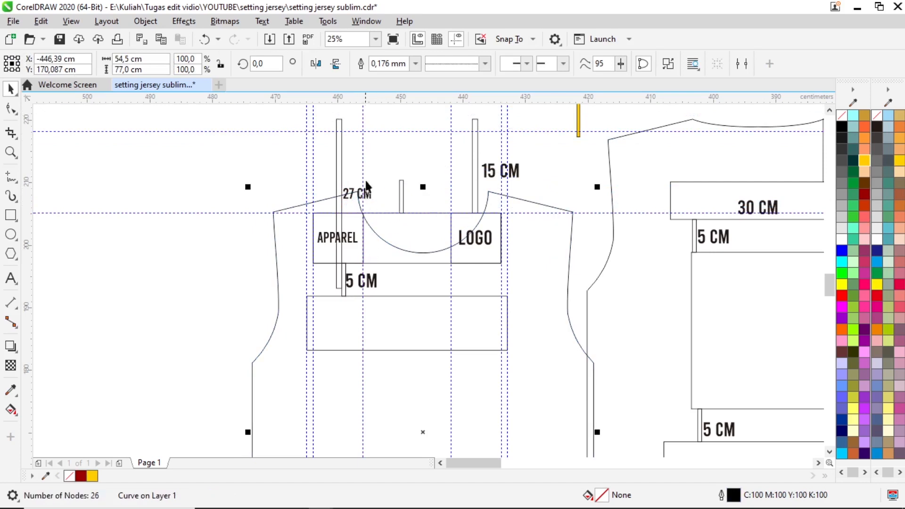
pyautogui.hotkey('ctrl', 'z')
pyautogui.moveTo(395, 131); pyautogui.dragTo(396, 263)
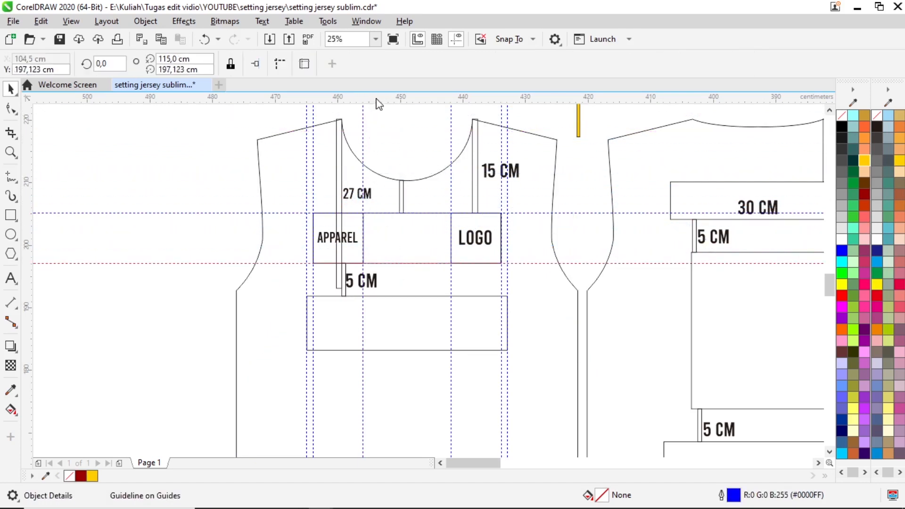
pyautogui.moveTo(377, 99); pyautogui.dragTo(385, 296)
pyautogui.moveTo(384, 149); pyautogui.dragTo(392, 349)
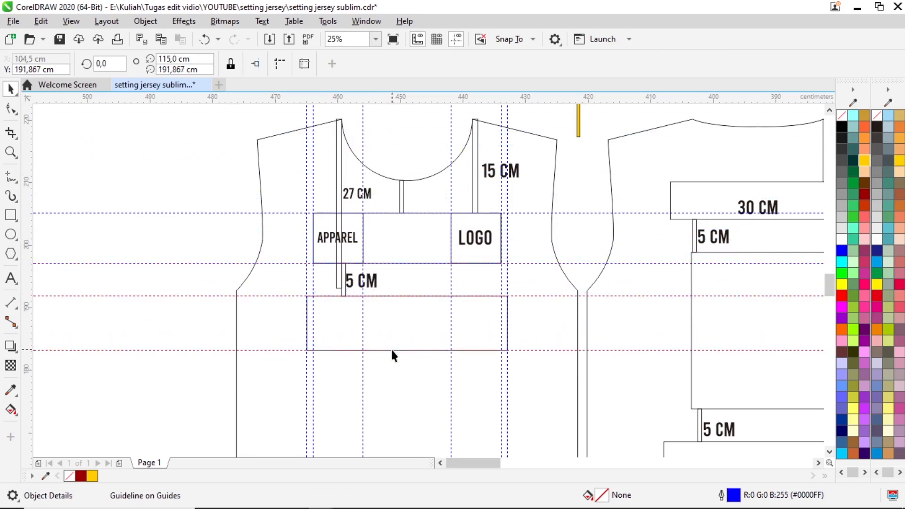
# Delete the lower rectangle, the wide chest rectangle and the APPAREL and LOGO boxes from the front panel, keeping their guidelines
pyautogui.click(406, 322)
pyautogui.press('Delete')
pyautogui.scroll(1, 306, 332)
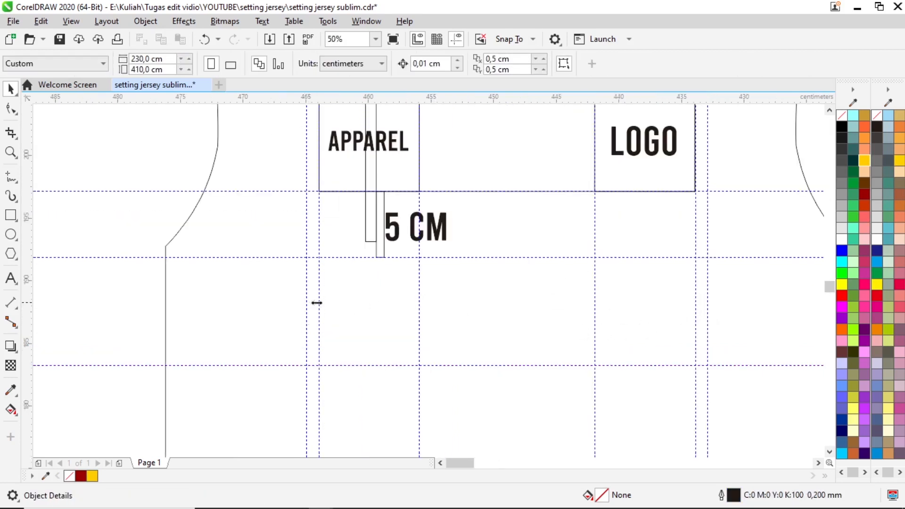
pyautogui.scroll(-1, 460, 333)
pyautogui.scroll(1, 455, 239)
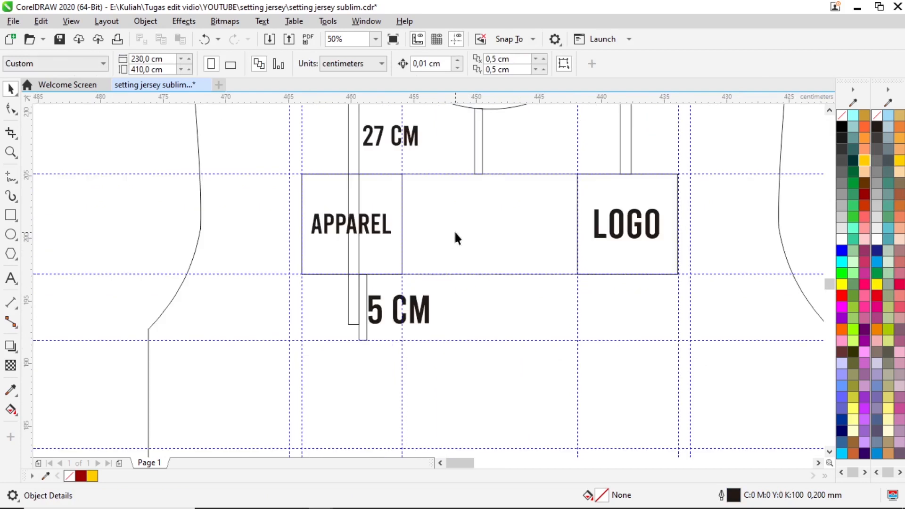
pyautogui.click(456, 239)
pyautogui.press('Delete')
pyautogui.click(375, 254)
pyautogui.press('Delete')
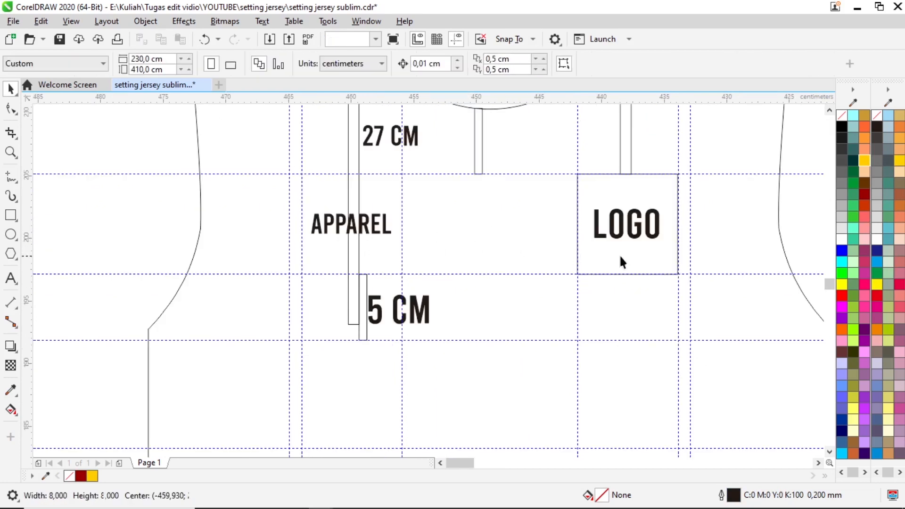
pyautogui.click(620, 262)
pyautogui.press('Delete')
# Delete the narrow measuring bars for the 27 cm, 5 cm, collar and 15 cm distances on the front panel
pyautogui.click(352, 256)
pyautogui.press('Delete')
pyautogui.click(362, 290)
pyautogui.press('Delete')
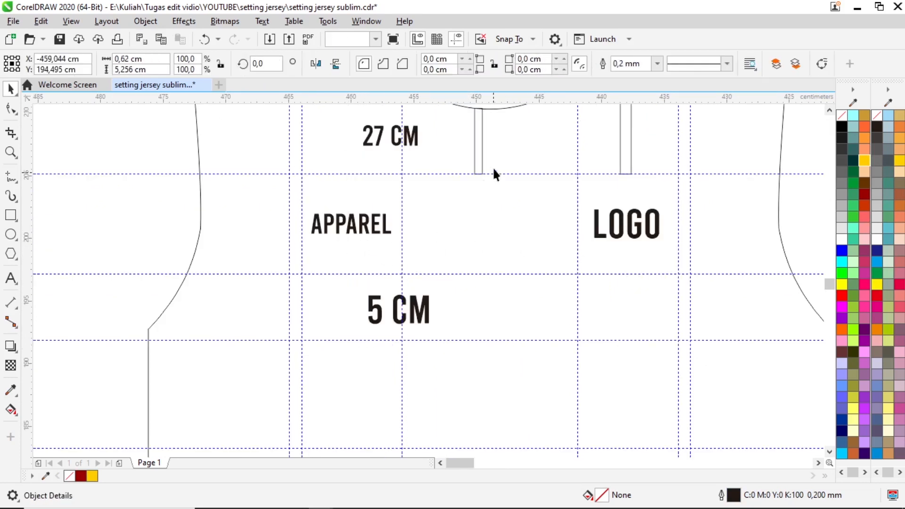
pyautogui.click(481, 165)
pyautogui.press('Delete')
pyautogui.click(621, 156)
pyautogui.press('Delete')
pyautogui.scroll(-1, 397, 220)
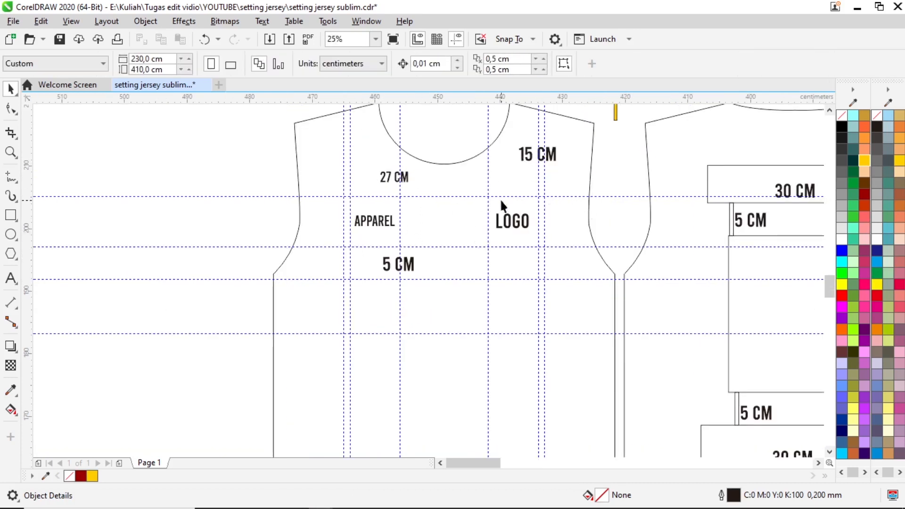
# Undo the deletions of the front panel's measuring bars
pyautogui.hotkey('ctrl', 'z')
pyautogui.hotkey('ctrl', 'z')
pyautogui.hotkey('ctrl', 'z')
pyautogui.hotkey('ctrl', 'z')
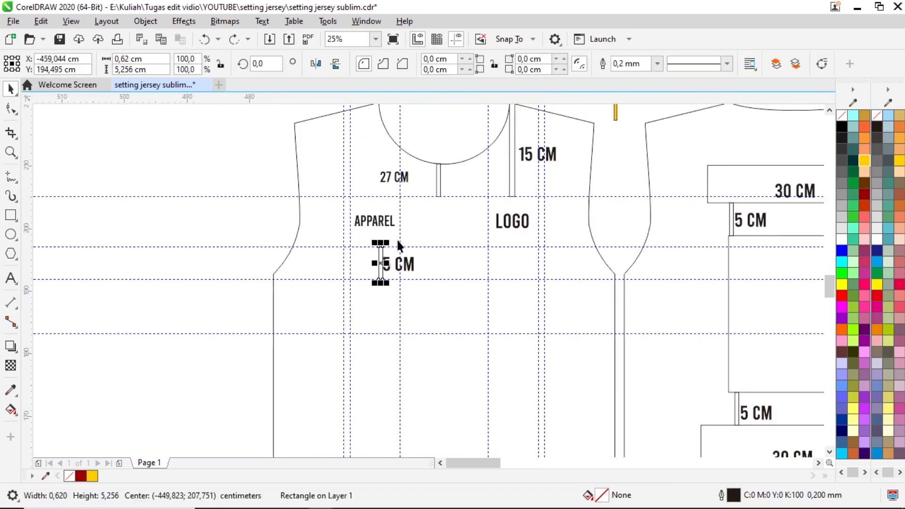
# Undo the front panel's rectangle deletions, and restore the guideline on the lower edge of the rectangle beneath the APPAREL and LOGO boxes
pyautogui.hotkey('ctrl', 'z')
pyautogui.hotkey('ctrl', 'z')
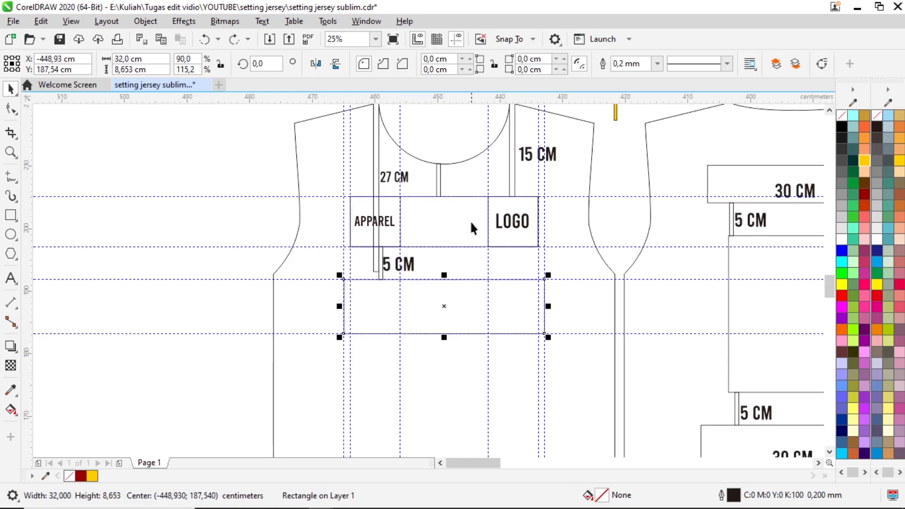
pyautogui.scroll(-1, 355, 251)
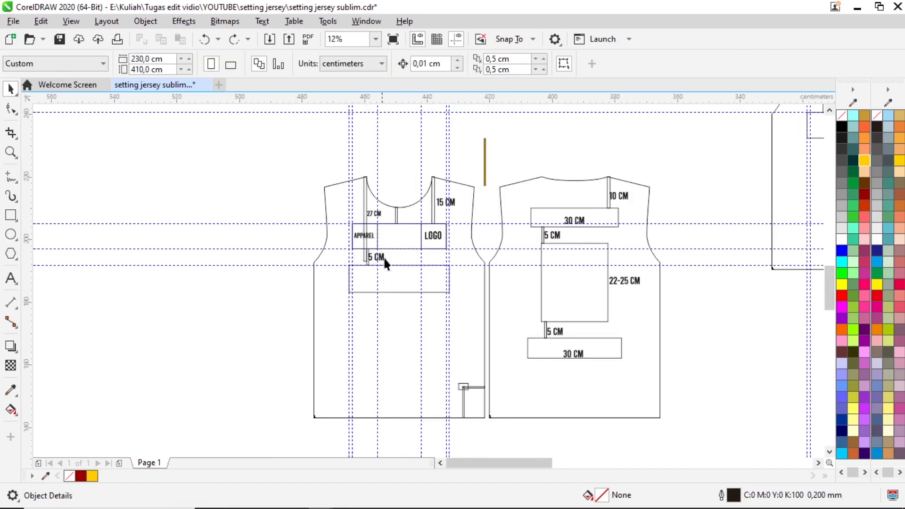
pyautogui.scroll(1, 386, 290)
pyautogui.hotkey('ctrl', 'shift', 'z')
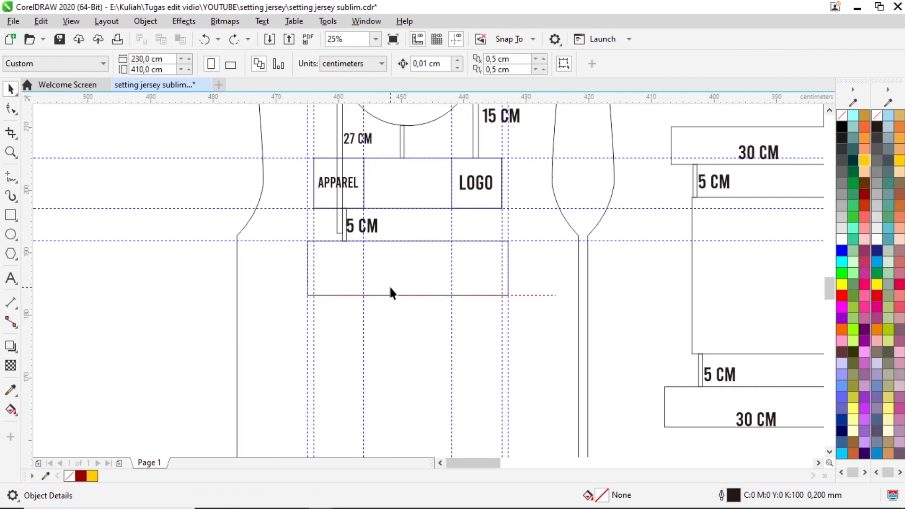
pyautogui.scroll(-1, 332, 295)
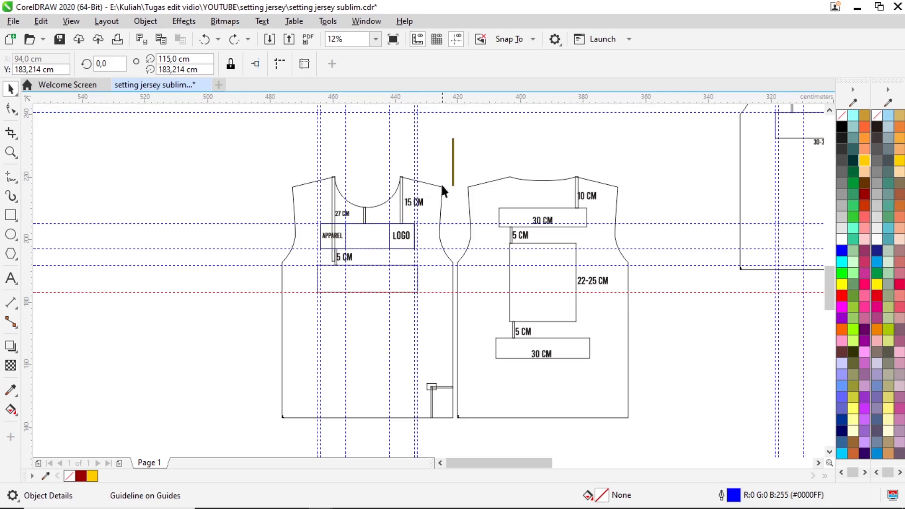
# Switch to File Explorer and import Mills Logo.png, pola.cdr and PSIS_logo.svg.png from the setting jersey folder into the CorelDRAW drawing
pyautogui.click(419, 499)
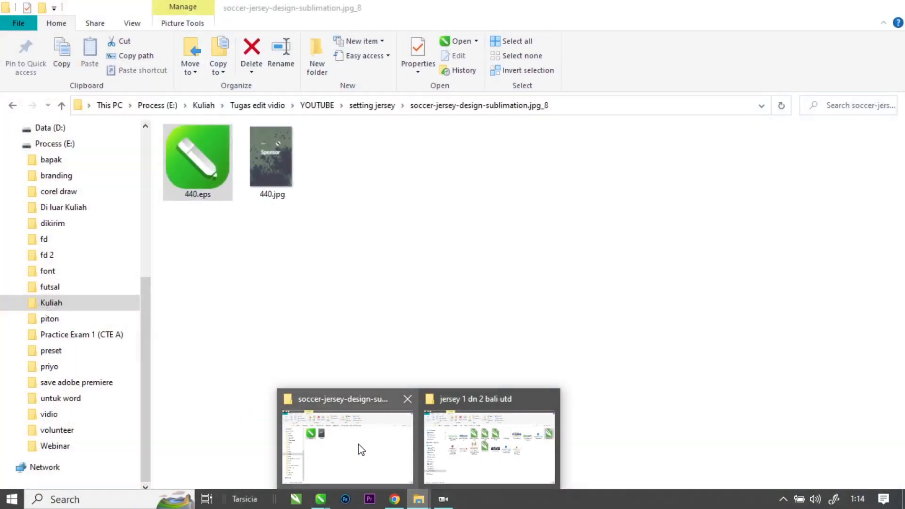
pyautogui.click(361, 450)
pyautogui.click(13, 106)
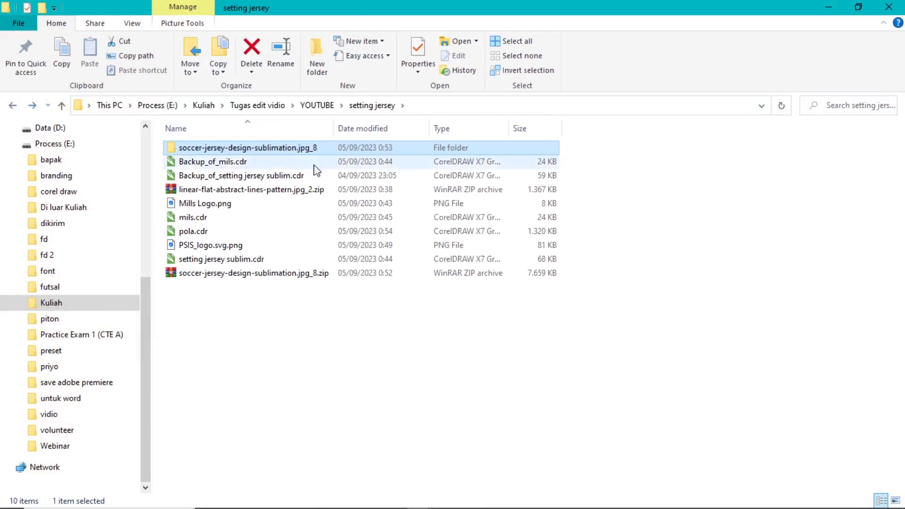
pyautogui.click(232, 207)
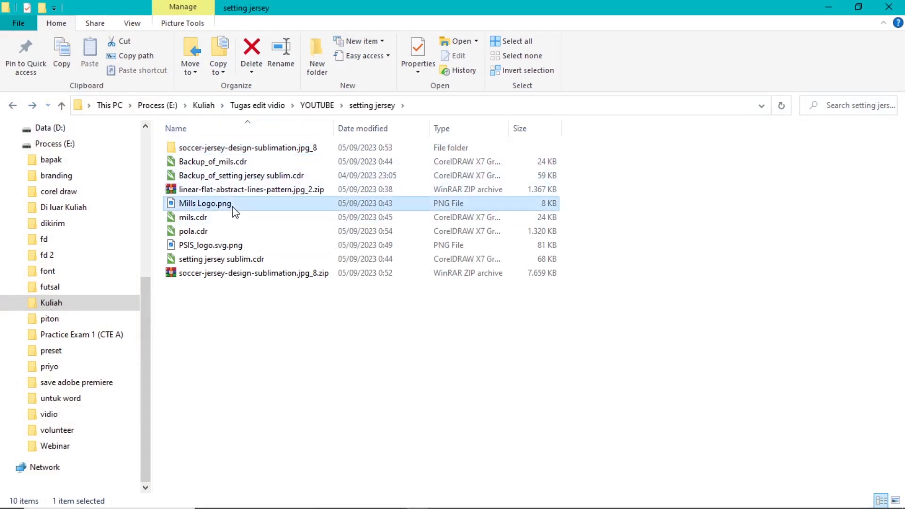
pyautogui.keyDown('ctrl'); pyautogui.click(234, 234); pyautogui.keyUp('ctrl')
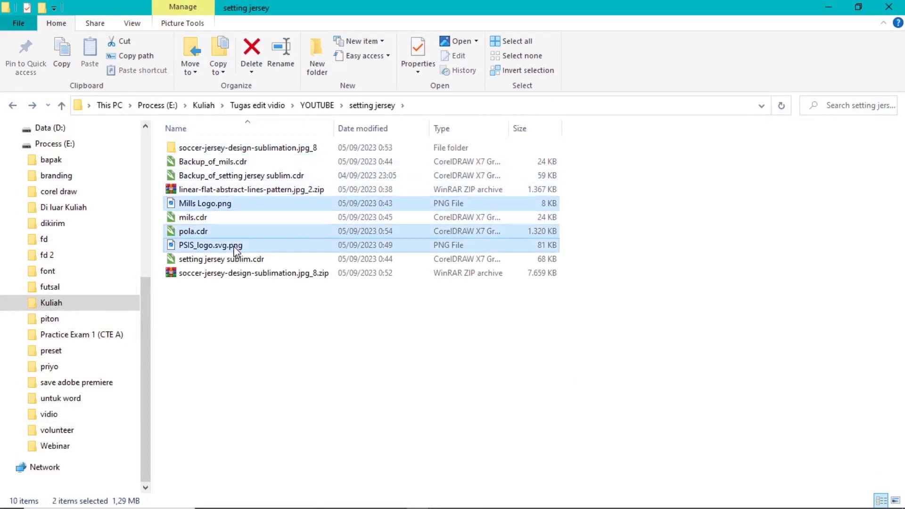
pyautogui.keyDown('ctrl'); pyautogui.click(234, 246); pyautogui.keyUp('ctrl')
pyautogui.moveTo(219, 235); pyautogui.dragTo(171, 366)
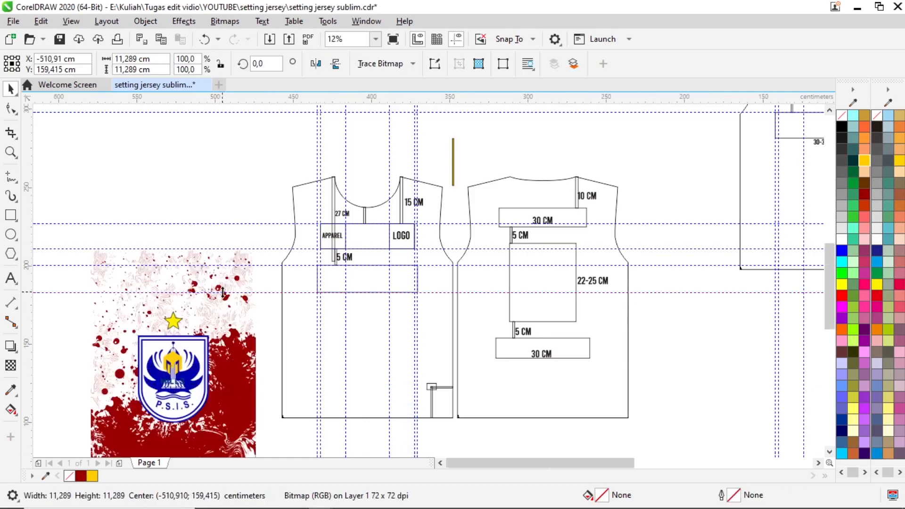
# Reposition the red splatter artwork beside the jersey patterns and fill the front panel with white
pyautogui.scroll(-3, 220, 325)
pyautogui.scroll(1, 221, 330)
pyautogui.moveTo(222, 337); pyautogui.dragTo(255, 289)
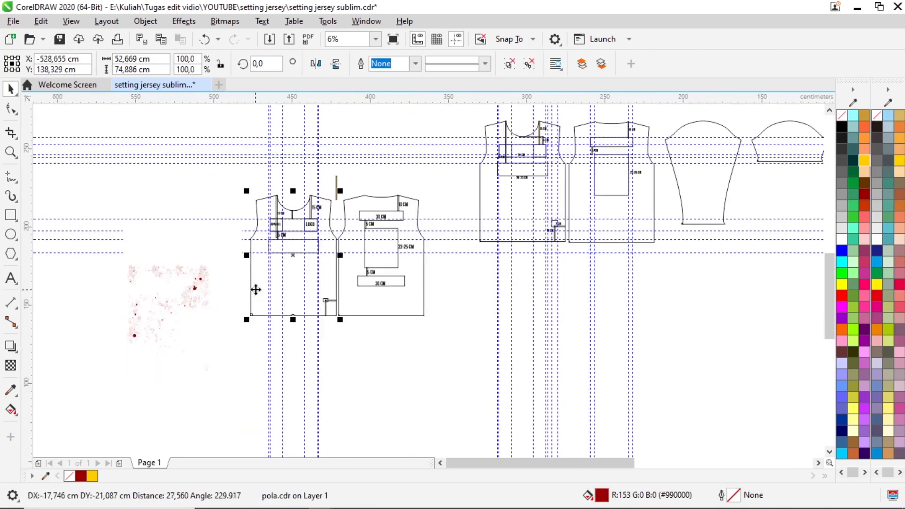
pyautogui.click(841, 239)
pyautogui.scroll(2, 198, 335)
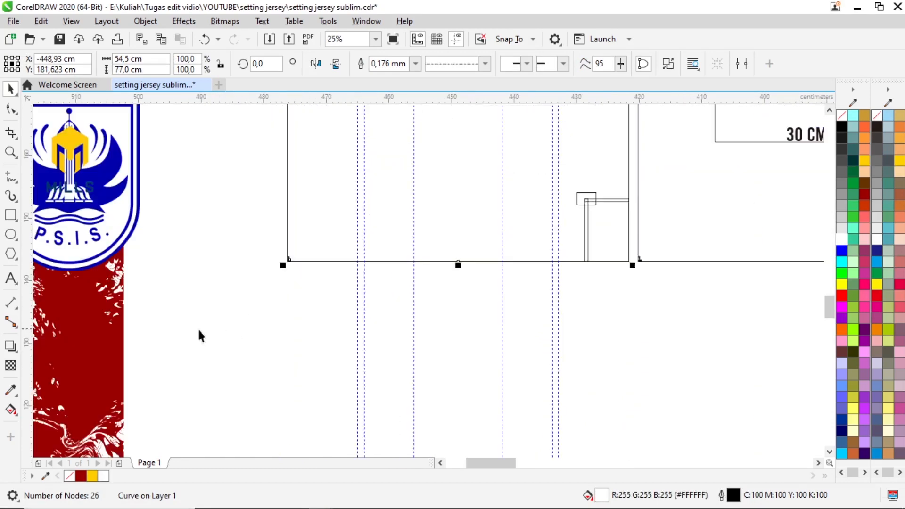
# PowerClip the red splatter artwork inside the front jersey panel
pyautogui.scroll(-1, 117, 358)
pyautogui.click(125, 352)
pyautogui.scroll(-1, 134, 348)
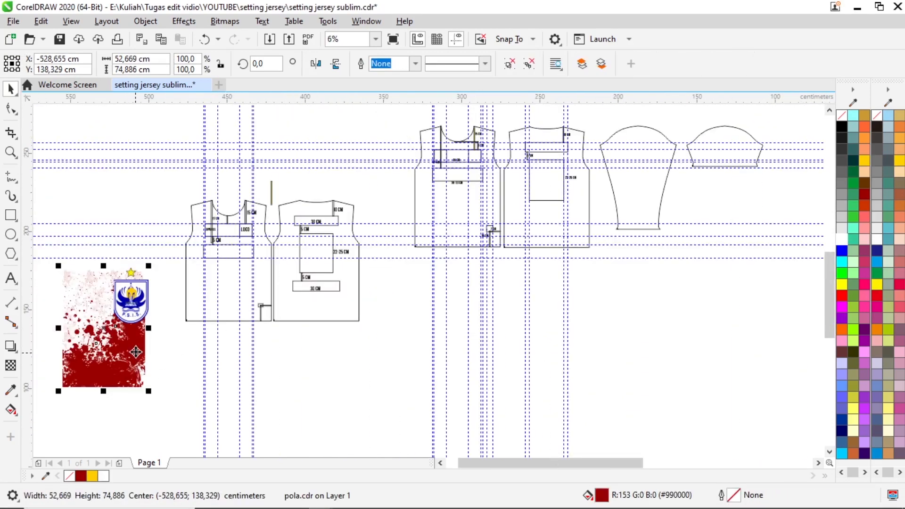
pyautogui.rightClick(134, 348)
pyautogui.click(192, 277)
pyautogui.click(190, 289)
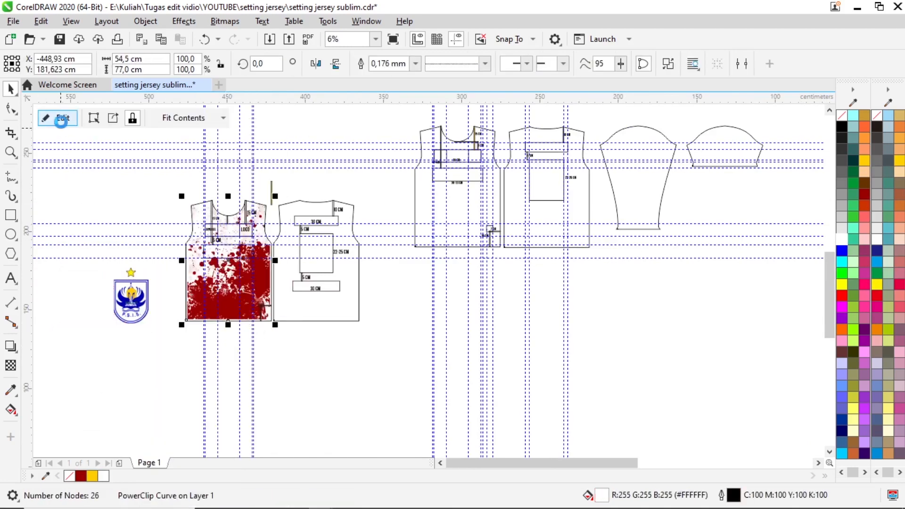
# Edit the PowerClip contents, enlarging the splatter artwork to about 112.8% and moving it to cover the lower part of the front panel
pyautogui.click(56, 118)
pyautogui.scroll(1, 258, 317)
pyautogui.click(269, 251)
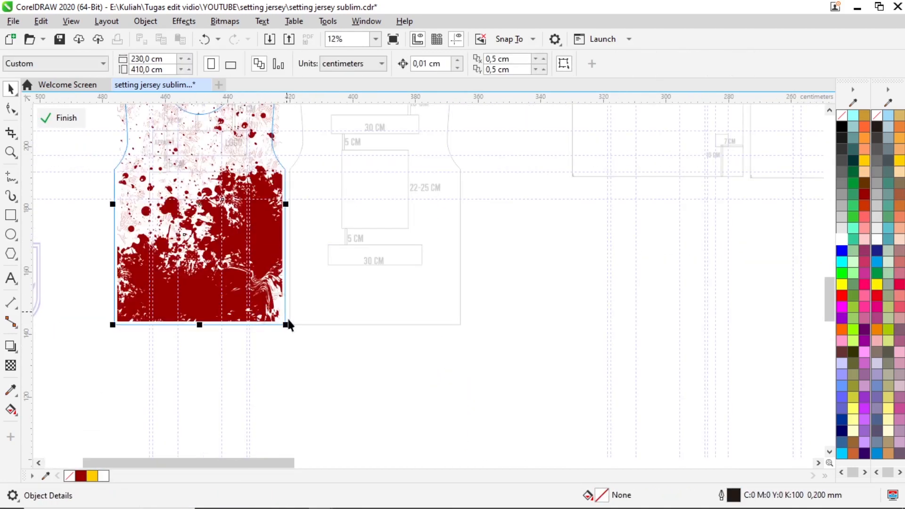
pyautogui.moveTo(287, 325); pyautogui.dragTo(309, 358)
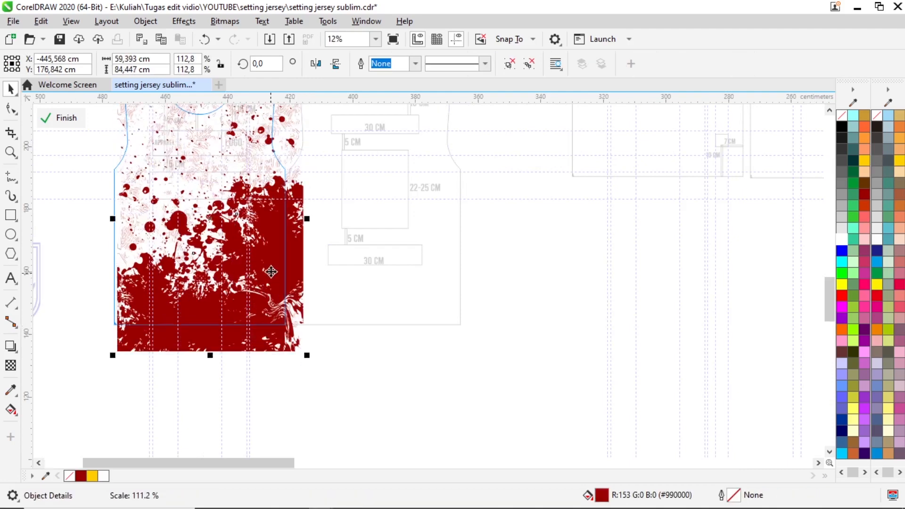
pyautogui.moveTo(267, 262); pyautogui.dragTo(264, 259)
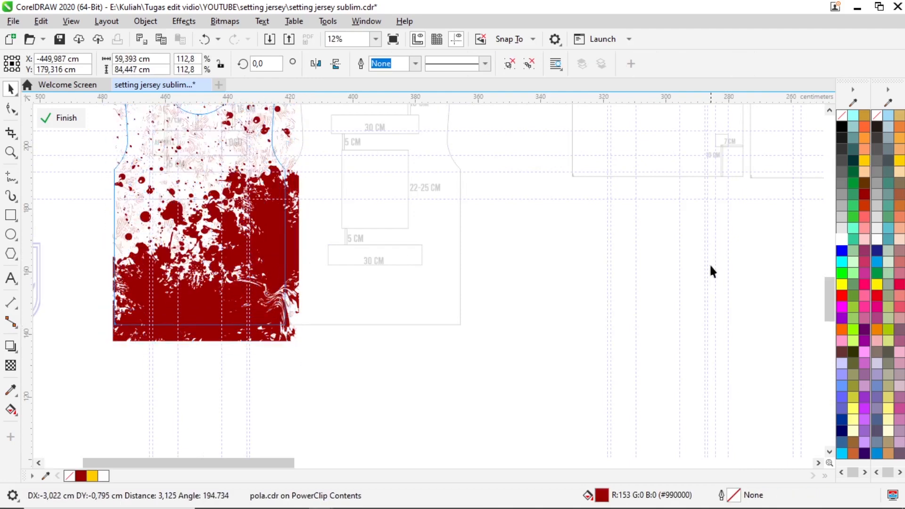
# Recolour the clipped splatter artwork dark blue (C:100 M:100 Y:0 K:0) and finish editing the PowerClip
pyautogui.click(876, 249)
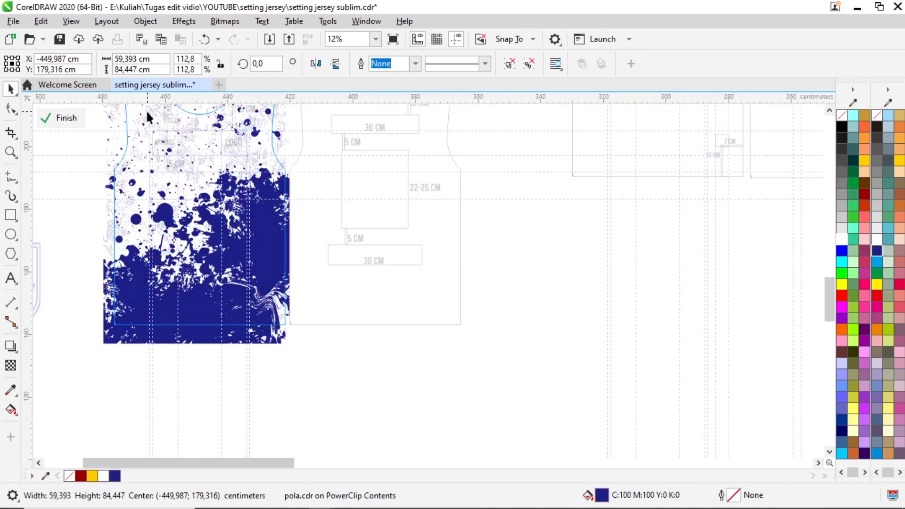
pyautogui.click(62, 118)
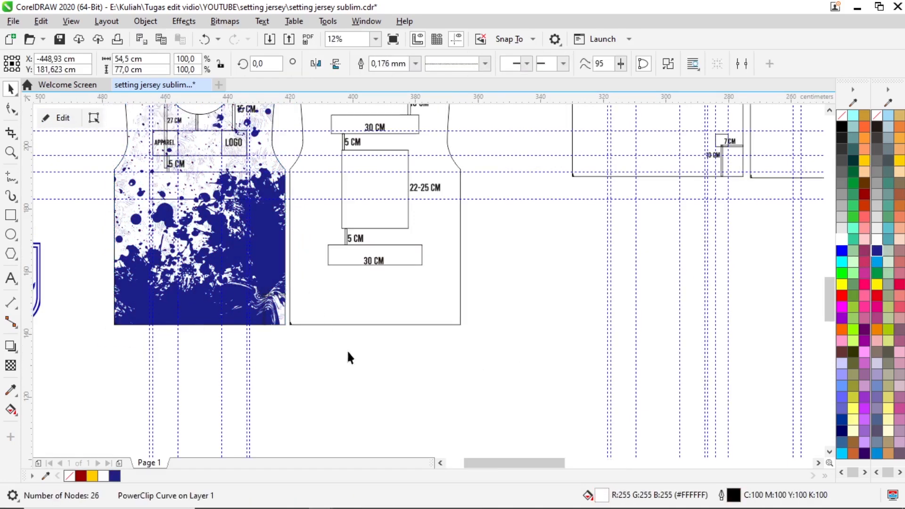
pyautogui.click(346, 349)
# Scale the PSIS logo down to about 6.9 × 10.9 cm and place it over the LOGO box on the front panel
pyautogui.scroll(-3, 346, 349)
pyautogui.scroll(3, 259, 241)
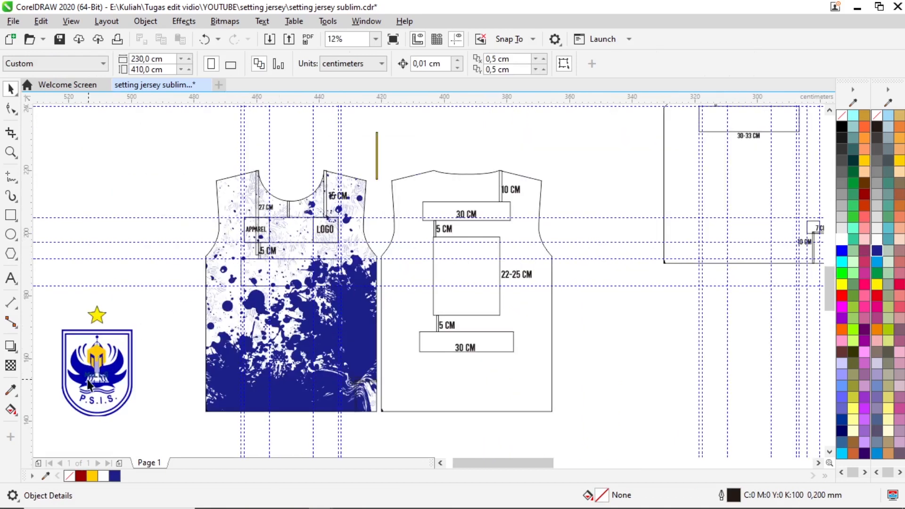
pyautogui.moveTo(106, 384)
pyautogui.mouseDown()
pyautogui.moveTo(320, 299)
pyautogui.moveTo(180, 178)
pyautogui.mouseUp()
pyautogui.click(320, 237)
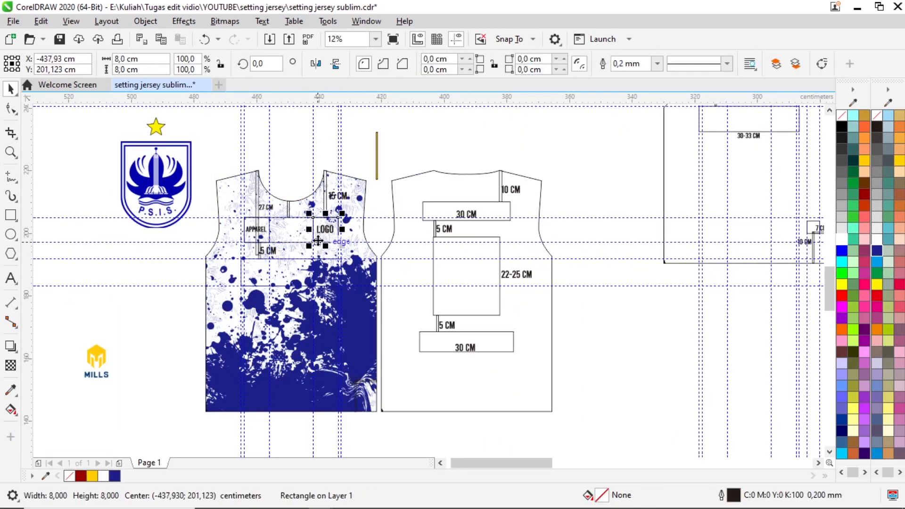
pyautogui.click(188, 210)
pyautogui.moveTo(194, 231); pyautogui.dragTo(362, 297)
pyautogui.scroll(5, 338, 240)
pyautogui.scroll(-2, 281, 288)
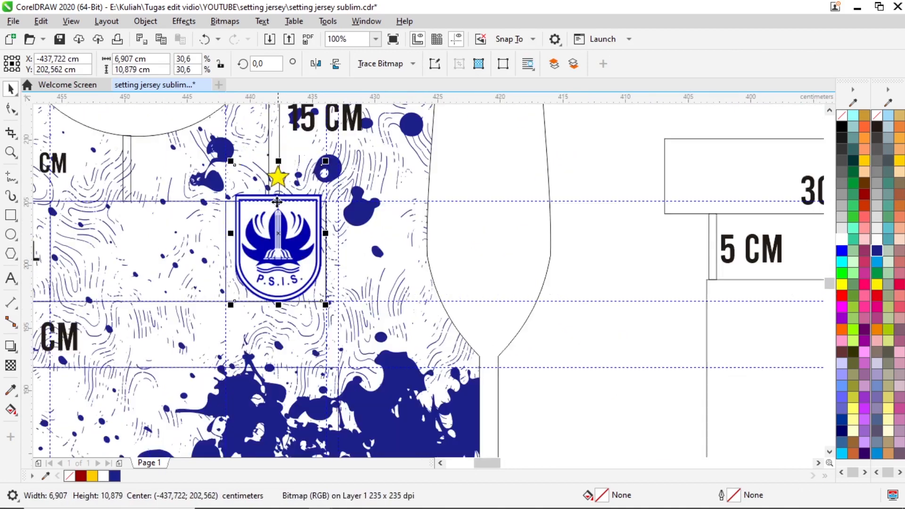
# Reduce the PSIS logo to about 6.4 × 10.1 cm so the shield fits between the LOGO box's horizontal guidelines
pyautogui.scroll(4, 464, 196)
pyautogui.scroll(-2, 464, 196)
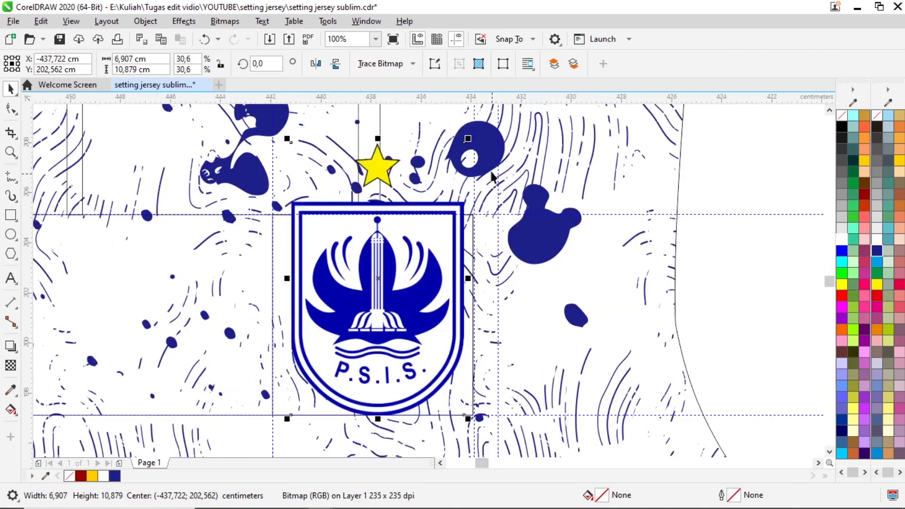
pyautogui.moveTo(469, 137); pyautogui.dragTo(456, 159)
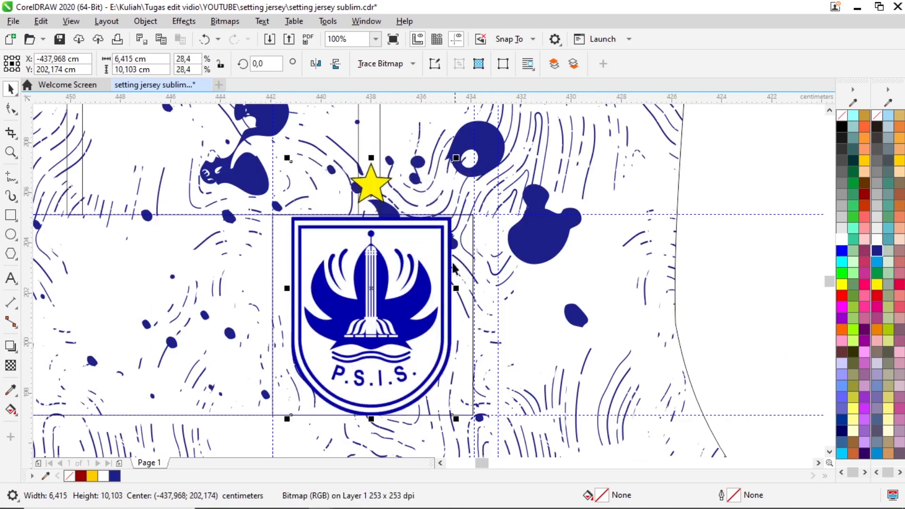
pyautogui.scroll(-4, 545, 266)
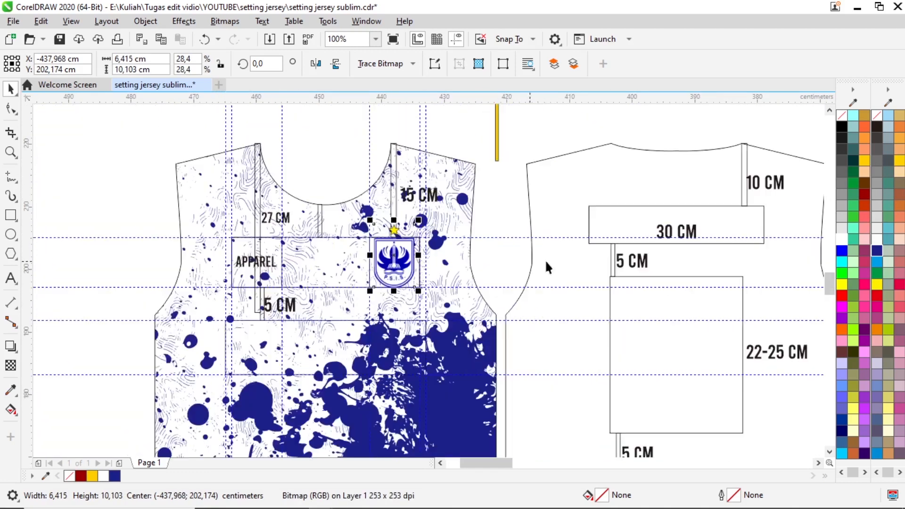
# Examine how the PSIS shield and star sit against the LOGO box and its guidelines
pyautogui.click(486, 200)
pyautogui.scroll(4, 409, 261)
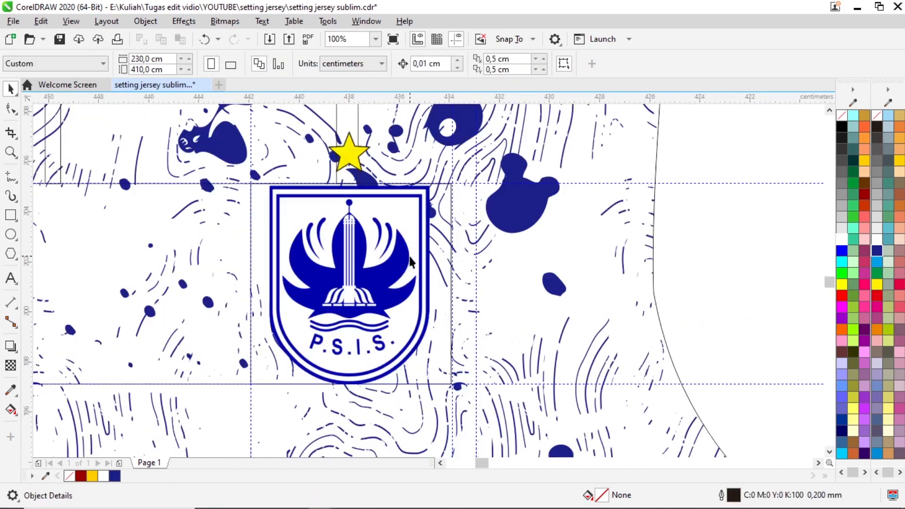
pyautogui.click(426, 256)
pyautogui.scroll(-2, 424, 259)
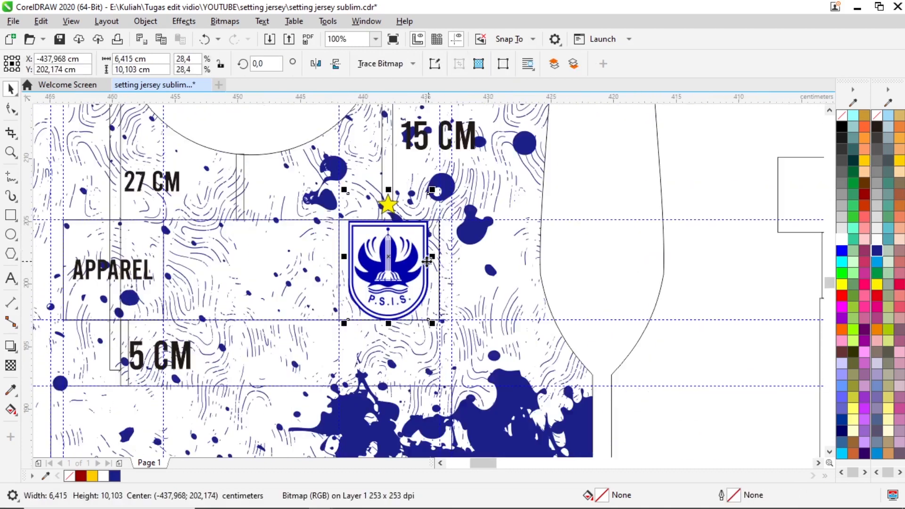
pyautogui.scroll(2, 424, 259)
pyautogui.scroll(-2, 440, 235)
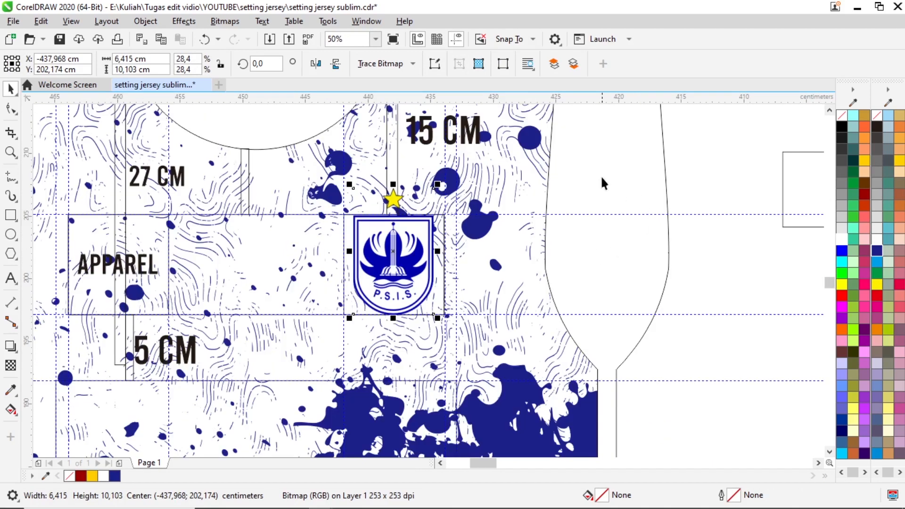
pyautogui.click(442, 233)
pyautogui.scroll(2, 443, 237)
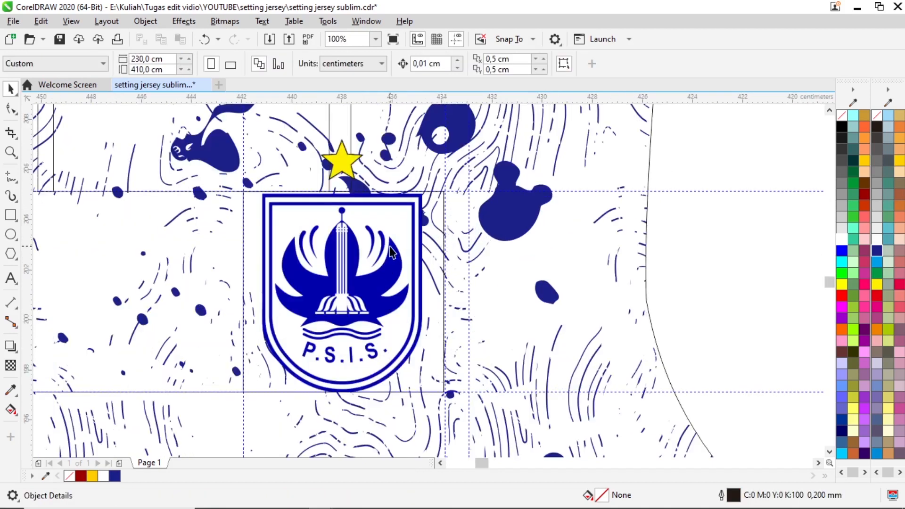
# Select the PSIS logo together with the LOGO box and centre the logo horizontally on the box
pyautogui.click(391, 248)
pyautogui.scroll(6, 443, 208)
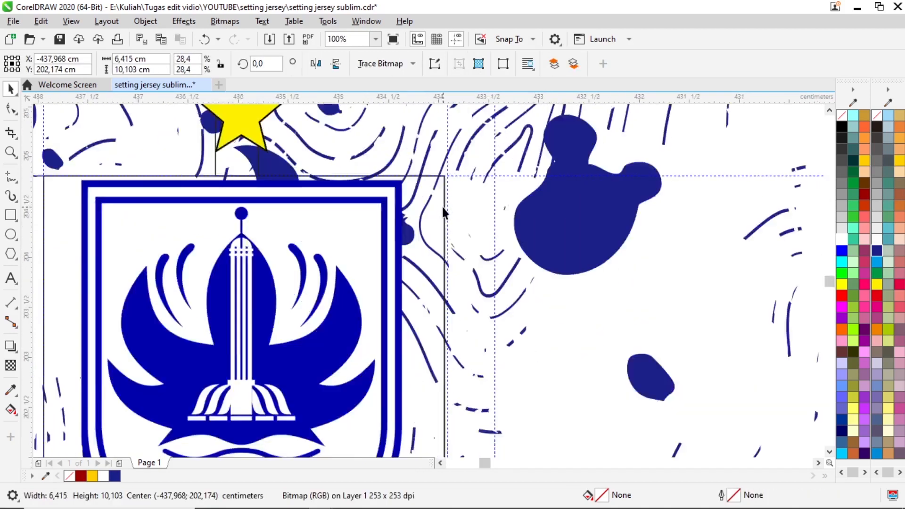
pyautogui.keyDown('shift'); pyautogui.click(448, 215); pyautogui.keyUp('shift')
pyautogui.scroll(-2, 442, 223)
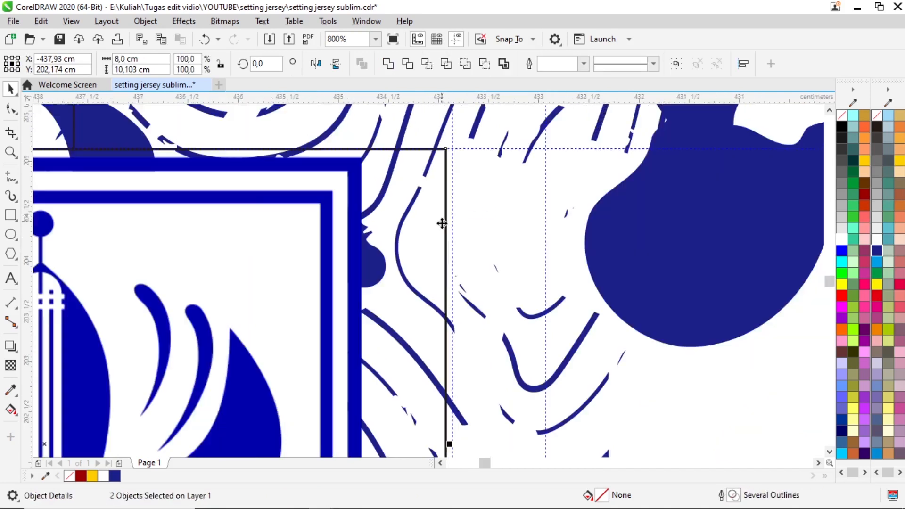
pyautogui.scroll(-1, 430, 231)
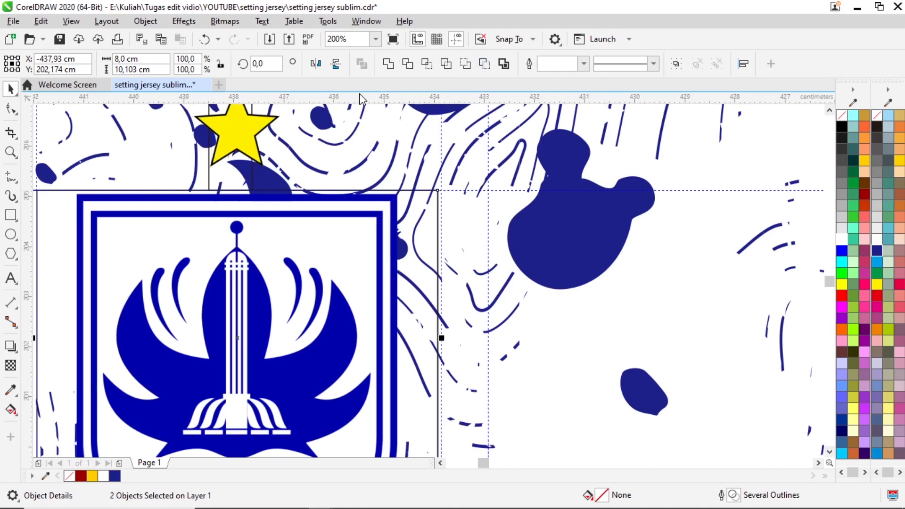
pyautogui.scroll(-1, 325, 247)
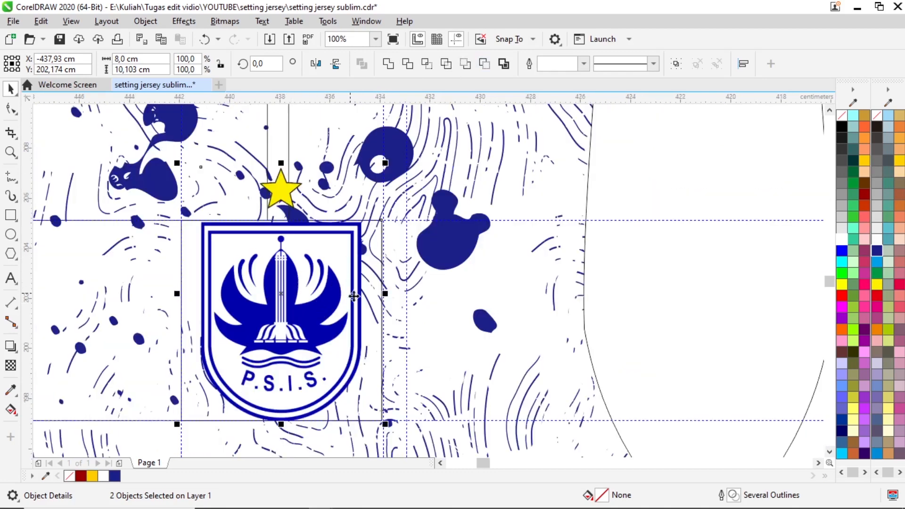
pyautogui.scroll(-1, 611, 311)
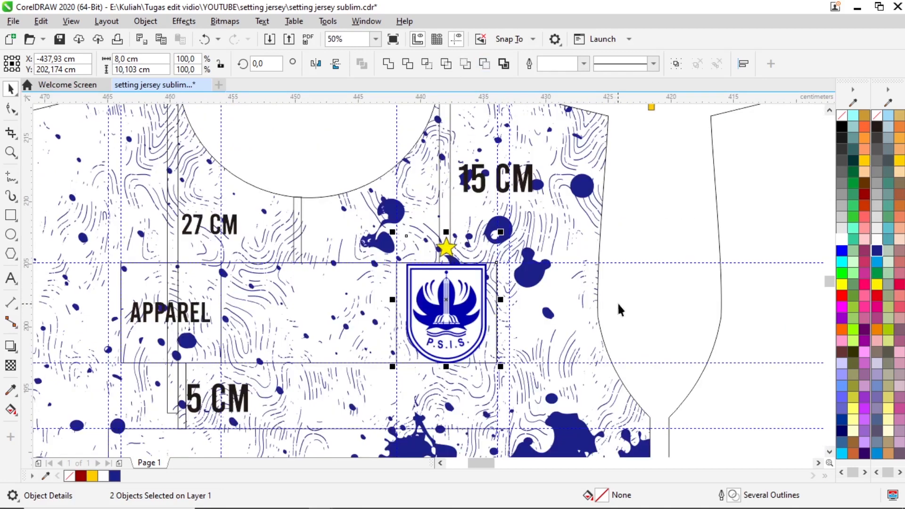
pyautogui.scroll(-1, 229, 300)
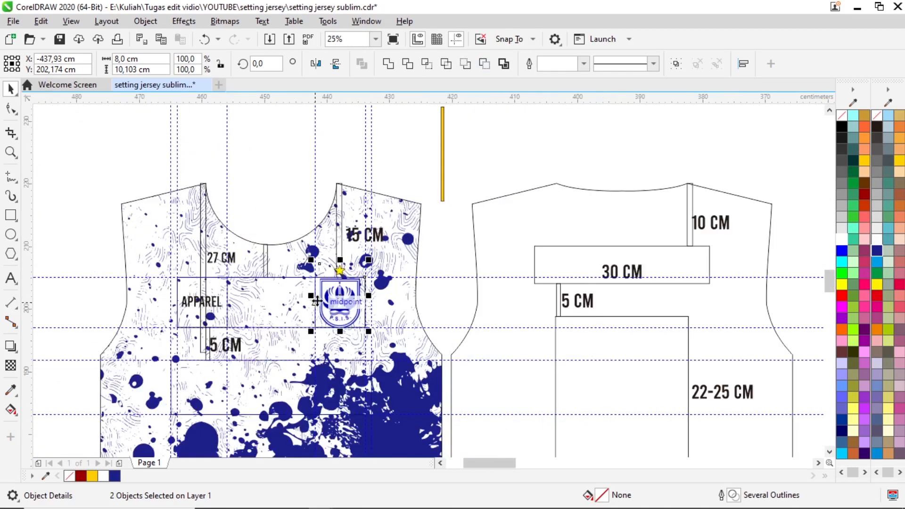
pyautogui.scroll(1, 341, 257)
pyautogui.scroll(-1, 394, 257)
pyautogui.scroll(-1, 394, 257)
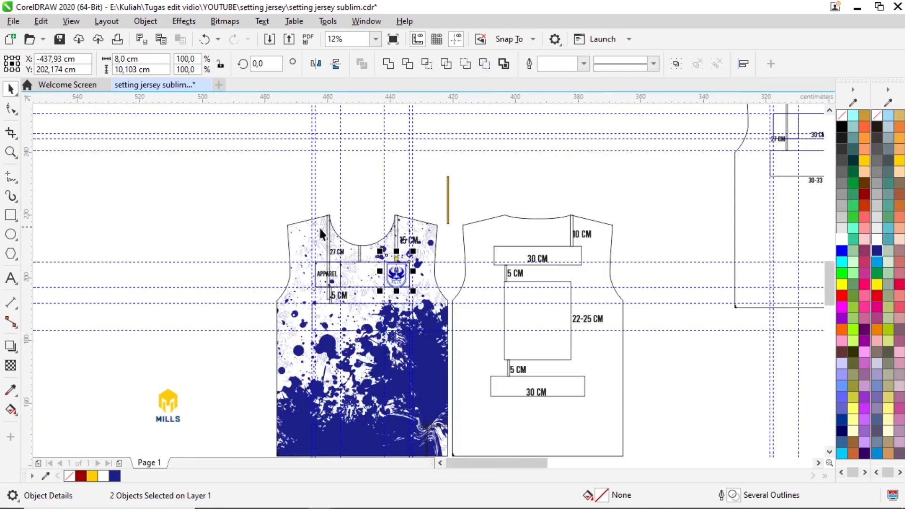
# Enlarge the MILLS logo bitmap beside the front panel to about 14 × 14 cm
pyautogui.click(165, 405)
pyautogui.scroll(1, 164, 408)
pyautogui.moveTo(197, 370); pyautogui.dragTo(259, 289)
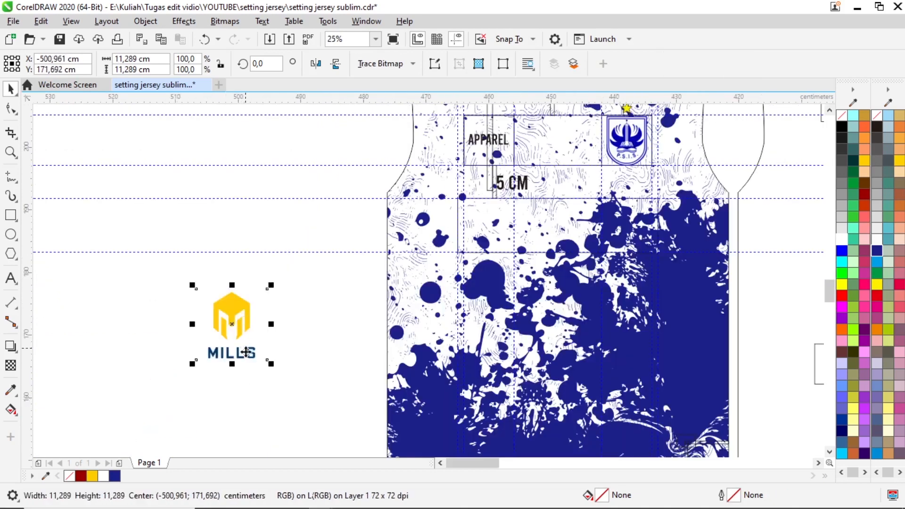
pyautogui.scroll(2, 243, 357)
pyautogui.scroll(-1, 262, 319)
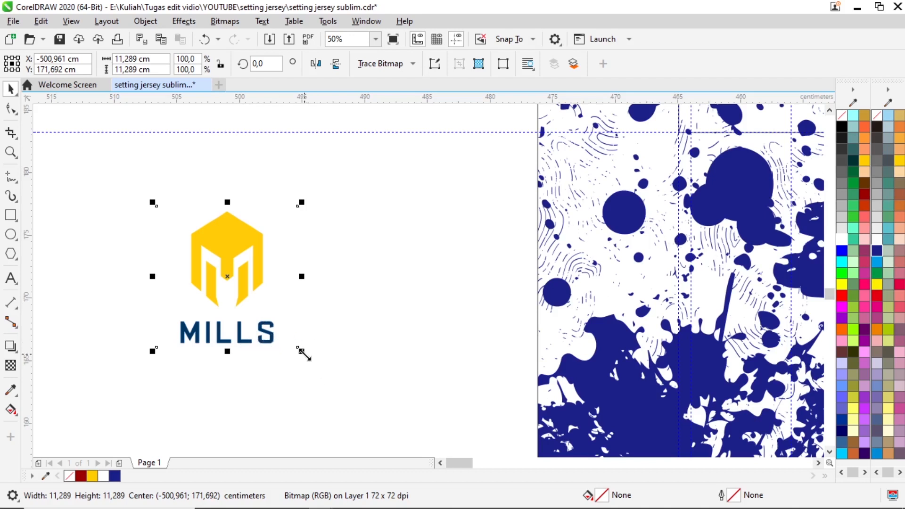
pyautogui.moveTo(301, 351); pyautogui.dragTo(336, 385)
# Try to recolour the MILLS bitmap directly with the light orange palette colour
pyautogui.click(862, 149)
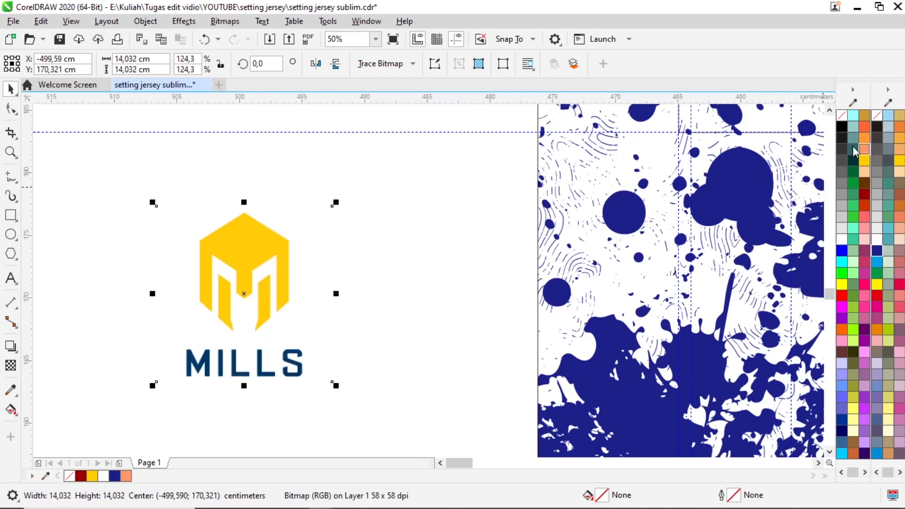
pyautogui.click(389, 241)
pyautogui.click(259, 247)
pyautogui.moveTo(278, 239); pyautogui.dragTo(263, 257)
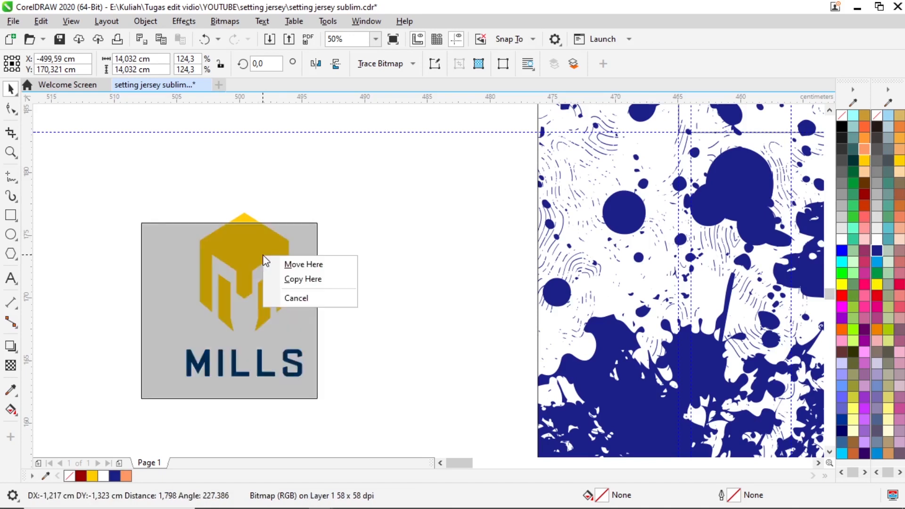
pyautogui.click(273, 206)
# Convert the MILLS bitmap to vectors using Outline Trace with the Detailed Logo preset
pyautogui.rightClick(252, 233)
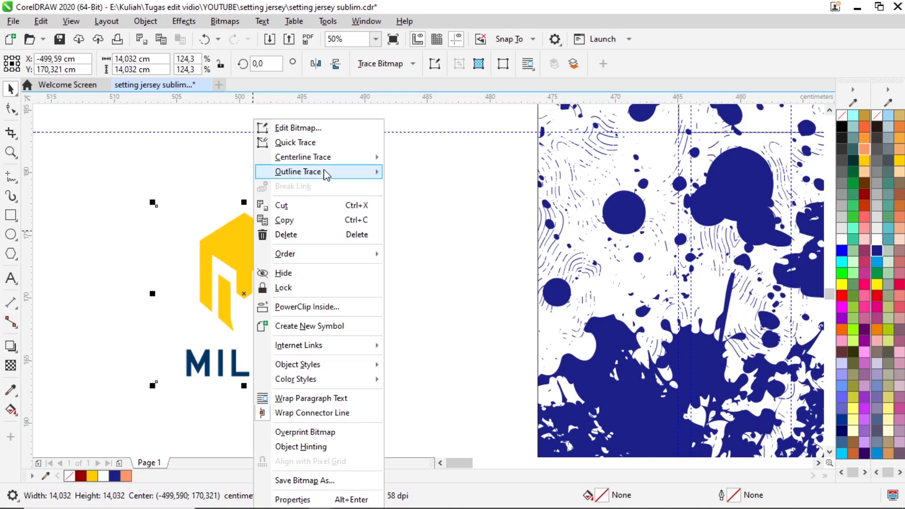
pyautogui.moveTo(326, 174)
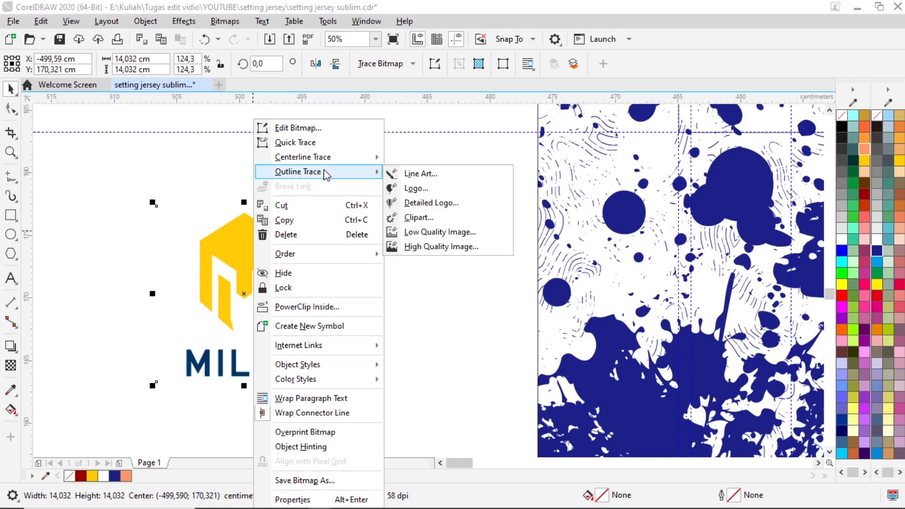
pyautogui.click(426, 204)
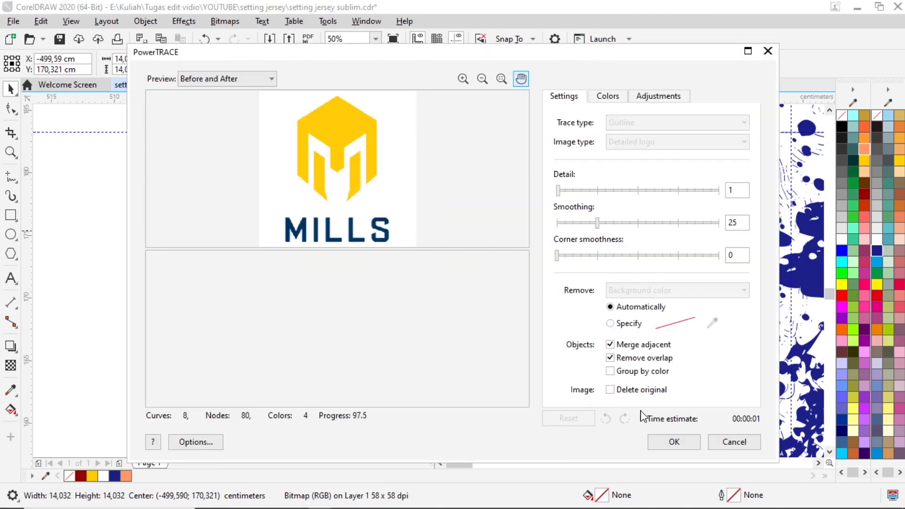
pyautogui.click(679, 442)
# Move the traced MILLS logo off the bitmap and delete the original bitmap
pyautogui.moveTo(230, 232)
pyautogui.mouseDown()
pyautogui.moveTo(418, 191)
pyautogui.moveTo(413, 186)
pyautogui.mouseUp()
pyautogui.click(276, 249)
pyautogui.press('Delete')
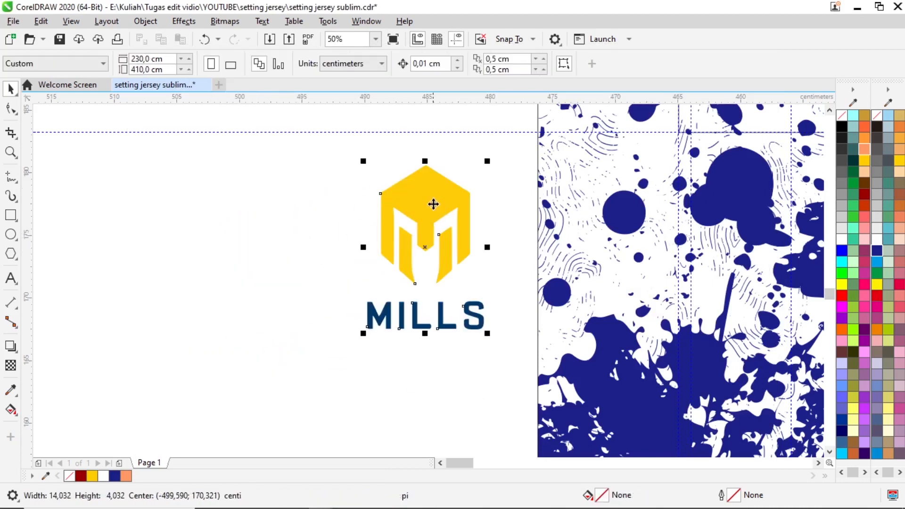
# Ungroup the traced logo and delete the MILLS lettering, keeping only the helmet symbol
pyautogui.click(433, 203)
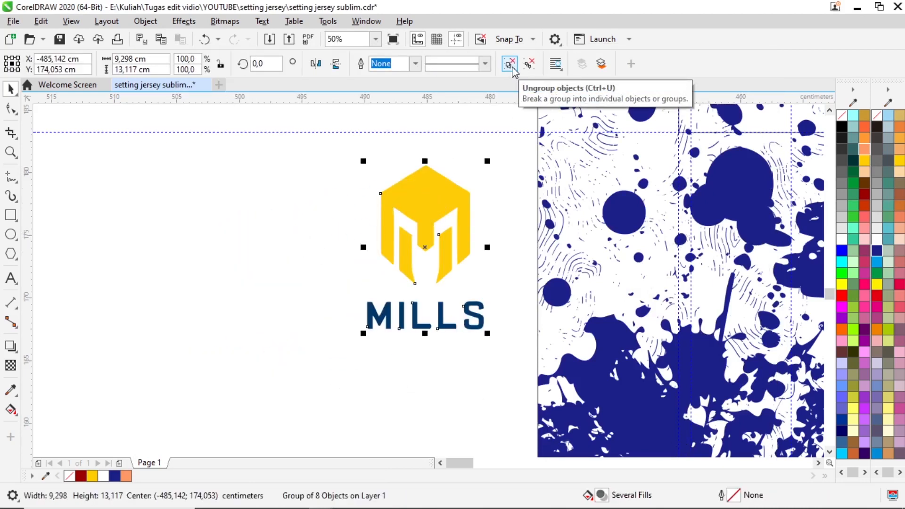
pyautogui.click(512, 69)
pyautogui.moveTo(287, 284); pyautogui.dragTo(356, 334)
pyautogui.moveTo(525, 431); pyautogui.dragTo(527, 432)
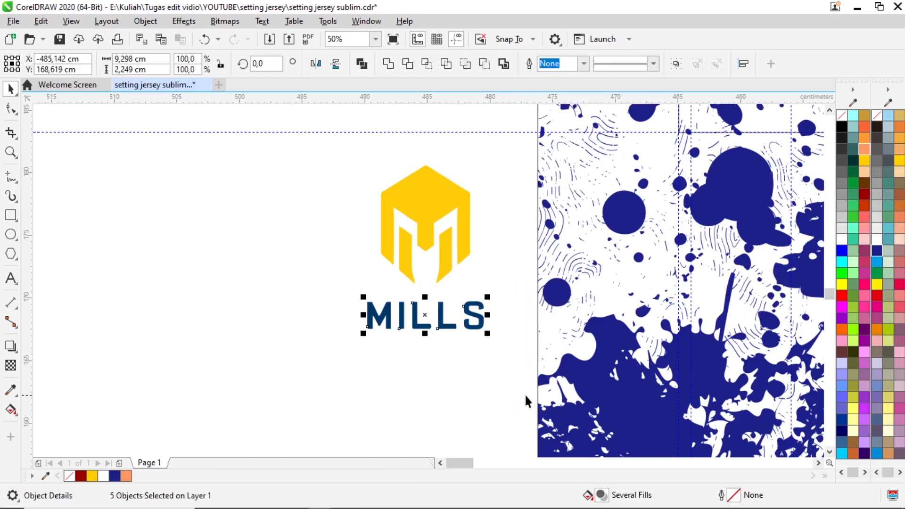
pyautogui.press('Delete')
# Fill the main piece of the helmet symbol with the dark blue palette colour
pyautogui.click(461, 223)
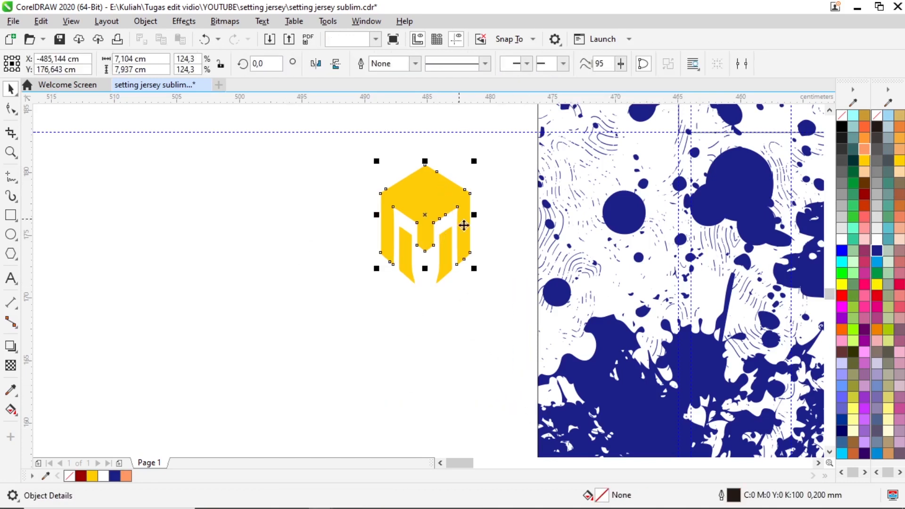
pyautogui.doubleClick(876, 250)
pyautogui.click(553, 406)
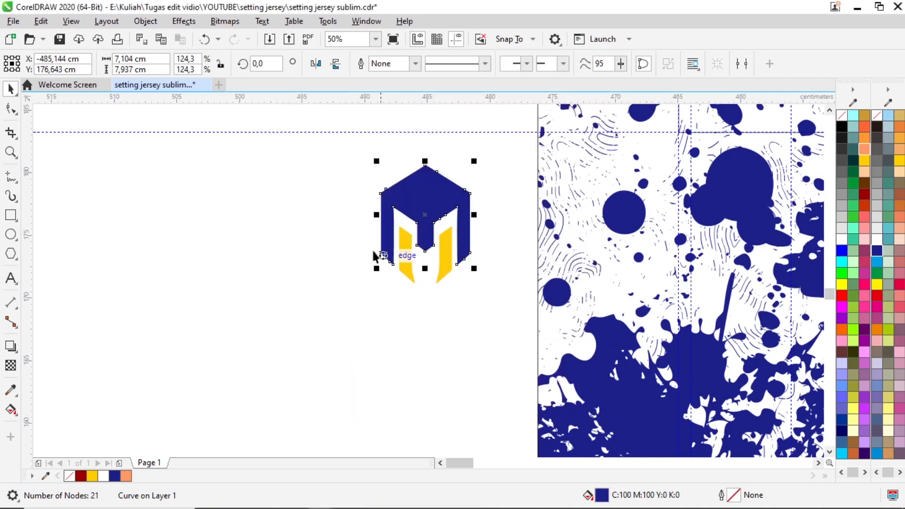
# Select all three helmet pieces and fill them with black after trying dark blue
pyautogui.moveTo(322, 138); pyautogui.dragTo(516, 361)
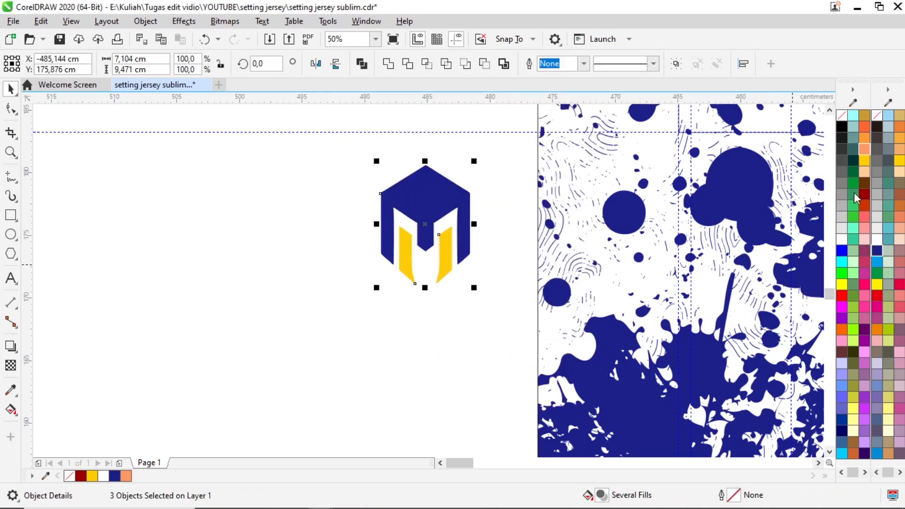
pyautogui.click(877, 253)
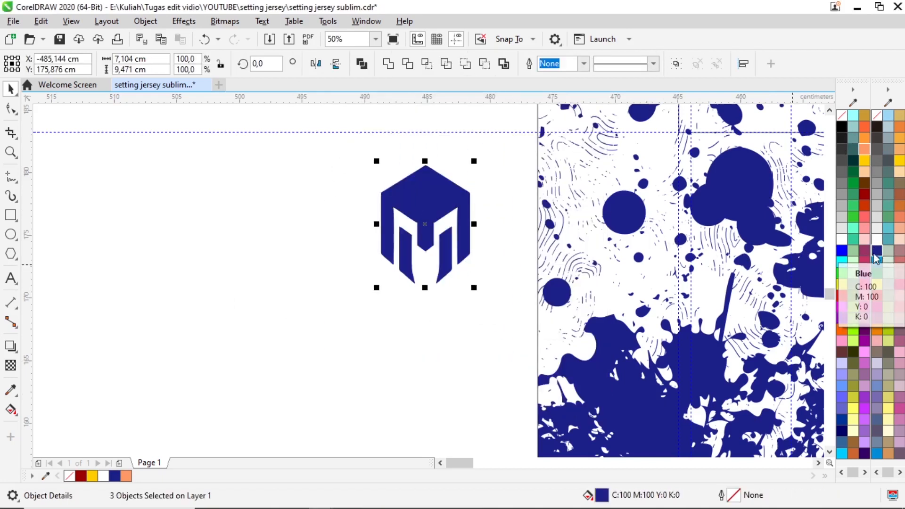
pyautogui.click(841, 128)
# Place the black helmet logo over the APPAREL box on the front panel and scale it to about 6 × 7.9 cm
pyautogui.scroll(-2, 148, 389)
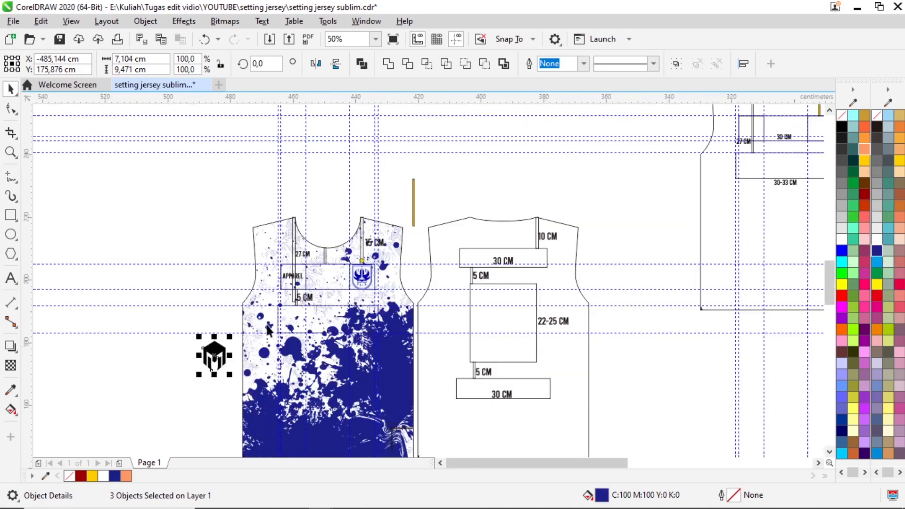
pyautogui.scroll(1, 240, 332)
pyautogui.moveTo(195, 365); pyautogui.dragTo(347, 216)
pyautogui.scroll(1, 343, 228)
pyautogui.scroll(1, 343, 228)
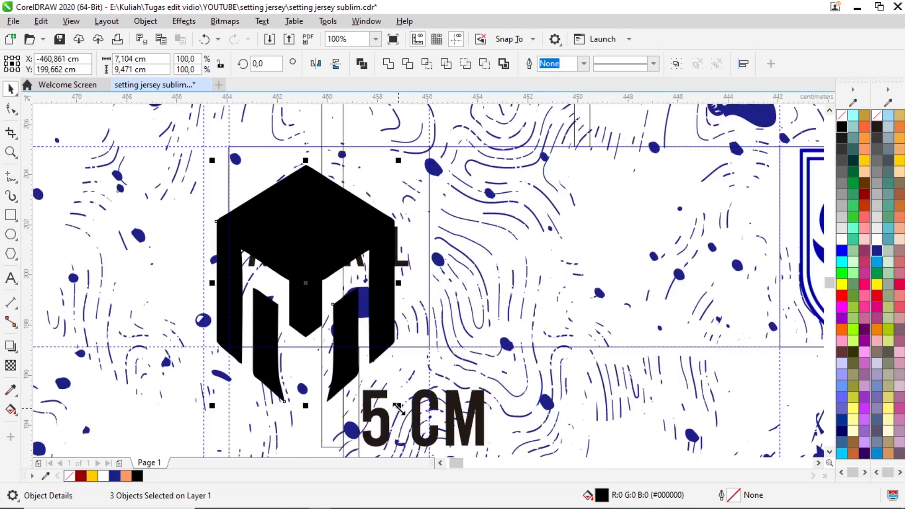
pyautogui.moveTo(398, 406); pyautogui.dragTo(369, 367)
pyautogui.moveTo(320, 238); pyautogui.dragTo(351, 212)
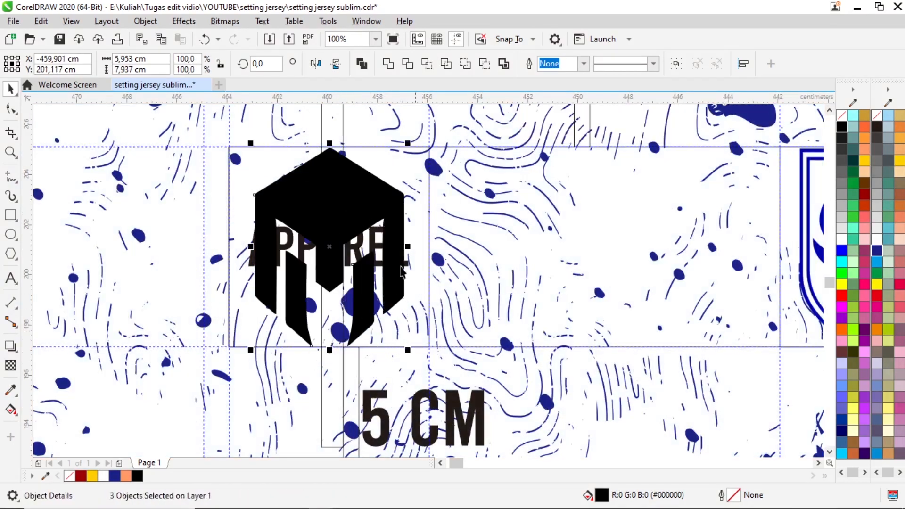
# Centre the helmet's main piece horizontally on the APPAREL box and undo its vertical centring
pyautogui.scroll(1, 214, 212)
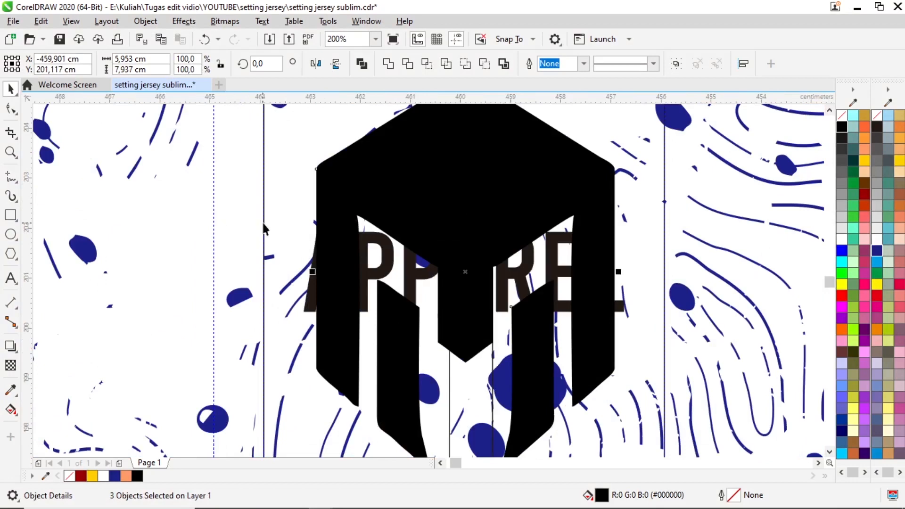
pyautogui.scroll(-2, 307, 264)
pyautogui.click(129, 244)
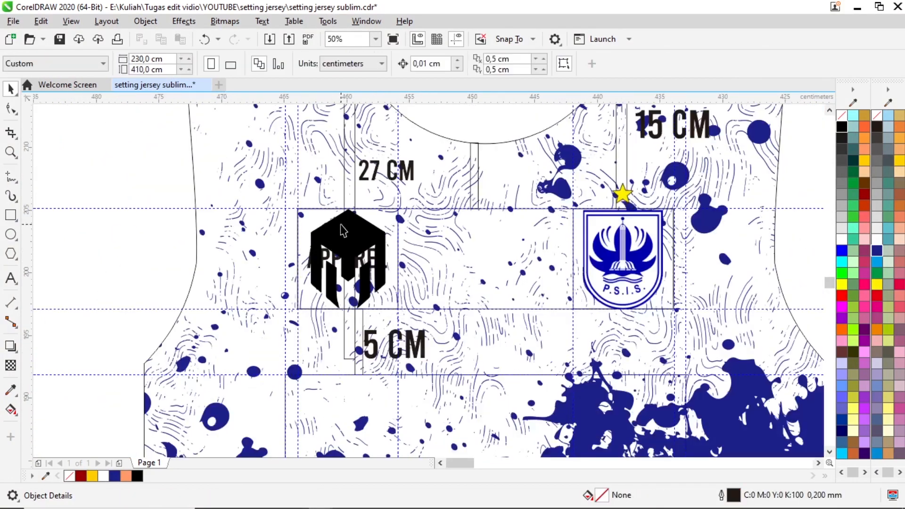
pyautogui.click(347, 228)
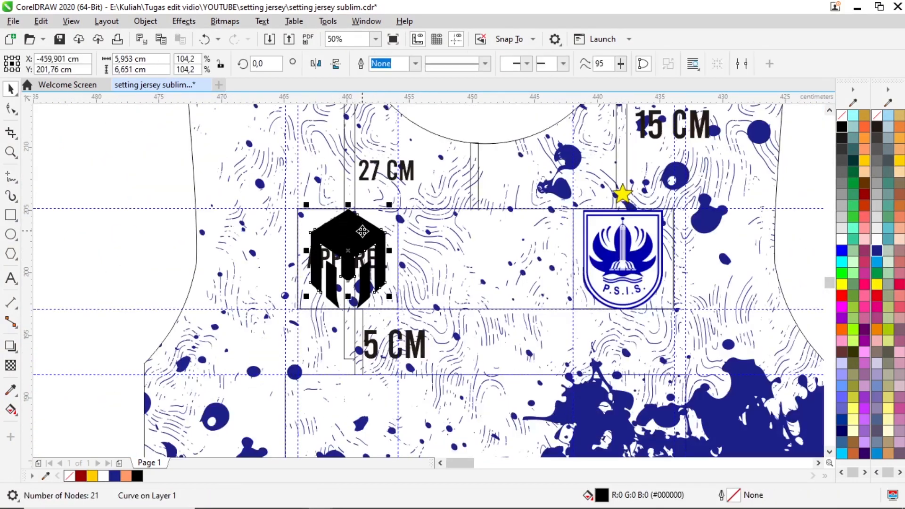
pyautogui.scroll(1, 362, 231)
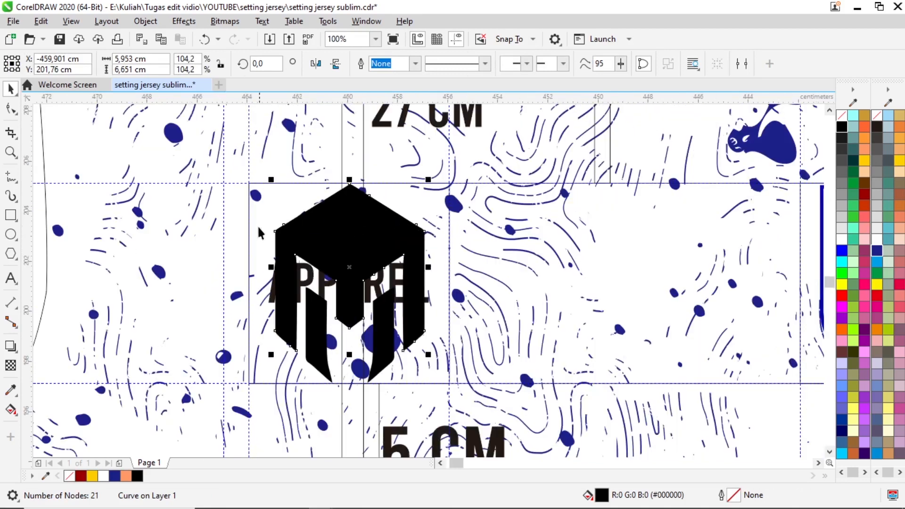
pyautogui.scroll(1, 252, 227)
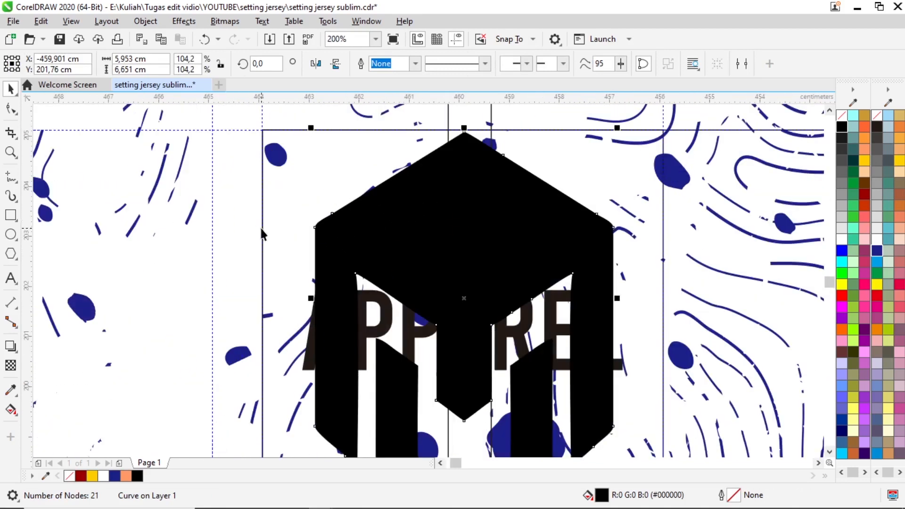
pyautogui.keyDown('shift'); pyautogui.click(263, 232); pyautogui.keyUp('shift')
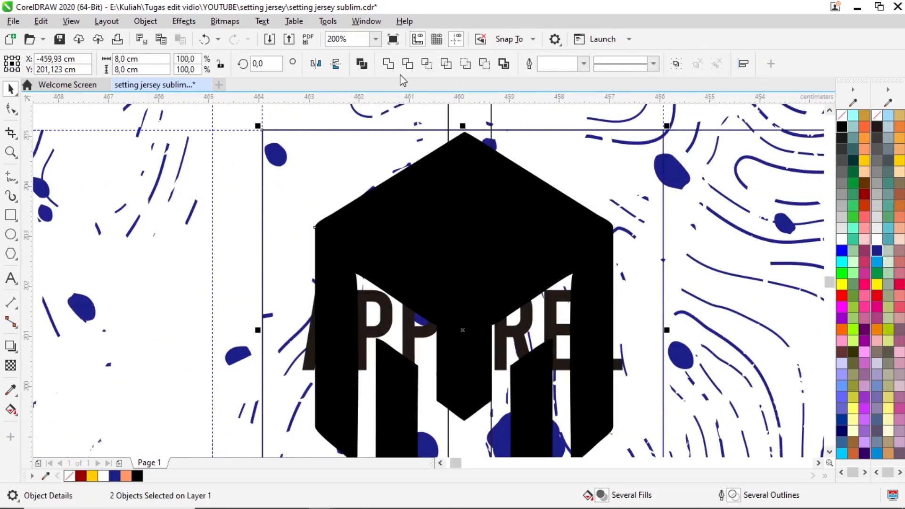
pyautogui.scroll(-1, 375, 148)
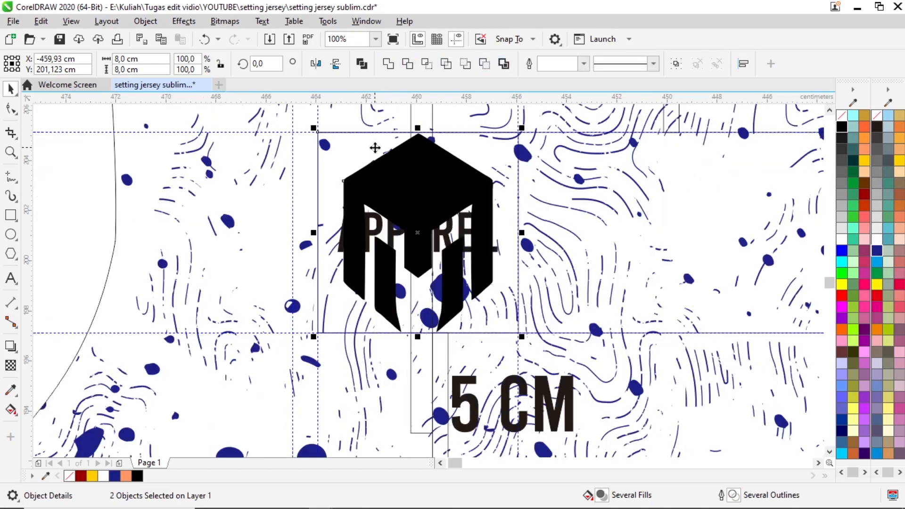
pyautogui.scroll(-1, 387, 186)
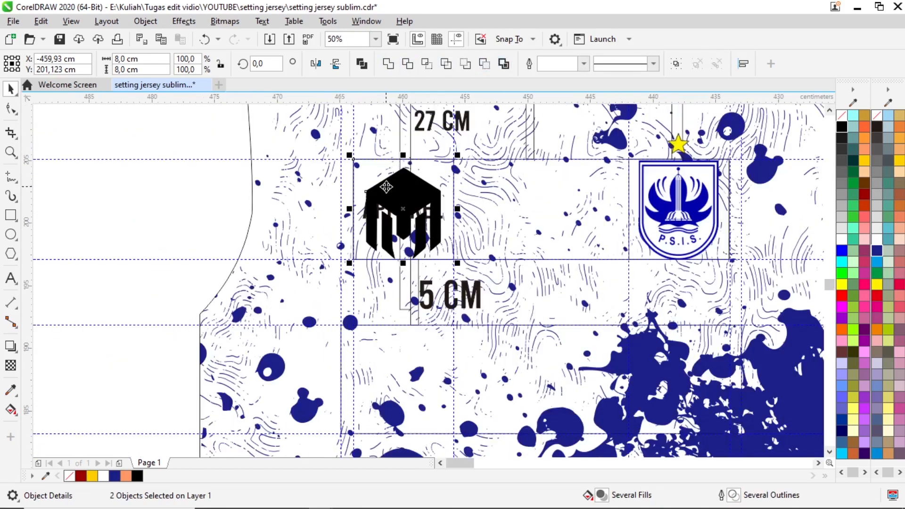
pyautogui.hotkey('ctrl', 'z')
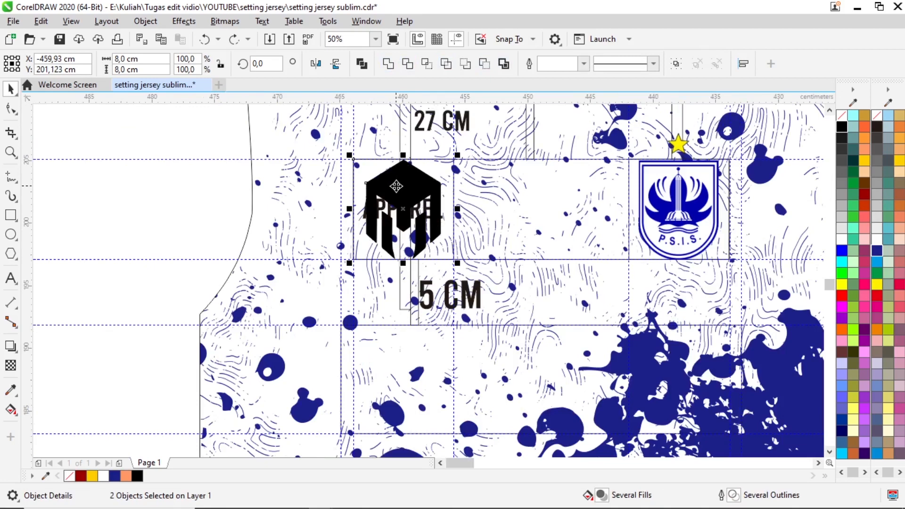
# Select the helmet's three pieces and group them into one object, undoing the trial moves
pyautogui.click(219, 211)
pyautogui.click(417, 177)
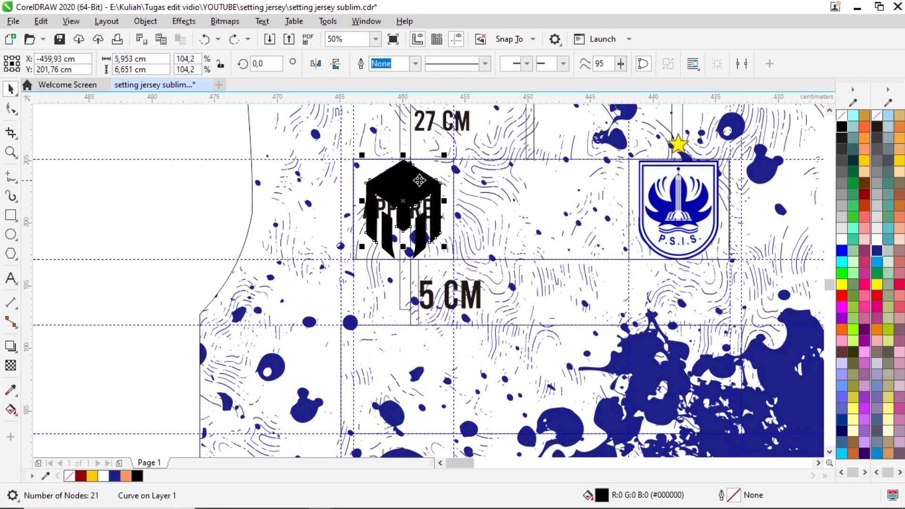
pyautogui.moveTo(418, 180); pyautogui.dragTo(448, 173)
pyautogui.hotkey('ctrl', 'z')
pyautogui.scroll(1, 421, 239)
pyautogui.keyDown('shift'); pyautogui.click(350, 258); pyautogui.keyUp('shift')
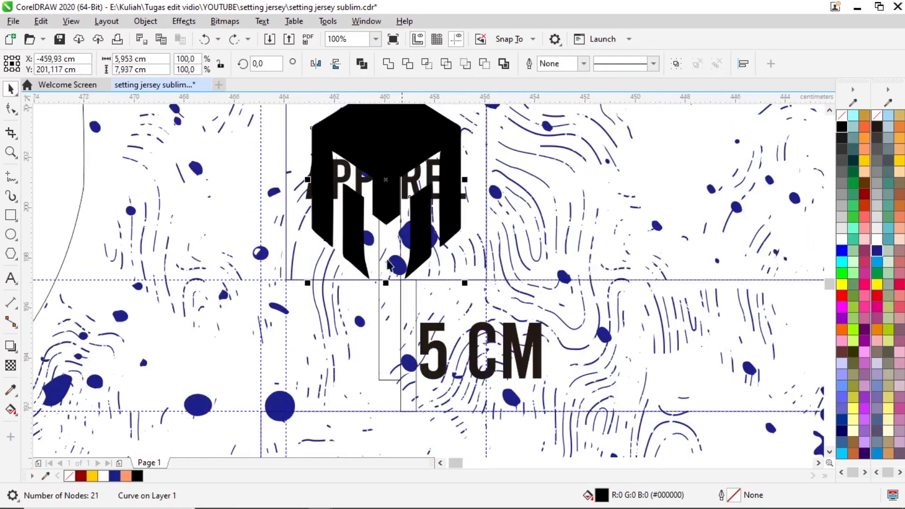
pyautogui.hotkey('ctrl', 'g')
pyautogui.moveTo(419, 142); pyautogui.dragTo(490, 123)
pyautogui.hotkey('ctrl', 'z')
# Delete the APPAREL label text behind the helmet logo
pyautogui.scroll(-1, 409, 182)
pyautogui.scroll(-2, 411, 186)
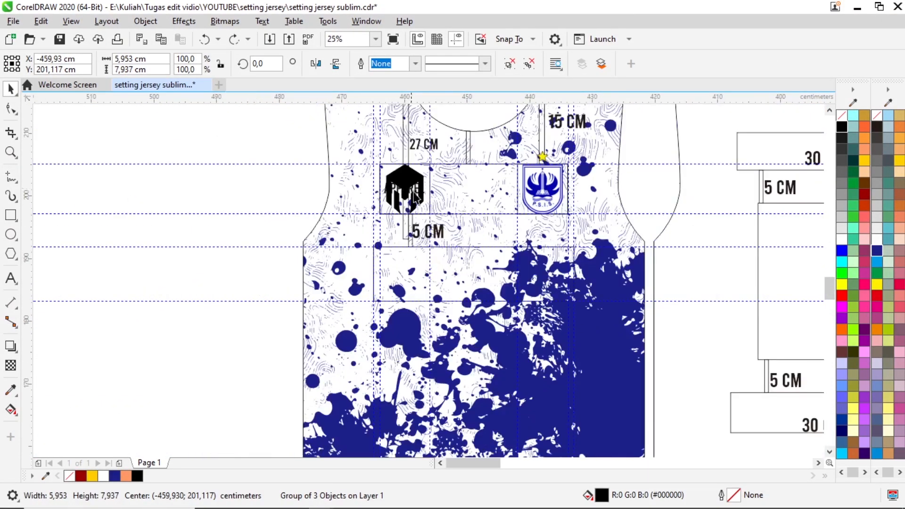
pyautogui.press('Escape')
pyautogui.scroll(3, 405, 187)
pyautogui.click(398, 177)
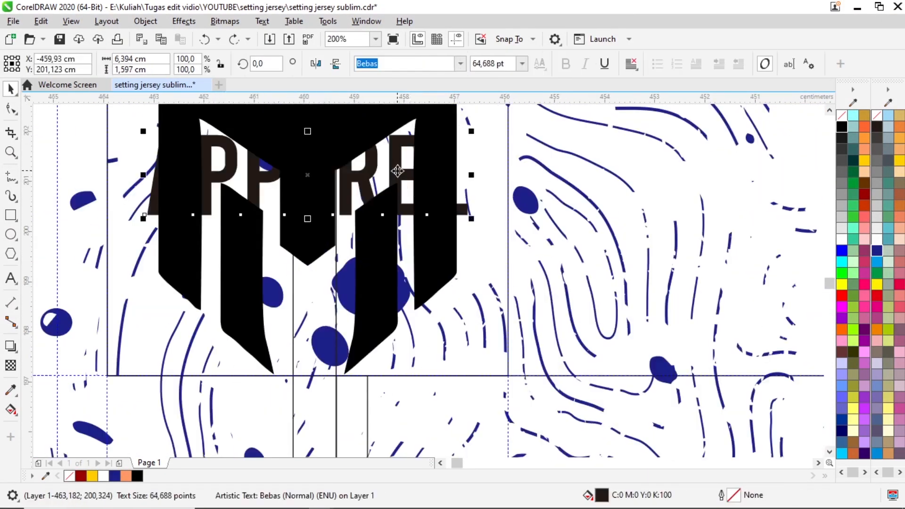
pyautogui.press('Delete')
pyautogui.scroll(-3, 380, 226)
pyautogui.scroll(-2, 413, 206)
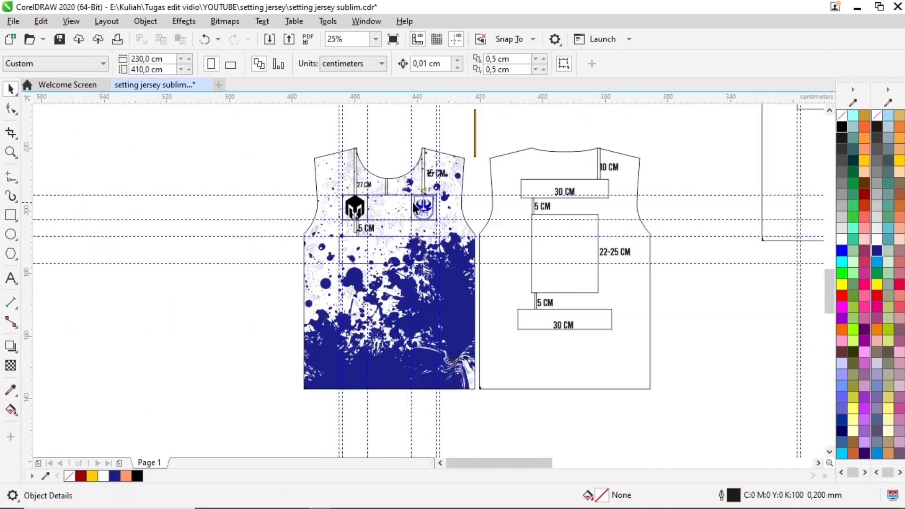
# Add the artistic text "CDRSMG" in the empty area beside the front panel's left shoulder
pyautogui.scroll(4, 417, 204)
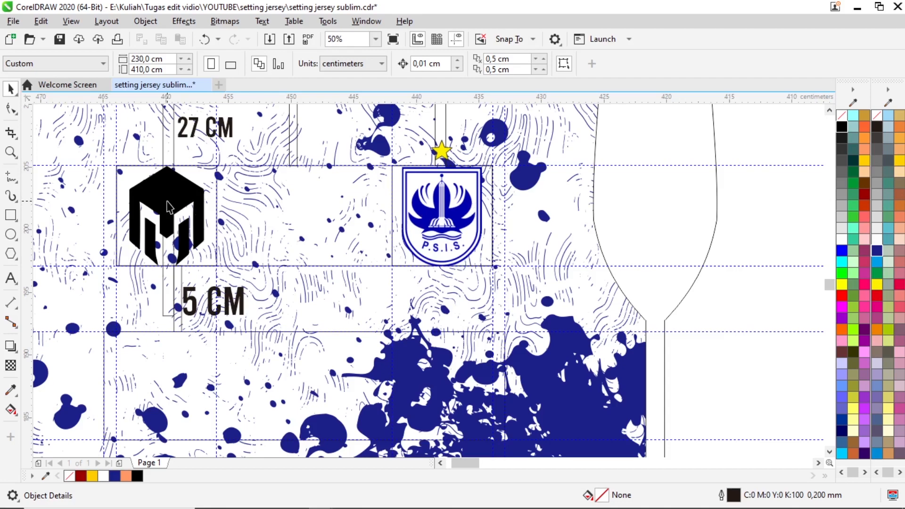
pyautogui.scroll(-2, 187, 206)
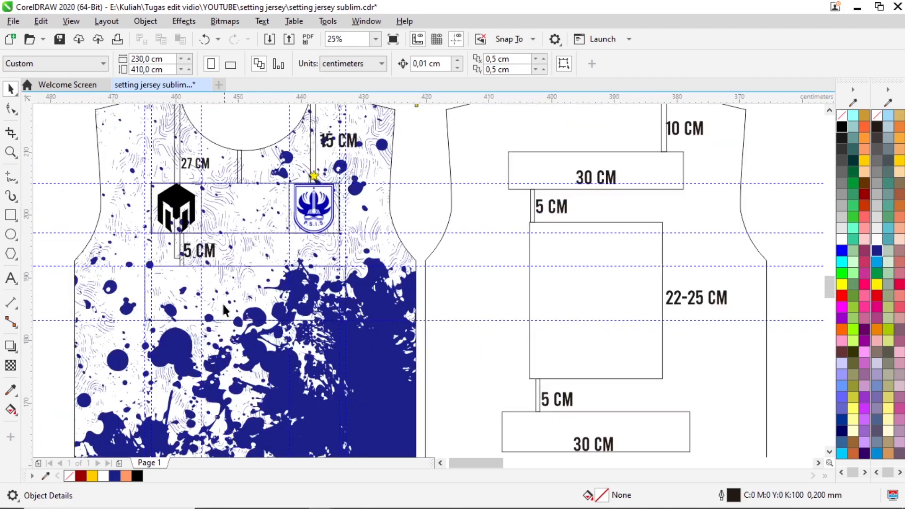
pyautogui.click(10, 278)
pyautogui.click(58, 151)
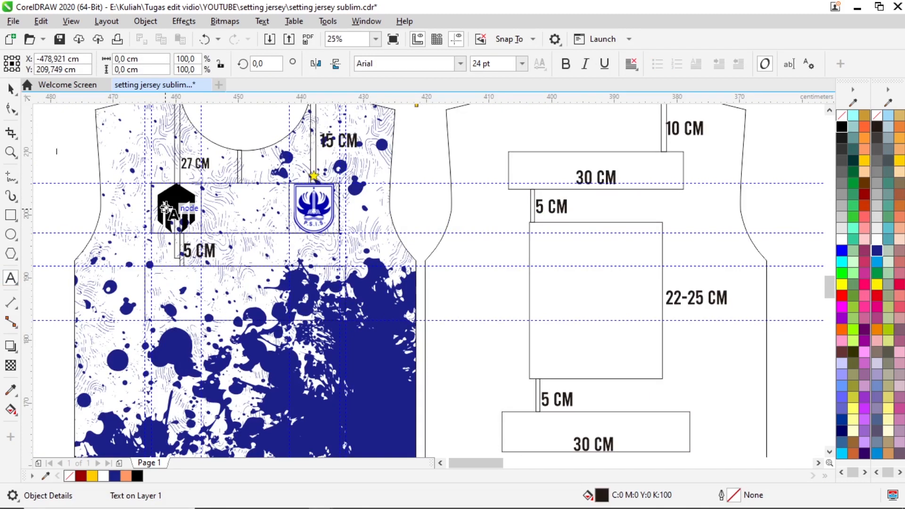
pyautogui.write('d')
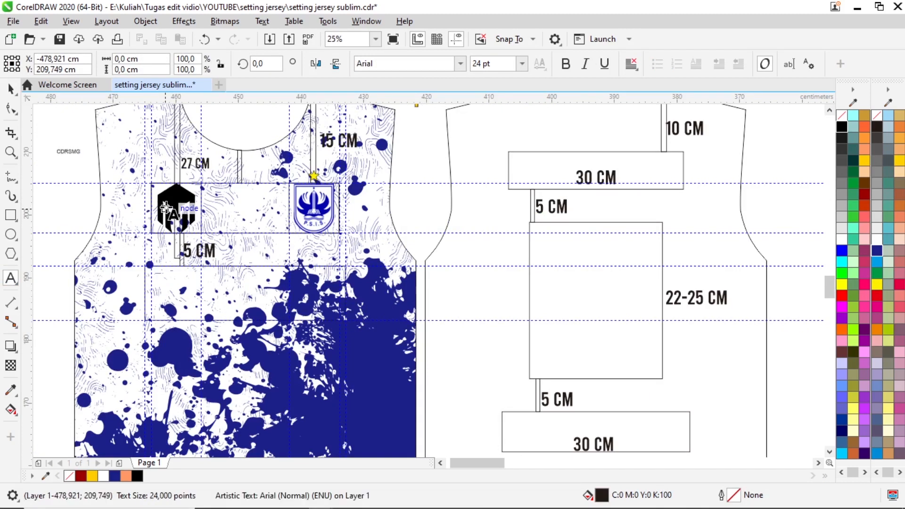
# Set the CDRSMG text in the Gemstone font, enlarge it to about 165 pt and place it below the 5 CM spacing marker
pyautogui.hotkey('ctrl', 'a')
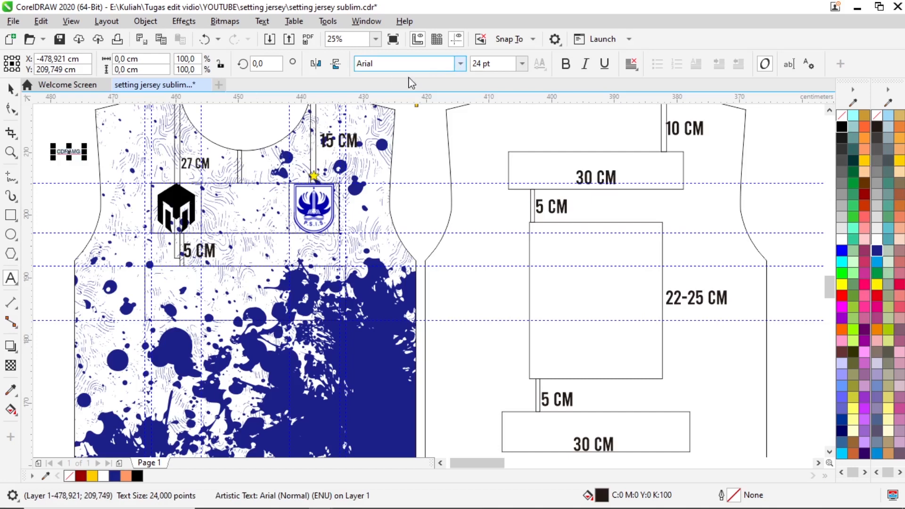
pyautogui.moveTo(86, 161); pyautogui.dragTo(133, 165)
pyautogui.click(11, 89)
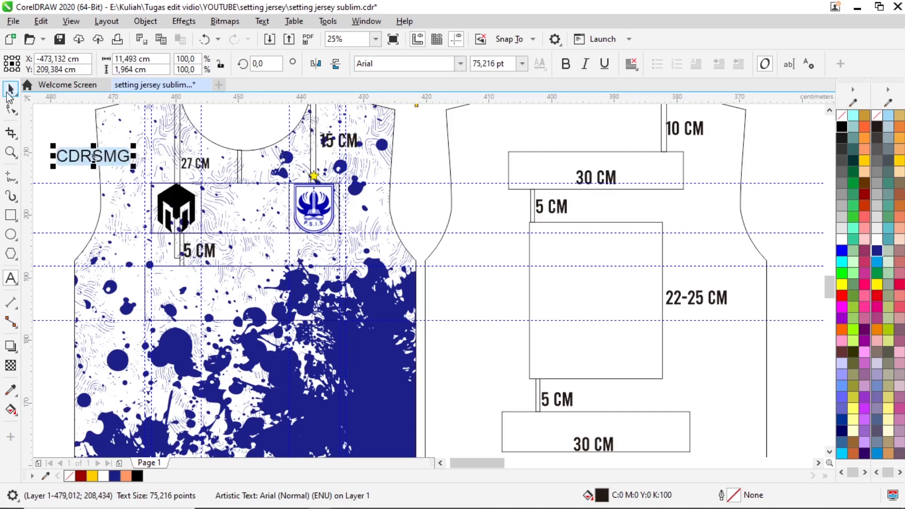
pyautogui.click(460, 63)
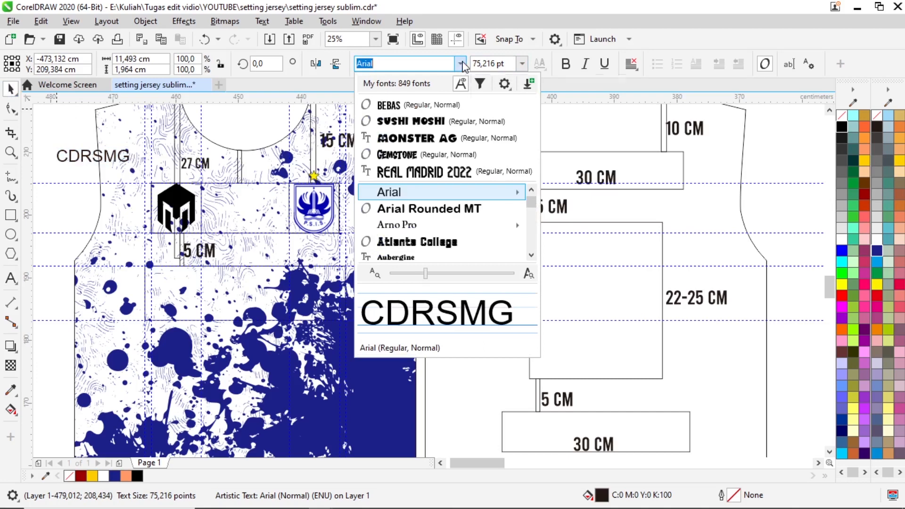
pyautogui.click(417, 157)
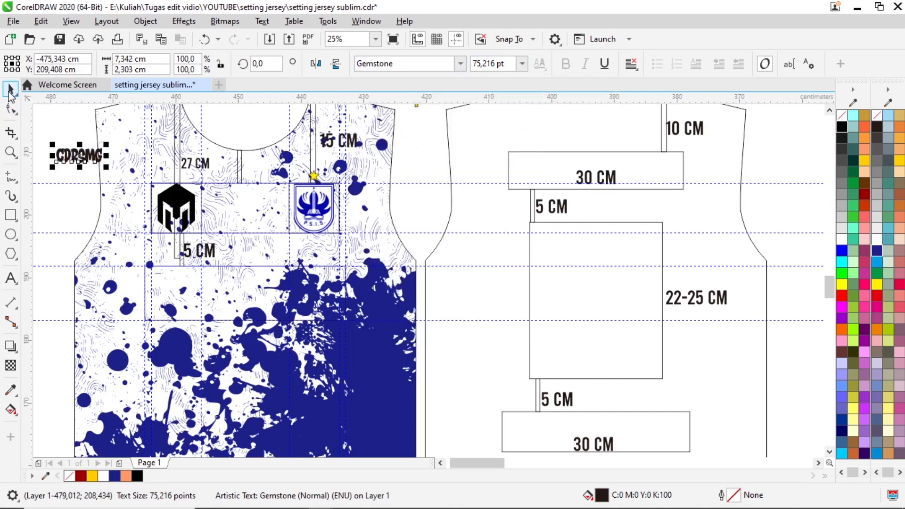
pyautogui.moveTo(104, 170); pyautogui.dragTo(248, 297)
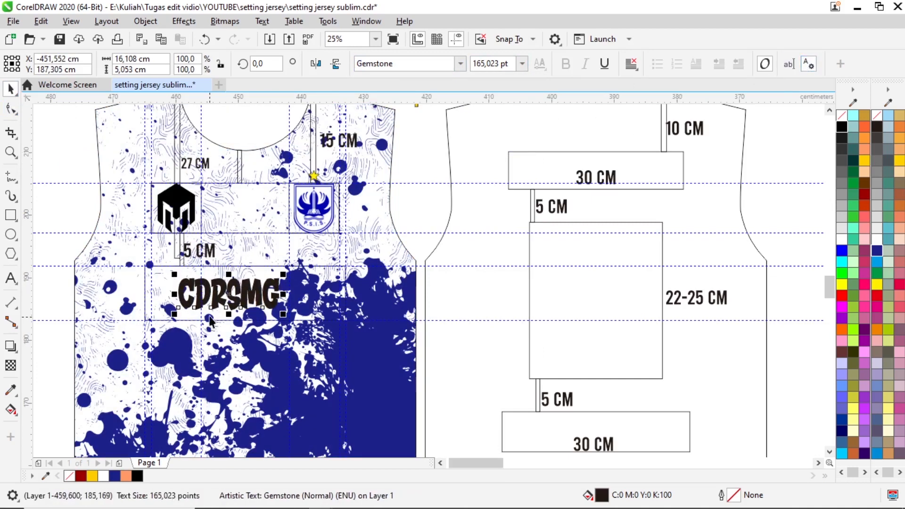
# Set the character spacing of the CDRSMG text to 30%
pyautogui.click(808, 64)
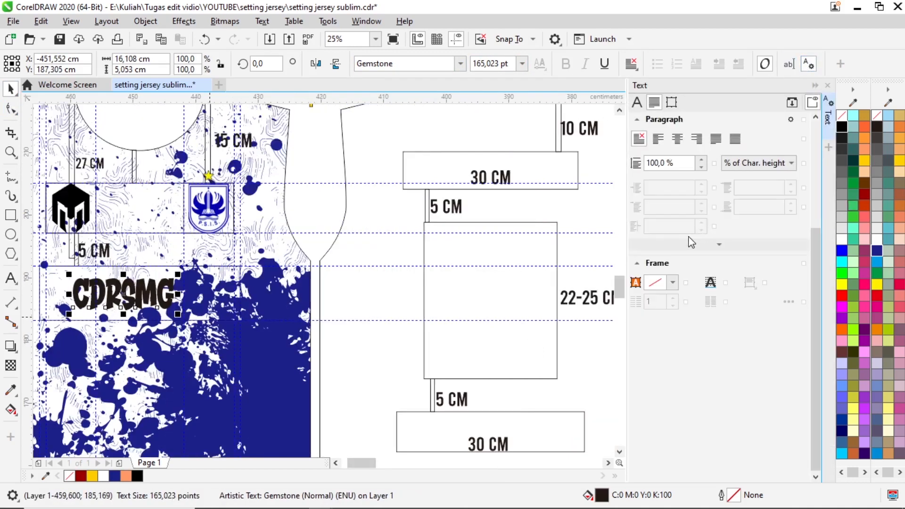
pyautogui.click(706, 247)
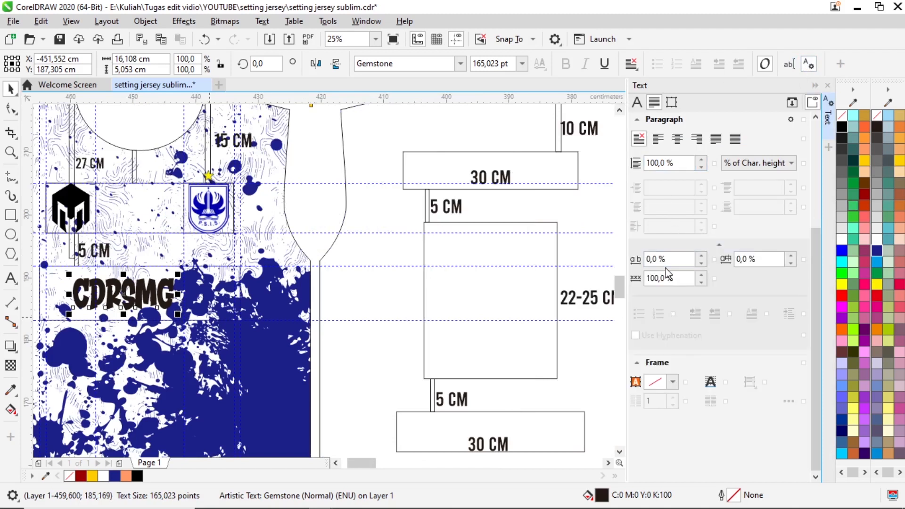
pyautogui.doubleClick(664, 259)
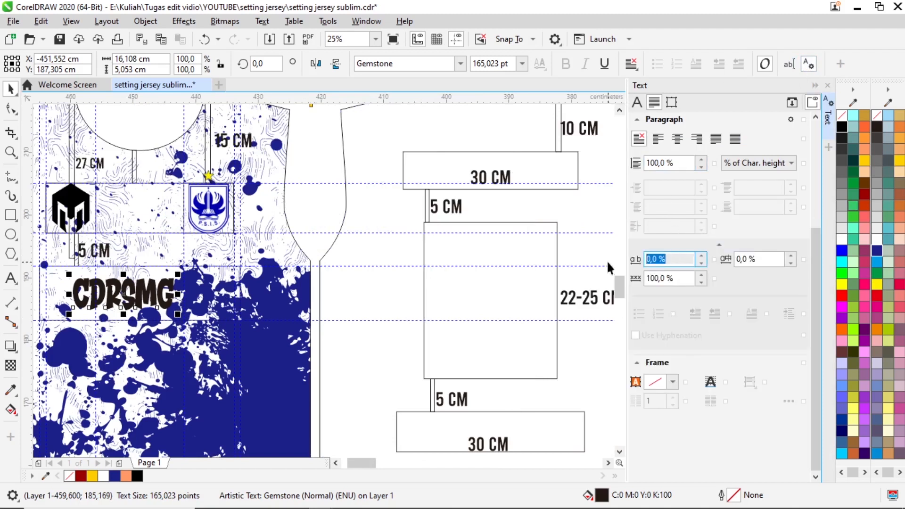
pyautogui.write('30')
pyautogui.press('Return')
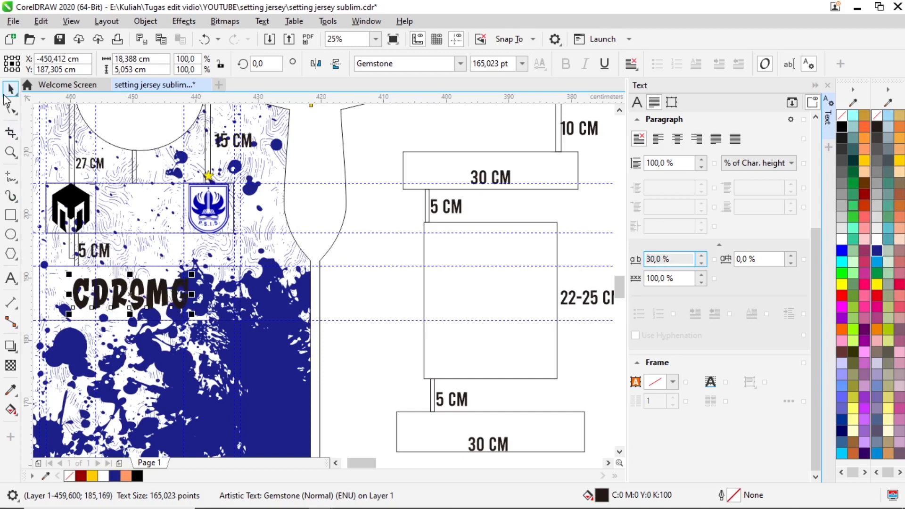
# Scale the CDRSMG text proportionally to 32 cm wide so it spans the outer vertical guidelines below the logos
pyautogui.scroll(-1, 206, 247)
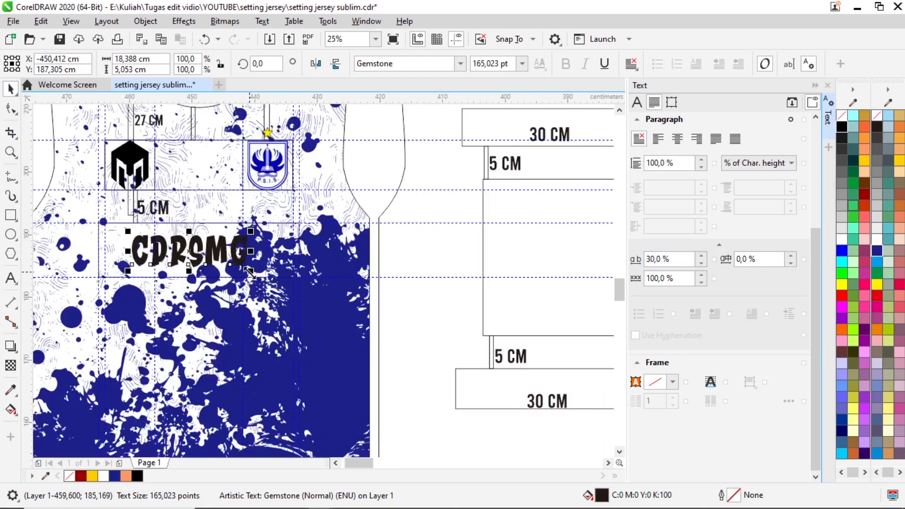
pyautogui.moveTo(250, 271); pyautogui.dragTo(294, 285)
pyautogui.scroll(1, 141, 230)
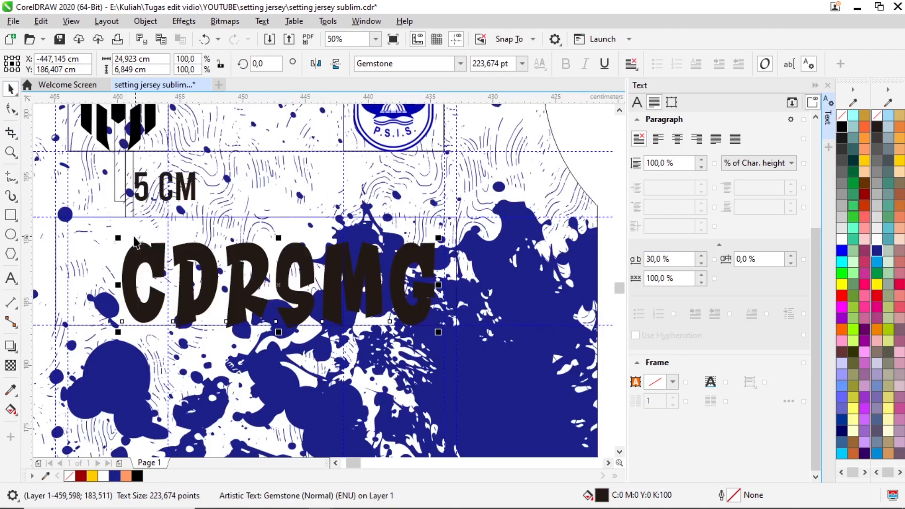
pyautogui.moveTo(118, 239); pyautogui.dragTo(51, 219)
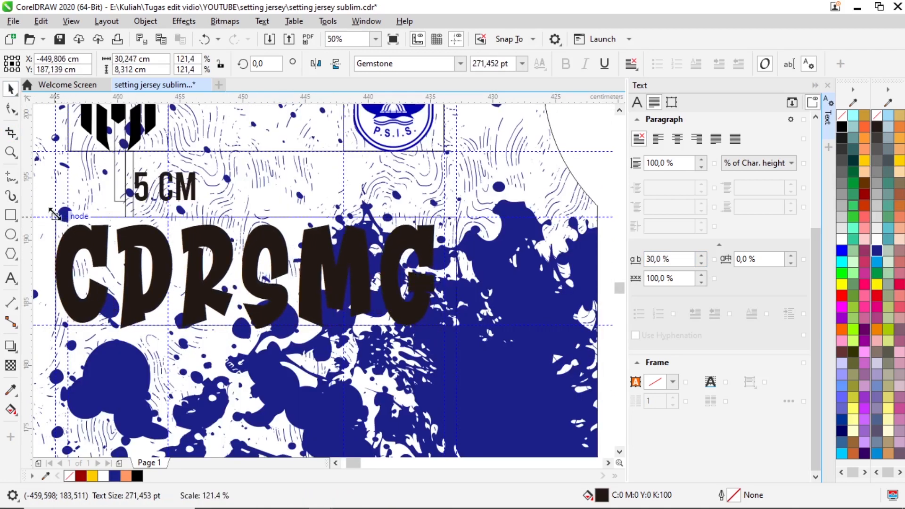
pyautogui.scroll(1, 429, 238)
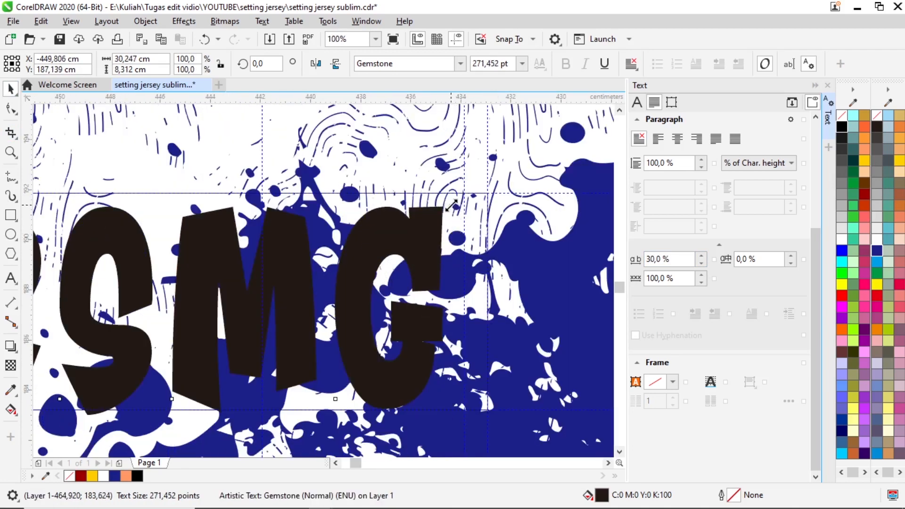
pyautogui.moveTo(451, 205); pyautogui.dragTo(495, 191)
pyautogui.scroll(-1, 458, 260)
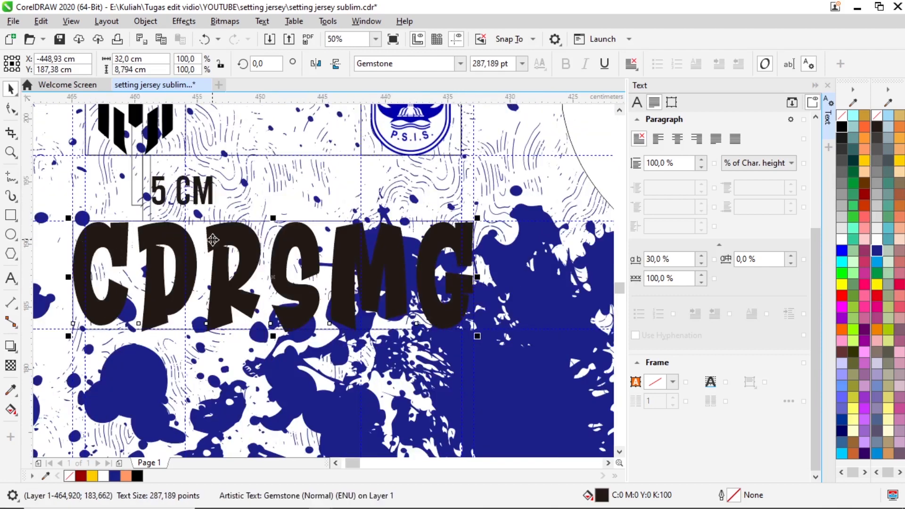
# Fill the CDRSMG text white and add a one-step outside contour with a 0.2 cm offset
pyautogui.click(838, 239)
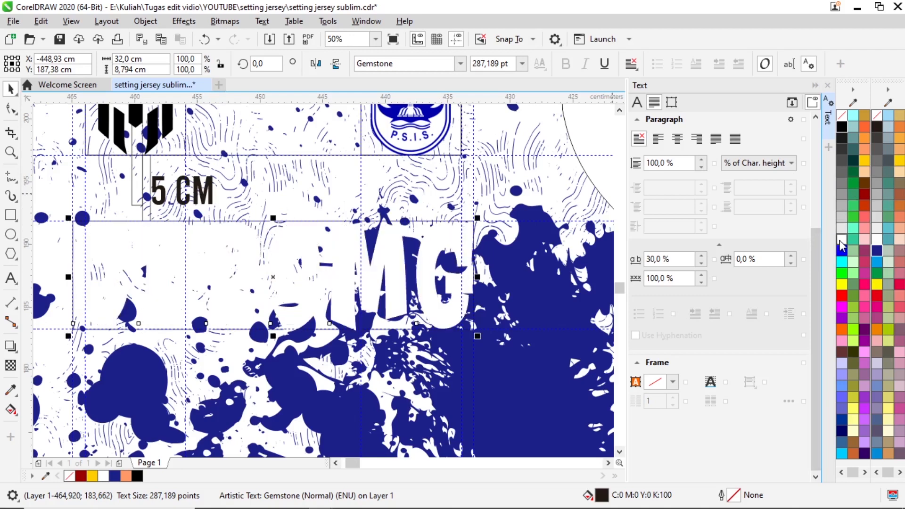
pyautogui.click(13, 348)
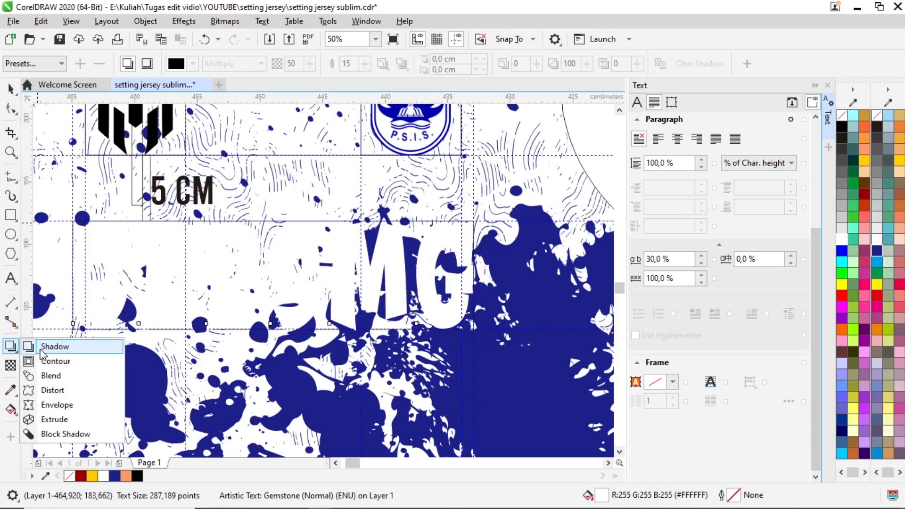
pyautogui.click(13, 350)
pyautogui.click(55, 361)
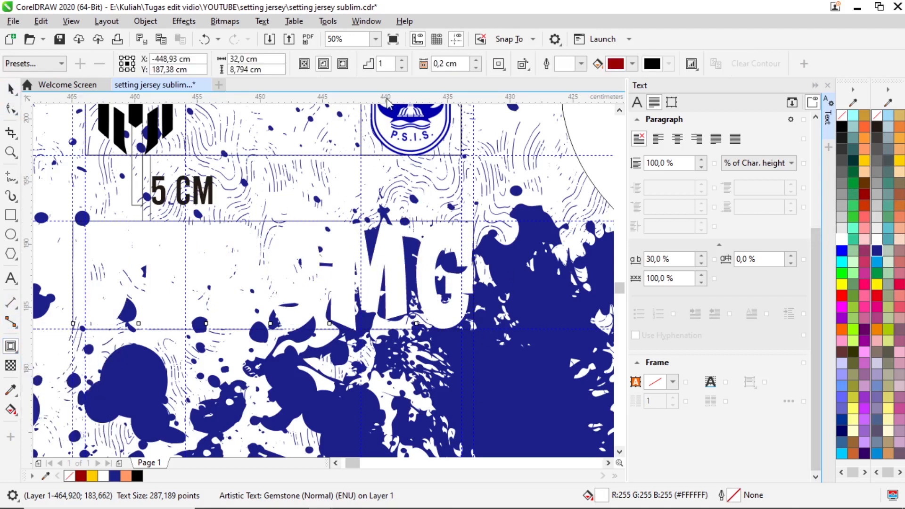
pyautogui.click(343, 64)
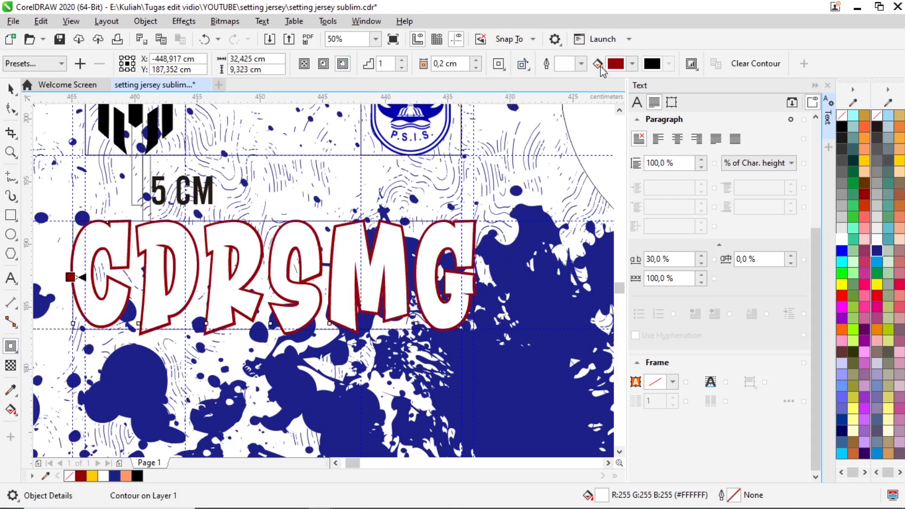
# Colour the text's contour Blue (C100 M100) and set its offset to 0.6 cm
pyautogui.click(632, 65)
pyautogui.click(731, 259)
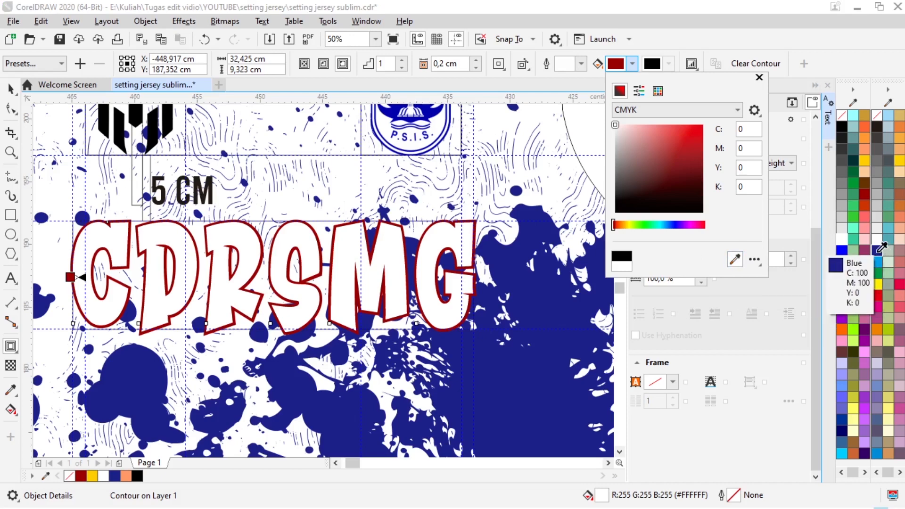
pyautogui.click(876, 251)
pyautogui.click(11, 88)
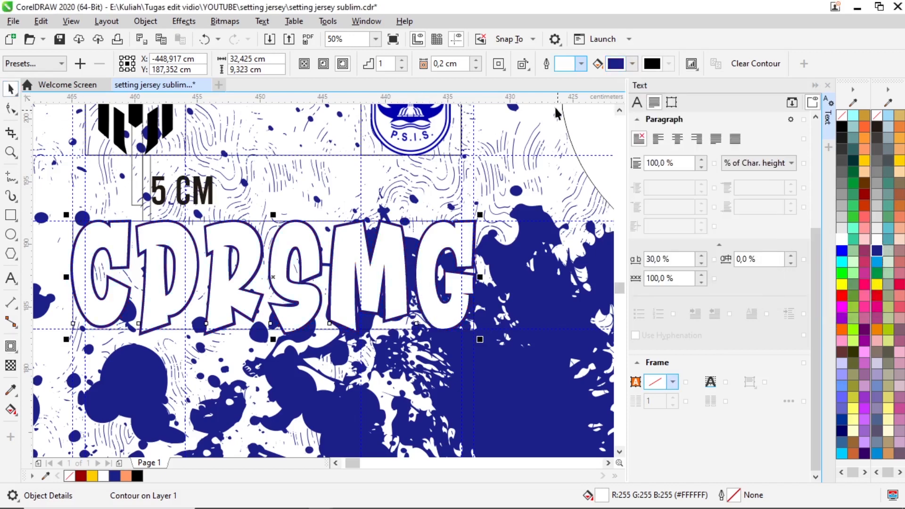
pyautogui.click(477, 60)
pyautogui.click(478, 60)
pyautogui.click(478, 60)
pyautogui.click(478, 61)
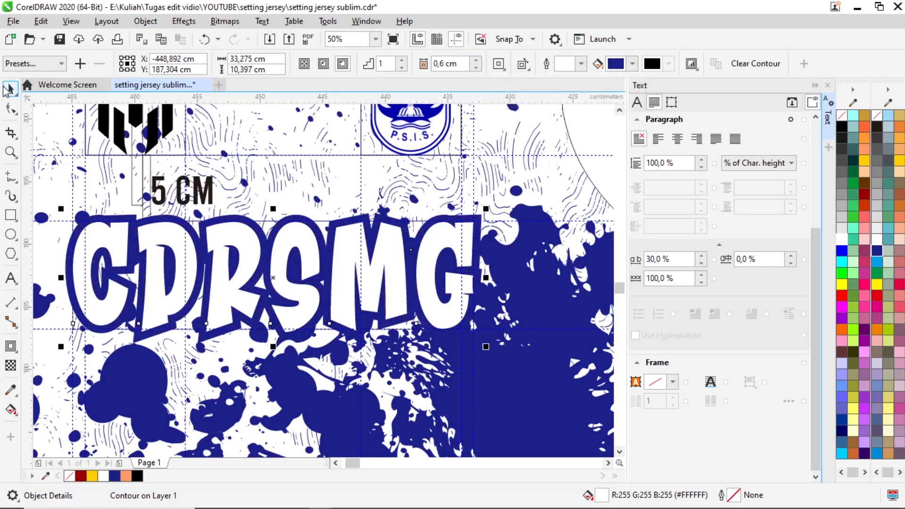
# Examine the front panel with its logos and outlined CDRSMG text, up close and beside the back panel
pyautogui.scroll(-4, 252, 234)
pyautogui.press('Escape')
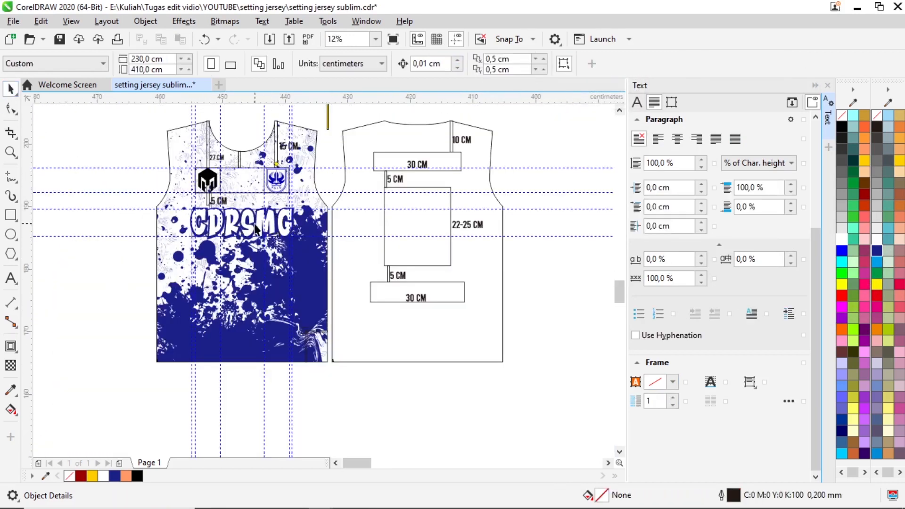
pyautogui.scroll(2, 252, 234)
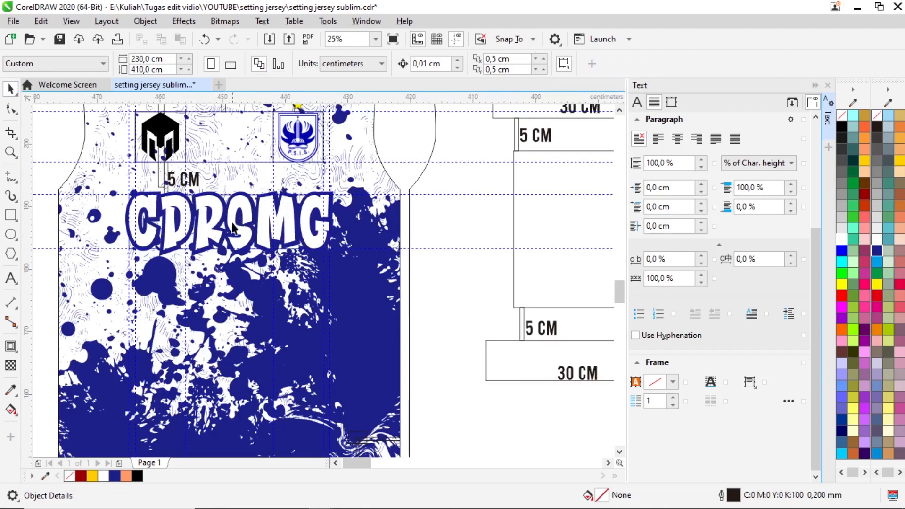
pyautogui.click(232, 225)
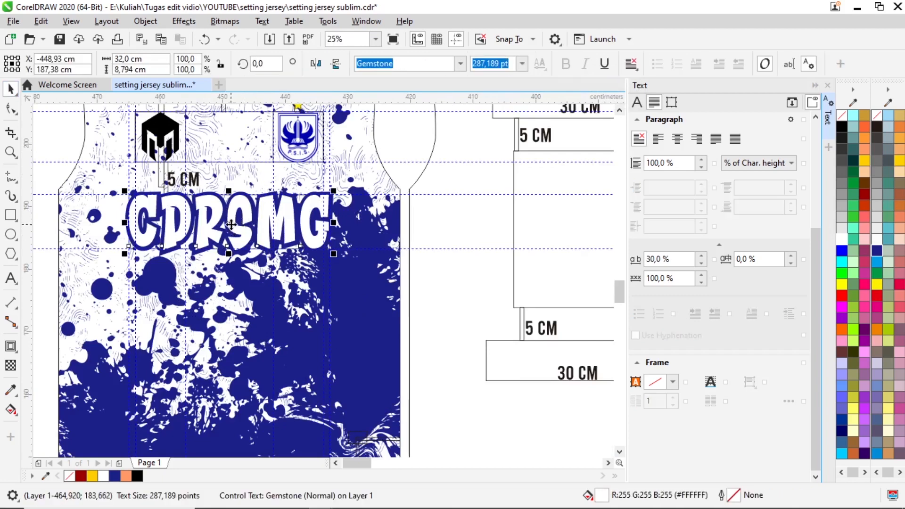
pyautogui.scroll(-4, 232, 225)
pyautogui.press('Escape')
pyautogui.scroll(6, 142, 250)
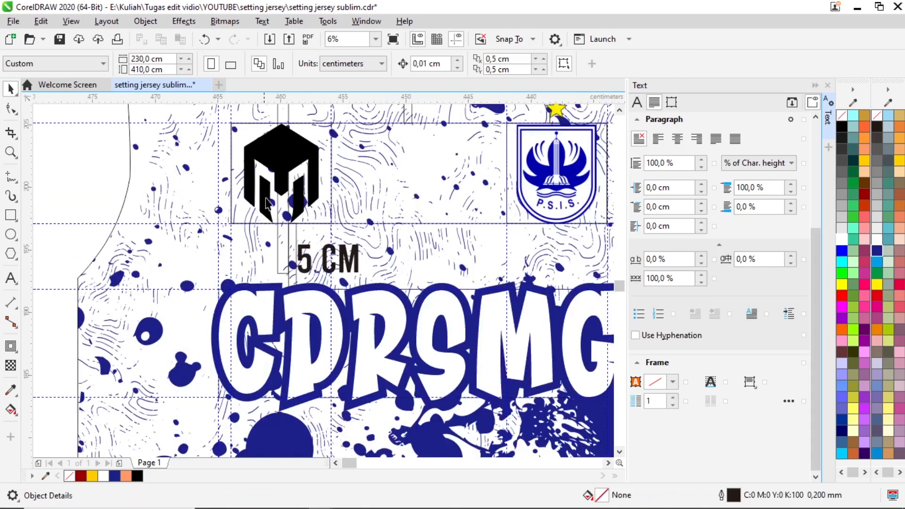
pyautogui.scroll(-3, 268, 202)
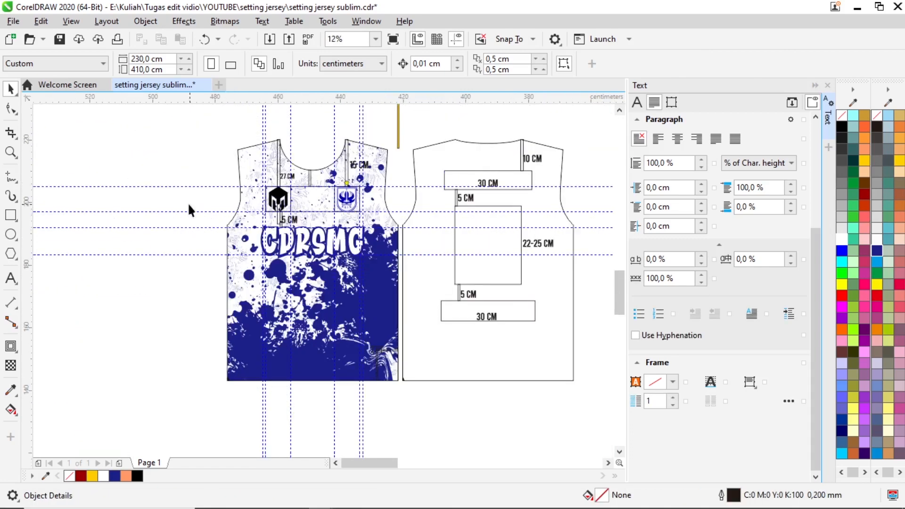
pyautogui.scroll(-2, 297, 239)
pyautogui.scroll(4, 297, 240)
pyautogui.scroll(-2, 323, 264)
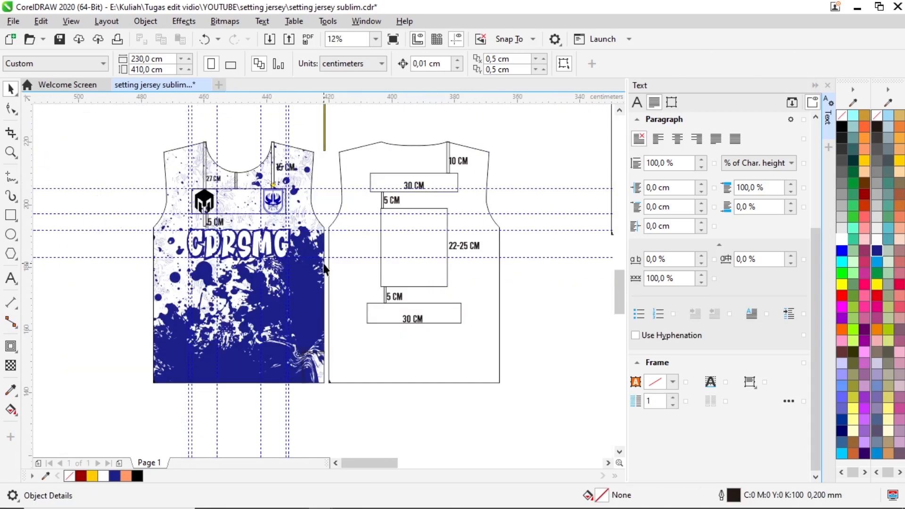
pyautogui.scroll(2, 326, 263)
pyautogui.scroll(-2, 305, 254)
# Copy the splatter design from inside the front panel's PowerClip and finish editing the clip
pyautogui.click(328, 301)
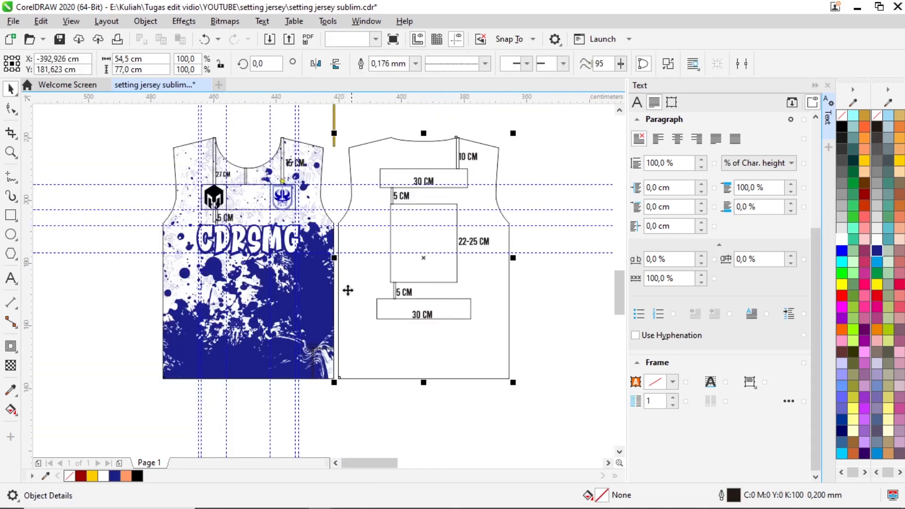
pyautogui.click(48, 118)
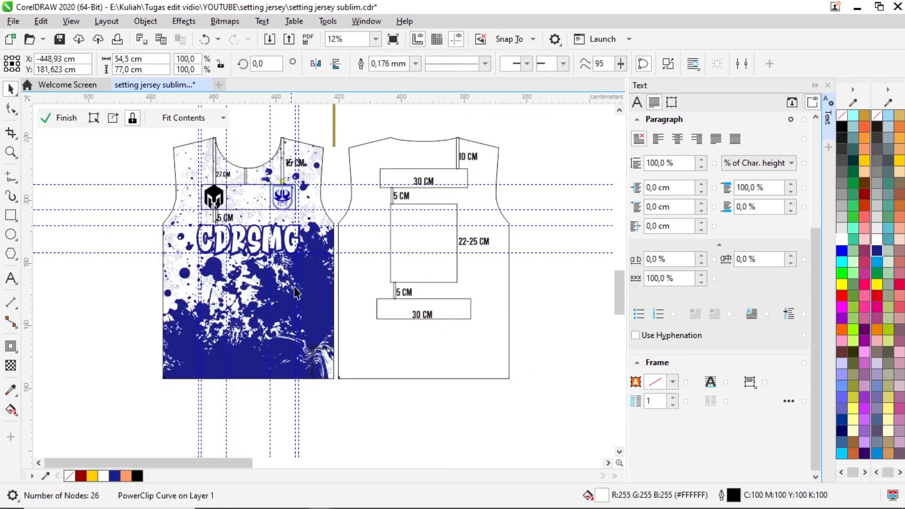
pyautogui.click(258, 349)
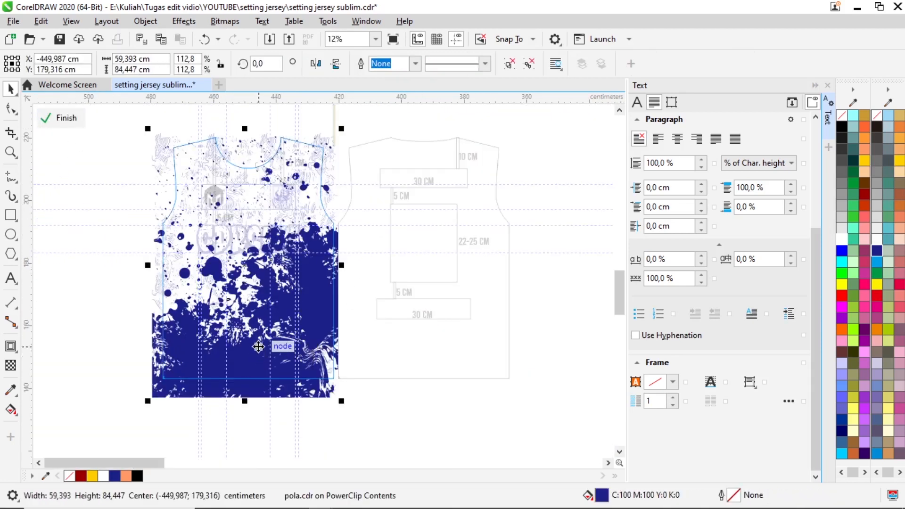
pyautogui.click(62, 117)
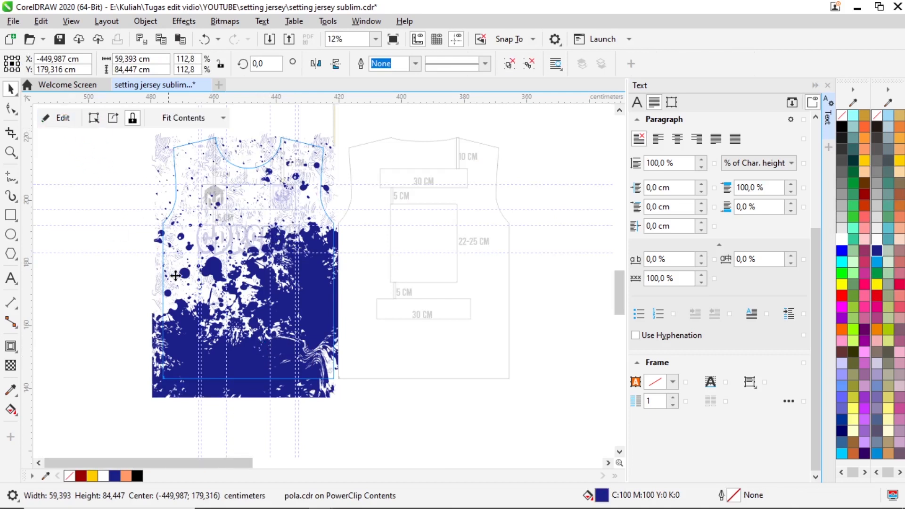
# Paste the splatter design, move the copy to the empty area left of the front panel and mirror it horizontally
pyautogui.click(388, 351)
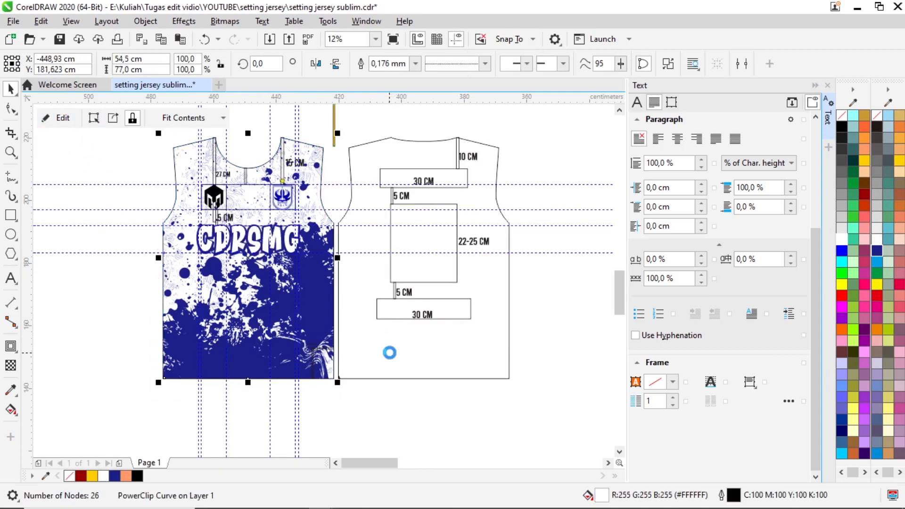
pyautogui.click(287, 292)
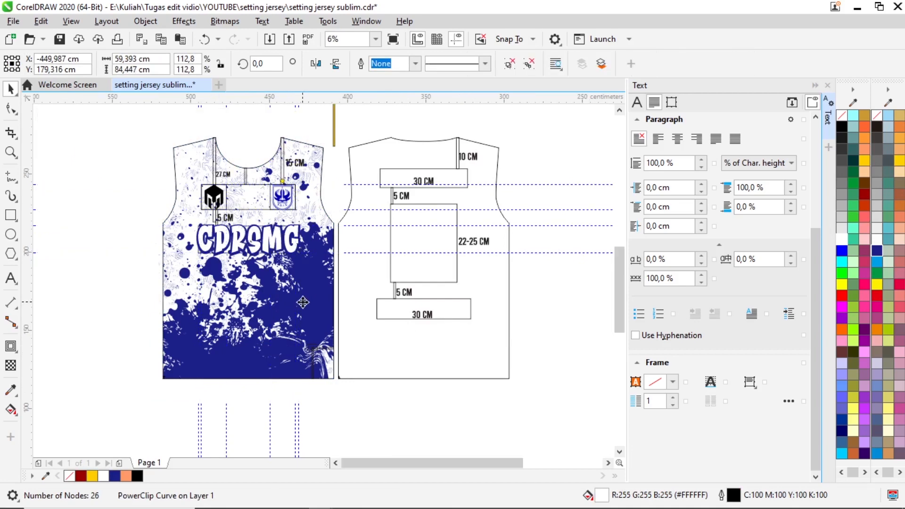
pyautogui.scroll(-2, 254, 306)
pyautogui.moveTo(254, 305); pyautogui.dragTo(156, 310)
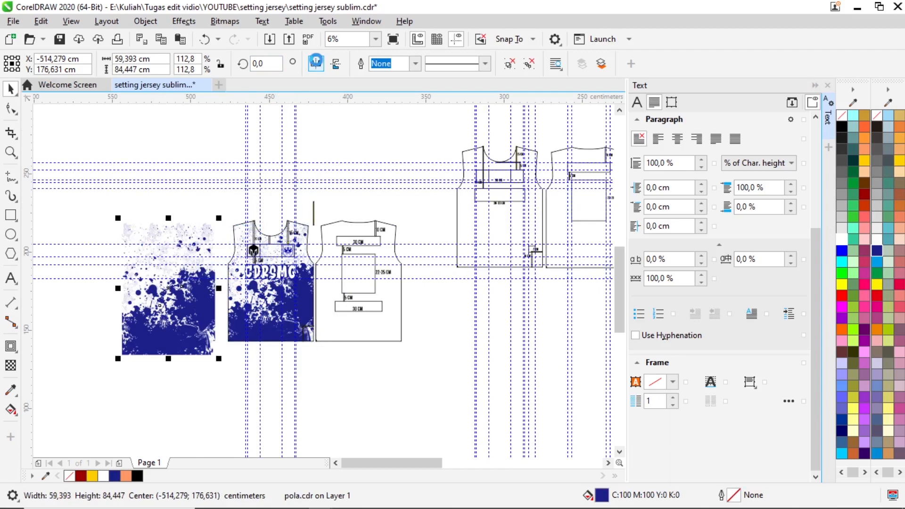
pyautogui.click(315, 62)
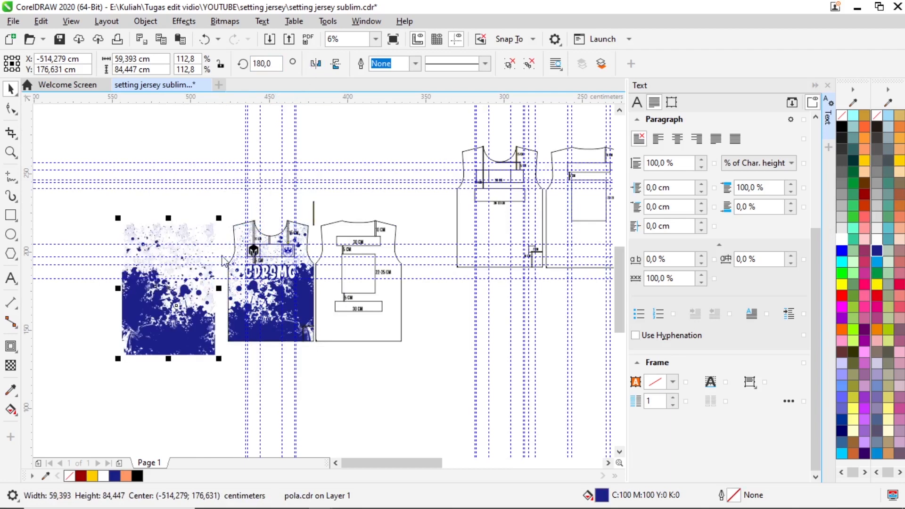
# PowerClip the mirrored splatter design inside the back panel's outline
pyautogui.rightClick(176, 329)
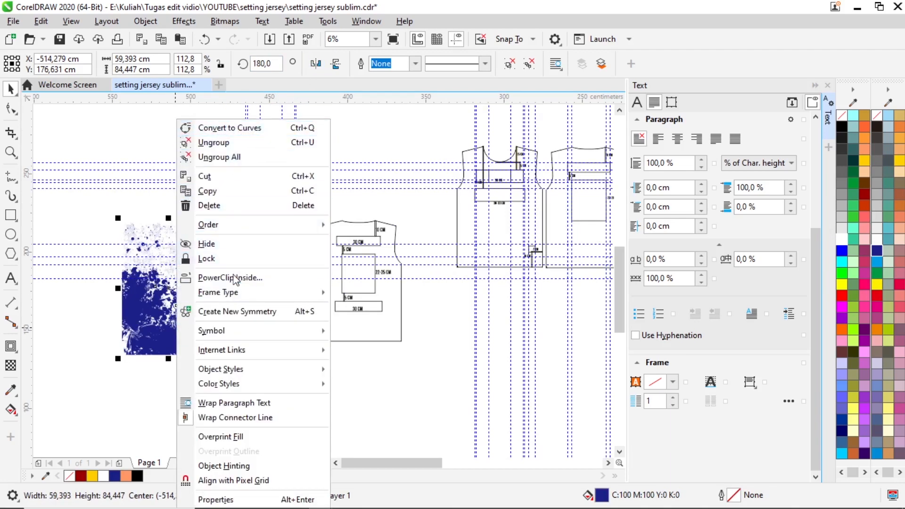
pyautogui.click(235, 279)
pyautogui.click(270, 301)
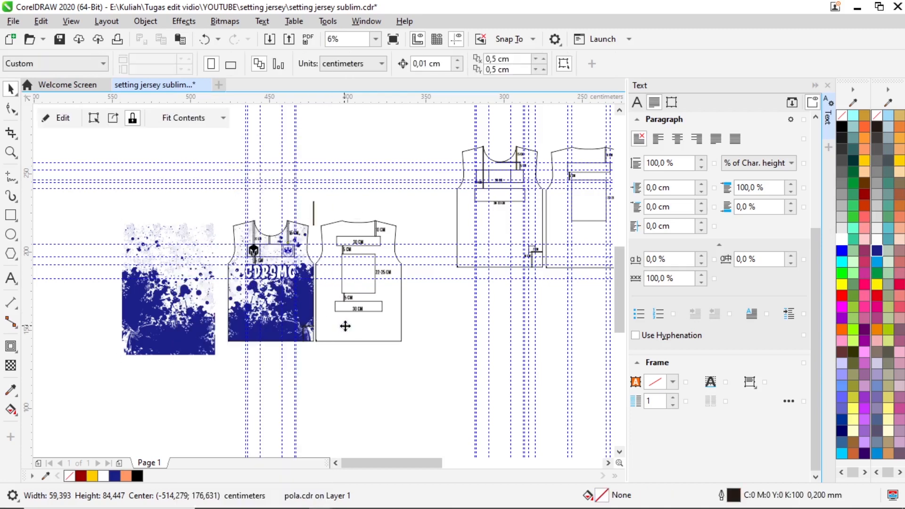
pyautogui.click(345, 326)
pyautogui.click(334, 349)
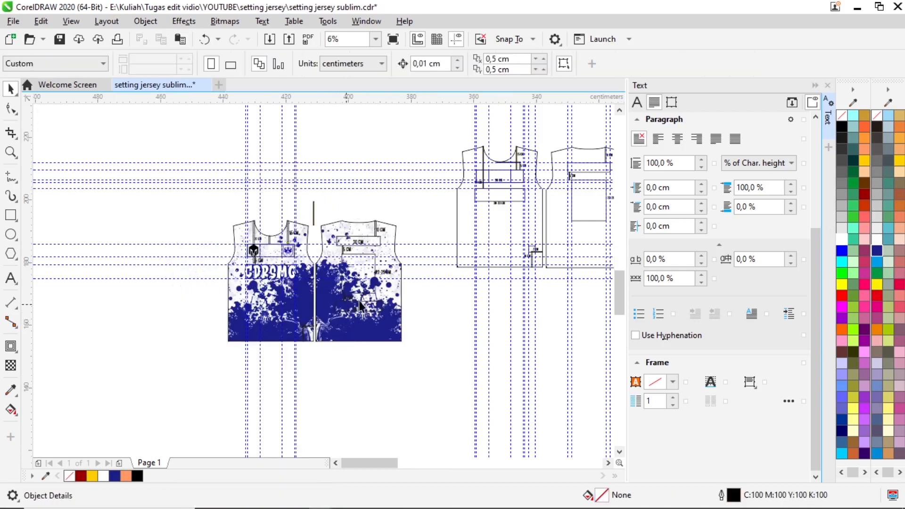
# Add the player's name as artistic text in the back panel's upper 30 cm box, using the Gemstone font
pyautogui.scroll(3, 359, 304)
pyautogui.scroll(-2, 363, 283)
pyautogui.scroll(2, 398, 169)
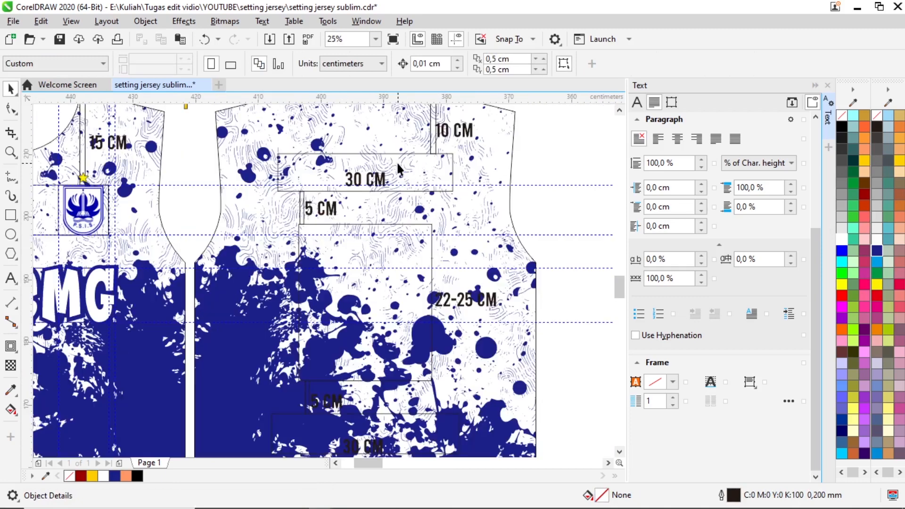
pyautogui.click(398, 169)
pyautogui.click(10, 278)
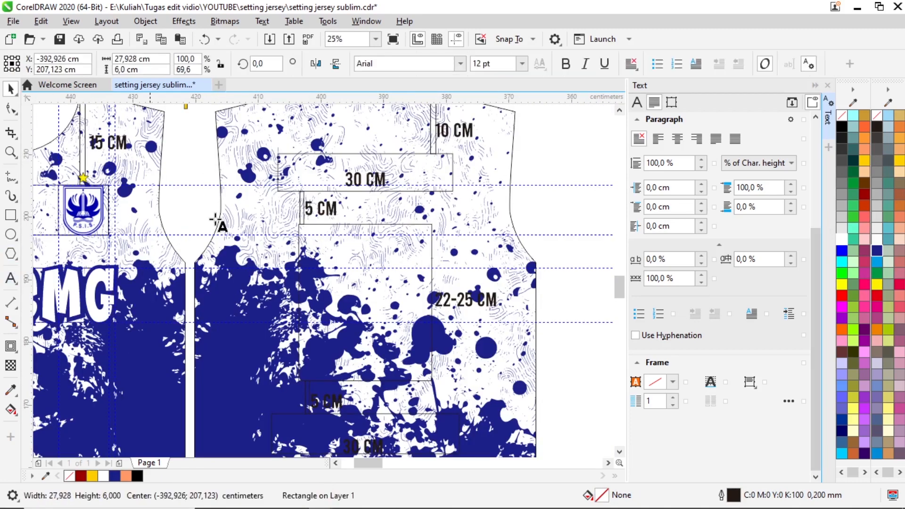
pyautogui.click(314, 173)
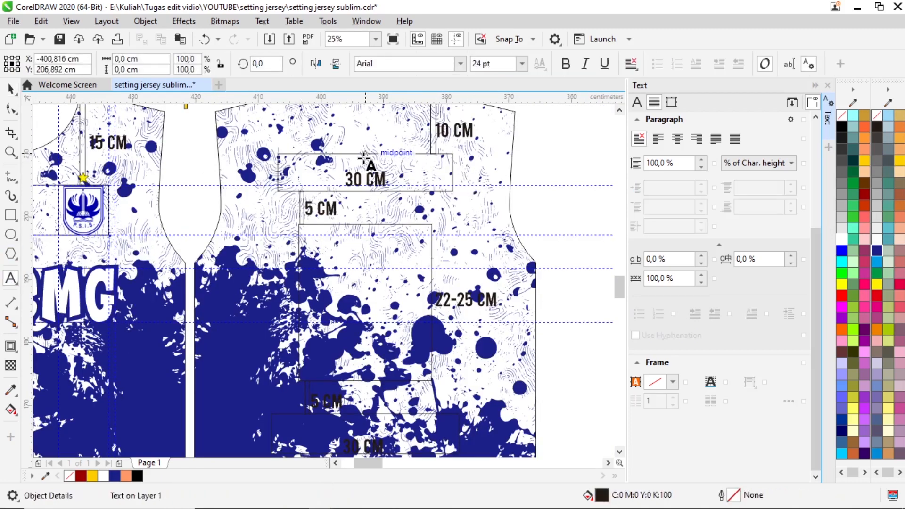
pyautogui.write('3')
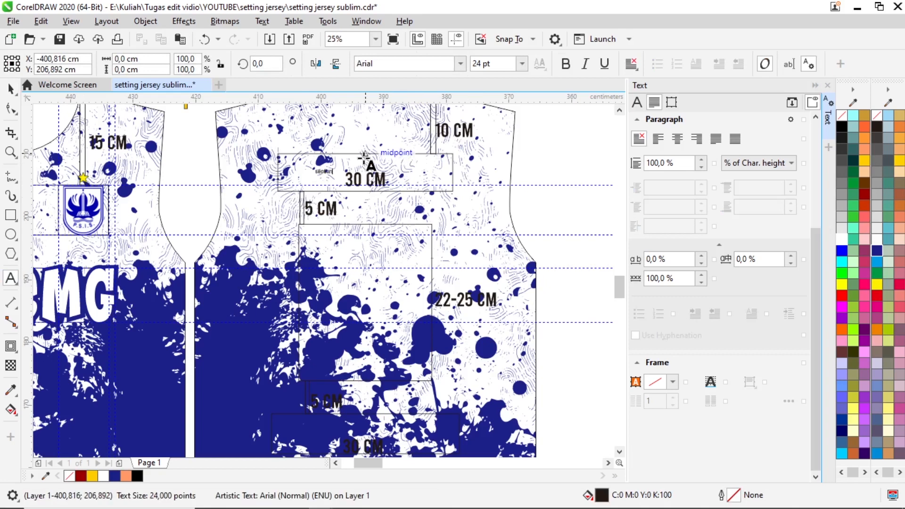
pyautogui.click(392, 64)
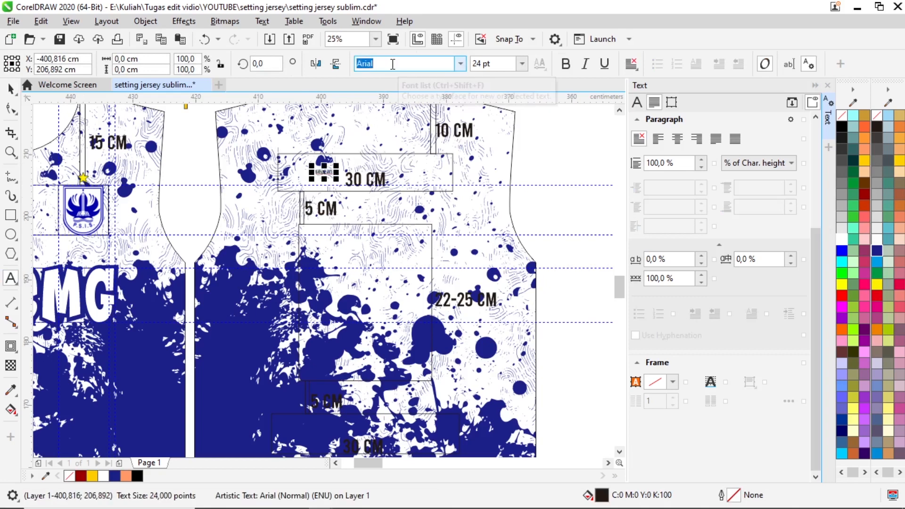
pyautogui.write('Ge')
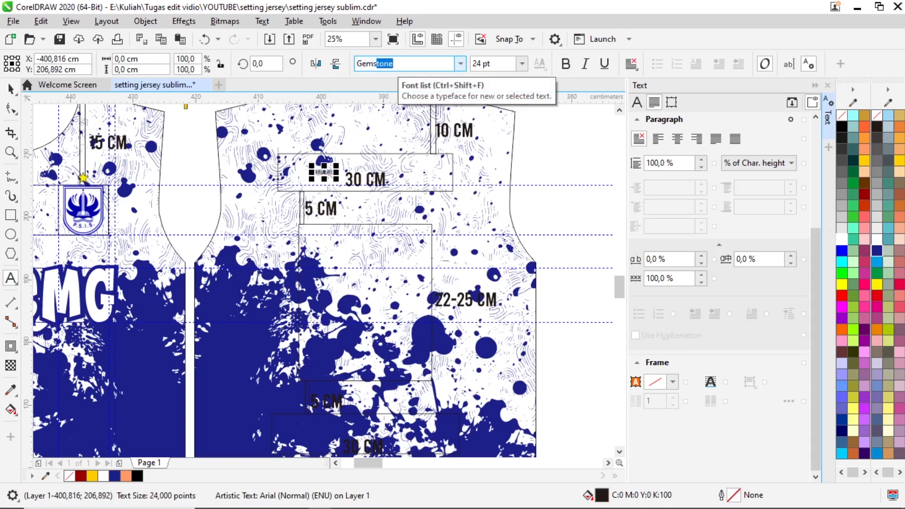
pyautogui.write('ms')
pyautogui.press('Return')
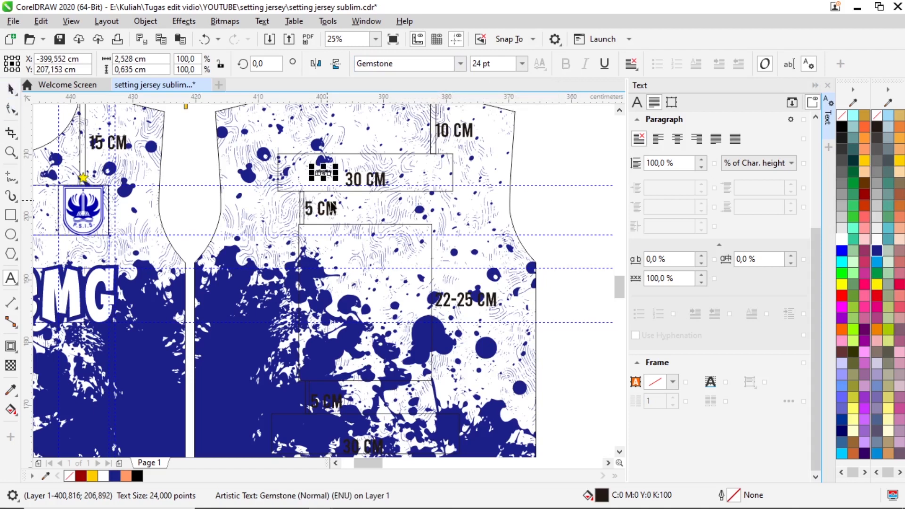
# Enlarge the name to about 24 cm wide and set its character spacing to 30%
pyautogui.click(9, 89)
pyautogui.moveTo(332, 176); pyautogui.dragTo(471, 245)
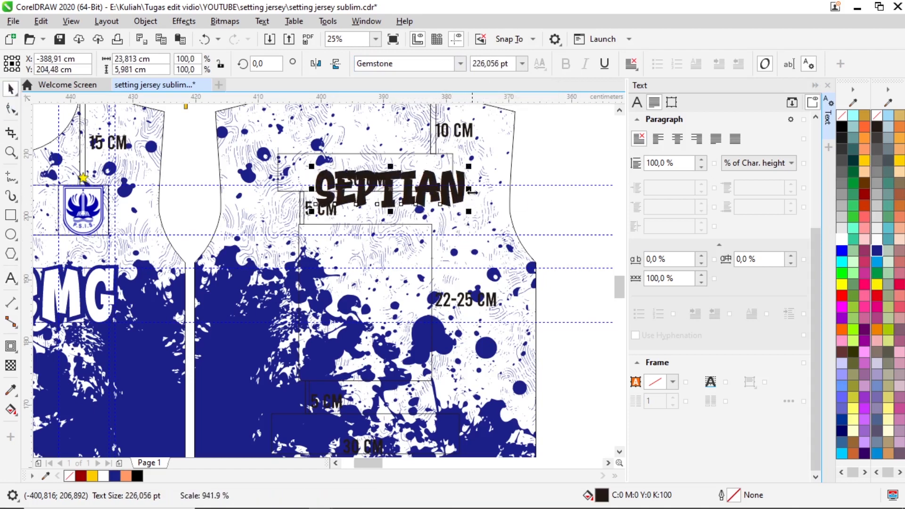
pyautogui.scroll(2, 470, 193)
pyautogui.moveTo(678, 258); pyautogui.dragTo(589, 260)
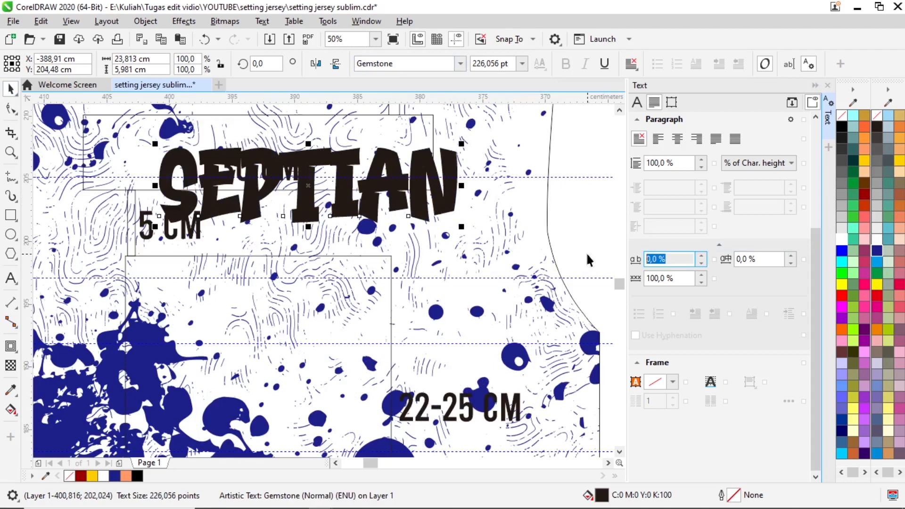
pyautogui.write('30')
pyautogui.press('Return')
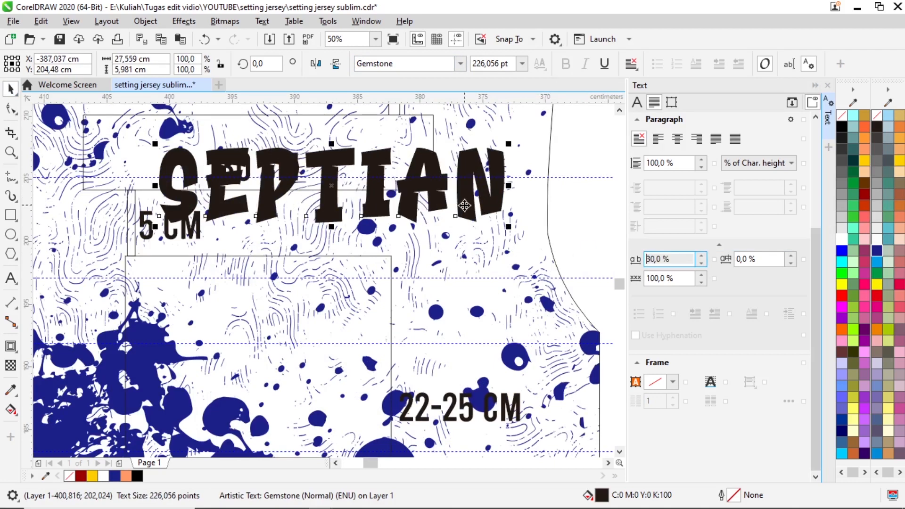
# Move the name into the upper 30 cm box and scale it to about 27.8 cm wide and 6 cm high
pyautogui.moveTo(464, 206); pyautogui.dragTo(413, 199)
pyautogui.scroll(2, 423, 186)
pyautogui.scroll(-1, 417, 241)
pyautogui.scroll(1, 397, 142)
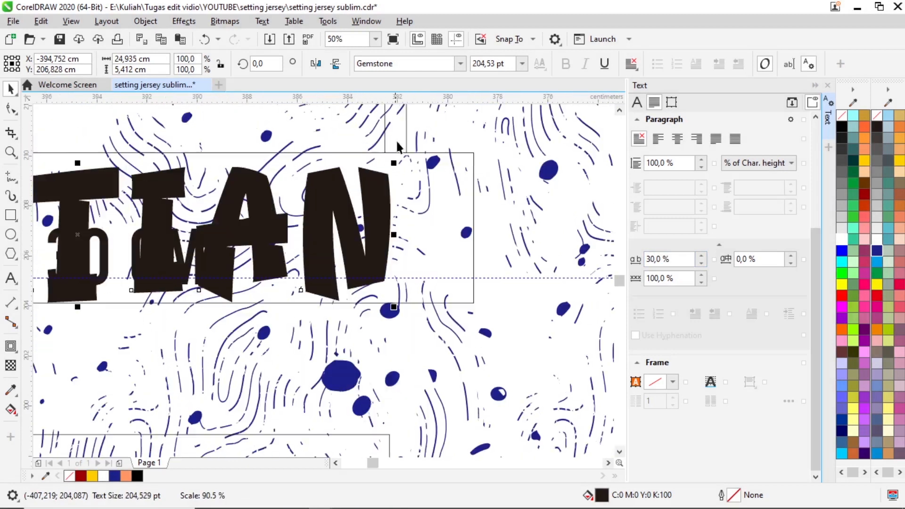
pyautogui.moveTo(393, 163); pyautogui.dragTo(466, 125)
pyautogui.scroll(-2, 488, 203)
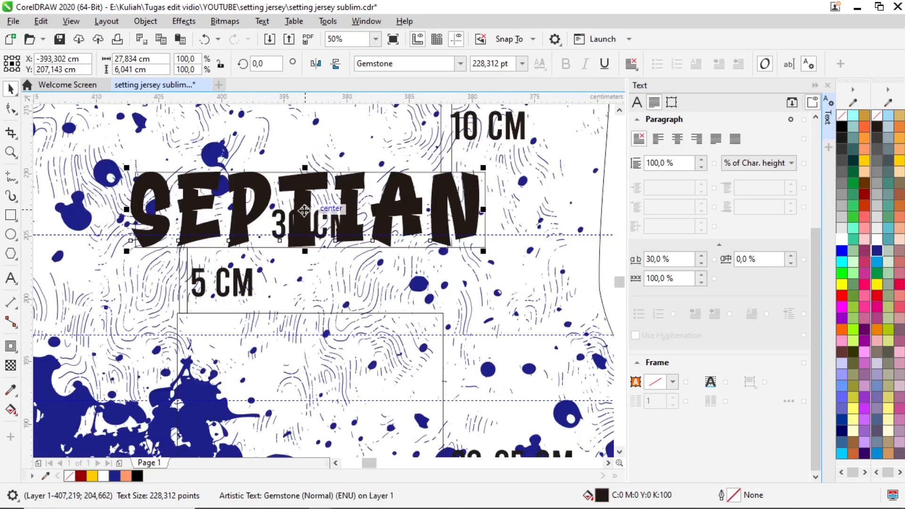
pyautogui.scroll(-2, 464, 198)
pyautogui.press('Escape')
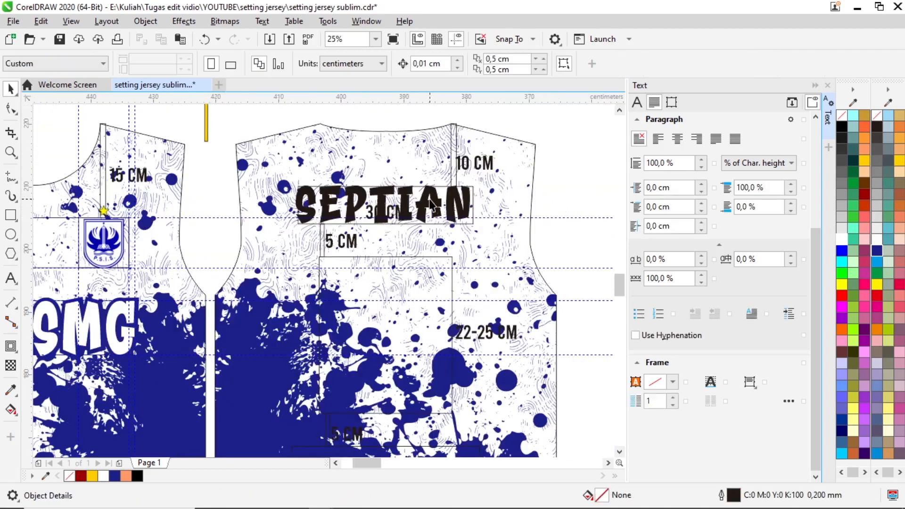
# Select the name together with the back panel and centre the name horizontally on it
pyautogui.click(456, 205)
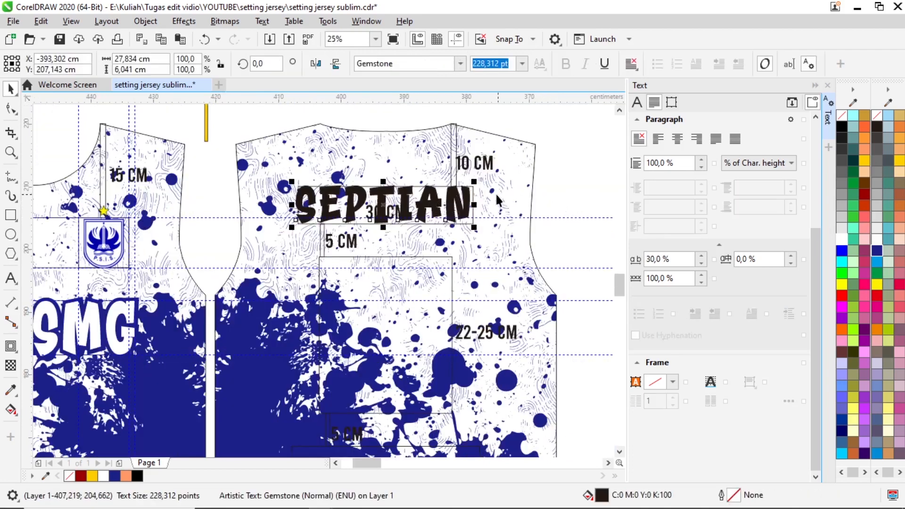
pyautogui.click(474, 210)
pyautogui.click(460, 210)
pyautogui.click(476, 212)
pyautogui.click(464, 211)
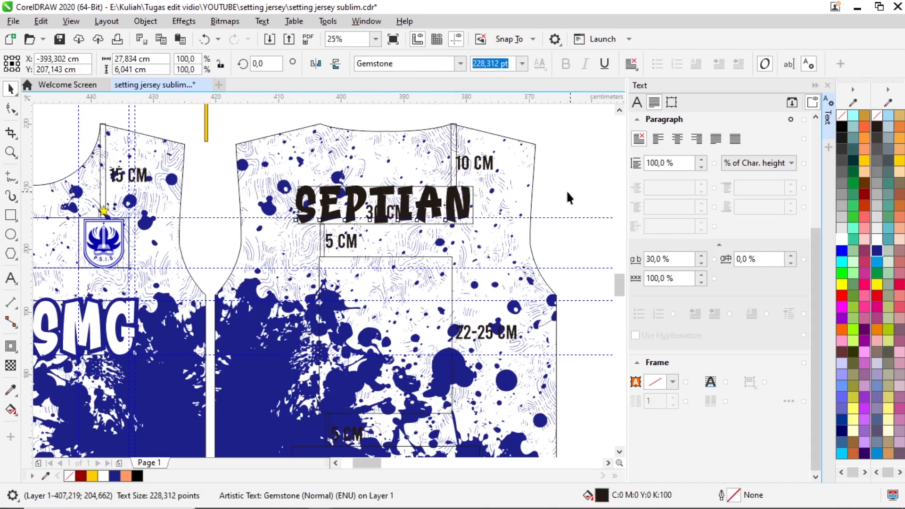
pyautogui.click(454, 216)
pyautogui.click(450, 203)
pyautogui.keyDown('shift'); pyautogui.click(497, 198); pyautogui.keyUp('shift')
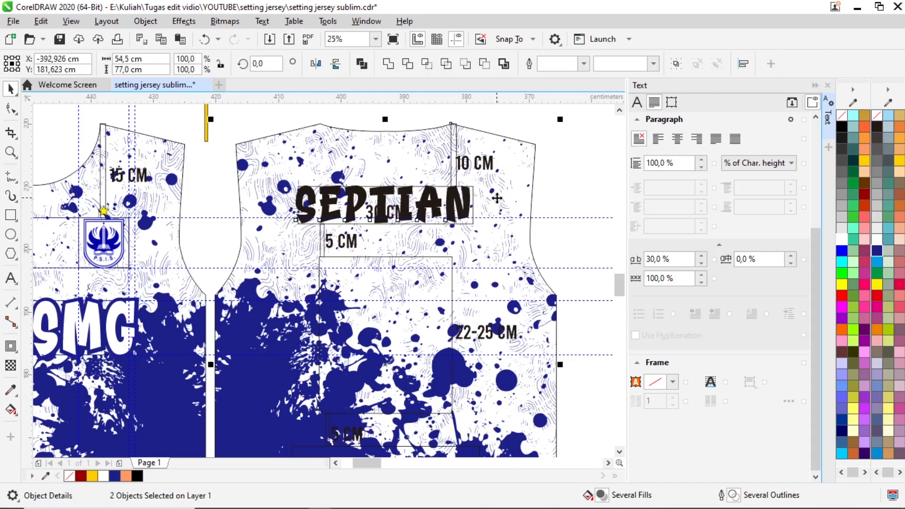
pyautogui.press('c')
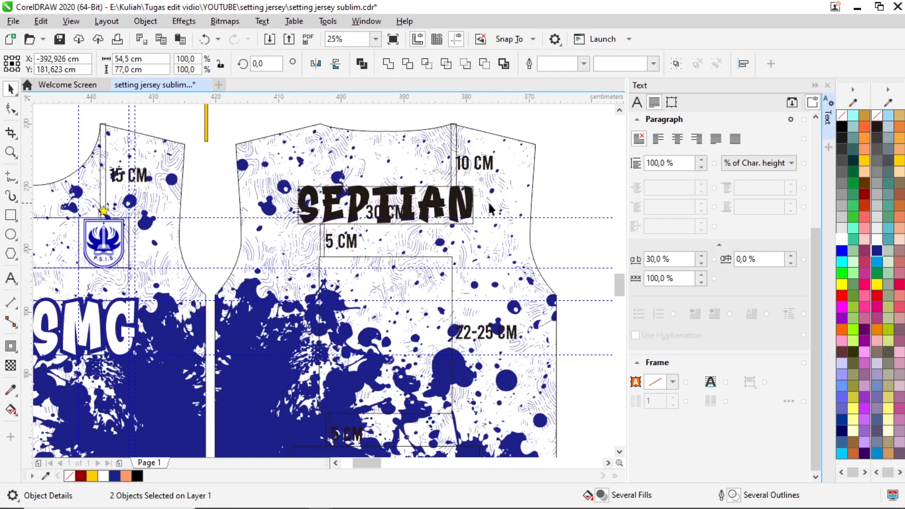
pyautogui.press('Escape')
# Apply a one-step blue contour with a 0.6 cm offset to the name on the back panel
pyautogui.click(465, 205)
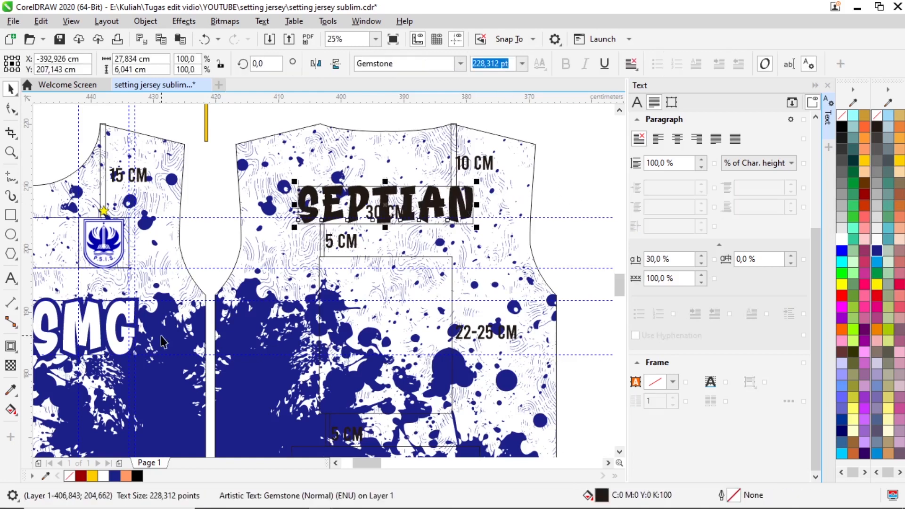
pyautogui.click(13, 349)
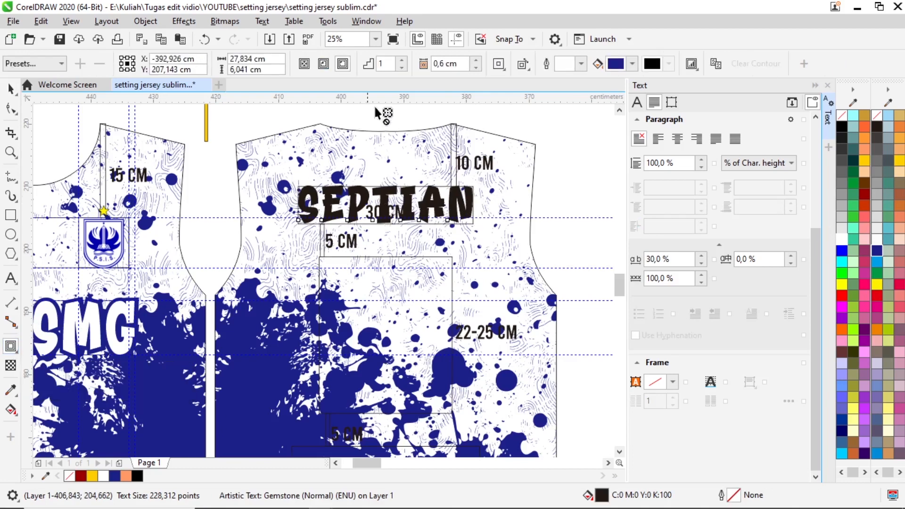
pyautogui.click(477, 68)
pyautogui.click(476, 61)
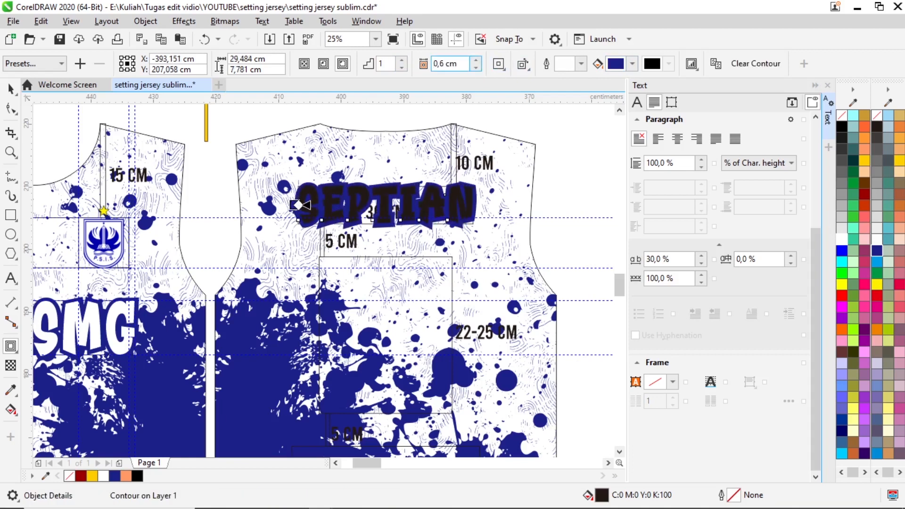
# Fill the lettering of the contoured name with white
pyautogui.click(8, 92)
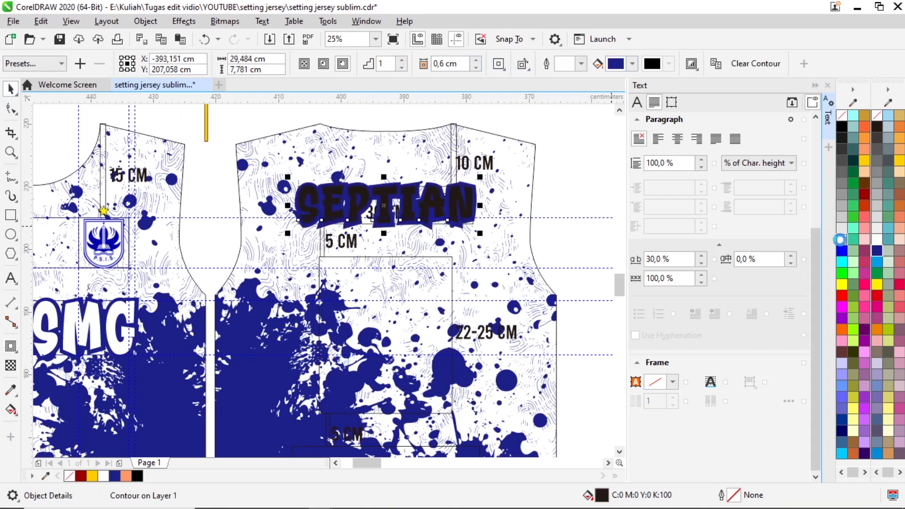
pyautogui.click(841, 238)
pyautogui.click(575, 176)
# Examine the back panel's outlined name and number box, and compare them with the blank jersey pattern's size guides
pyautogui.scroll(-1, 419, 227)
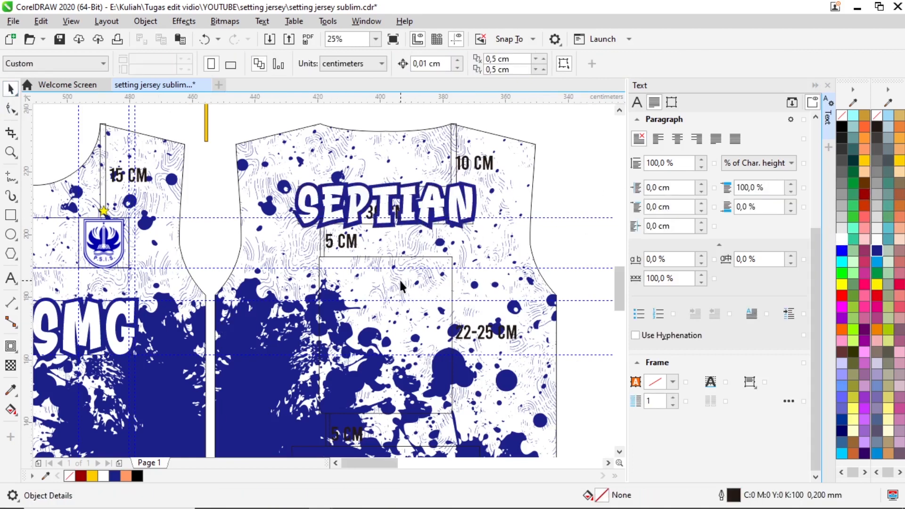
pyautogui.scroll(1, 399, 278)
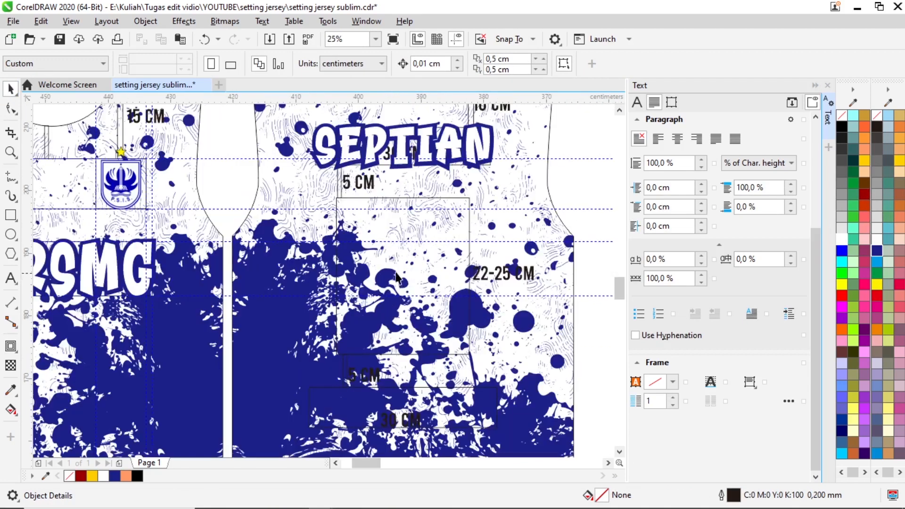
pyautogui.click(449, 146)
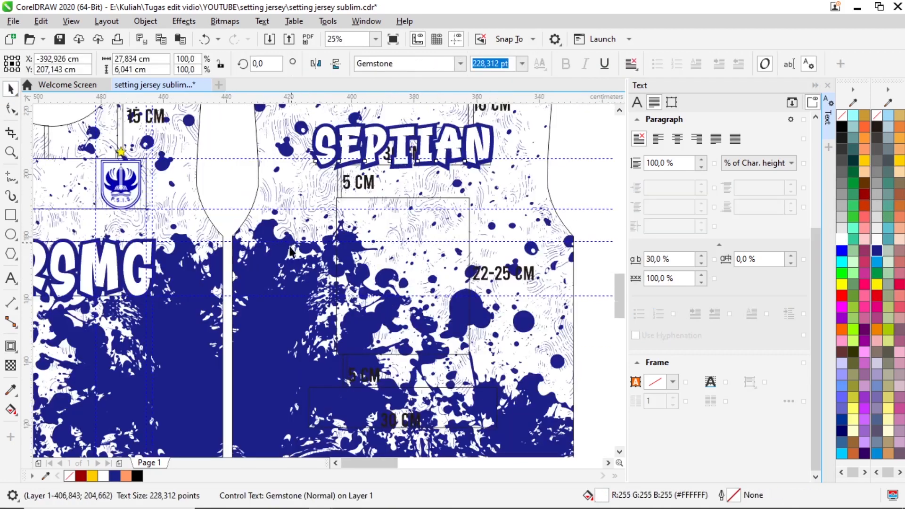
pyautogui.scroll(-2, 308, 214)
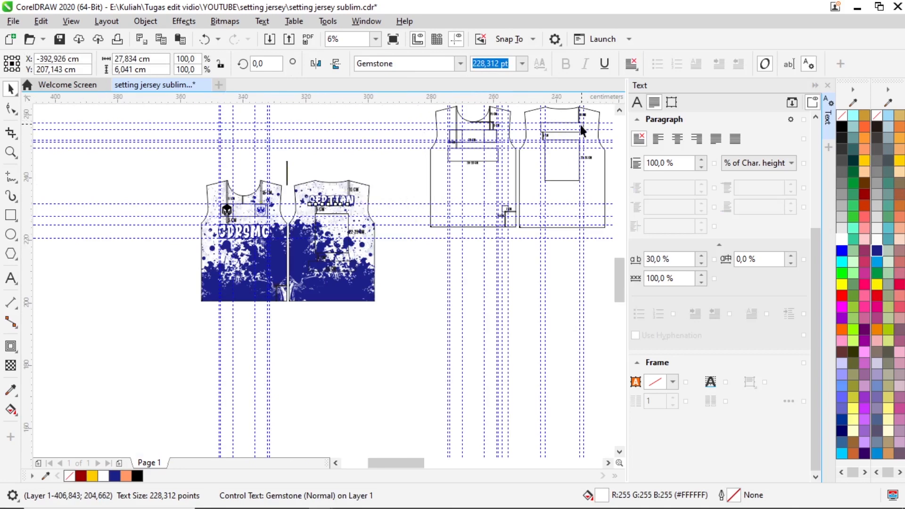
pyautogui.scroll(1, 565, 132)
pyautogui.scroll(-1, 523, 150)
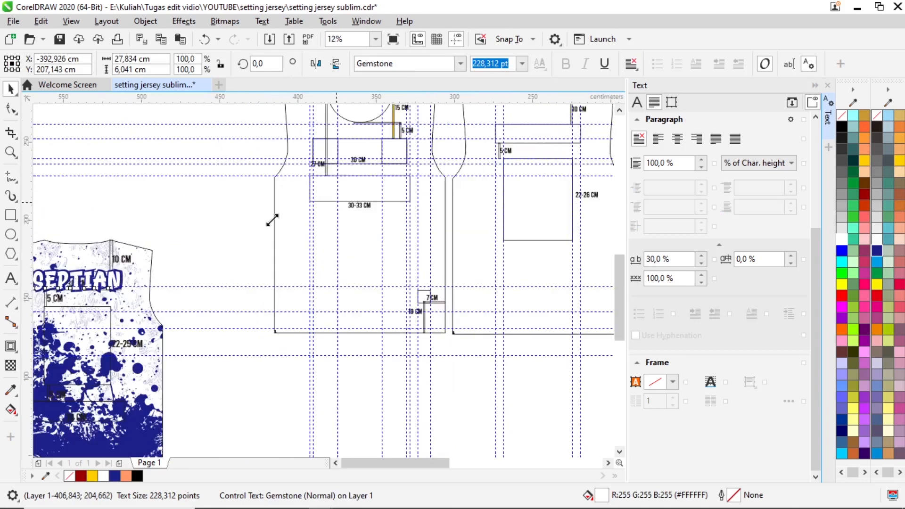
pyautogui.scroll(2, 318, 211)
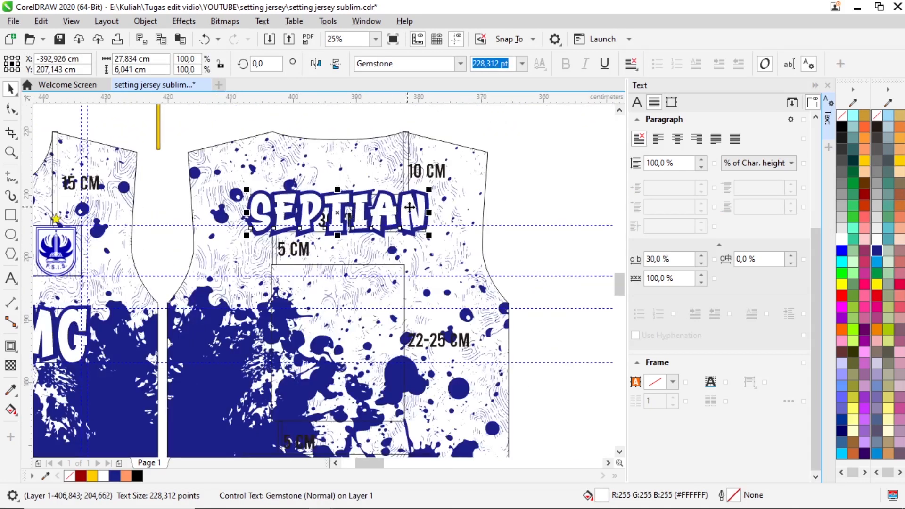
pyautogui.click(514, 193)
pyautogui.click(392, 214)
pyautogui.click(356, 289)
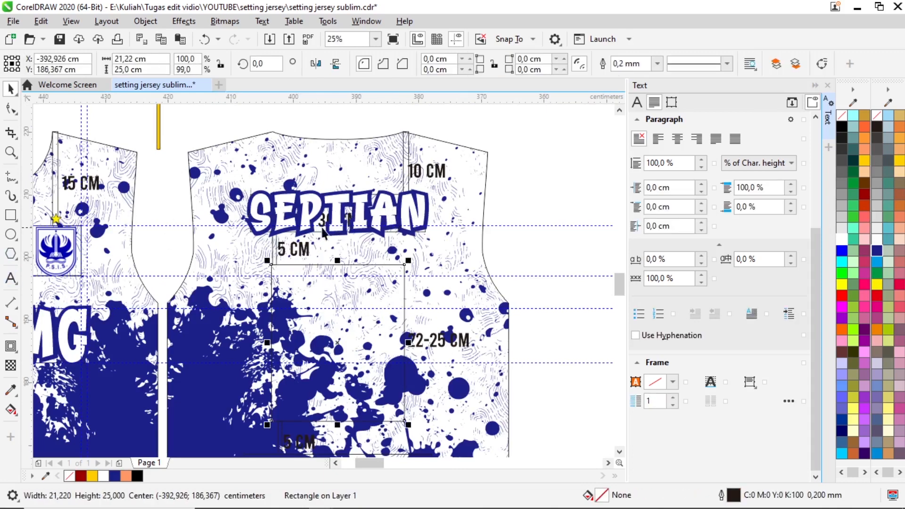
# Add the artistic text "10" just above the back panel's shoulder and set its font to Gemstone
pyautogui.click(10, 278)
pyautogui.click(209, 125)
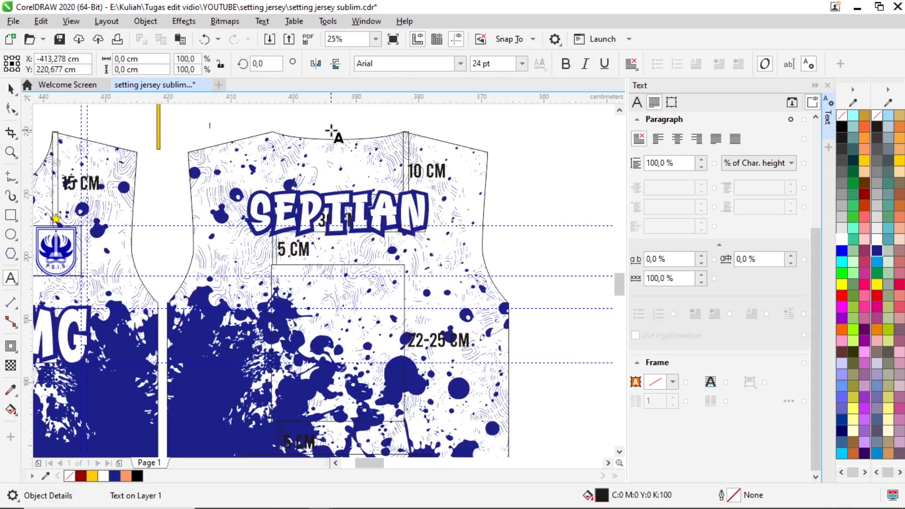
pyautogui.write('10')
pyautogui.click(403, 64)
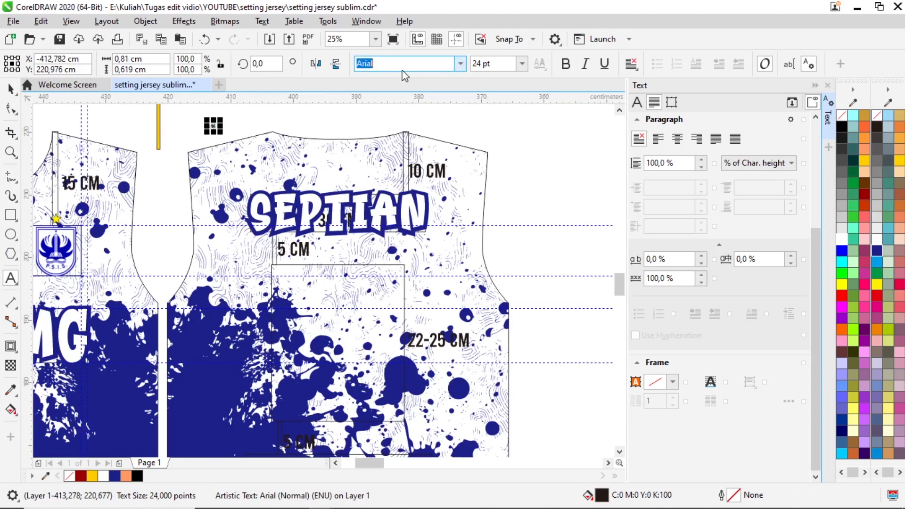
pyautogui.write('Gemstone')
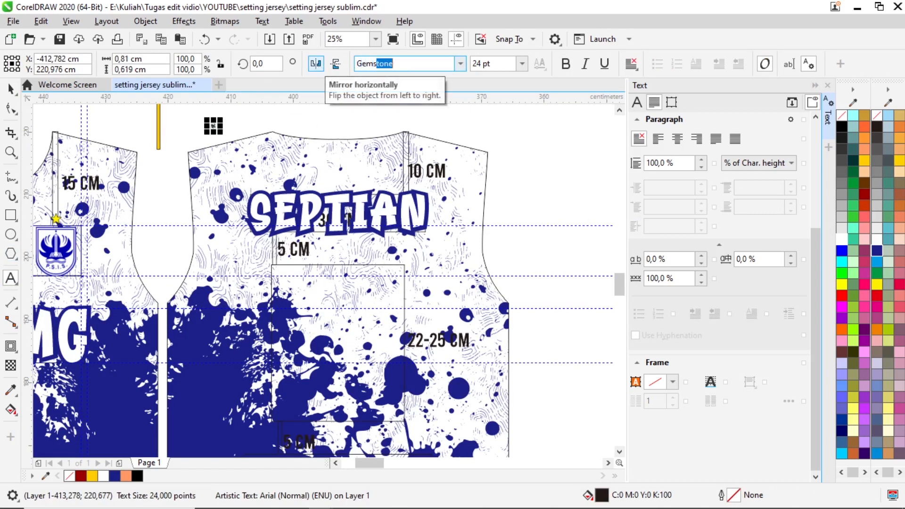
pyautogui.press('Return')
pyautogui.click(10, 90)
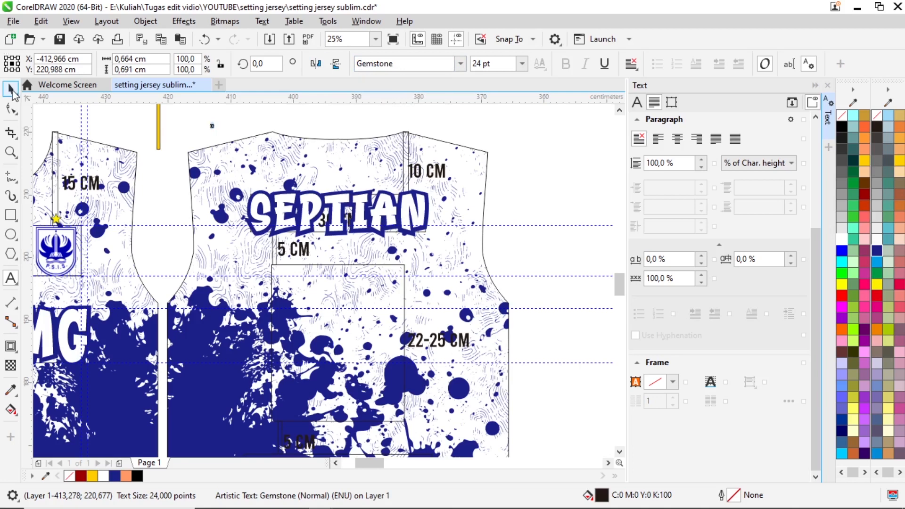
# Enlarge the "10" to about 24.6 cm high and fit it inside the number box below the back panel's name
pyautogui.moveTo(218, 132); pyautogui.dragTo(325, 259)
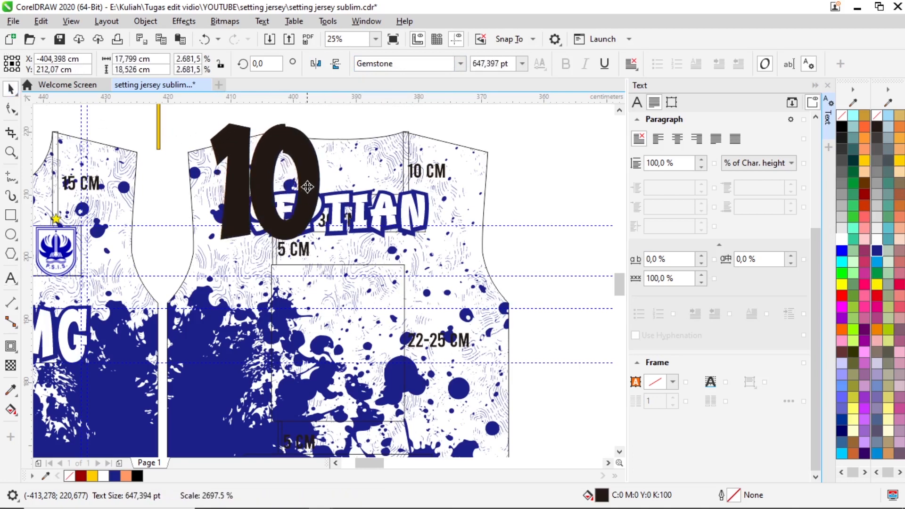
pyautogui.moveTo(306, 185); pyautogui.dragTo(386, 338)
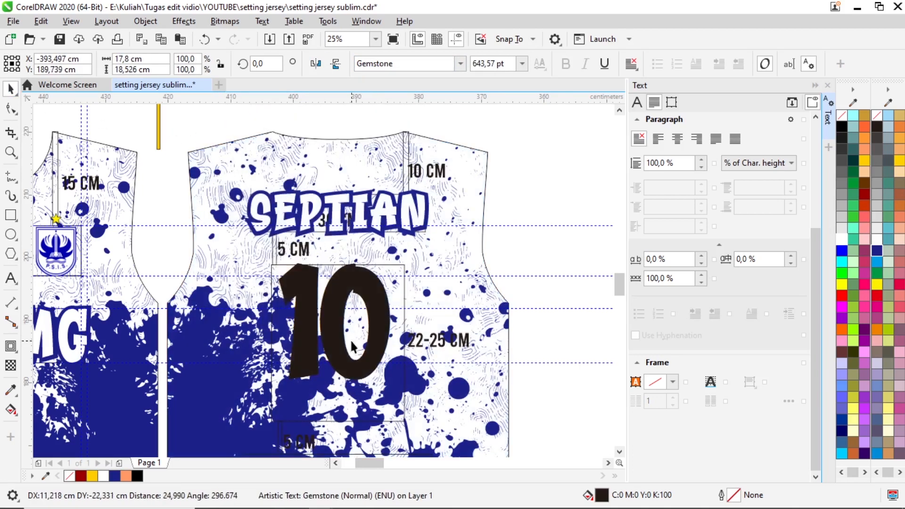
pyautogui.moveTo(392, 385); pyautogui.dragTo(428, 457)
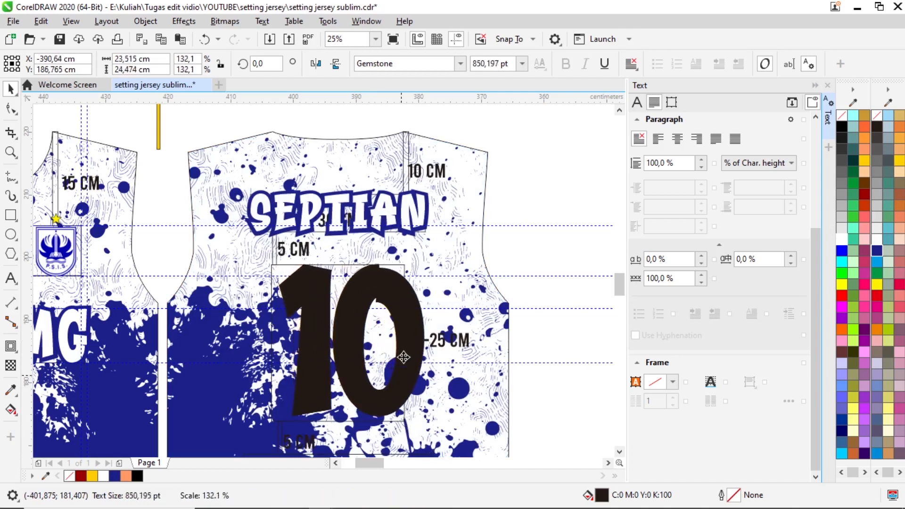
pyautogui.scroll(2, 403, 357)
pyautogui.moveTo(412, 348); pyautogui.dragTo(392, 344)
pyautogui.scroll(-2, 401, 363)
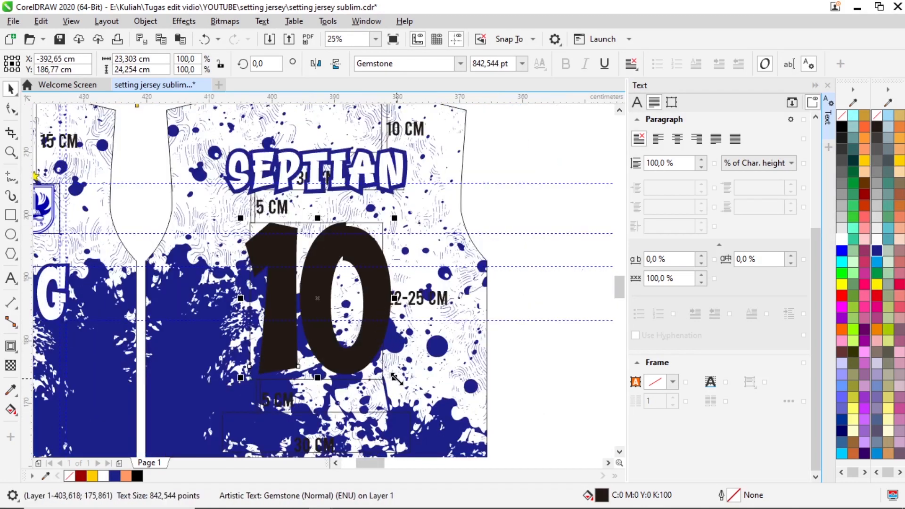
pyautogui.moveTo(395, 377); pyautogui.dragTo(398, 378)
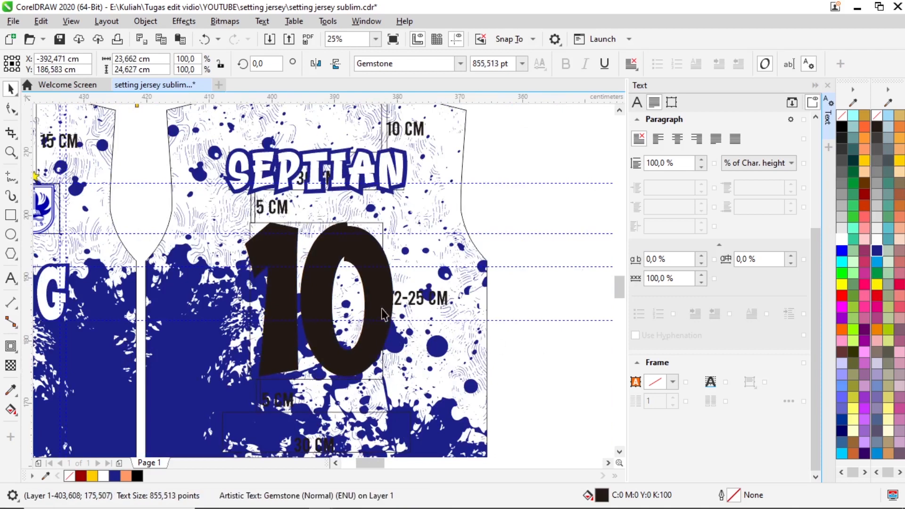
# Center the "10" horizontally on the back panel
pyautogui.hotkey('ctrl', 'c')
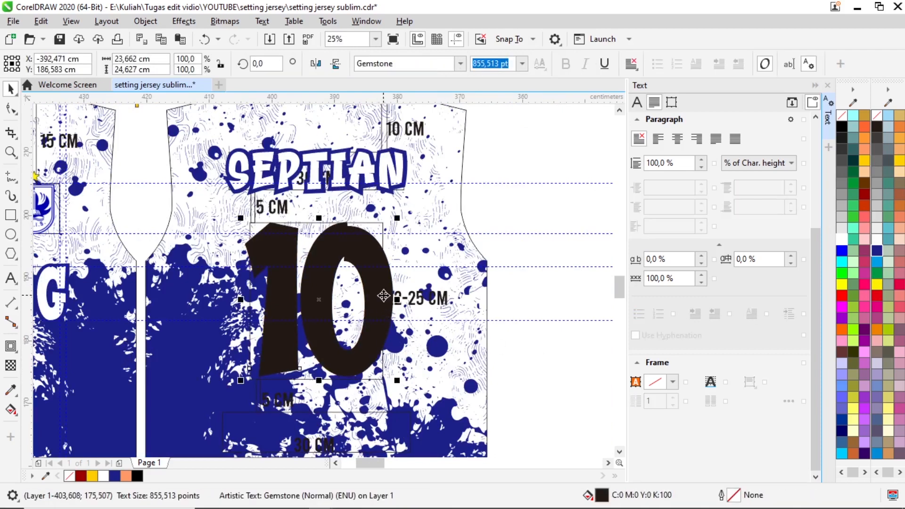
pyautogui.keyDown('shift'); pyautogui.click(439, 367); pyautogui.keyUp('shift')
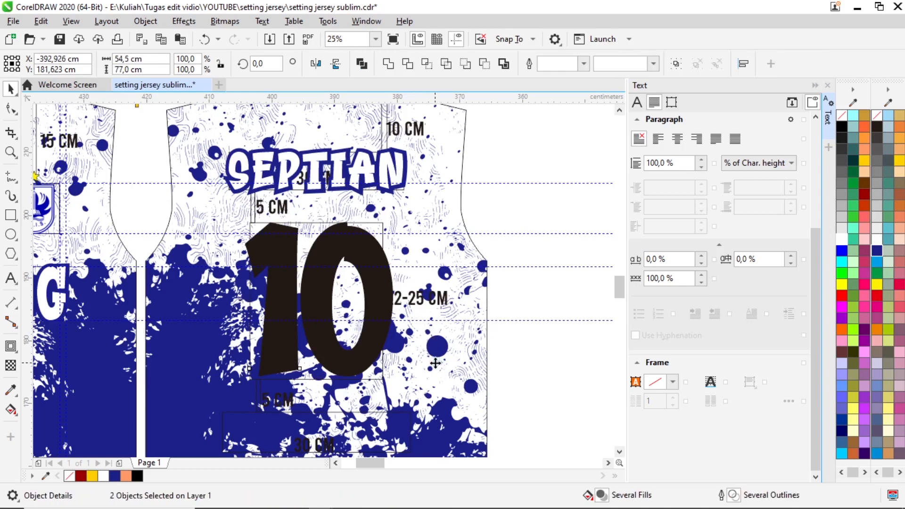
pyautogui.click(513, 383)
pyautogui.click(367, 346)
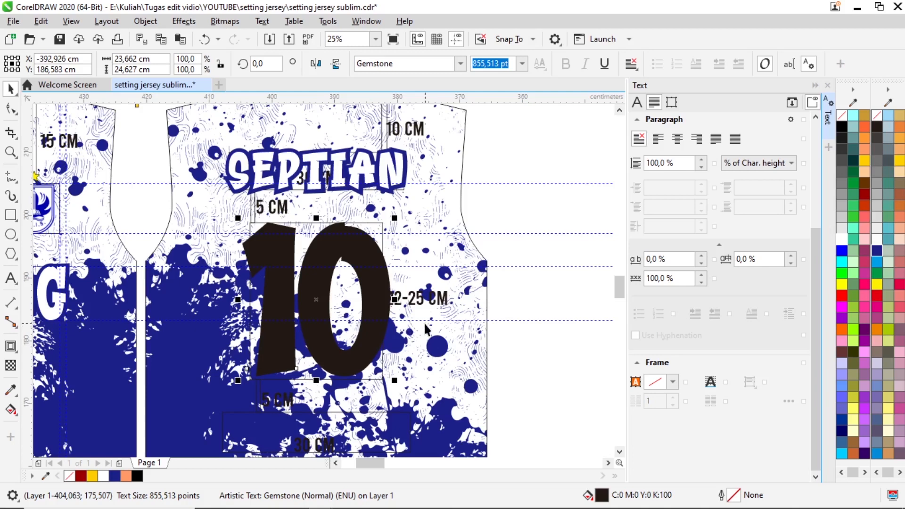
pyautogui.click(521, 308)
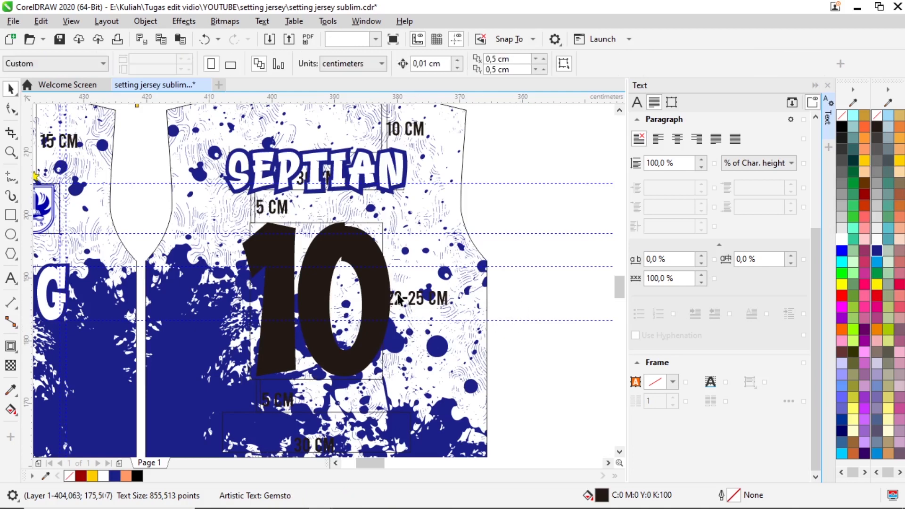
# Fill the "10" with white and apply a one-step blue contour with a 1.0 cm offset
pyautogui.click(379, 280)
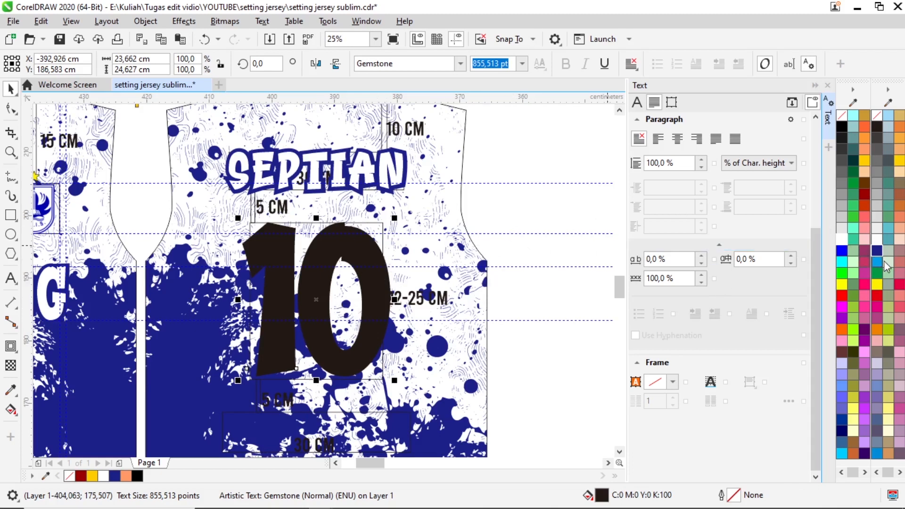
pyautogui.click(841, 239)
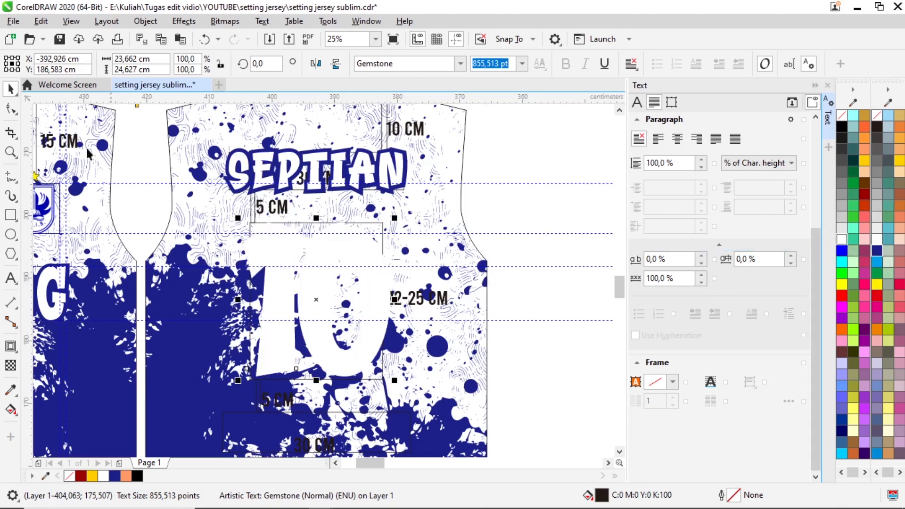
pyautogui.click(11, 346)
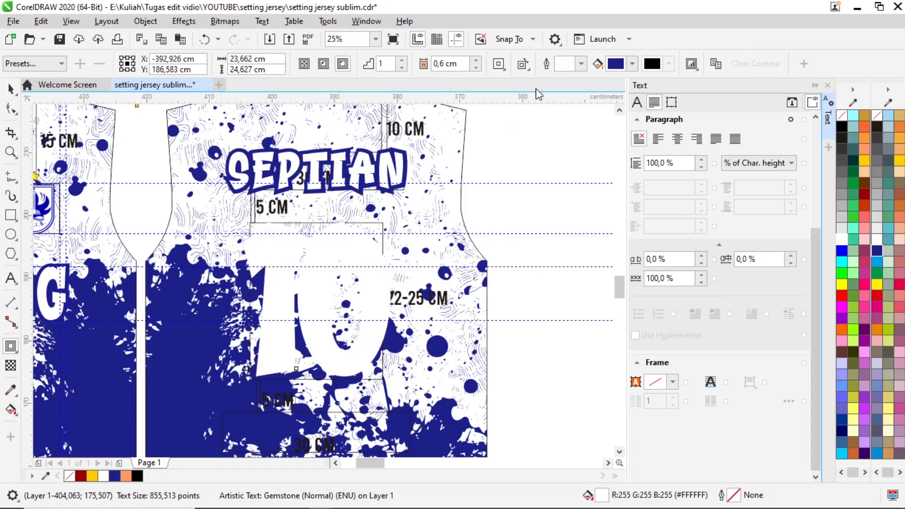
pyautogui.click(477, 60)
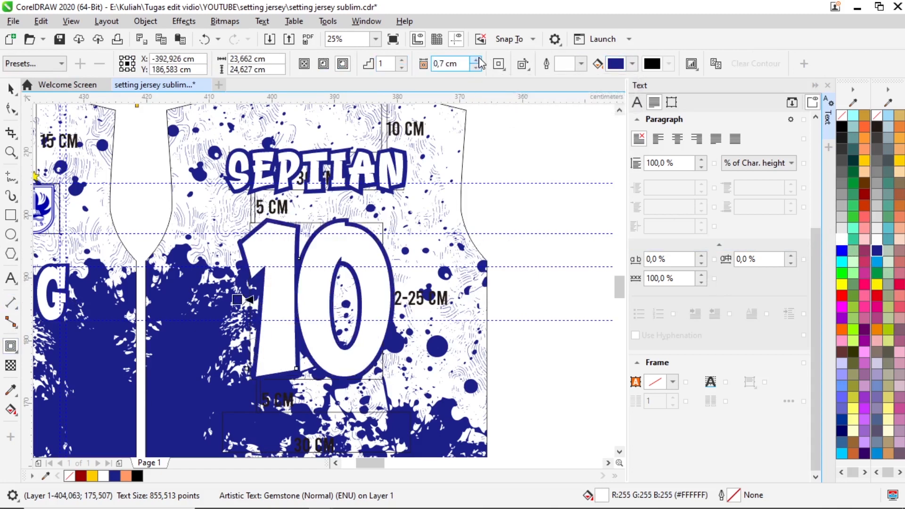
pyautogui.click(479, 60)
pyautogui.click(477, 60)
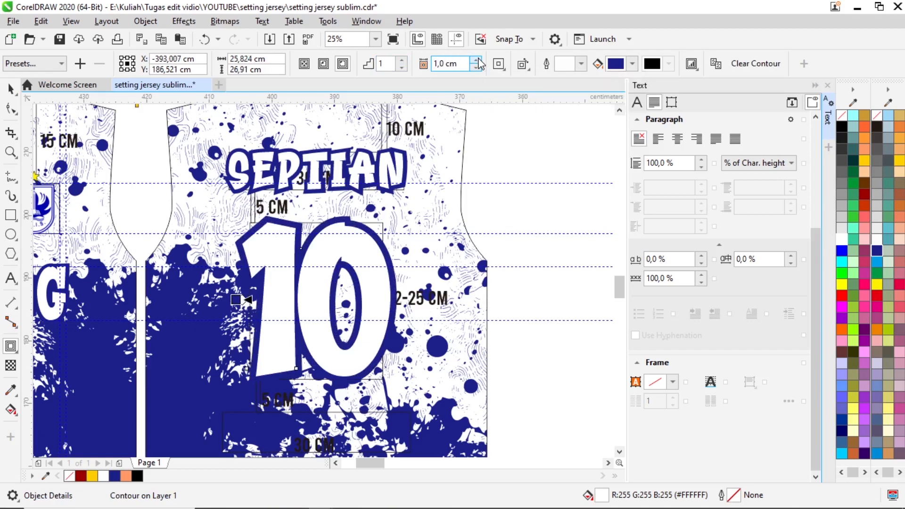
pyautogui.click(10, 89)
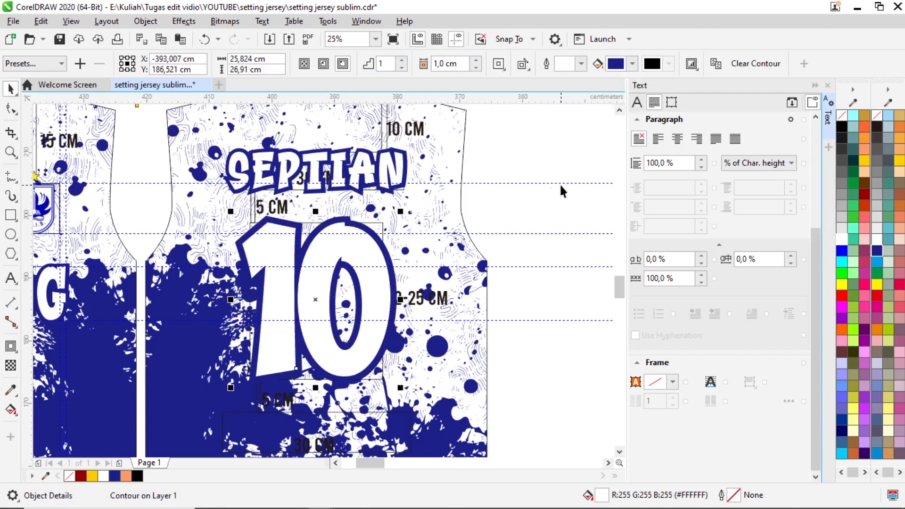
# Copy the front's "CDRSMG" lettering into the 30 cm box below the back number and center it horizontally on the back panel
pyautogui.scroll(-1, 370, 257)
pyautogui.scroll(1, 359, 309)
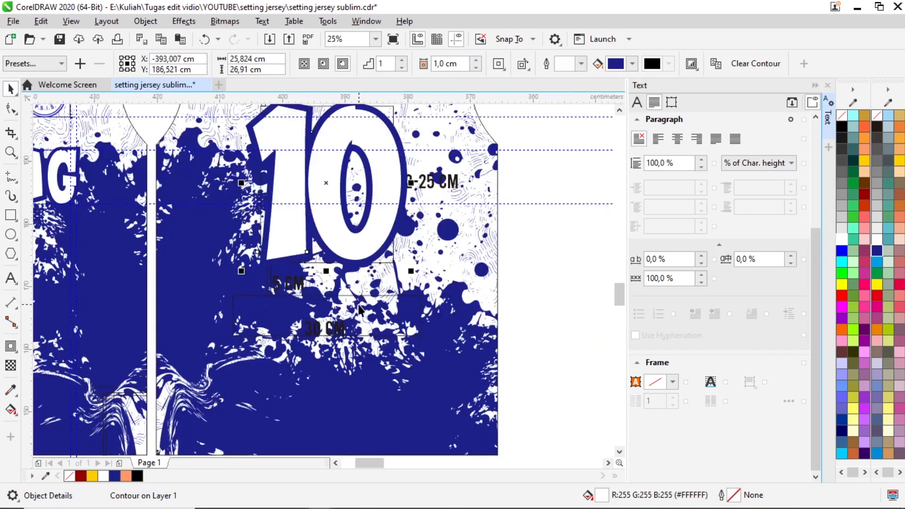
pyautogui.click(359, 309)
pyautogui.scroll(-1, 266, 230)
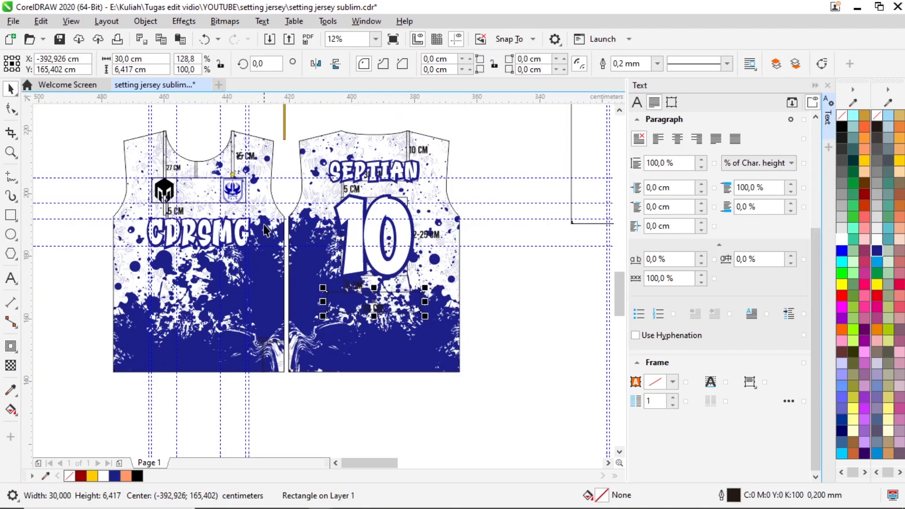
pyautogui.click(236, 234)
pyautogui.moveTo(240, 233); pyautogui.dragTo(480, 370)
pyautogui.scroll(1, 400, 332)
pyautogui.scroll(1, 392, 295)
pyautogui.moveTo(402, 303); pyautogui.dragTo(376, 301)
pyautogui.keyDown('shift'); pyautogui.click(492, 293); pyautogui.keyUp('shift')
pyautogui.press('c')
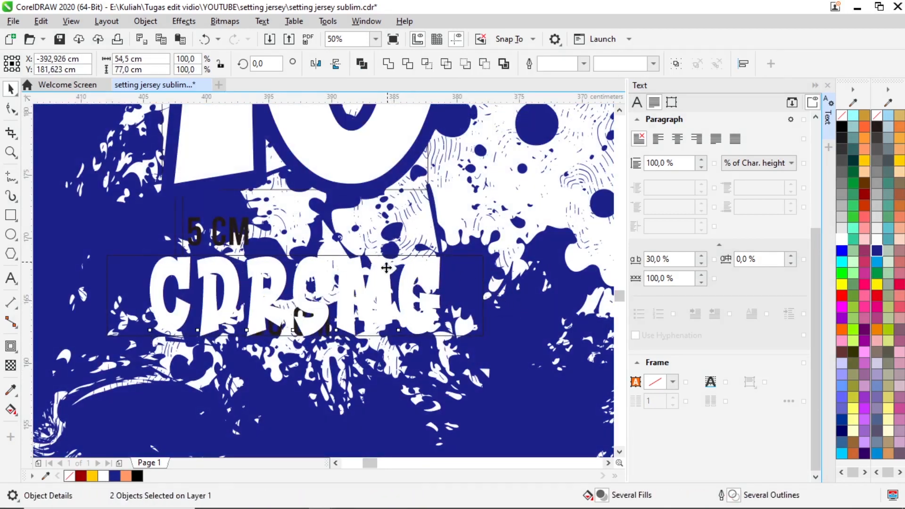
pyautogui.scroll(-1, 386, 268)
pyautogui.press('Escape')
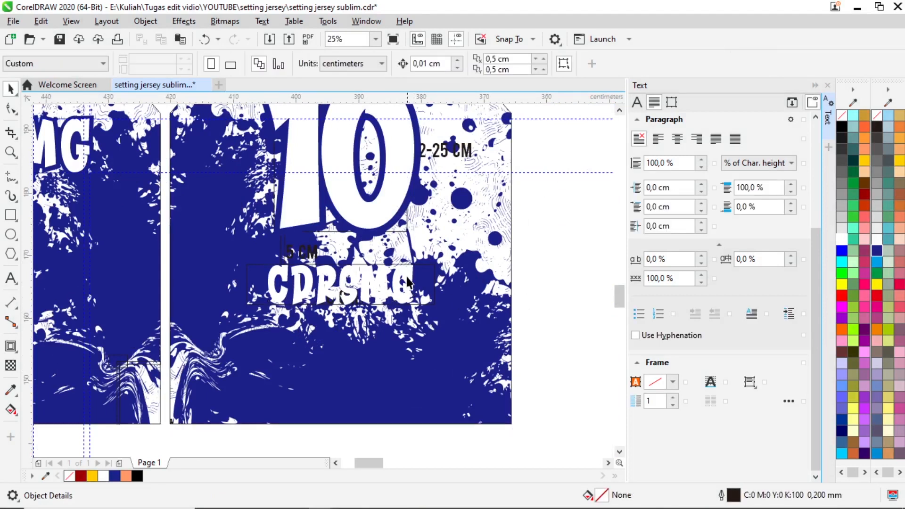
# Apply a one-step blue contour with a 0.8 cm offset to the back panel's "CDRSMG" lettering
pyautogui.click(408, 283)
pyautogui.click(10, 346)
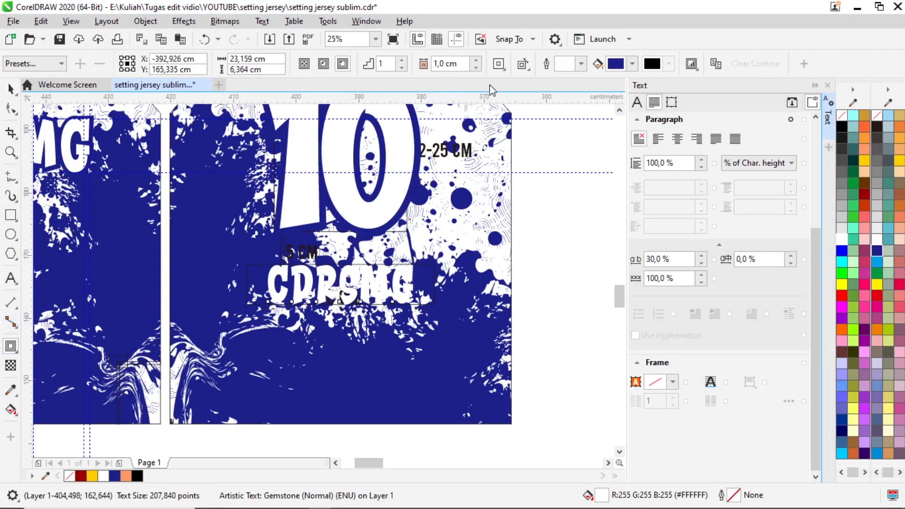
pyautogui.click(476, 67)
pyautogui.click(476, 68)
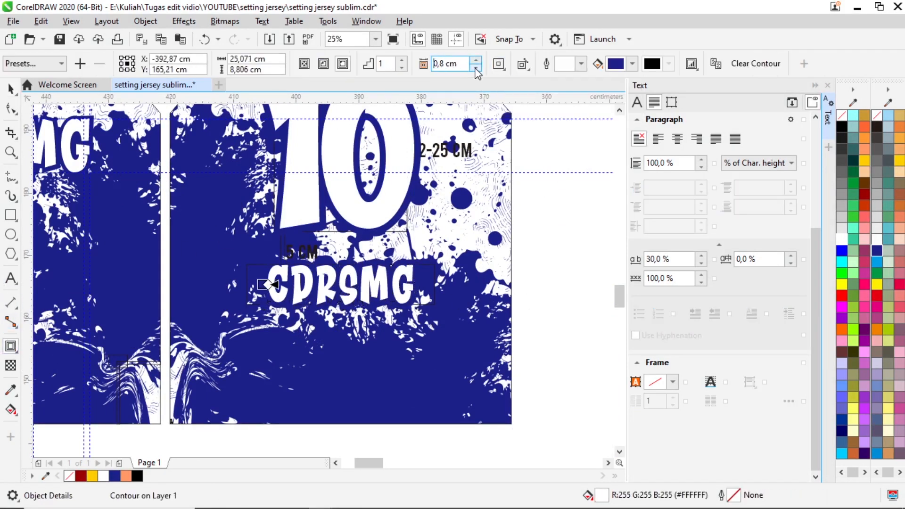
pyautogui.click(10, 89)
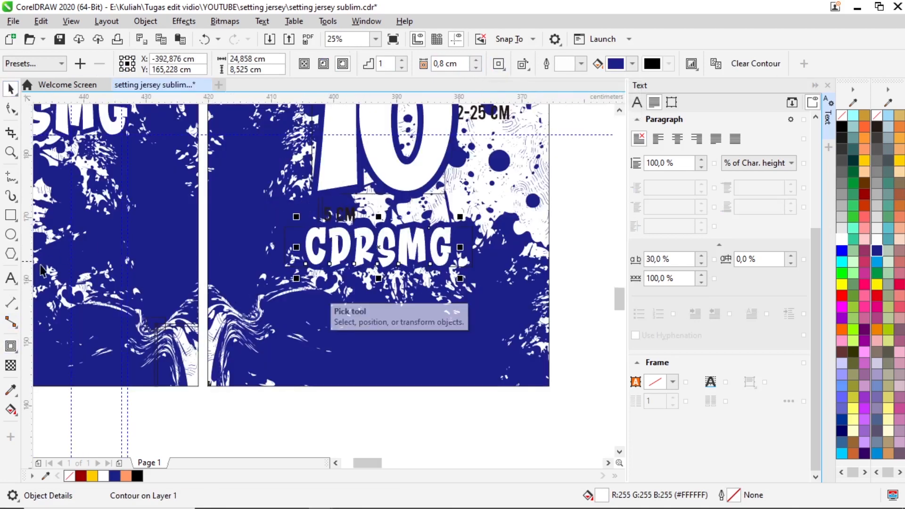
# Add the artistic text "SPORT APPAREL" on the lower back panel and set its font to Poppins Bold
pyautogui.click(10, 278)
pyautogui.click(336, 339)
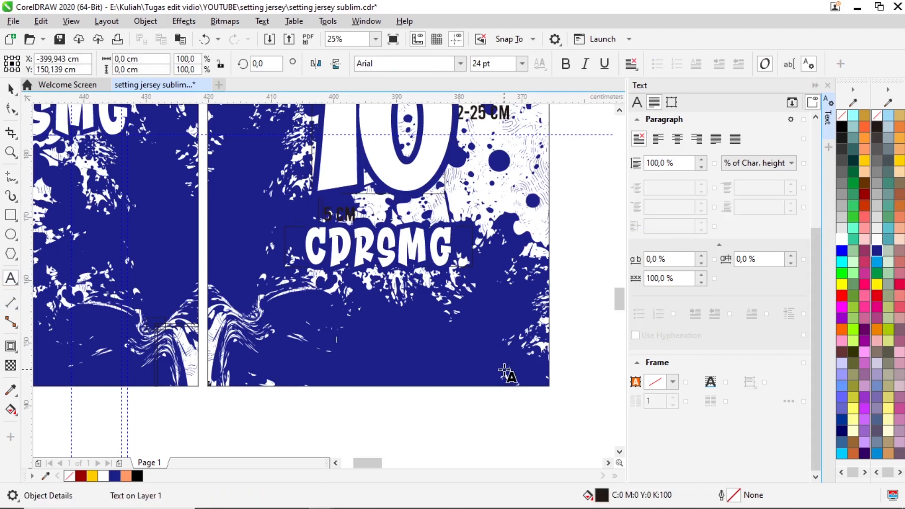
pyautogui.write('ideal')
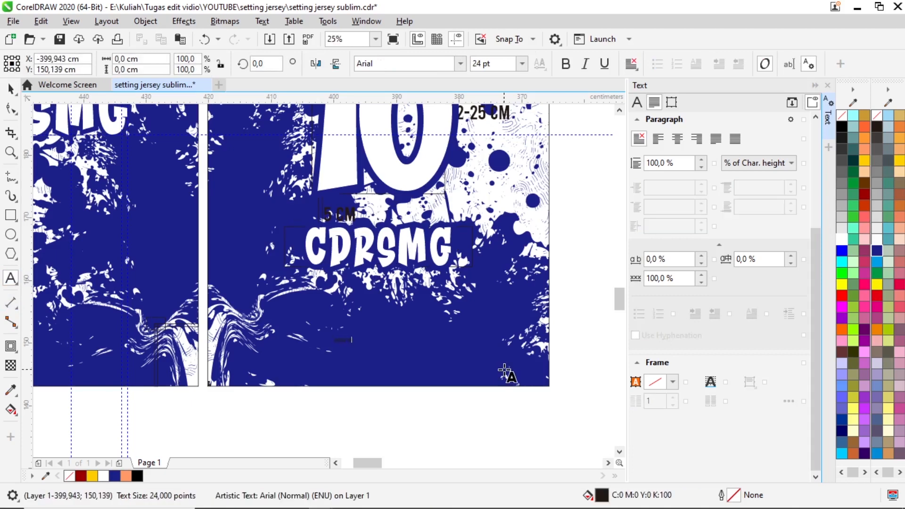
pyautogui.hotkey('ctrl', 'a')
pyautogui.scroll(2, 343, 340)
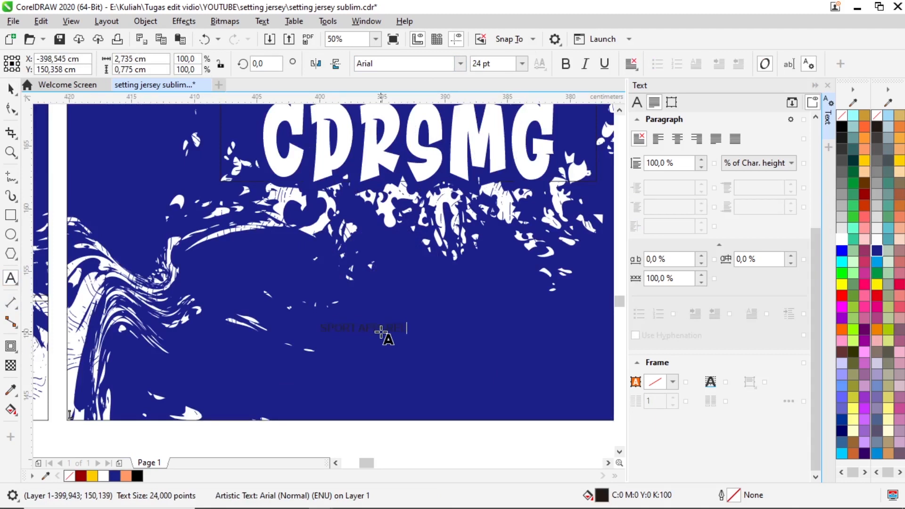
pyautogui.hotkey('ctrl', 'a')
pyautogui.click(391, 64)
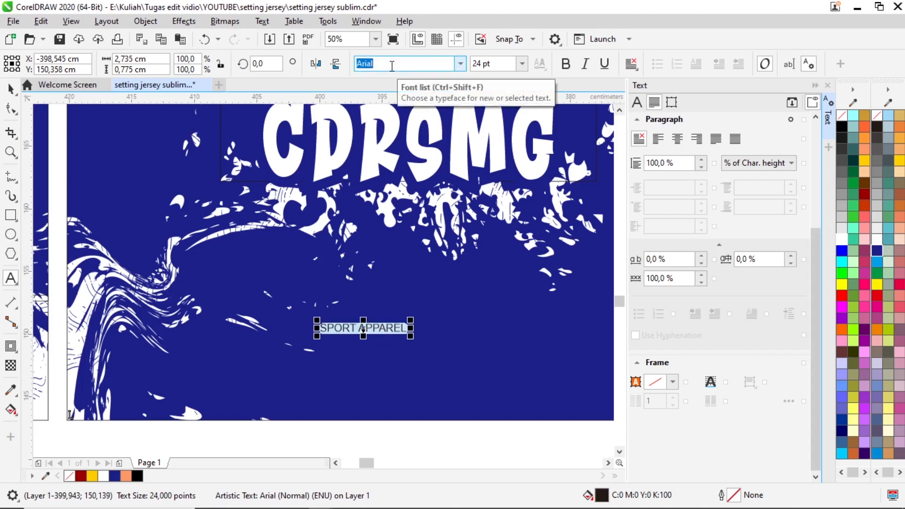
pyautogui.write('Poppins')
pyautogui.press('Return')
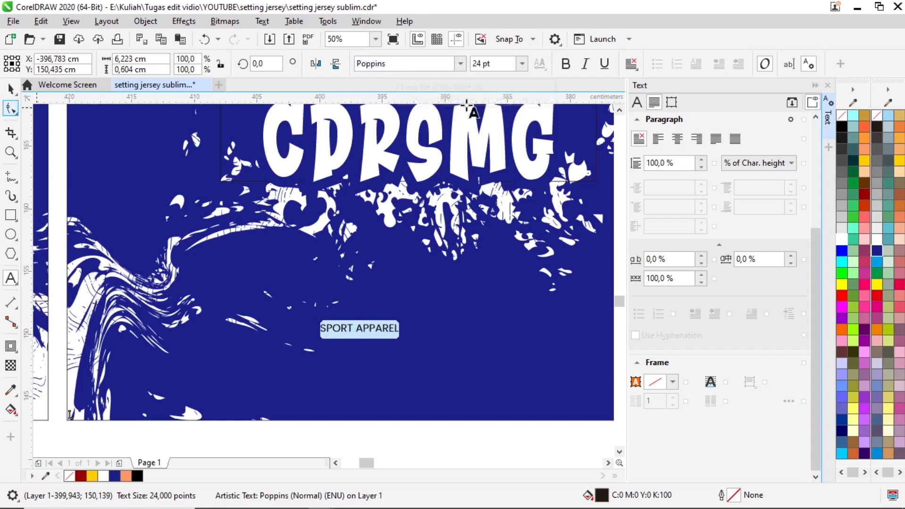
# Enlarge "SPORT APPAREL" to about 18.2 cm wide and move it directly below the back panel's "CDRSMG" lettering
pyautogui.click(11, 89)
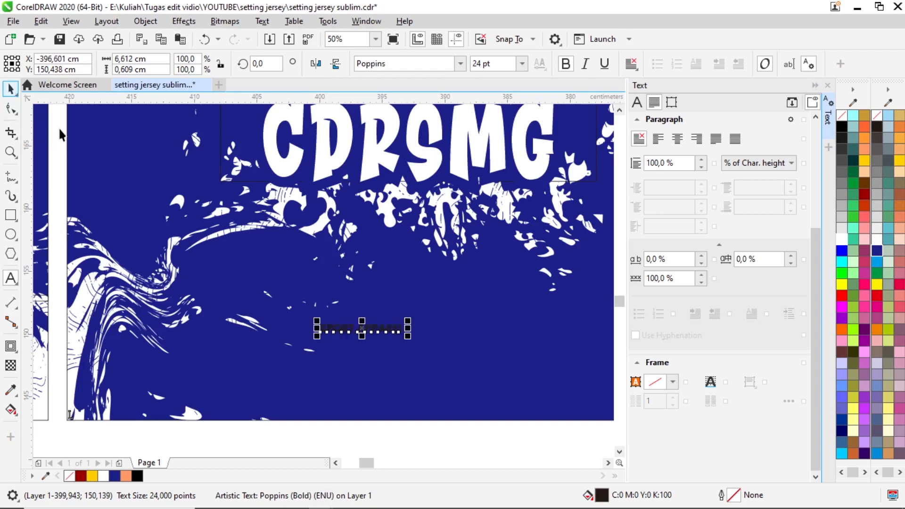
pyautogui.moveTo(429, 356); pyautogui.dragTo(550, 395)
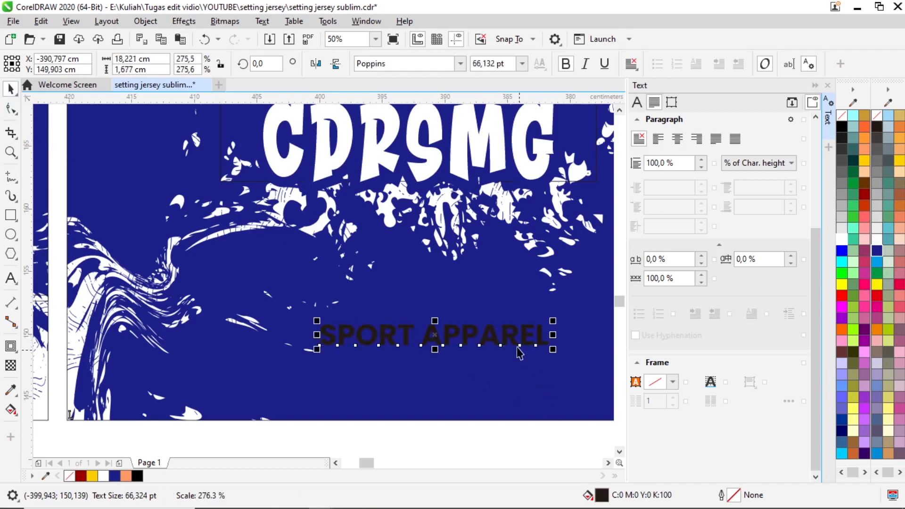
pyautogui.moveTo(514, 334); pyautogui.dragTo(498, 200)
# Fill "SPORT APPAREL" with white and apply a one-step blue contour with a 0.4 cm offset
pyautogui.click(841, 239)
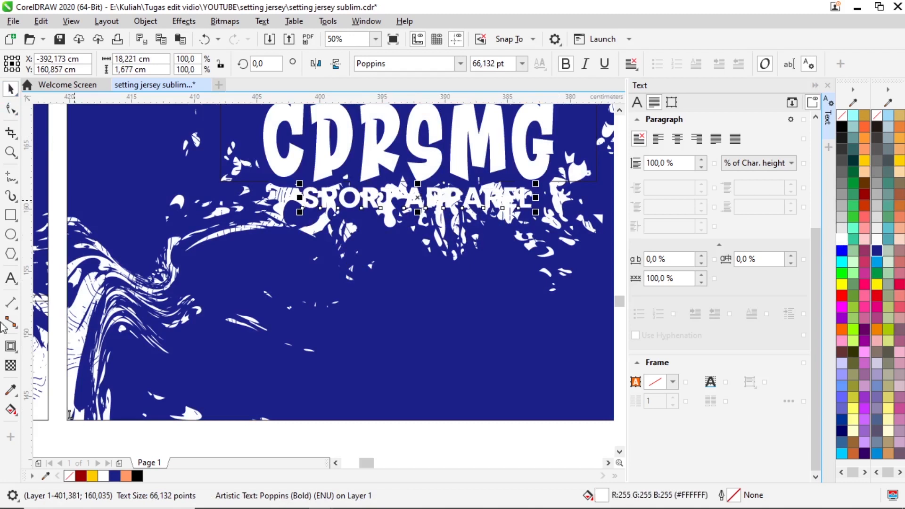
pyautogui.click(11, 346)
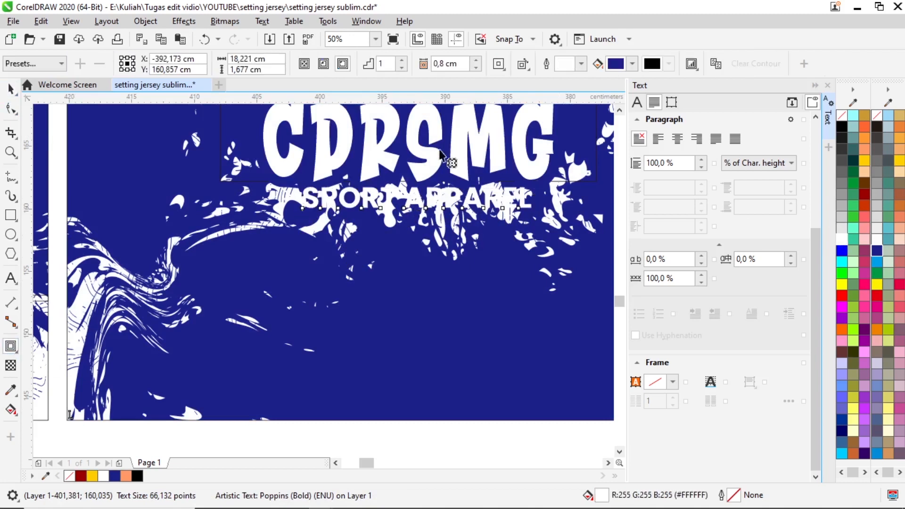
pyautogui.click(476, 68)
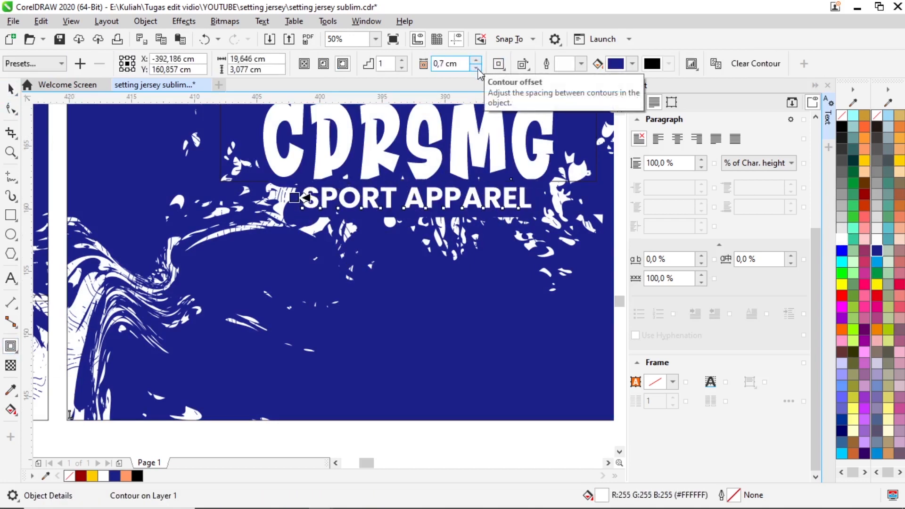
pyautogui.click(477, 69)
pyautogui.click(477, 68)
pyautogui.click(477, 69)
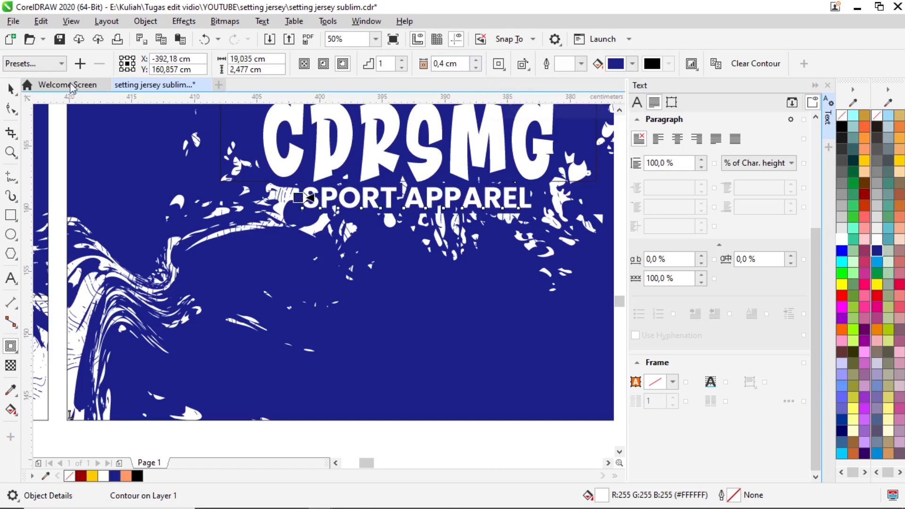
pyautogui.click(10, 91)
# Center "SPORT APPAREL" horizontally under the back panel's "CDRSMG" lettering
pyautogui.scroll(-1, 150, 274)
pyautogui.click(424, 232)
pyautogui.scroll(1, 305, 224)
pyautogui.click(306, 244)
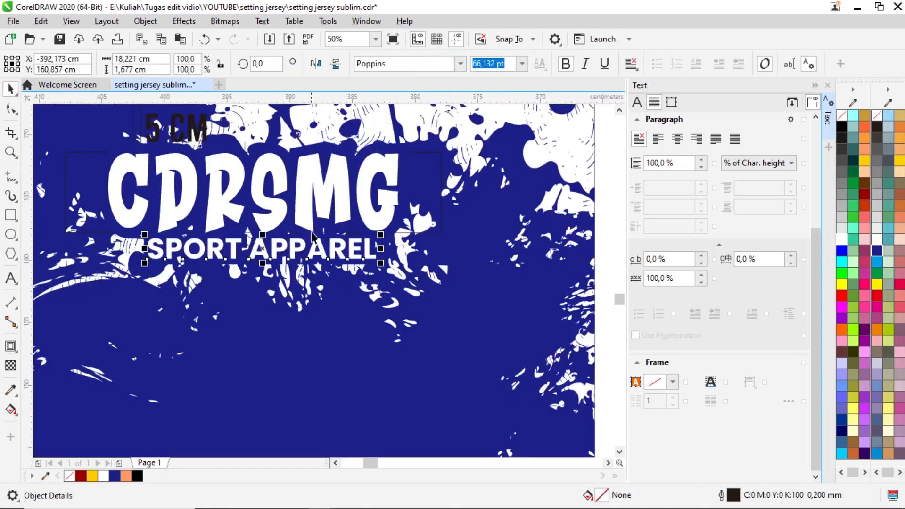
pyautogui.click(315, 206)
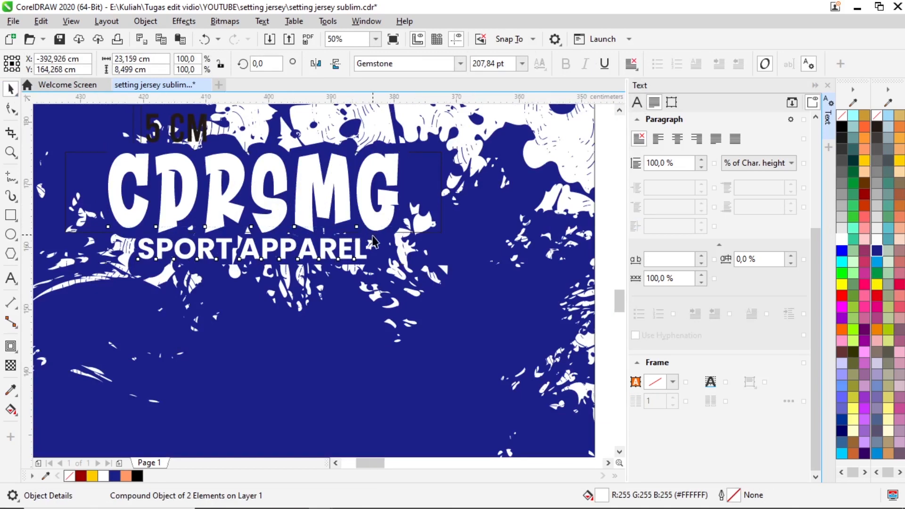
pyautogui.scroll(-1, 360, 241)
pyautogui.click(380, 238)
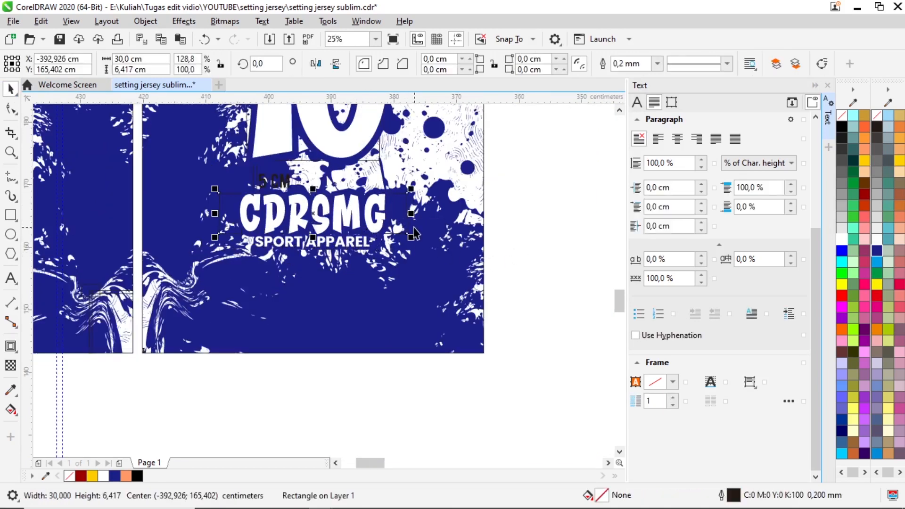
pyautogui.press('Escape')
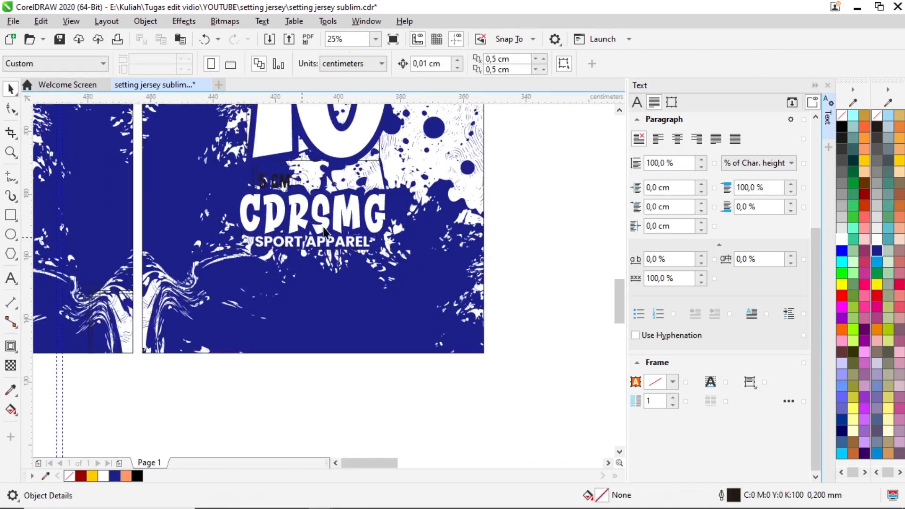
pyautogui.scroll(-1, 362, 257)
pyautogui.click(357, 237)
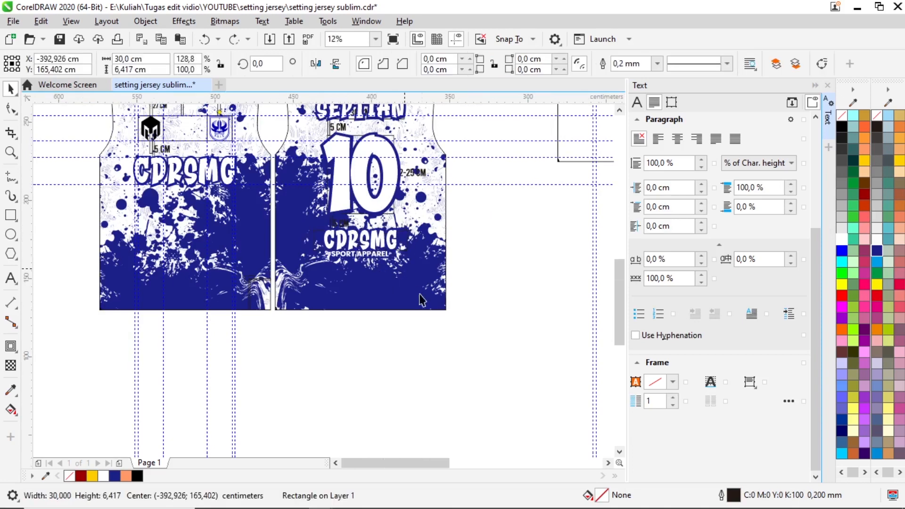
# Duplicate the complete front and back jersey panels, placing the copy about 151 cm left of and 55 cm below the originals
pyautogui.scroll(-1, 405, 273)
pyautogui.moveTo(436, 324); pyautogui.dragTo(201, 162)
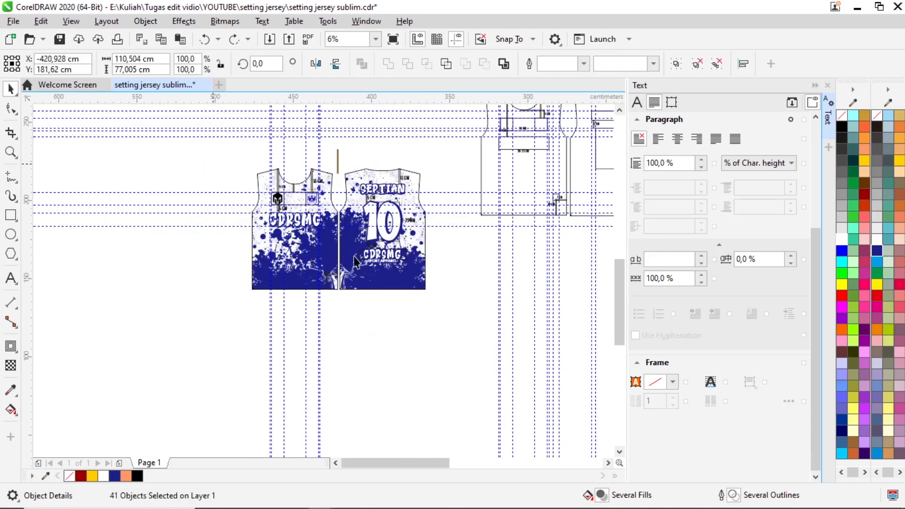
pyautogui.scroll(-1, 363, 261)
pyautogui.moveTo(370, 269); pyautogui.dragTo(252, 312)
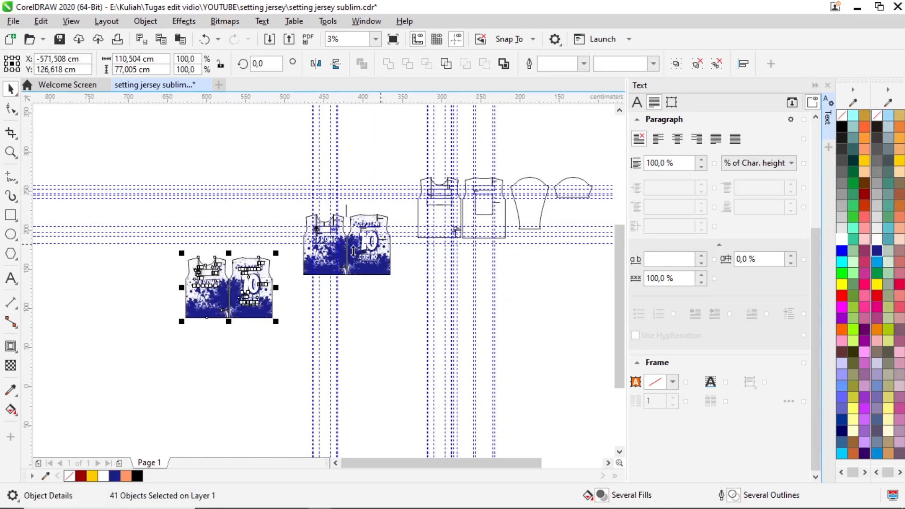
pyautogui.scroll(2, 353, 239)
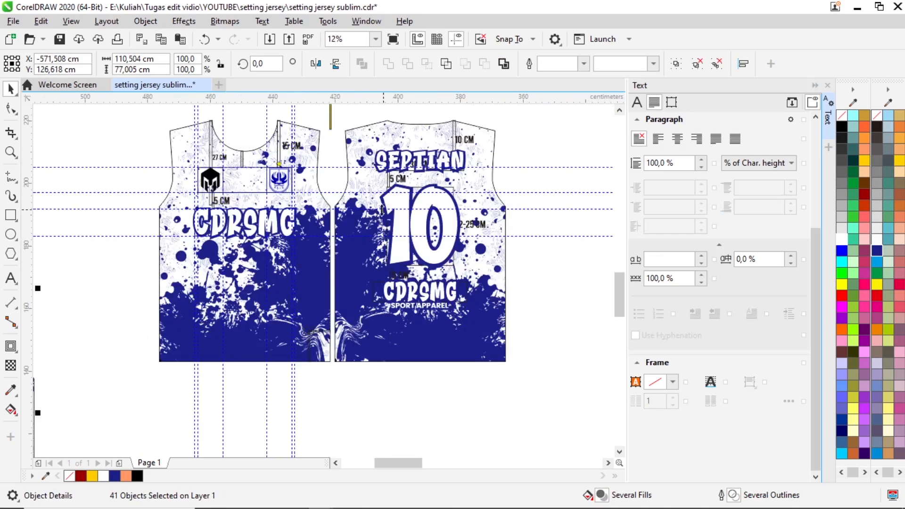
pyautogui.scroll(-1, 424, 219)
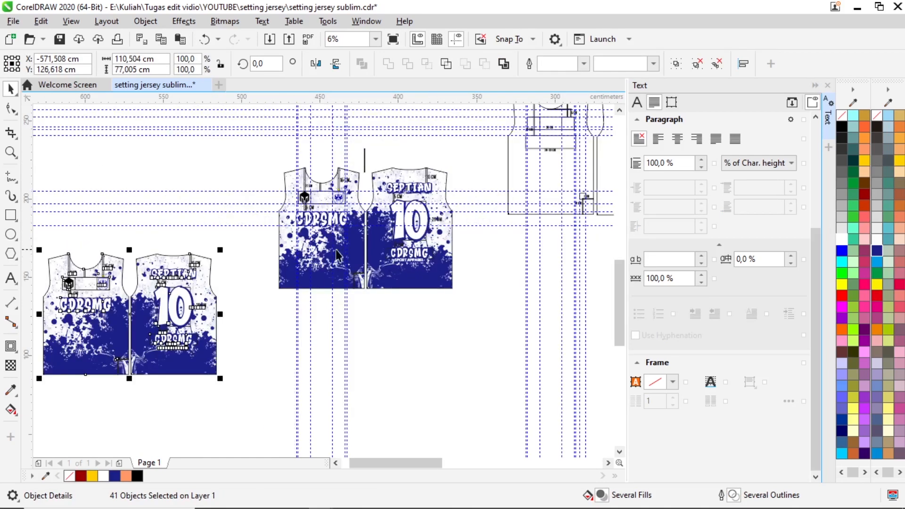
pyautogui.scroll(3, 323, 194)
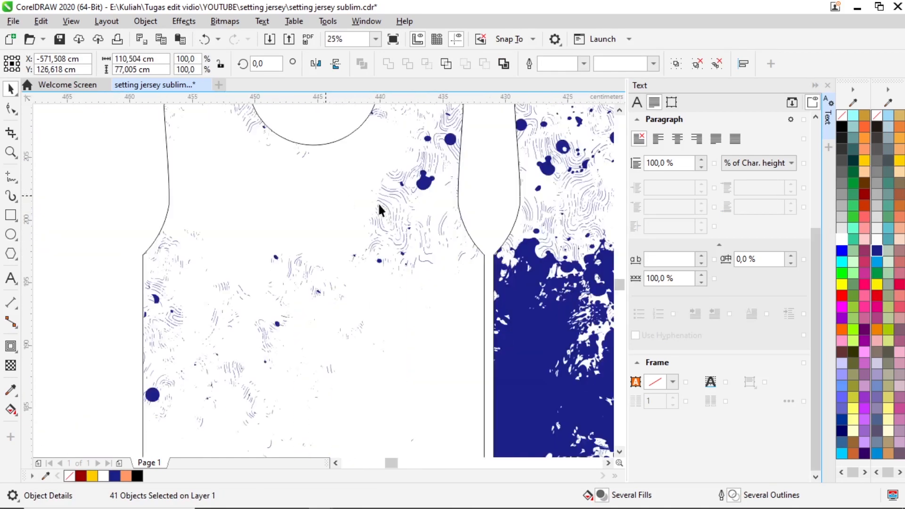
pyautogui.scroll(-2, 519, 163)
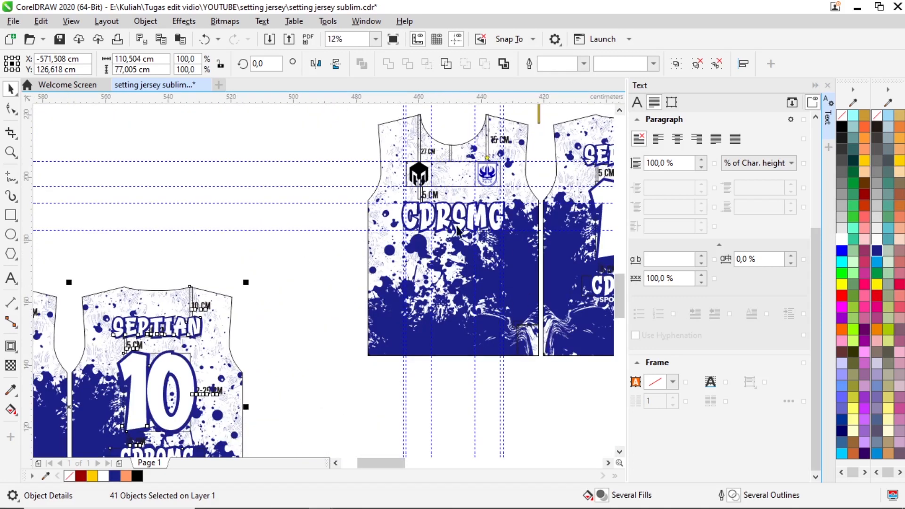
pyautogui.scroll(-1, 490, 188)
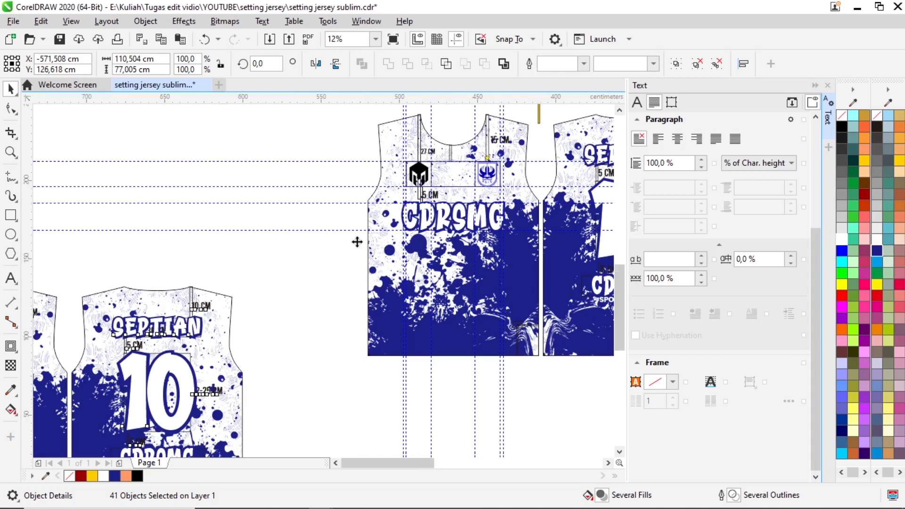
pyautogui.press('Escape')
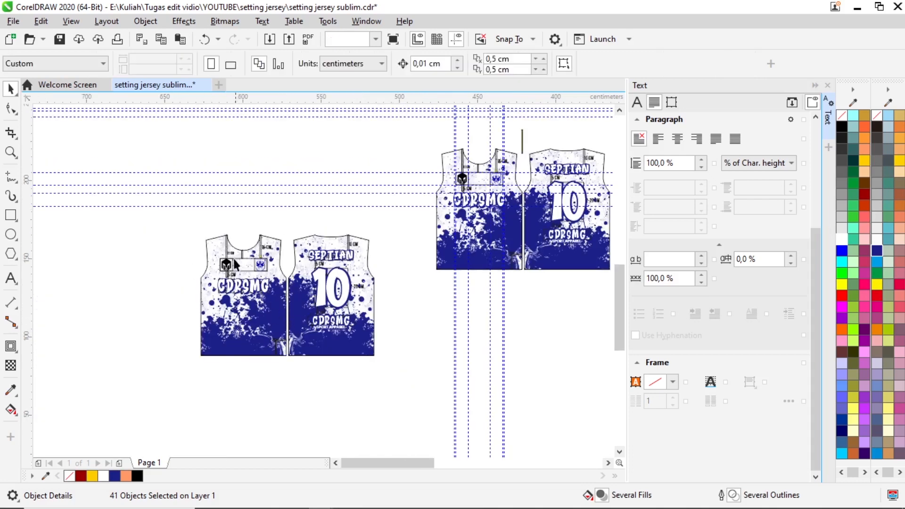
# Delete the 27 cm and 15 cm measuring bars and their labels from the copied front panel
pyautogui.scroll(1, 222, 254)
pyautogui.click(221, 249)
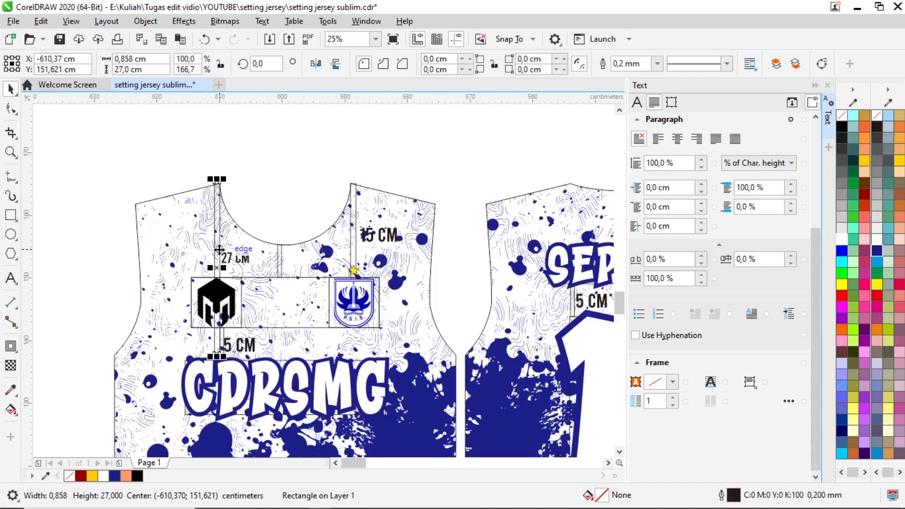
pyautogui.press('Delete')
pyautogui.click(250, 262)
pyautogui.press('Delete')
pyautogui.click(354, 261)
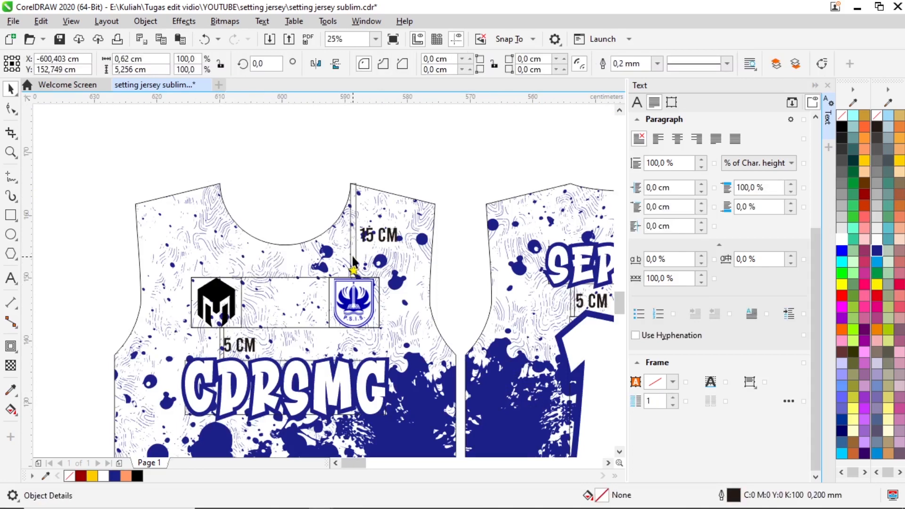
pyautogui.press('Delete')
pyautogui.click(379, 234)
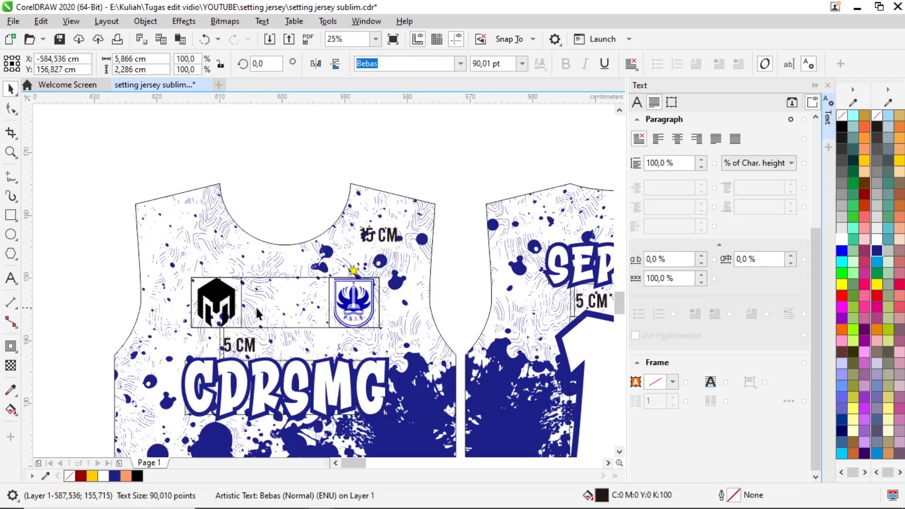
pyautogui.press('Delete')
# Delete the guide rectangles around the two chest logos and the 5 cm spacing marker with its label on the copied front panel
pyautogui.click(279, 277)
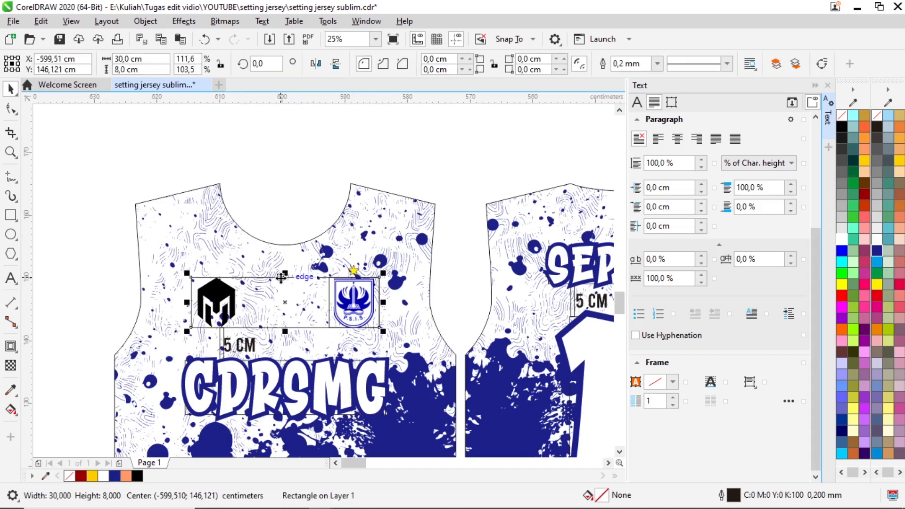
pyautogui.press('Delete')
pyautogui.click(329, 303)
pyautogui.press('Delete')
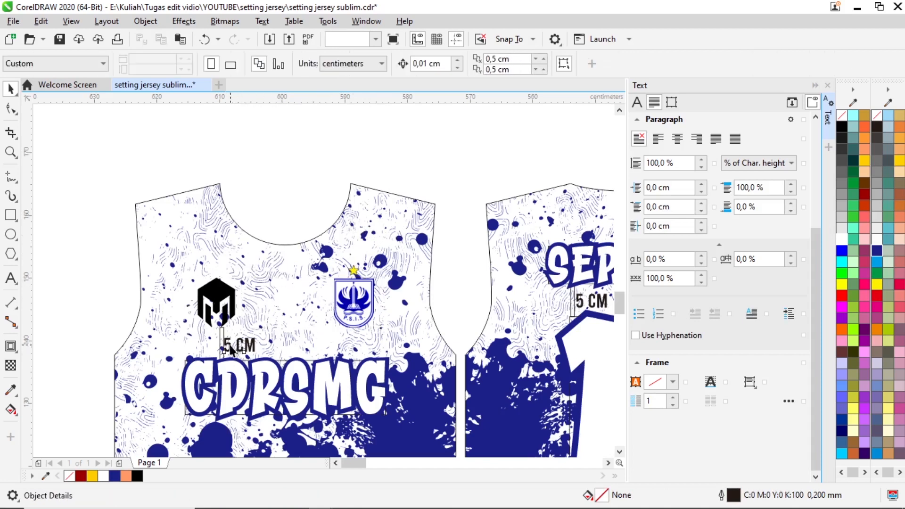
pyautogui.click(225, 350)
pyautogui.press('Delete')
pyautogui.click(222, 347)
pyautogui.press('Delete')
pyautogui.scroll(-2, 259, 262)
pyautogui.scroll(3, 271, 291)
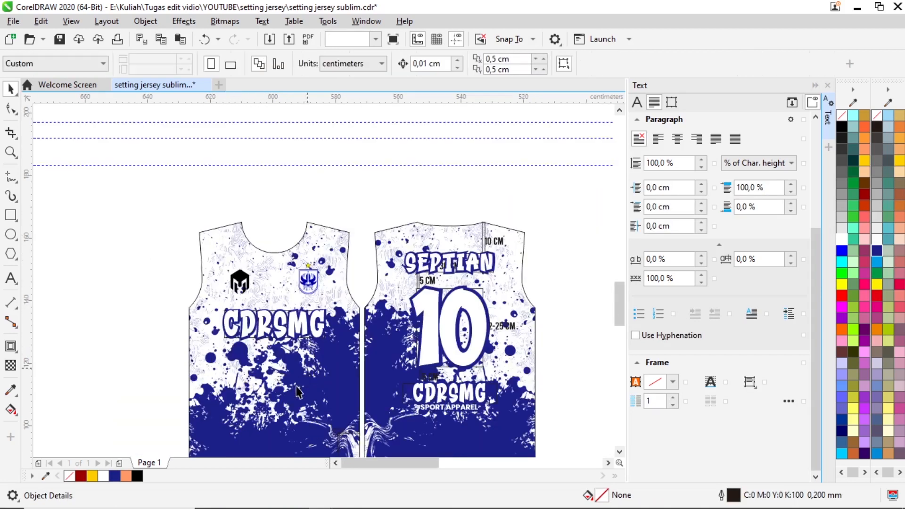
pyautogui.click(256, 305)
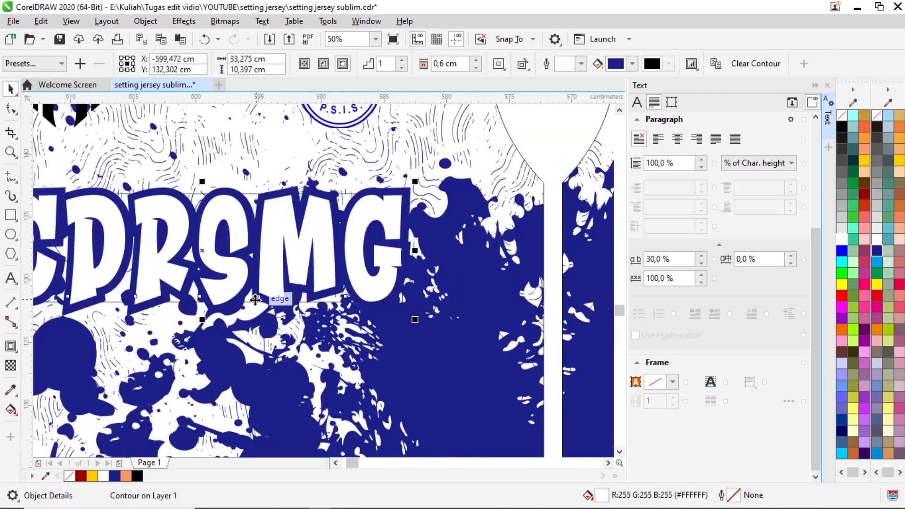
pyautogui.press('Delete')
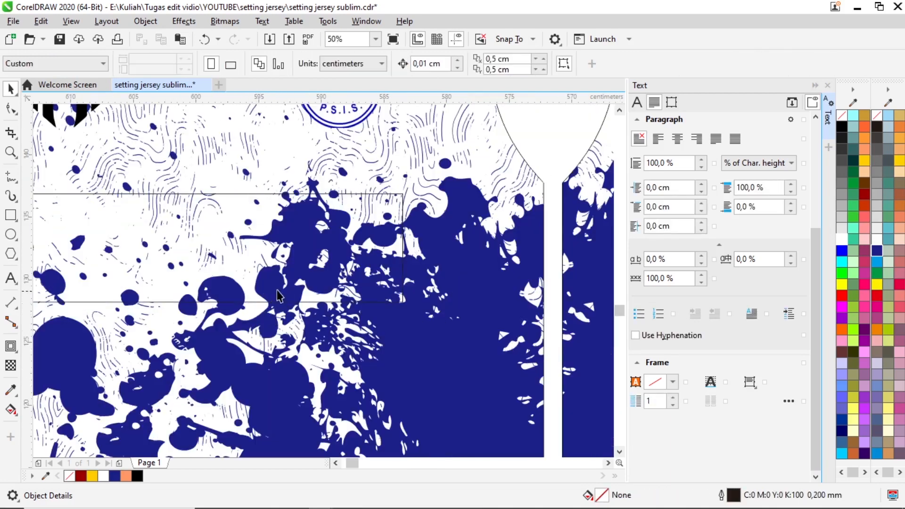
pyautogui.hotkey('ctrl', 'z')
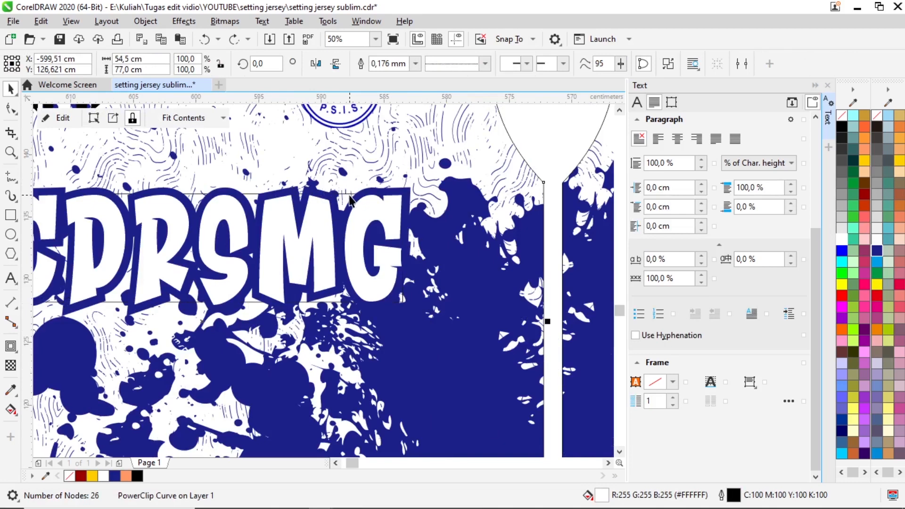
# Remove the 32 cm wide guide rectangle around the "CDRSMG" lettering on the copied front panel
pyautogui.click(349, 195)
pyautogui.moveTo(349, 195); pyautogui.dragTo(347, 173)
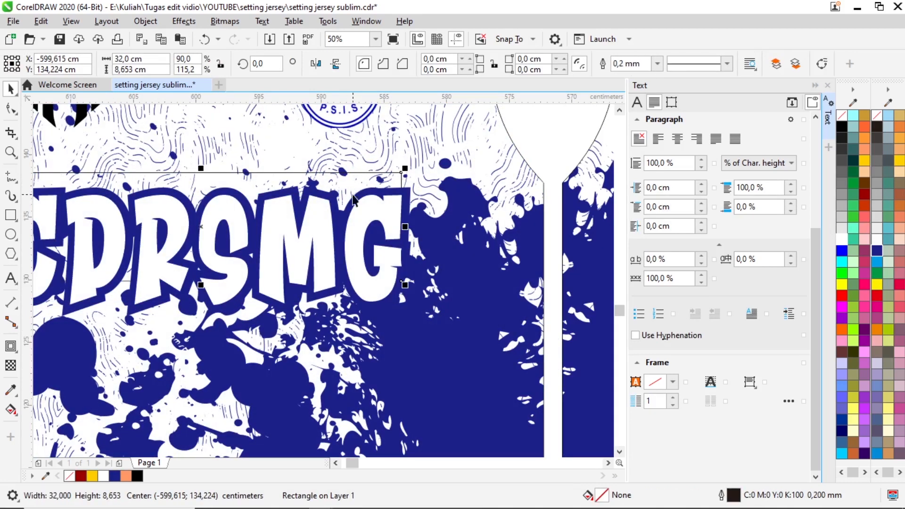
pyautogui.press('Escape')
# Delete the guide rectangles around the number and "CDRSMG" on the copied back panel, plus the 5 cm marker and label between them
pyautogui.scroll(-4, 317, 278)
pyautogui.scroll(3, 436, 268)
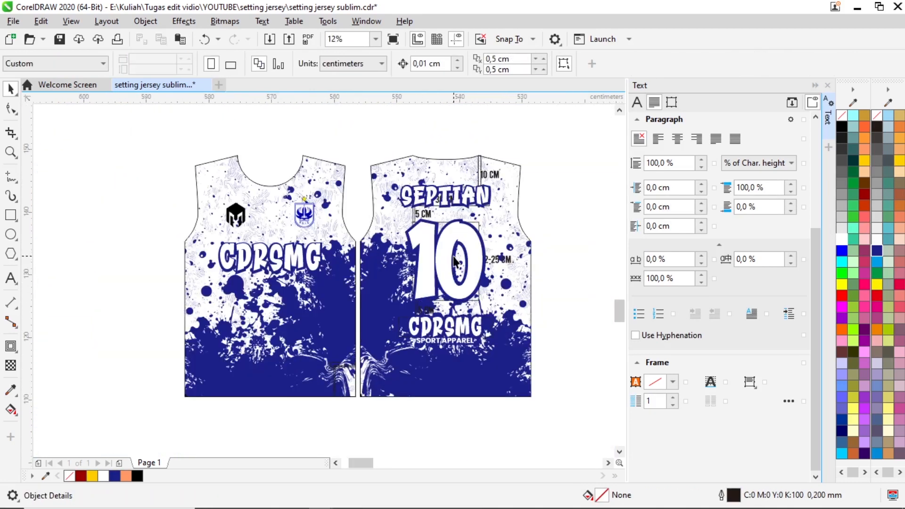
pyautogui.click(496, 345)
pyautogui.press('Escape')
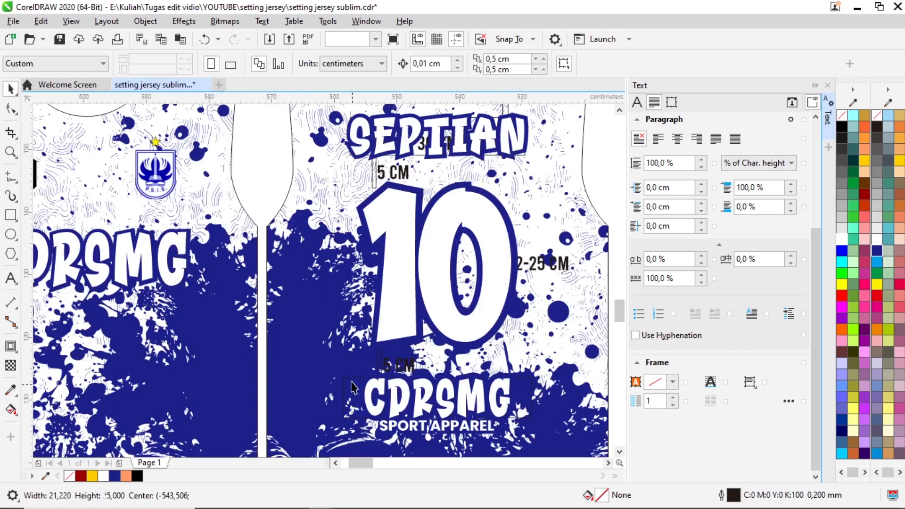
pyautogui.click(377, 370)
pyautogui.press('Escape')
pyautogui.click(391, 365)
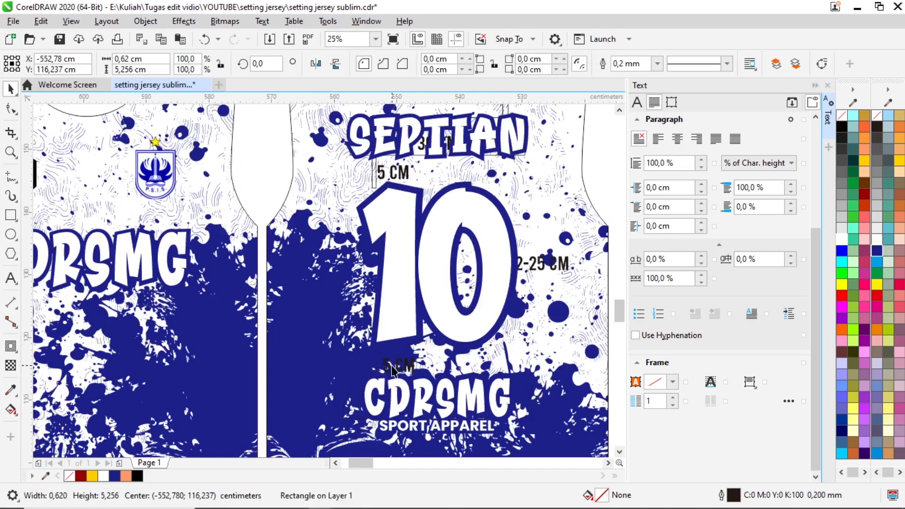
pyautogui.click(393, 367)
pyautogui.press('Escape')
# Delete the number's height label and the 5 cm spacing marker between the player name and number on the copied back panel
pyautogui.click(544, 271)
pyautogui.press('Delete')
pyautogui.click(377, 174)
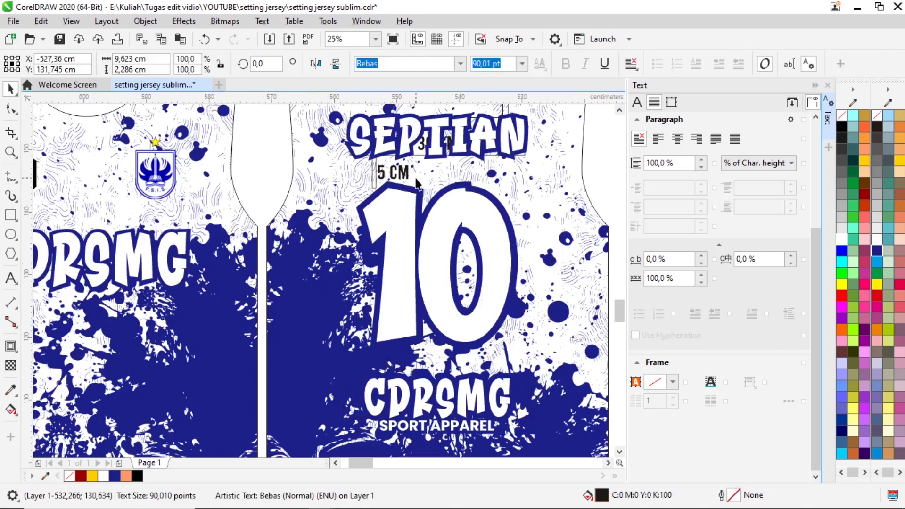
pyautogui.press('Delete')
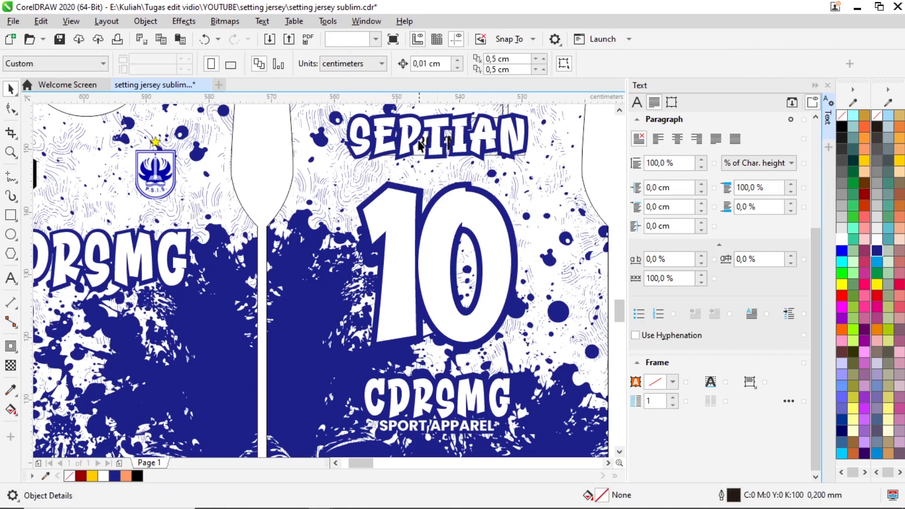
# Delete the width label and guide rectangle hidden behind the player name on the copied back panel
pyautogui.scroll(6, 426, 160)
pyautogui.click(430, 203)
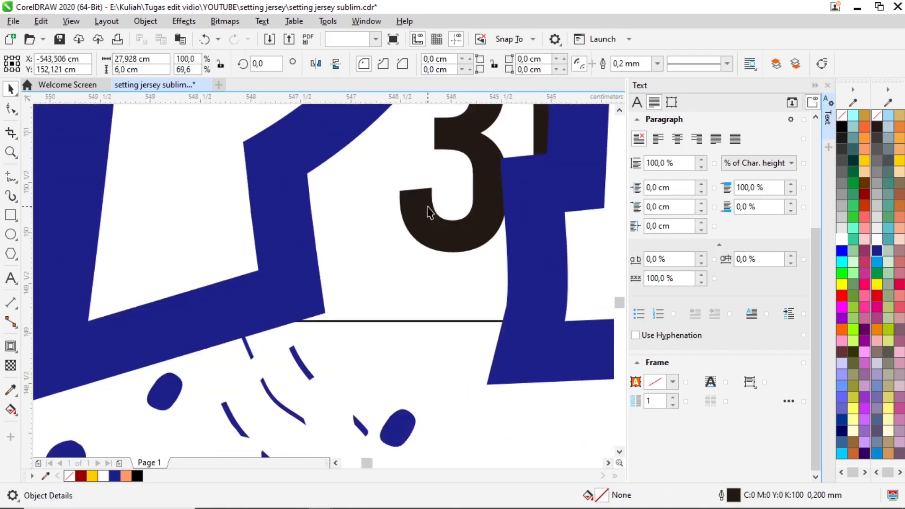
pyautogui.click(434, 251)
pyautogui.press('Delete')
pyautogui.click(414, 321)
pyautogui.press('Delete')
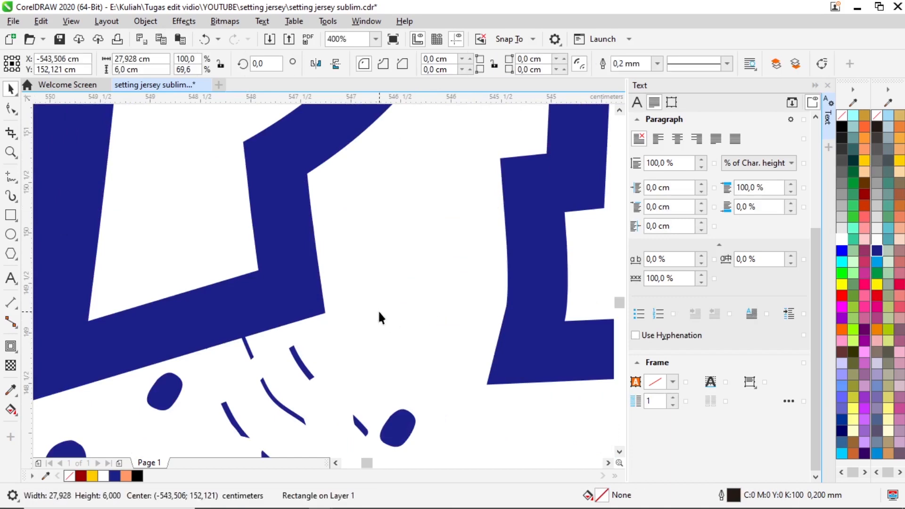
# Delete the "10 CM" label and its measuring bar above the player name on the copied back panel
pyautogui.scroll(-4, 378, 325)
pyautogui.click(484, 259)
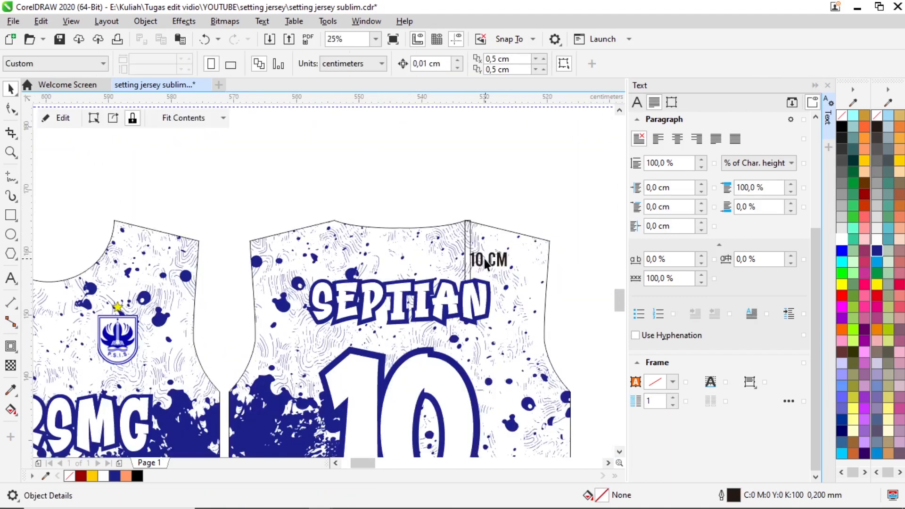
pyautogui.click(490, 262)
pyautogui.press('Delete')
pyautogui.click(470, 258)
pyautogui.press('Delete')
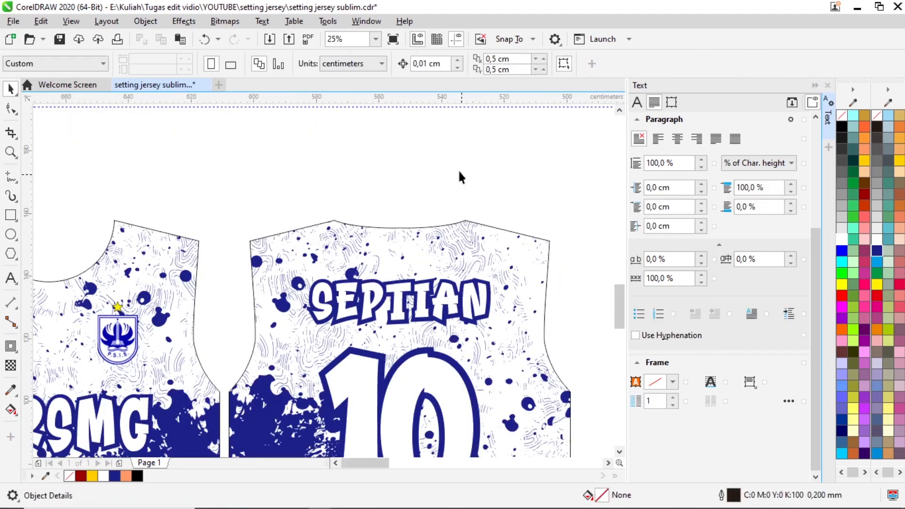
# Delete the three leftover guide shapes in the copied front panel's lower corner next to the back panel
pyautogui.scroll(-4, 460, 177)
pyautogui.scroll(5, 386, 296)
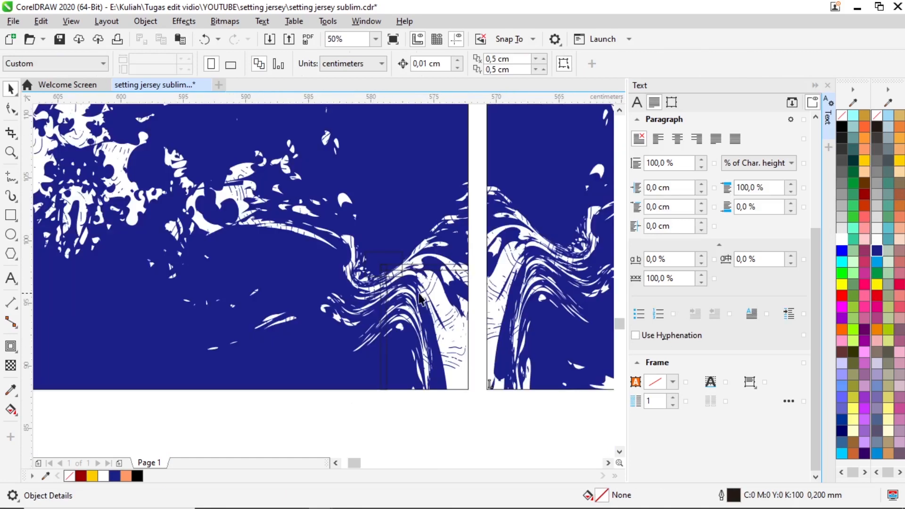
pyautogui.moveTo(477, 420); pyautogui.dragTo(332, 226)
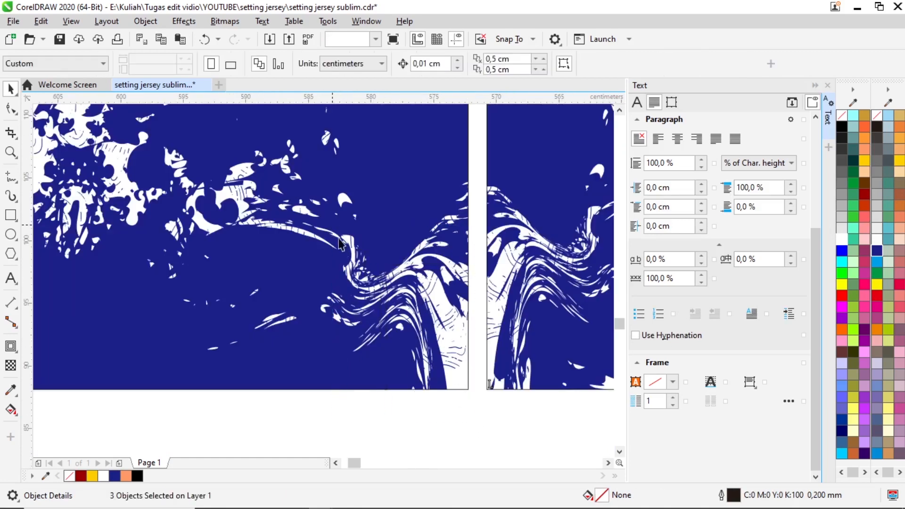
# Move the cleaned front and back panels together about 56 cm left and 25 cm down, and deselect them
pyautogui.scroll(-5, 333, 325)
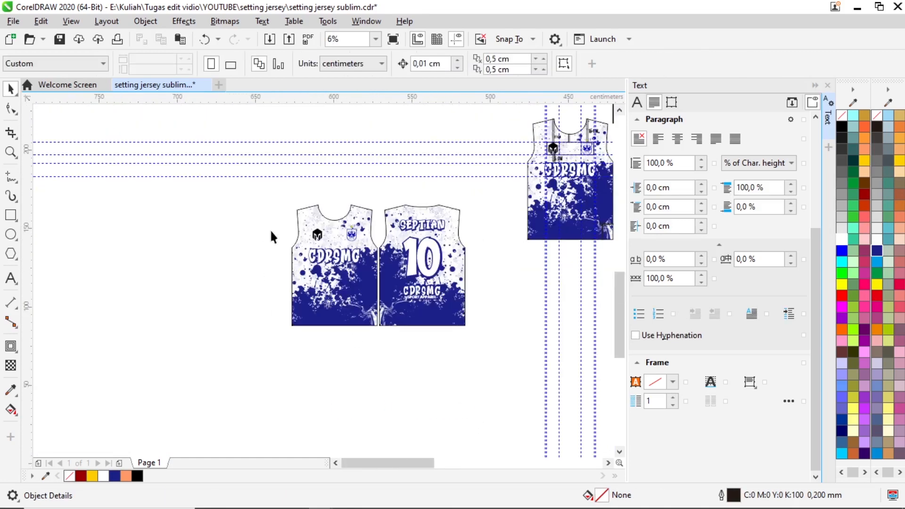
pyautogui.moveTo(269, 192); pyautogui.dragTo(493, 383)
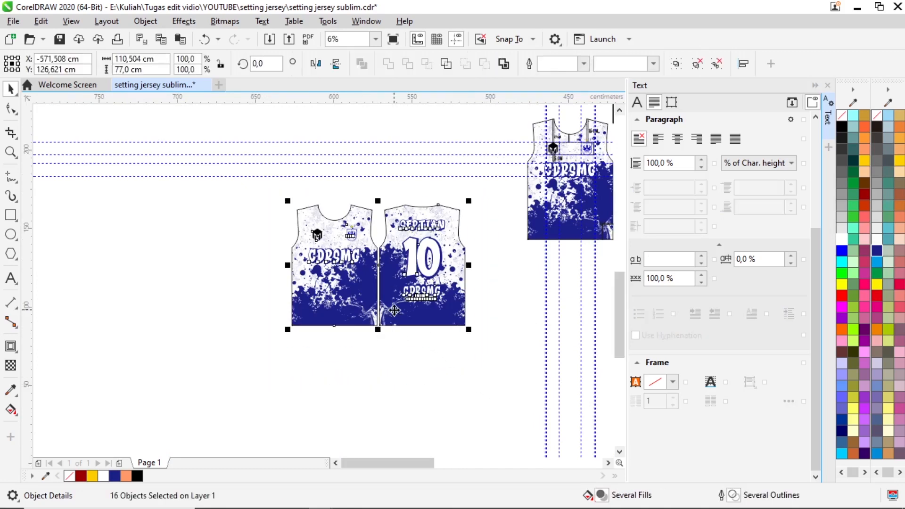
pyautogui.moveTo(344, 276); pyautogui.dragTo(255, 315)
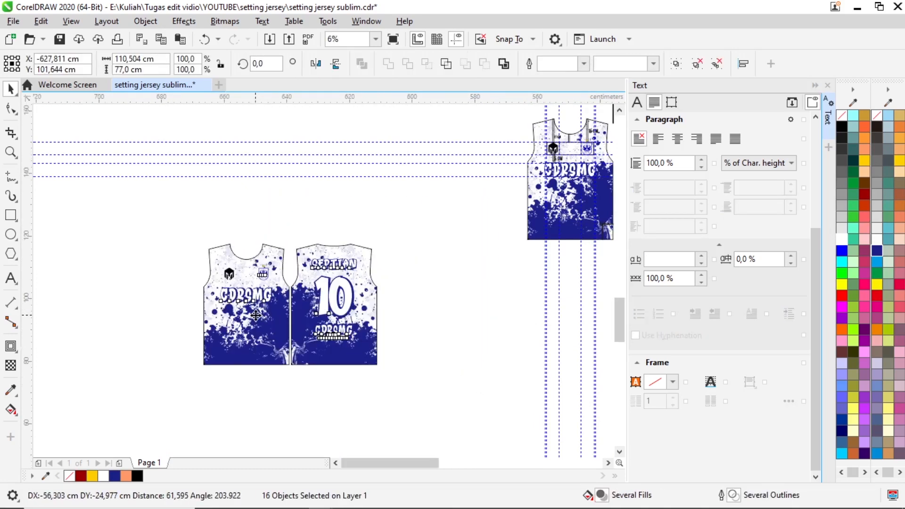
pyautogui.scroll(2, 256, 316)
pyautogui.press('h')
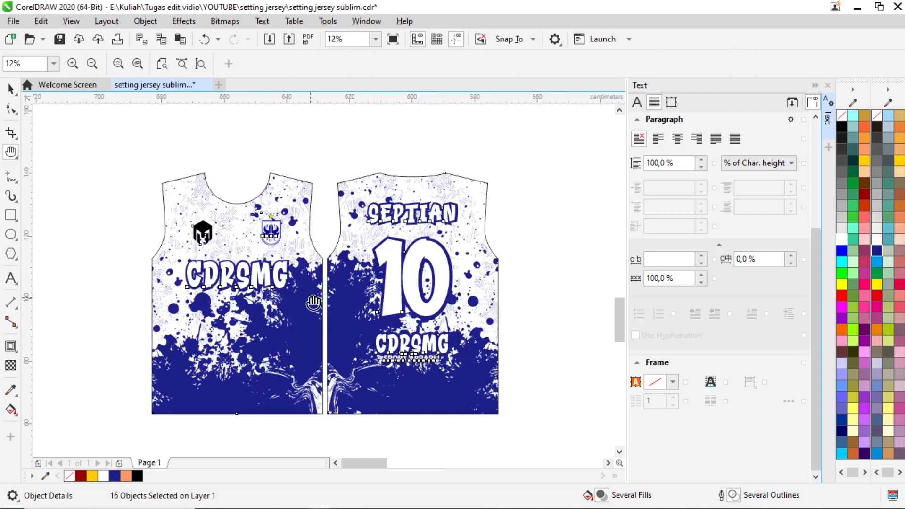
pyautogui.moveTo(152, 284); pyautogui.dragTo(198, 281)
pyautogui.click(10, 89)
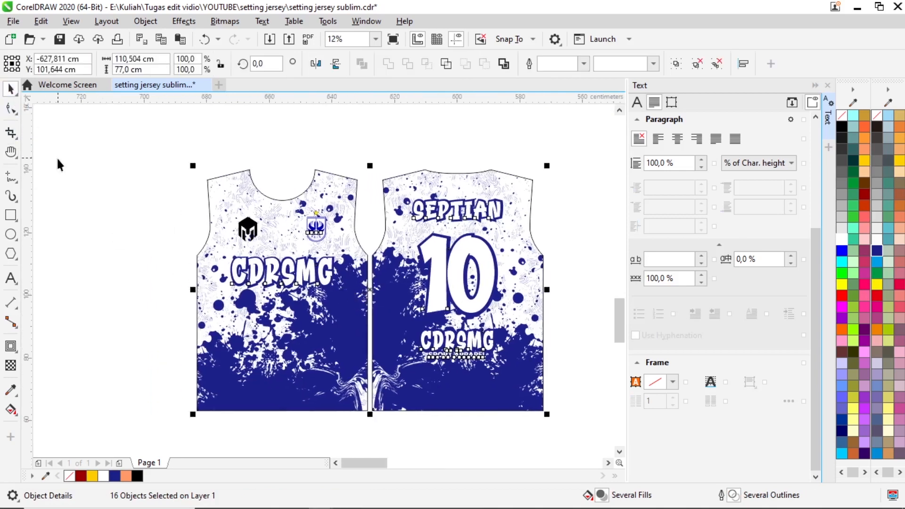
pyautogui.click(138, 221)
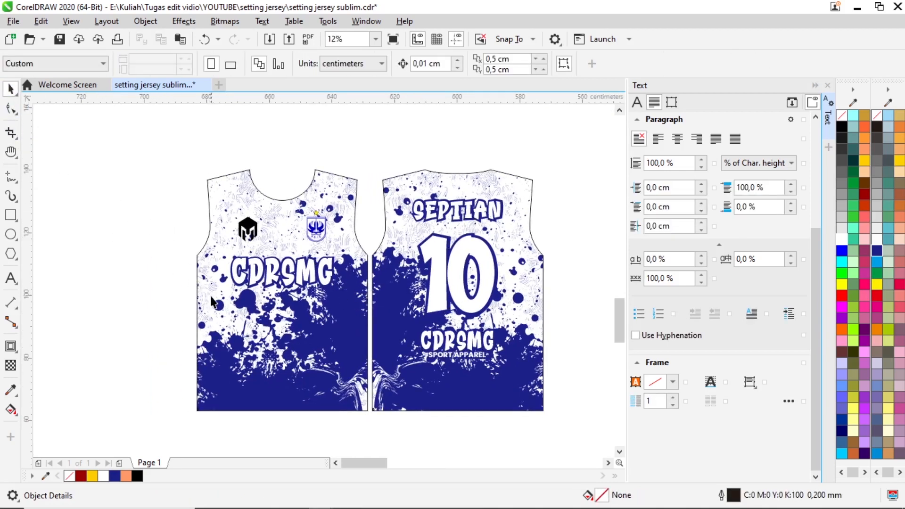